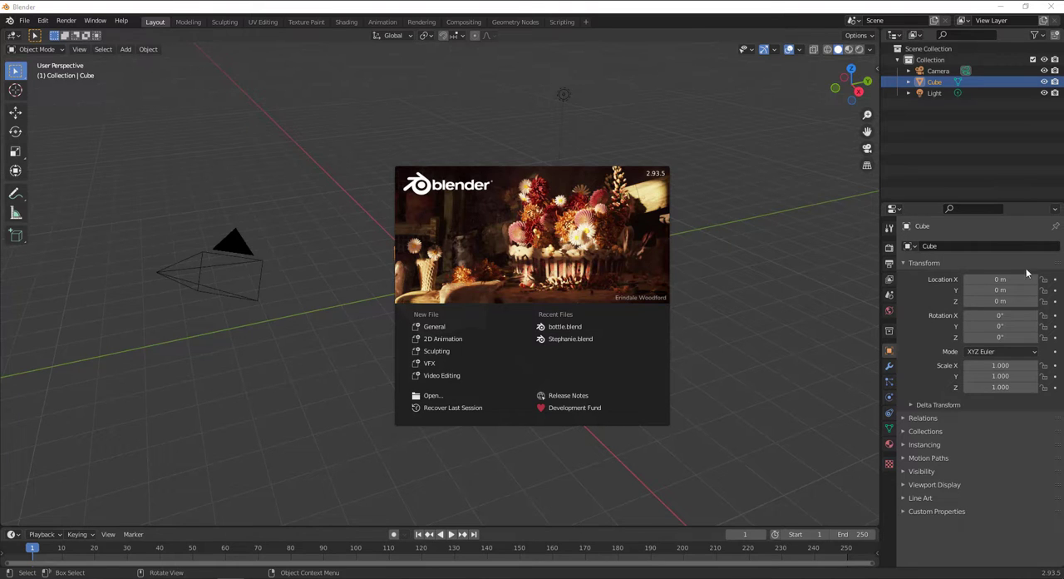
Dismiss the splash screen and delete the default camera, cube and light from the scene.
click(739, 109)
drag(953, 139, 933, 60)
right_click(929, 80)
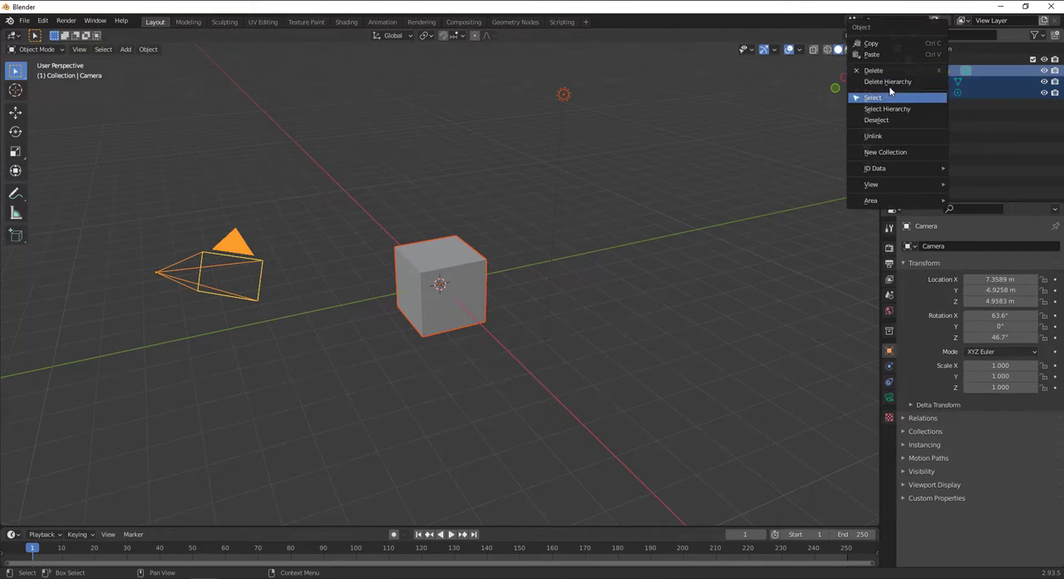
click(890, 83)
In front view, add a mesh cylinder at the origin with 12 vertices.
key(KP_1)
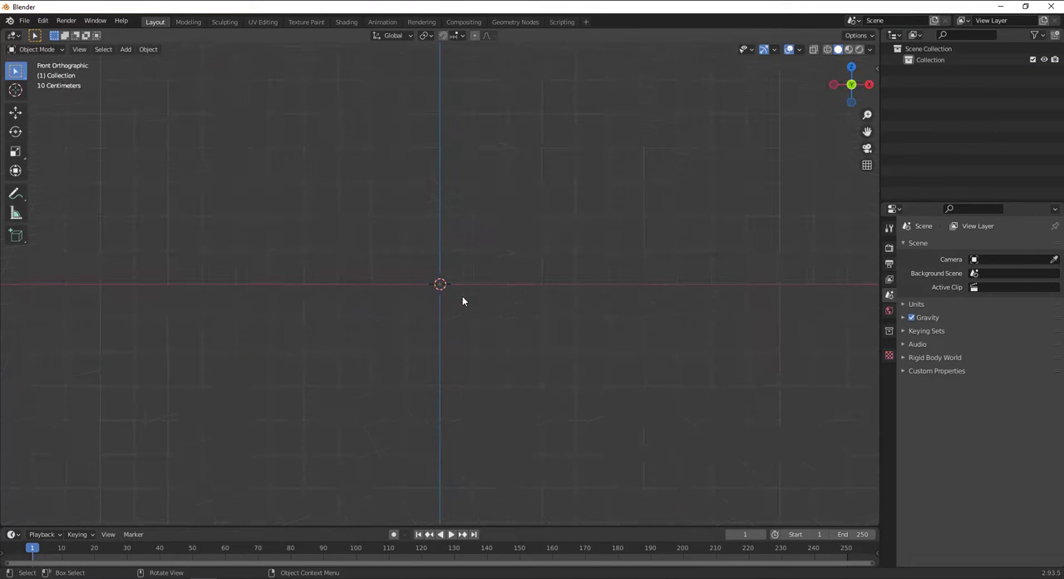
shift+middle_drag(451, 283, 467, 356)
scroll(503, 345, up, 3)
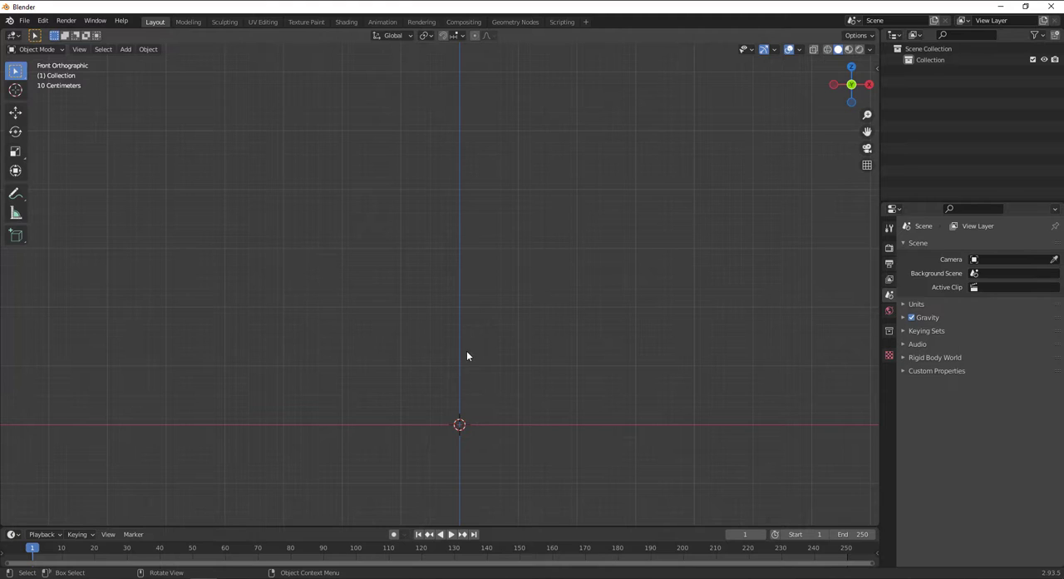
key(shift+a)
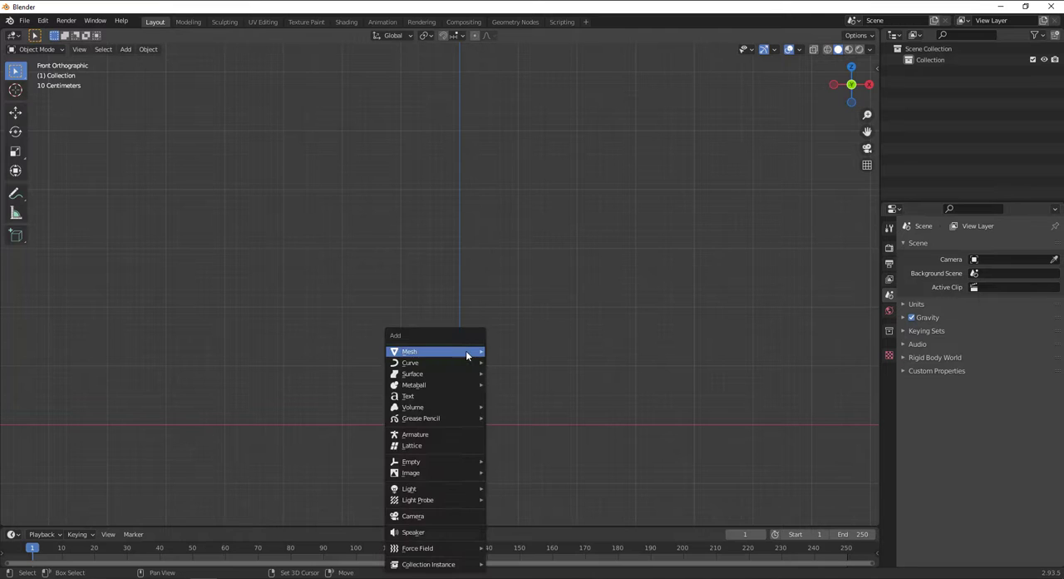
mouse_move(466, 351)
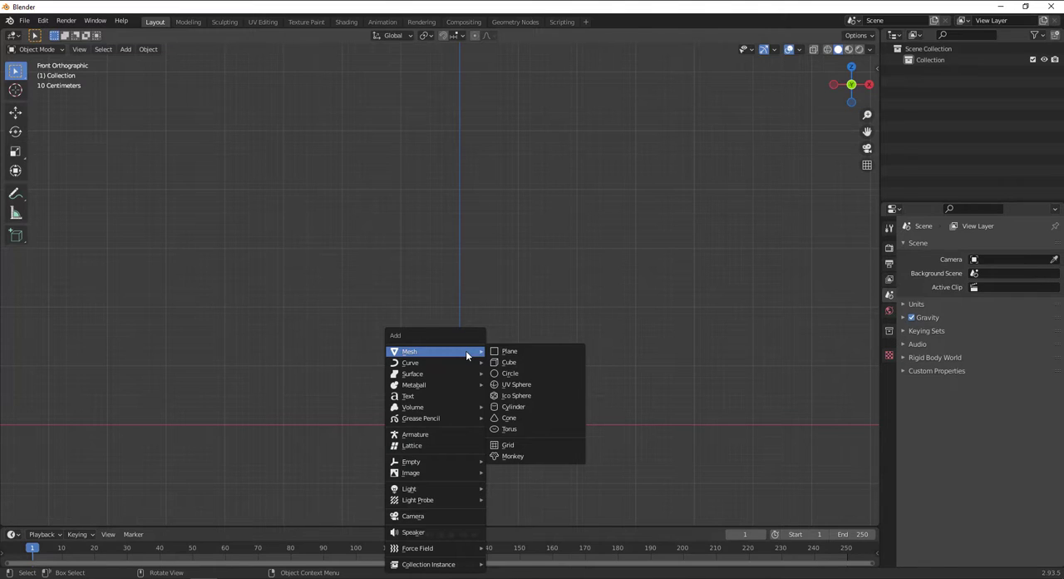
click(515, 407)
click(37, 521)
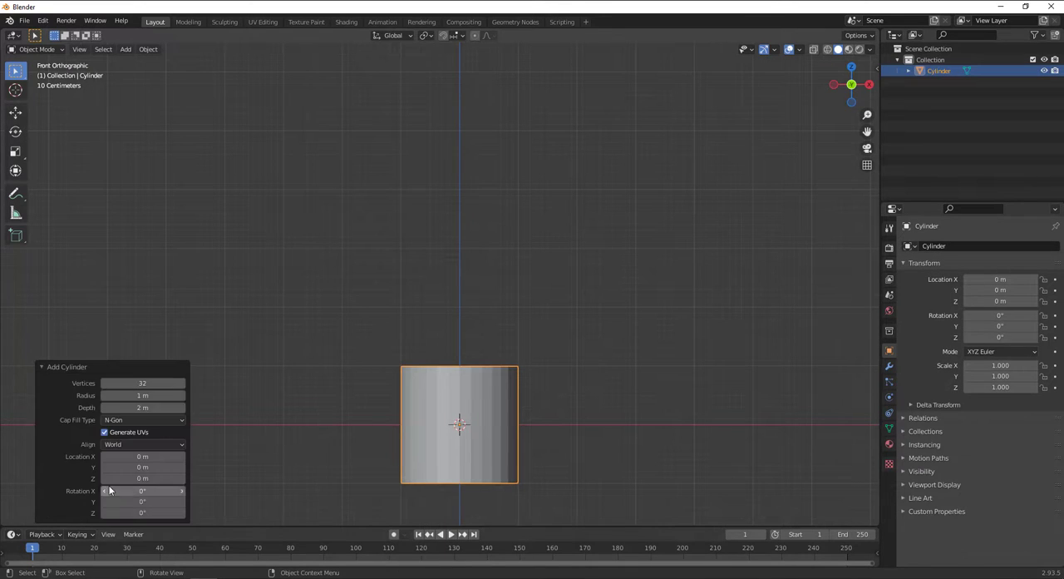
click(125, 383)
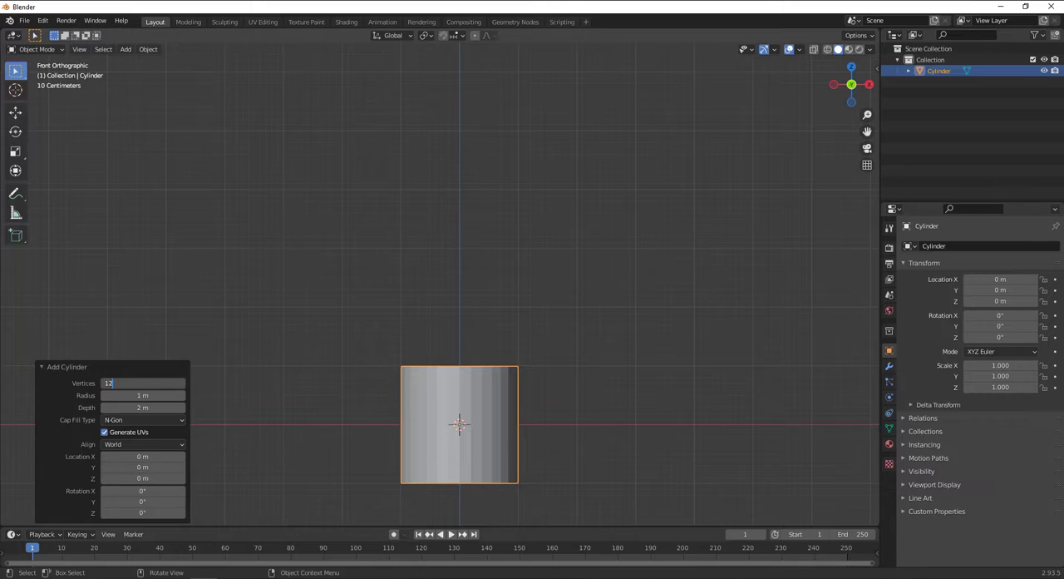
text(12)
key(Return)
key(KP_Decimal)
click(42, 367)
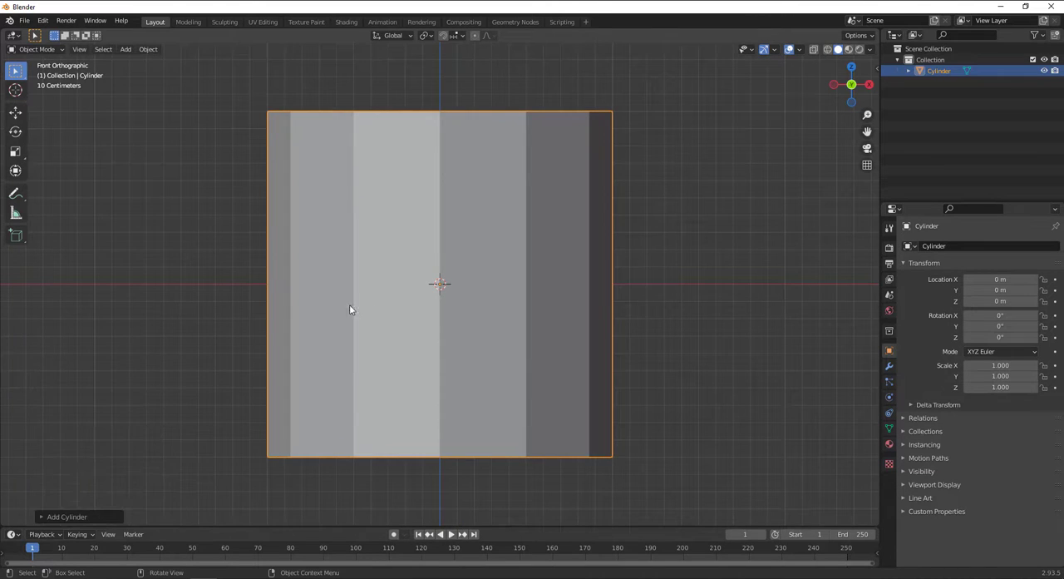
Switch to the Modeling workspace and raise the whole cylinder mesh along Z until its base sits at the origin.
scroll(440, 287, down, 6)
shift+middle_drag(451, 283, 478, 340)
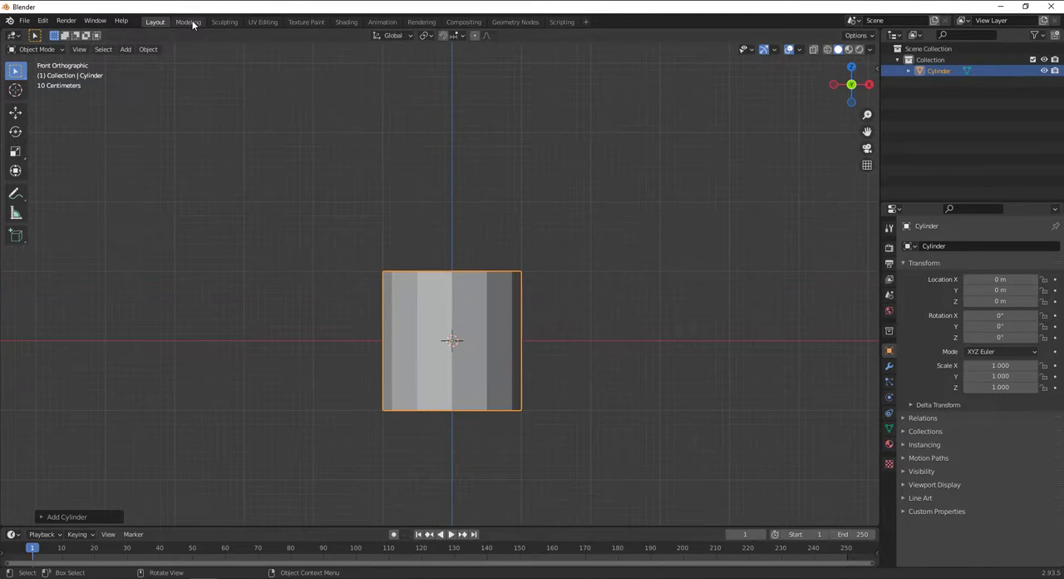
click(188, 22)
key(KP_1)
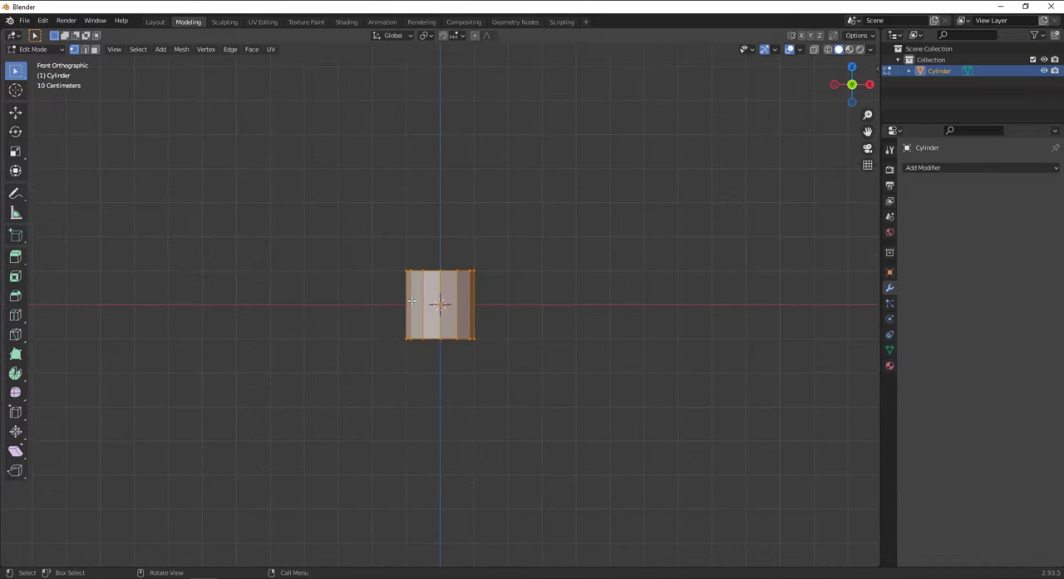
scroll(533, 401, up, 5)
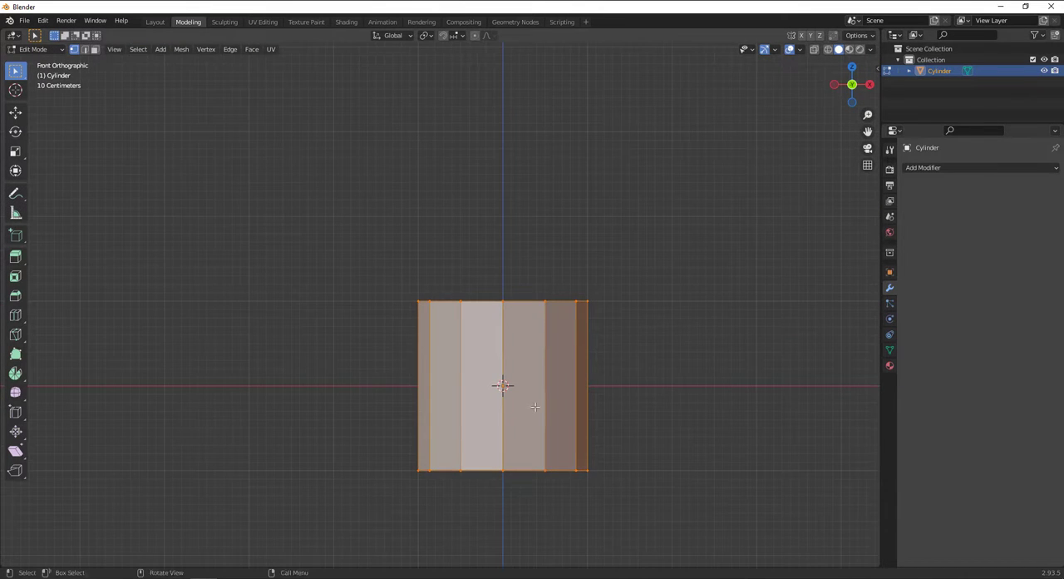
key(g)
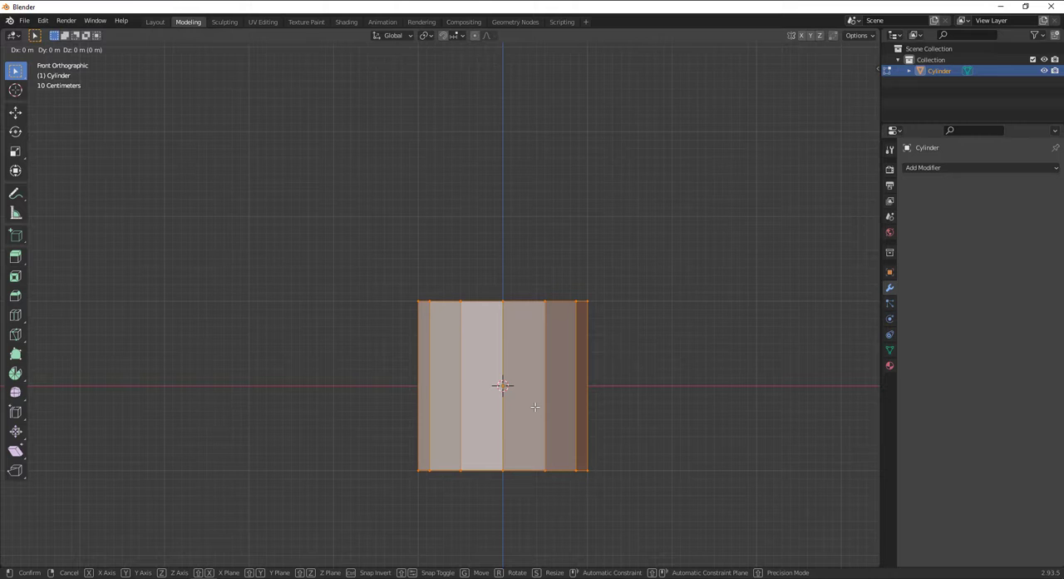
key(z)
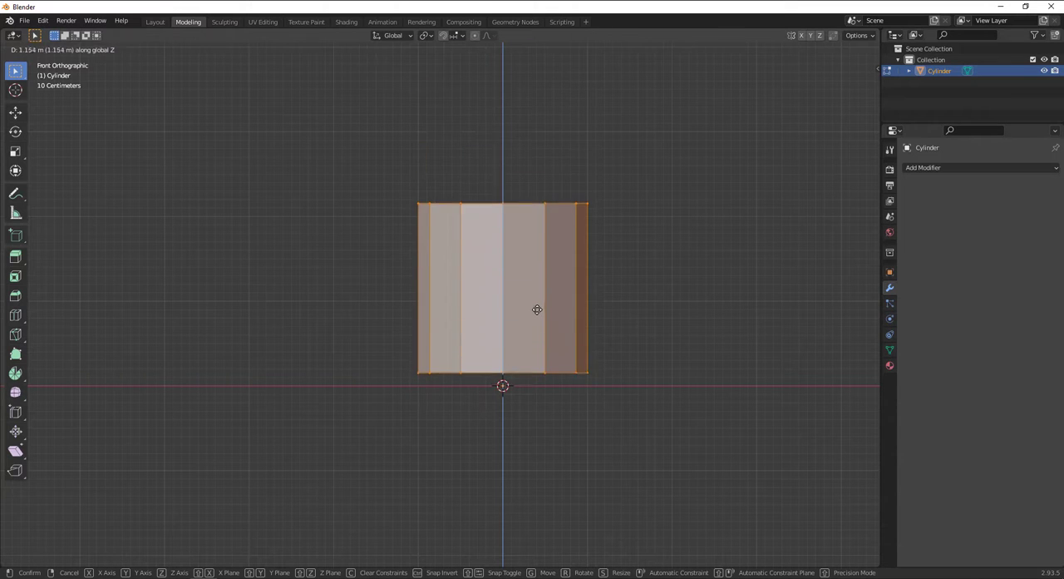
click(533, 321)
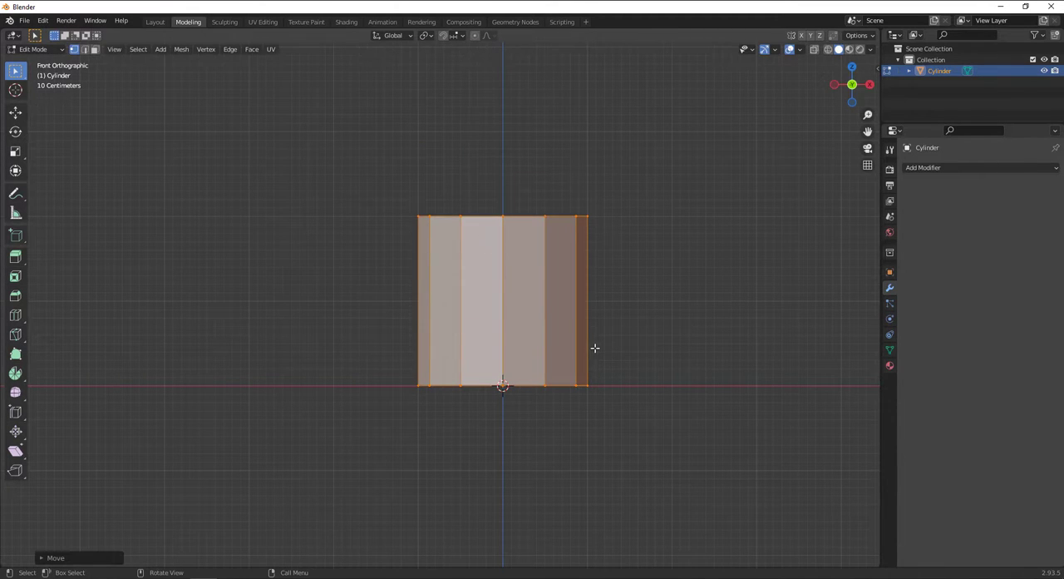
key(s)
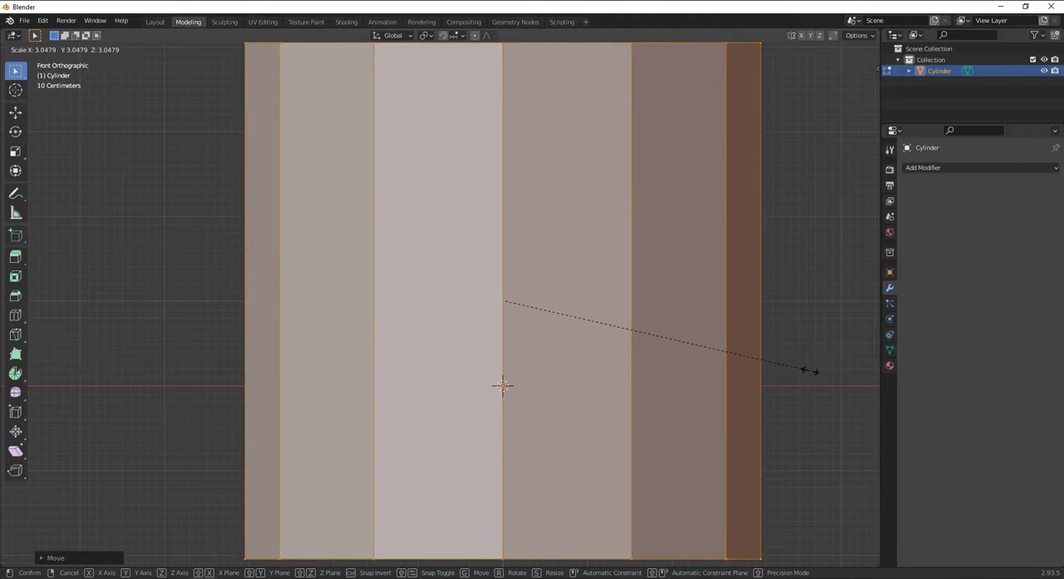
key(Escape)
scroll(527, 368, up, 4)
scroll(572, 321, down, 2)
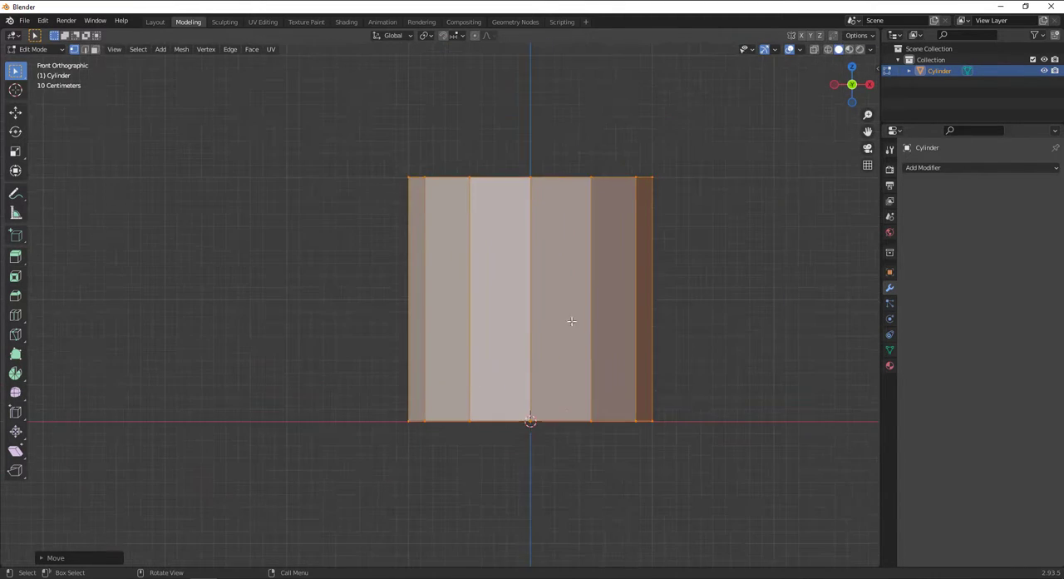
In face select mode, pick the cylinder's top face and lower it along Z to leave a thin disc.
shift+middle_drag(572, 321, 447, 319)
click(98, 49)
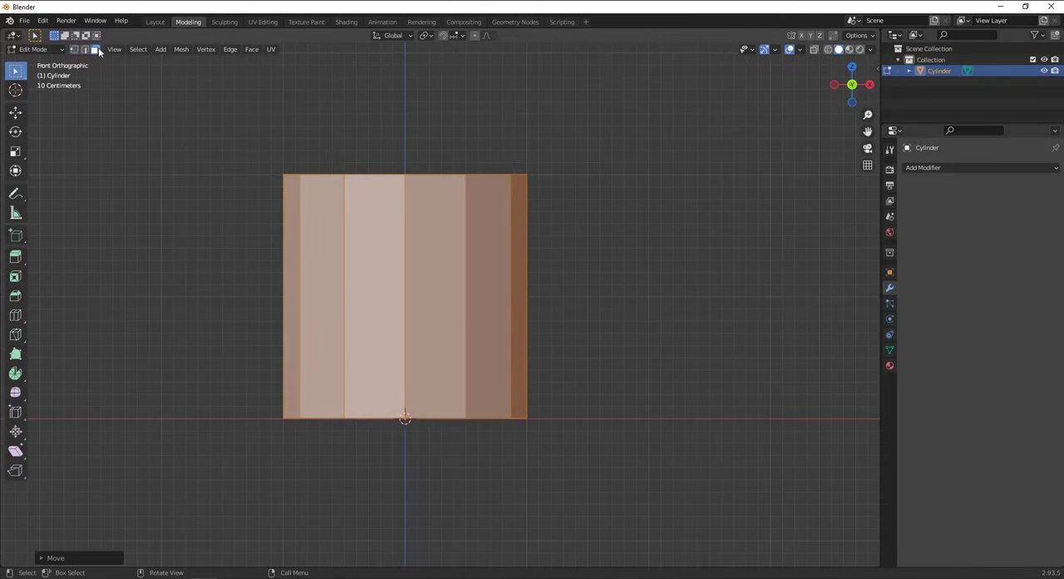
middle_drag(588, 259, 548, 316)
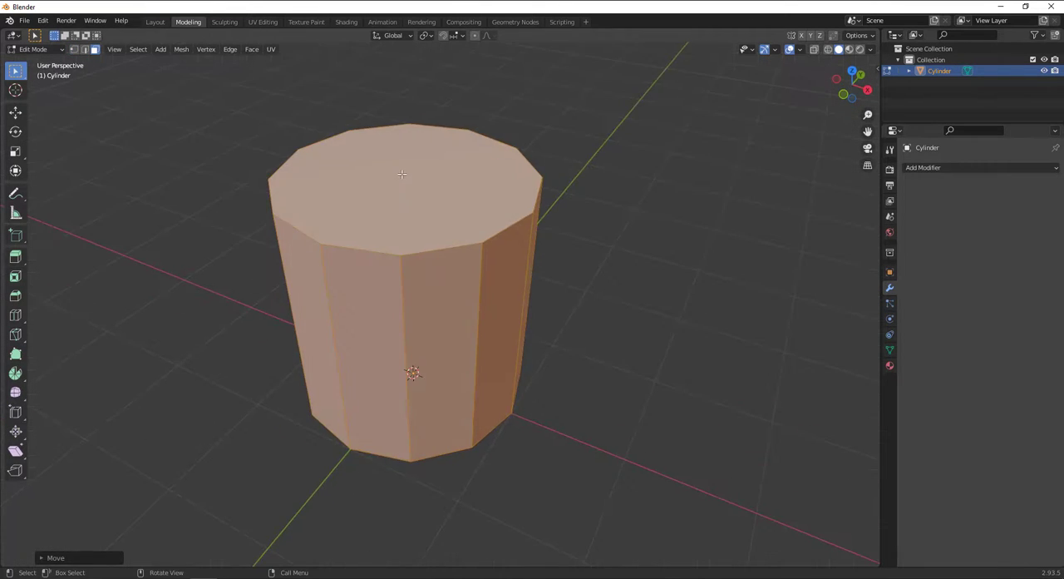
click(377, 213)
scroll(375, 214, down, 4)
middle_drag(375, 214, 434, 160)
click(15, 111)
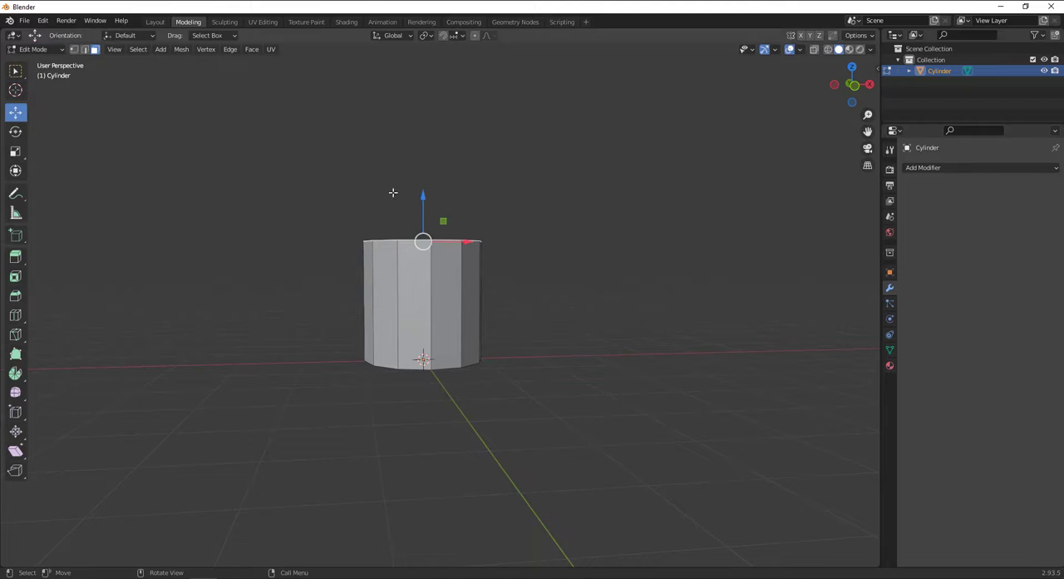
drag(420, 190, 428, 300)
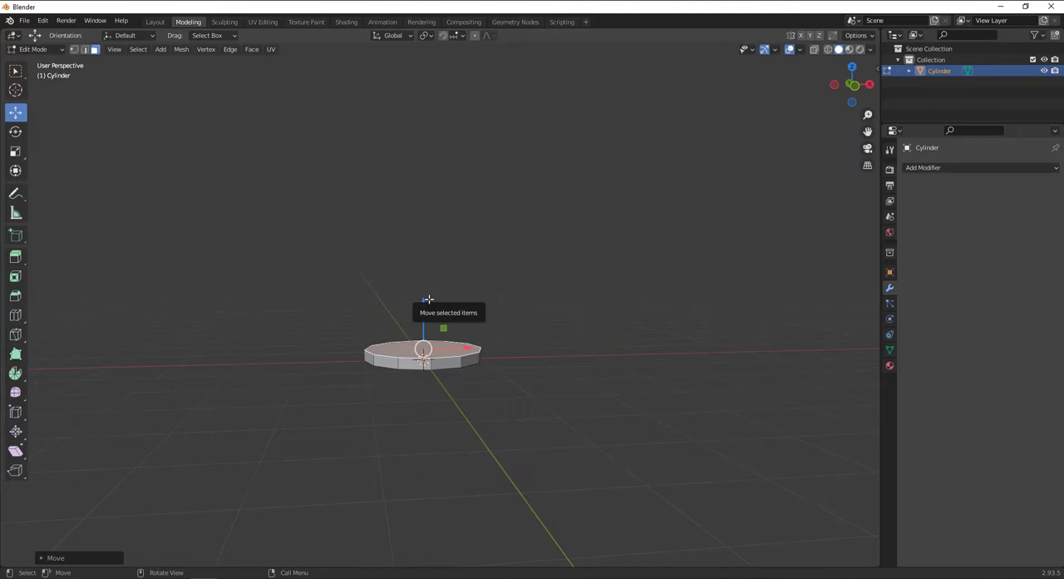
Scale the disc's top face outward in front view so the sides flare slightly from the base.
key(KP_1)
scroll(429, 300, up, 2)
shift+middle_drag(493, 349, 540, 400)
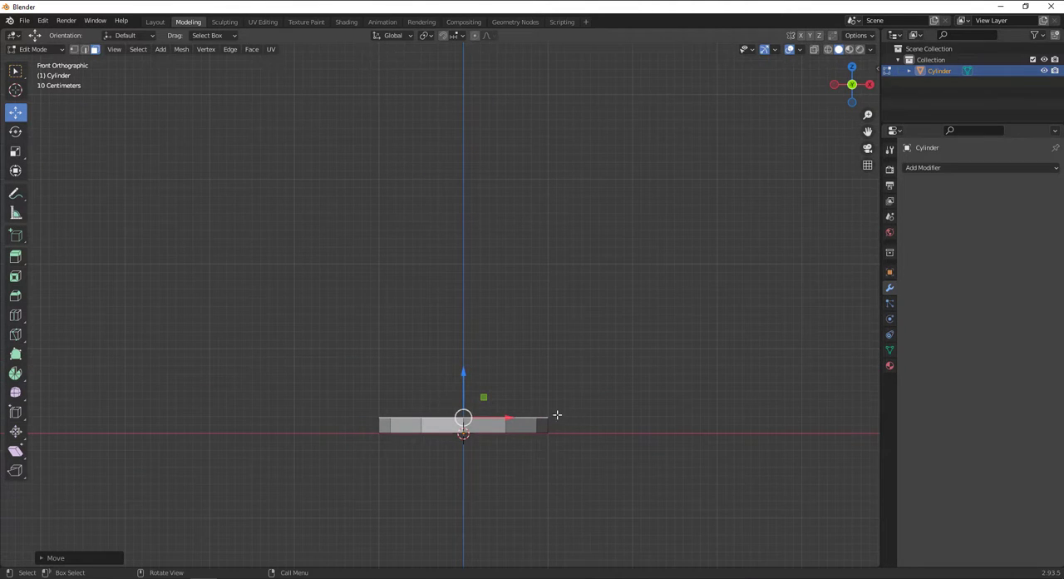
key(s)
click(580, 432)
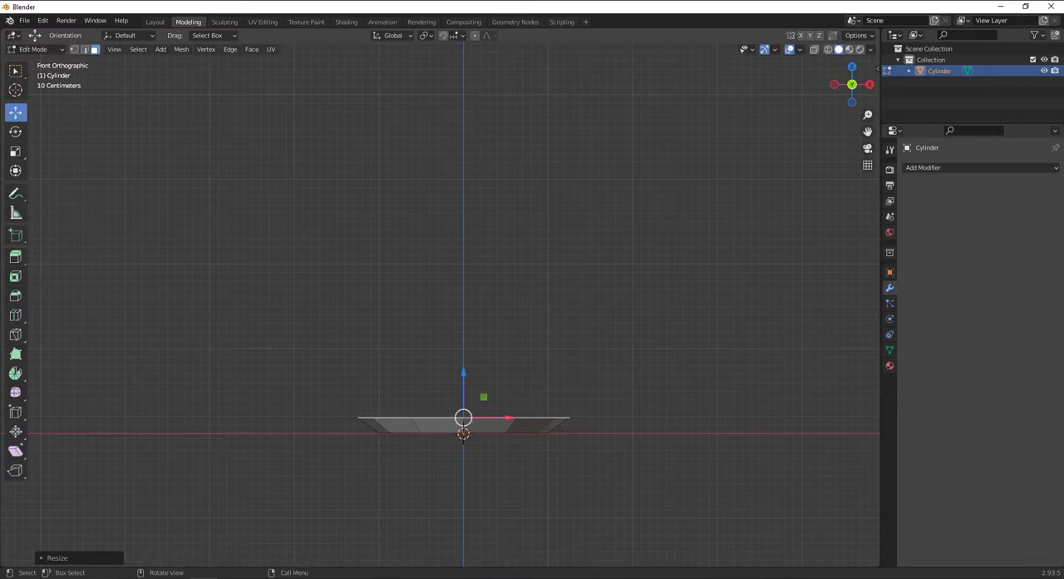
Extrude the top face upward, scale it wider, and lower it to form a shallow second flared tier.
key(e)
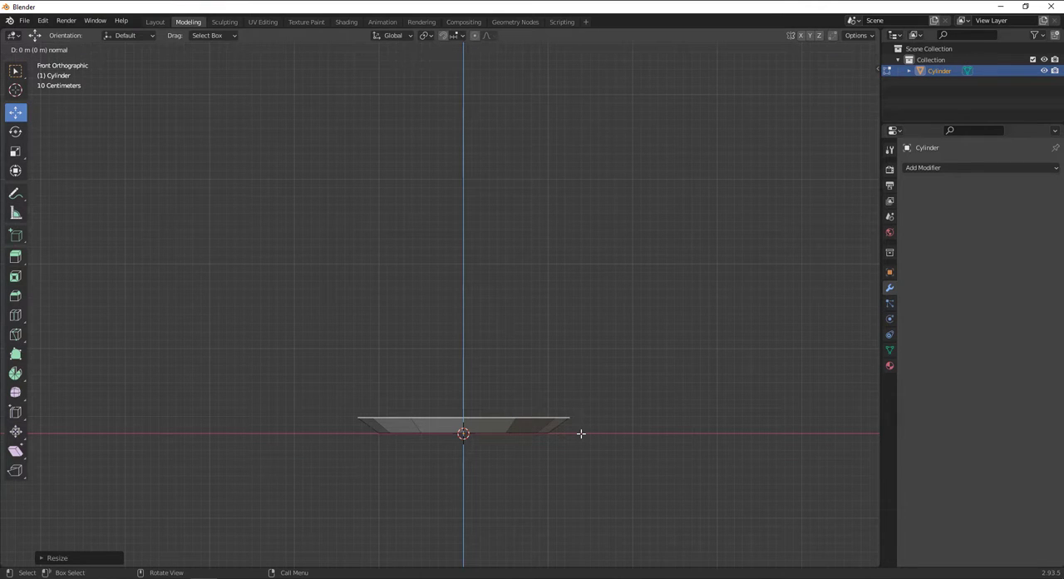
click(573, 364)
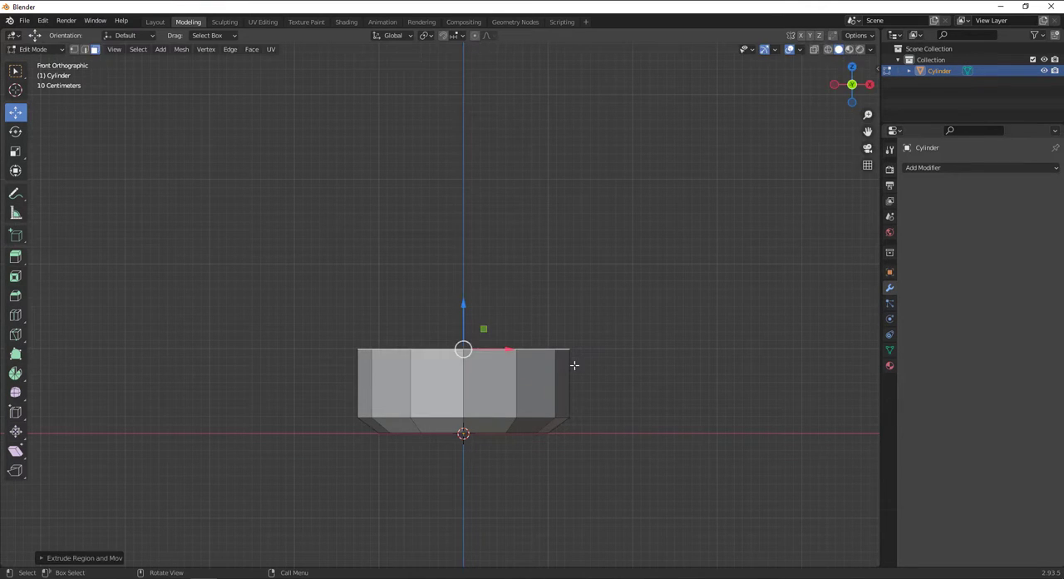
key(s)
click(611, 375)
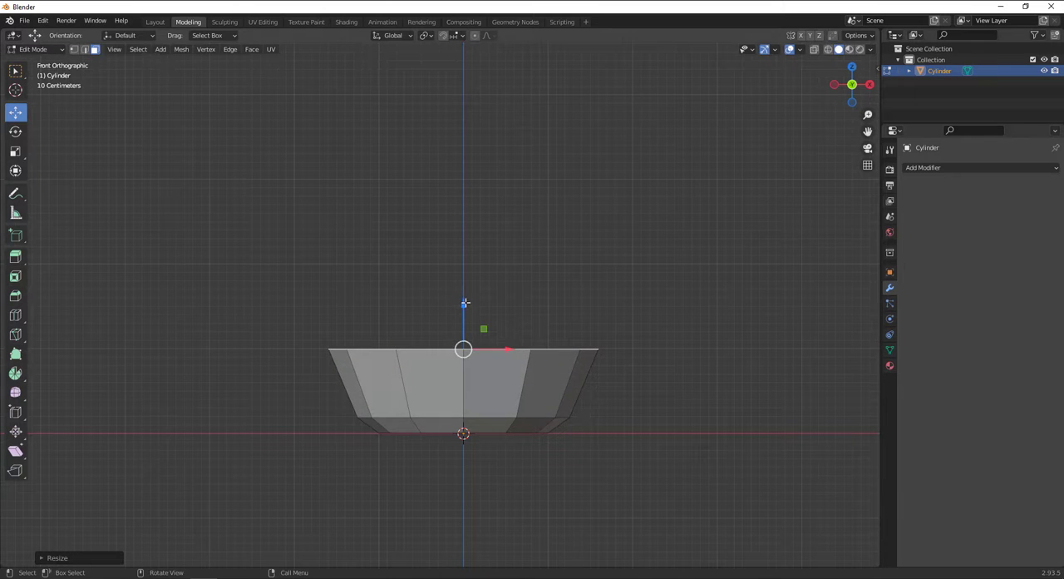
drag(465, 303, 473, 340)
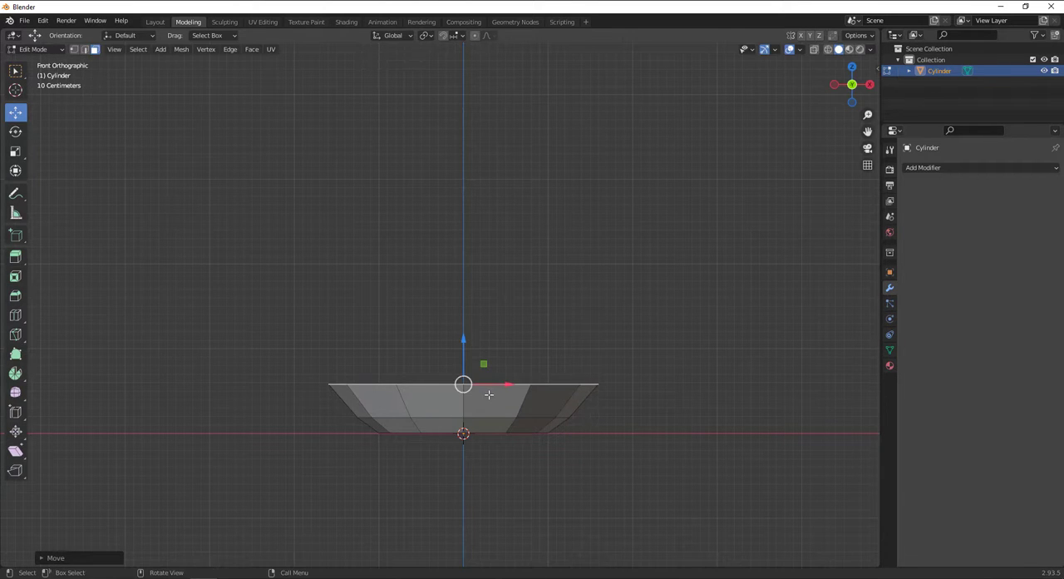
Extrude the top face far upward to form a tall body and scale it to about 0.65 to taper the sides.
key(e)
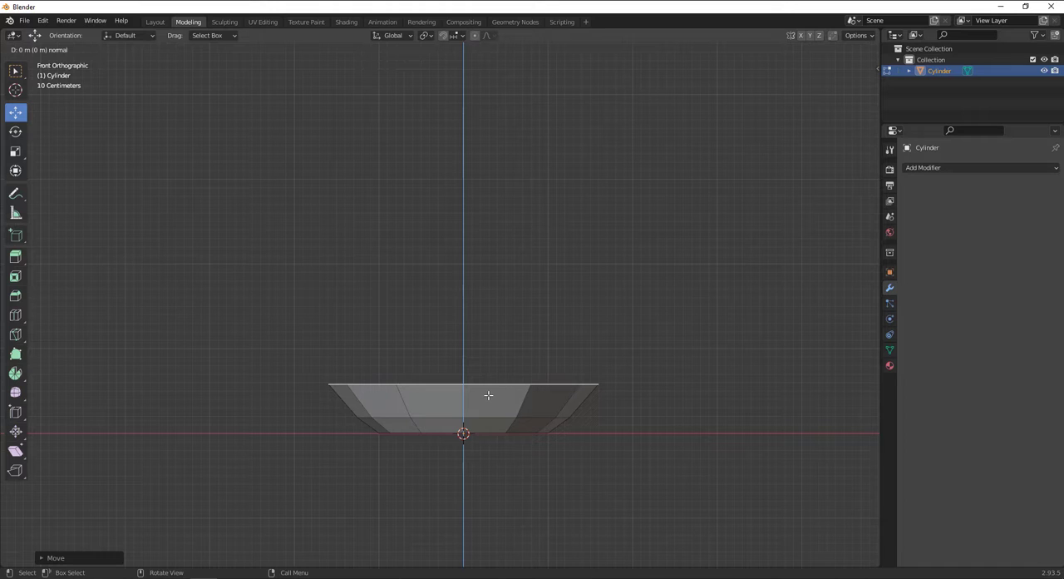
drag(463, 341, 519, 48)
key(s)
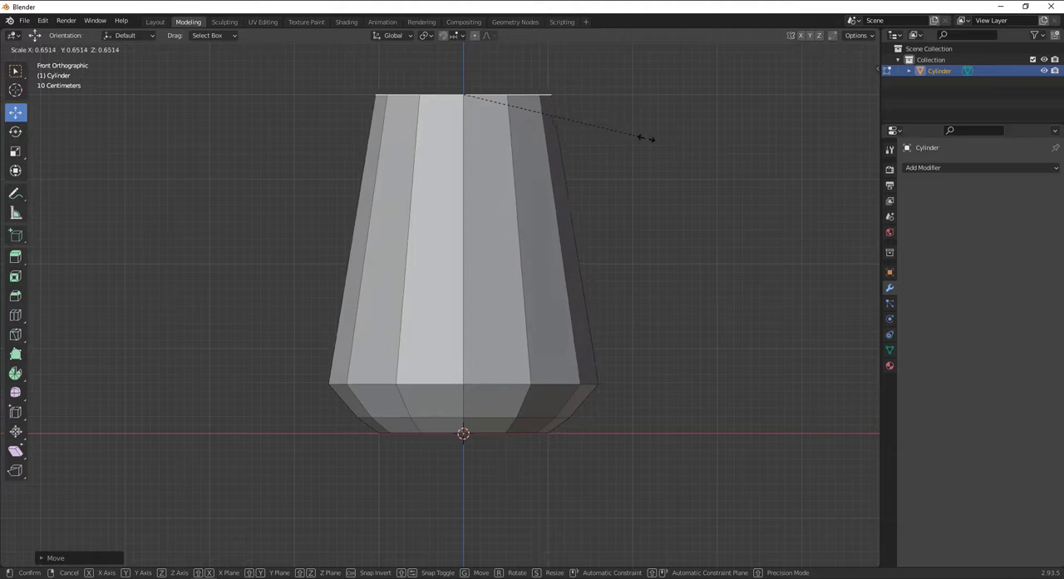
click(648, 138)
Extrude the narrowed top face upward about 0.31 m to form a short collar, keeping its width nearly straight.
shift+middle_drag(571, 135, 573, 271)
key(e)
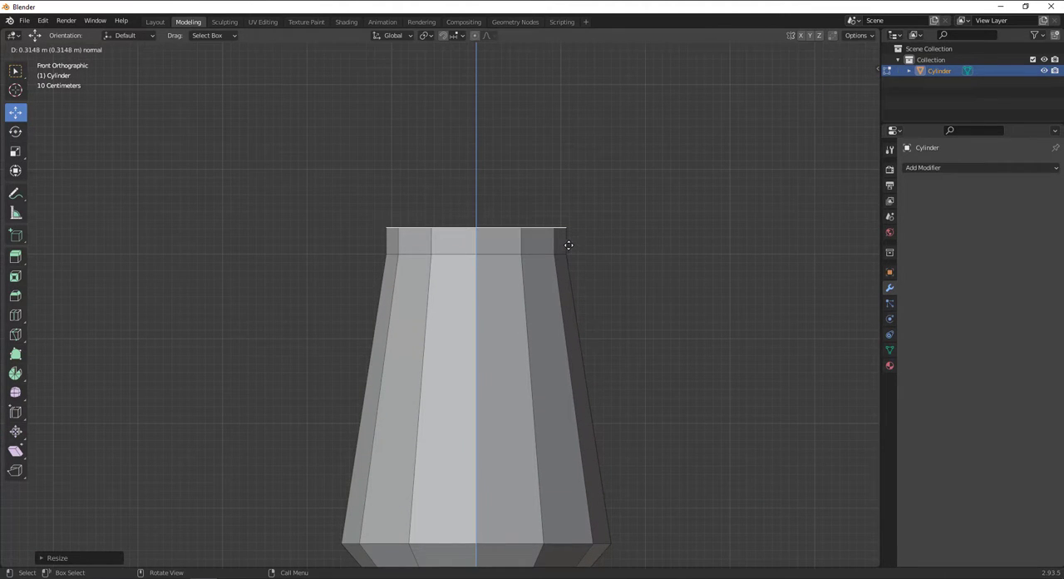
click(569, 245)
key(s)
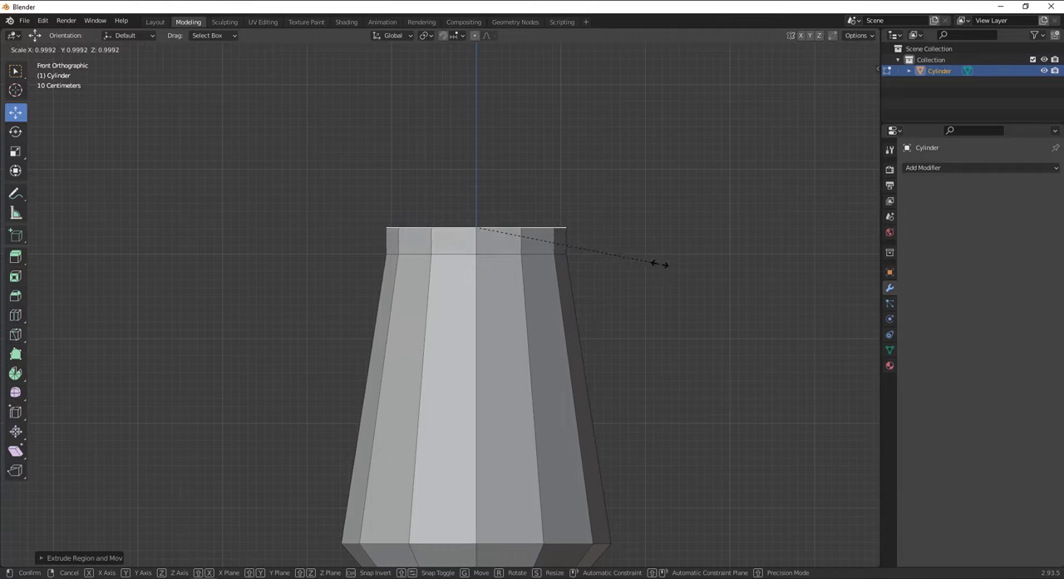
click(659, 264)
Extrude the collar's top face in place and scale it to about 0.93 to create a thin inner rim.
scroll(557, 250, down, 1)
shift+middle_drag(554, 370, 504, 237)
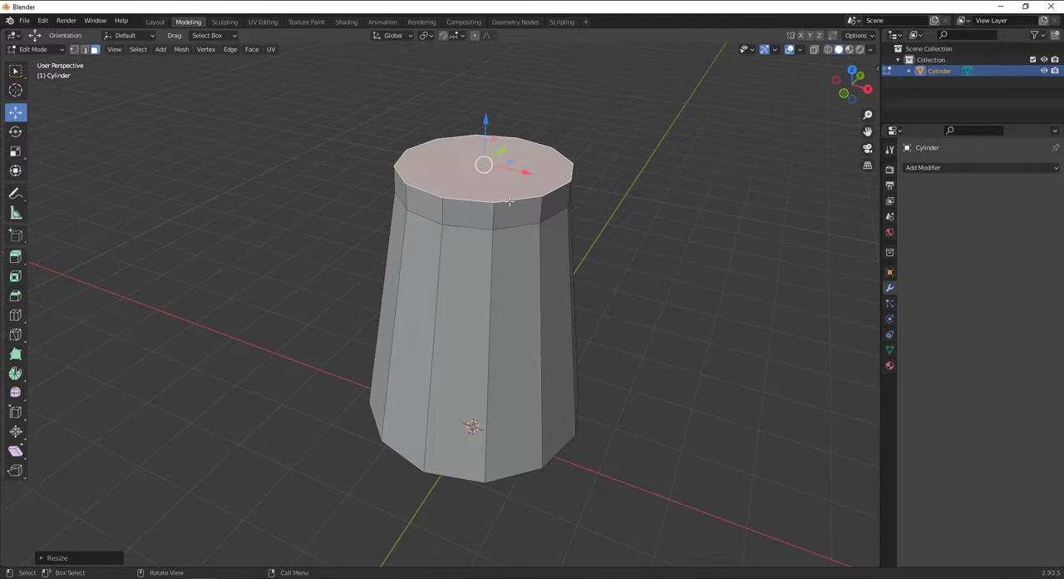
middle_drag(510, 200, 541, 199)
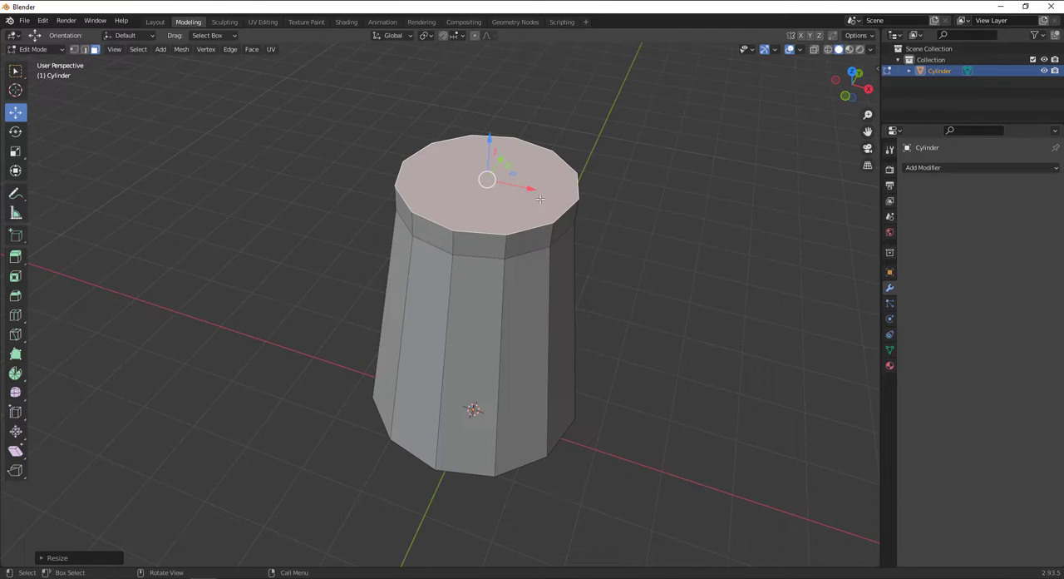
key(e)
right_click(640, 231)
key(s)
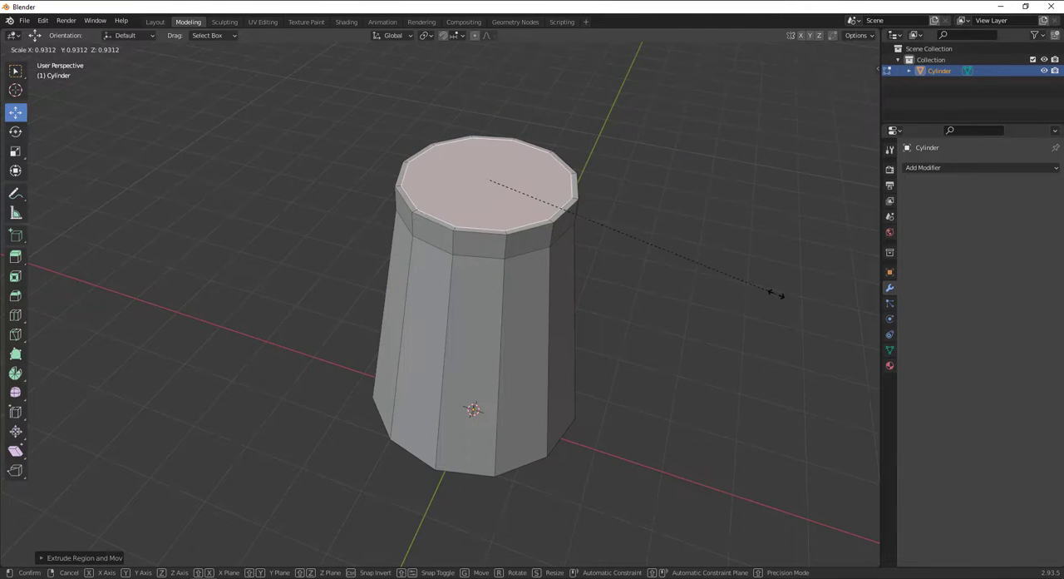
click(770, 294)
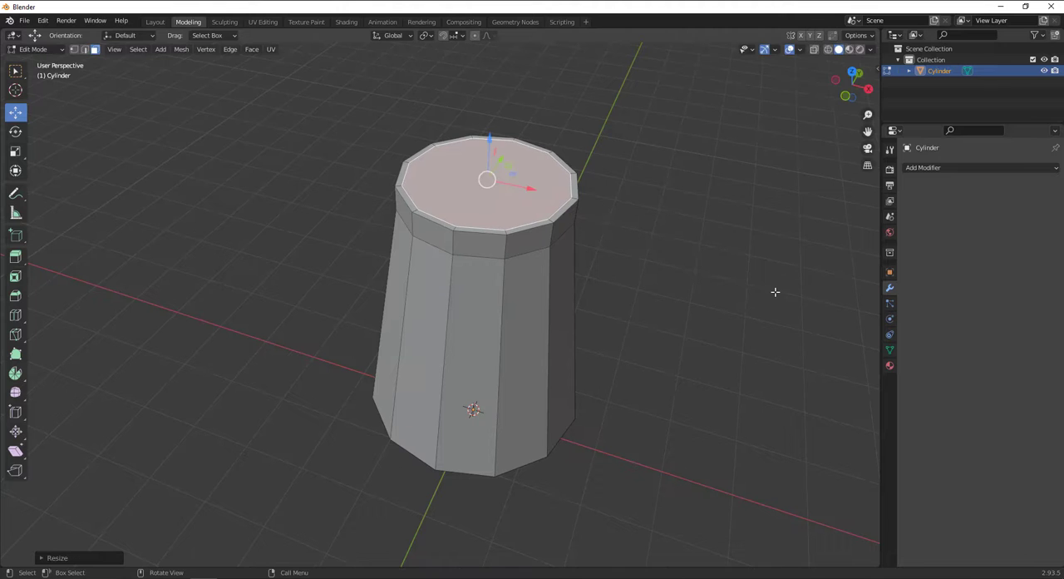
Extrude the vessel's inner top face about 0.2 m downward into the collar and separate that face into its own object.
key(e)
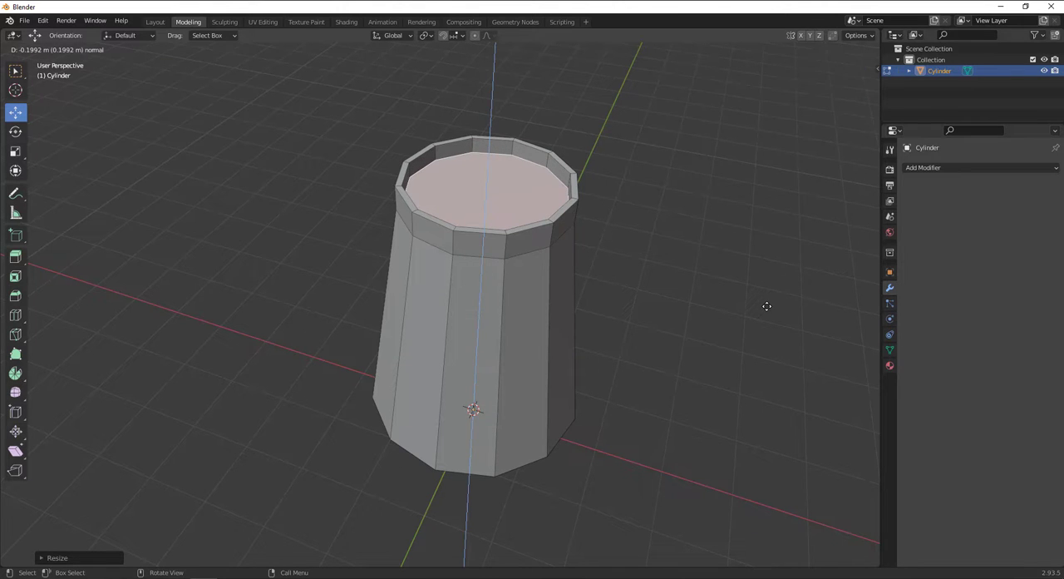
click(767, 305)
shift+middle_drag(491, 197, 478, 266)
scroll(478, 266, up, 2)
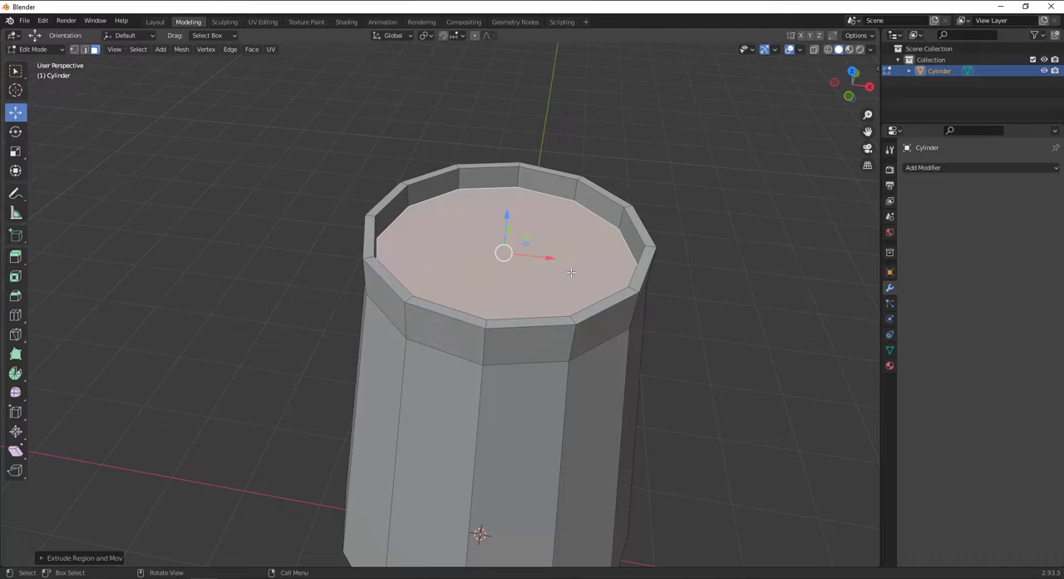
key(p)
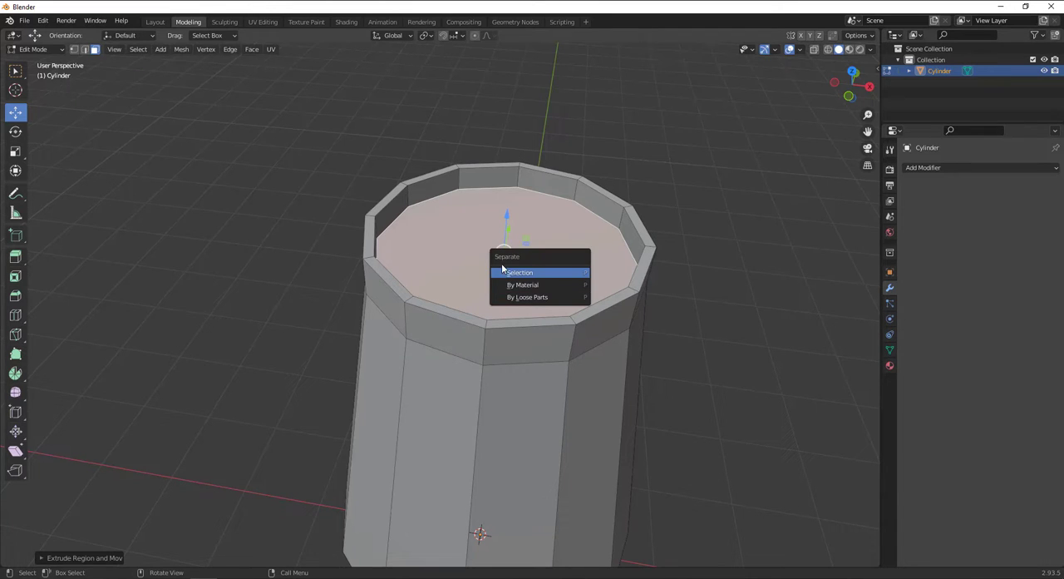
click(533, 274)
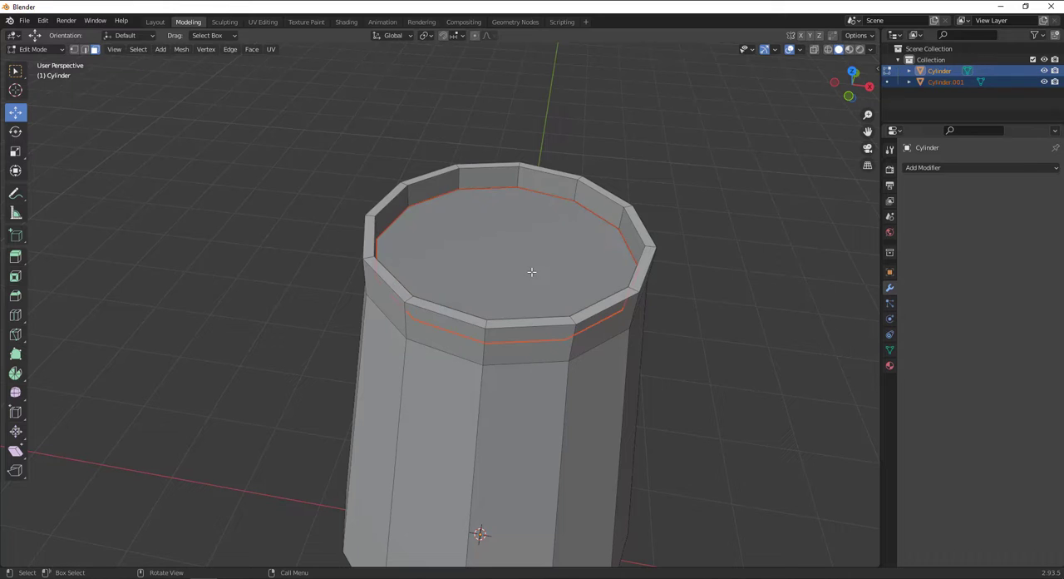
Open the separated face object for editing and raise its face to just below the vessel's rim.
scroll(404, 221, down, 3)
middle_drag(465, 278, 515, 269)
key(Tab)
click(473, 247)
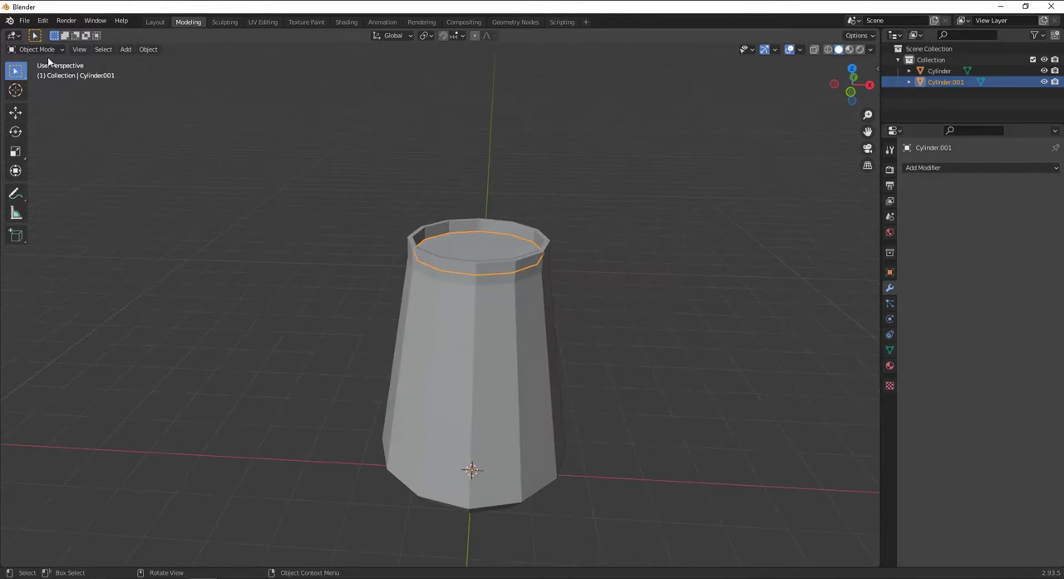
click(41, 49)
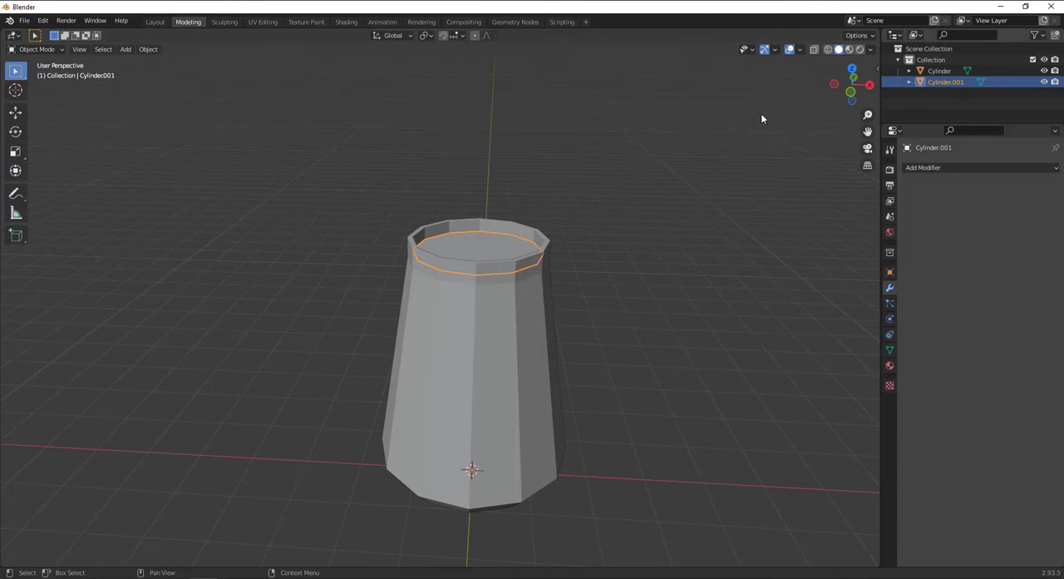
key(Tab)
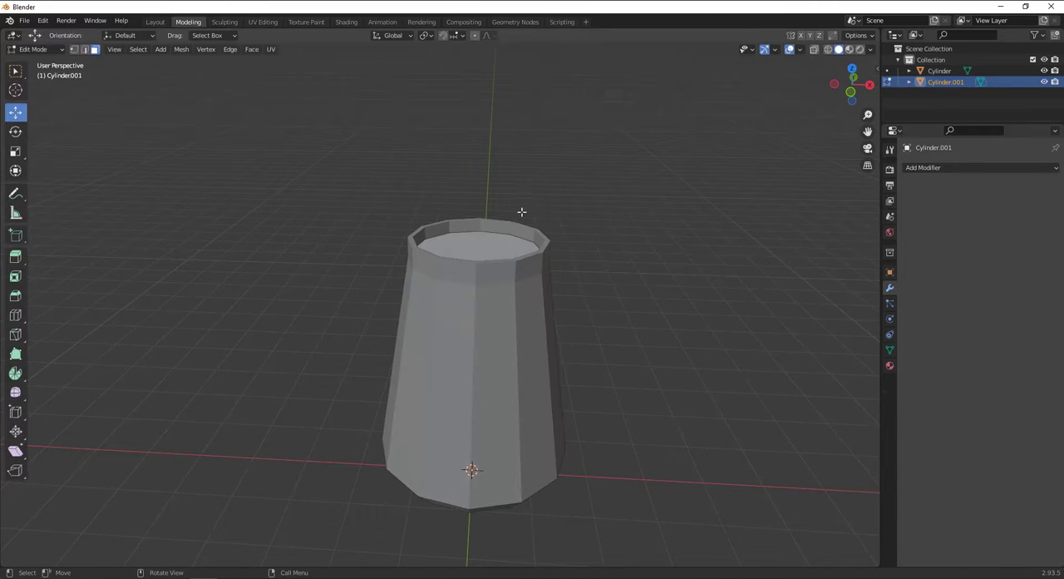
click(477, 242)
mouse_move(478, 205)
mouse_down()
mouse_move(474, 176)
mouse_move(473, 198)
mouse_up()
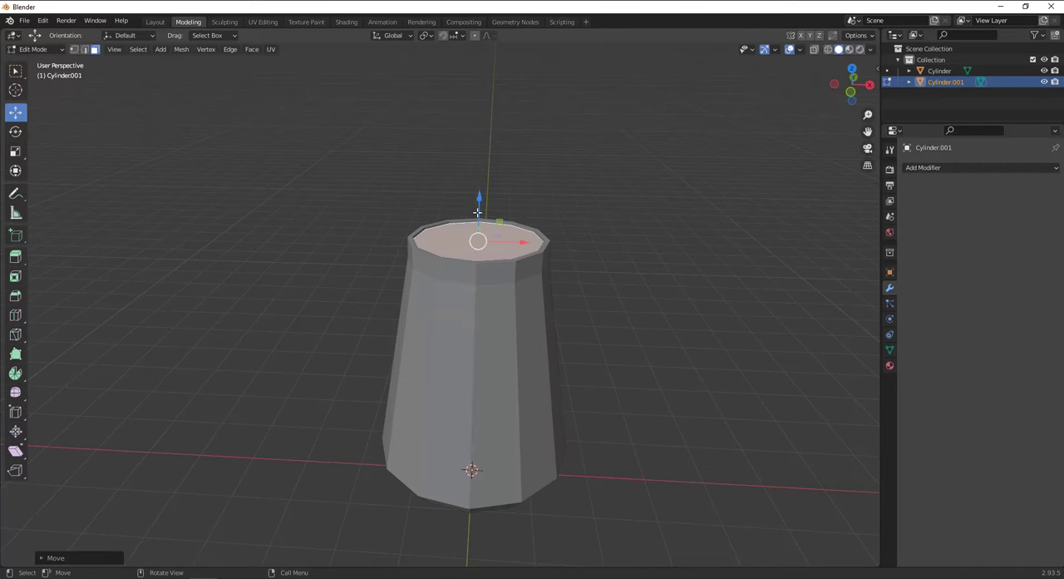
Extrude the lid face slightly upward to rim level, extrude it again in place, and scale it slightly wider over the rim.
scroll(413, 310, up, 6)
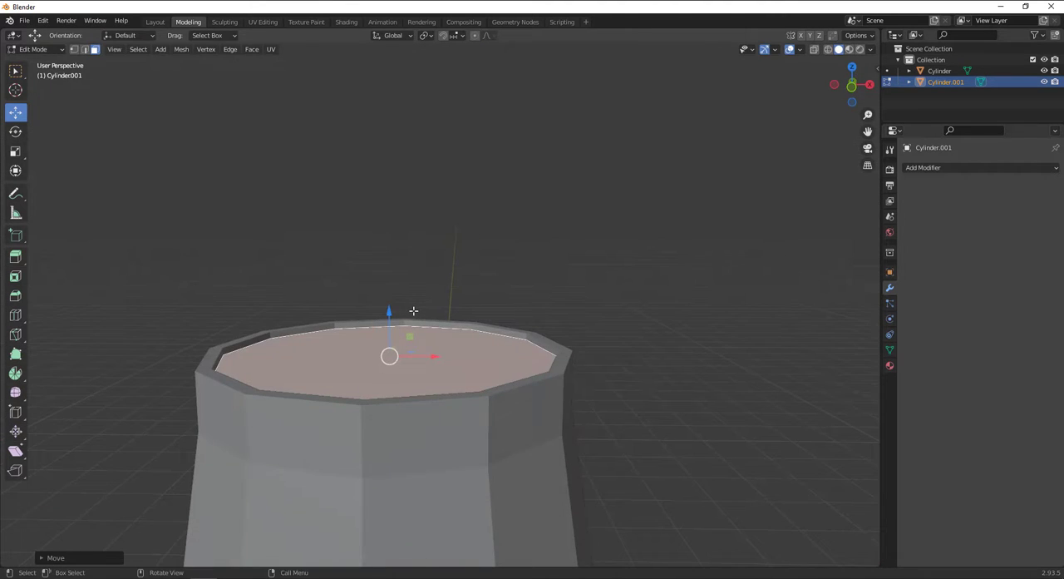
key(e)
click(415, 305)
key(e)
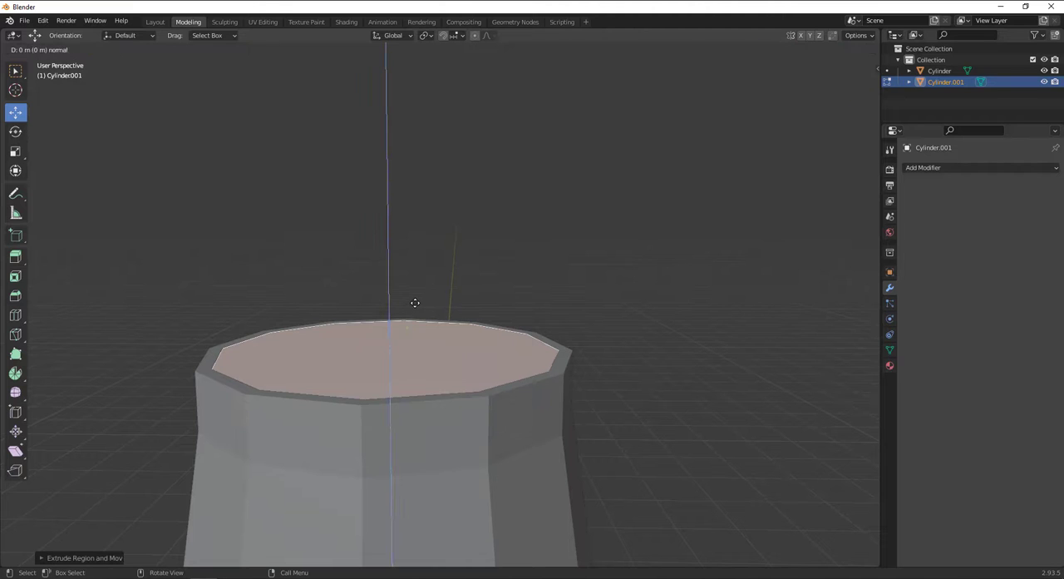
click(416, 302)
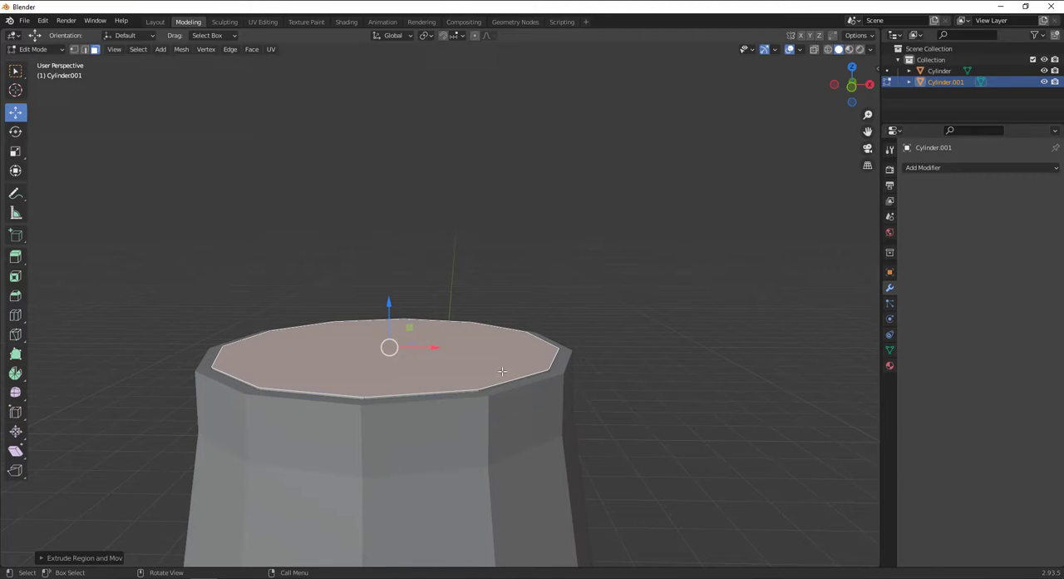
key(s)
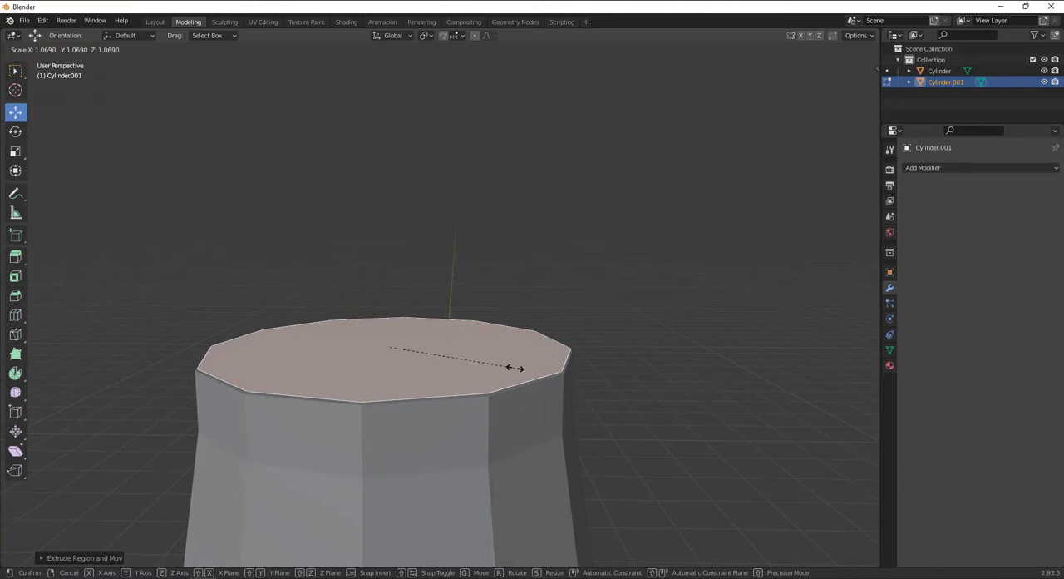
click(510, 368)
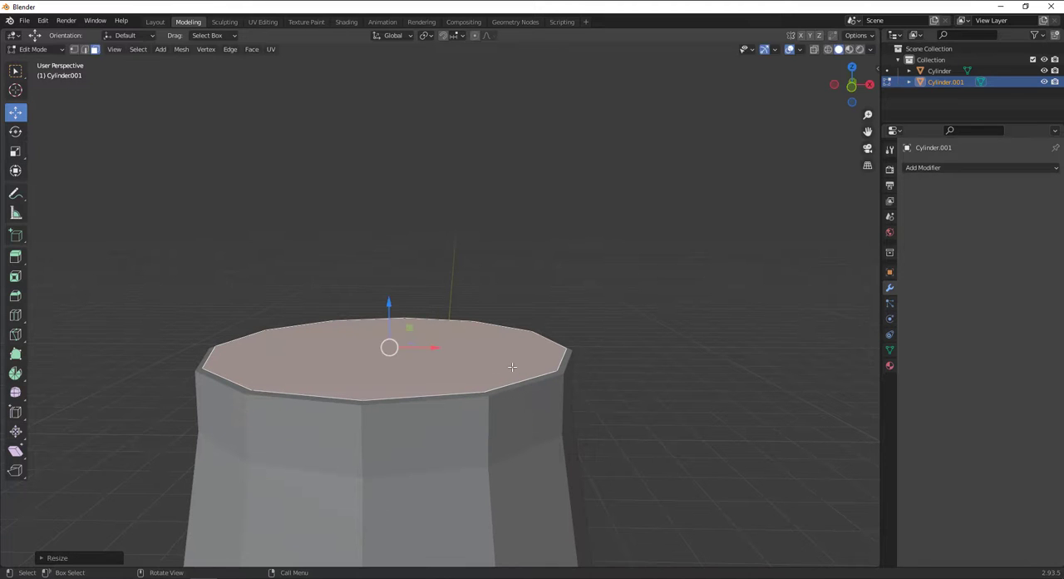
Extrude the lid face upward and scale it to about 0.5 for a dome, and inset its top face to about 0.41.
key(e)
click(518, 330)
key(s)
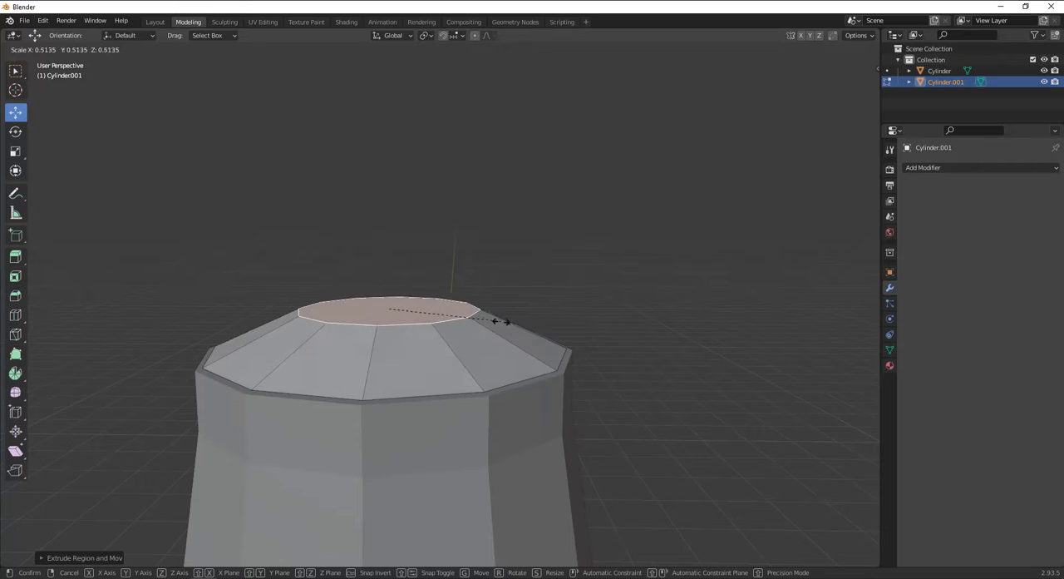
click(507, 323)
key(e)
right_click(507, 322)
key(s)
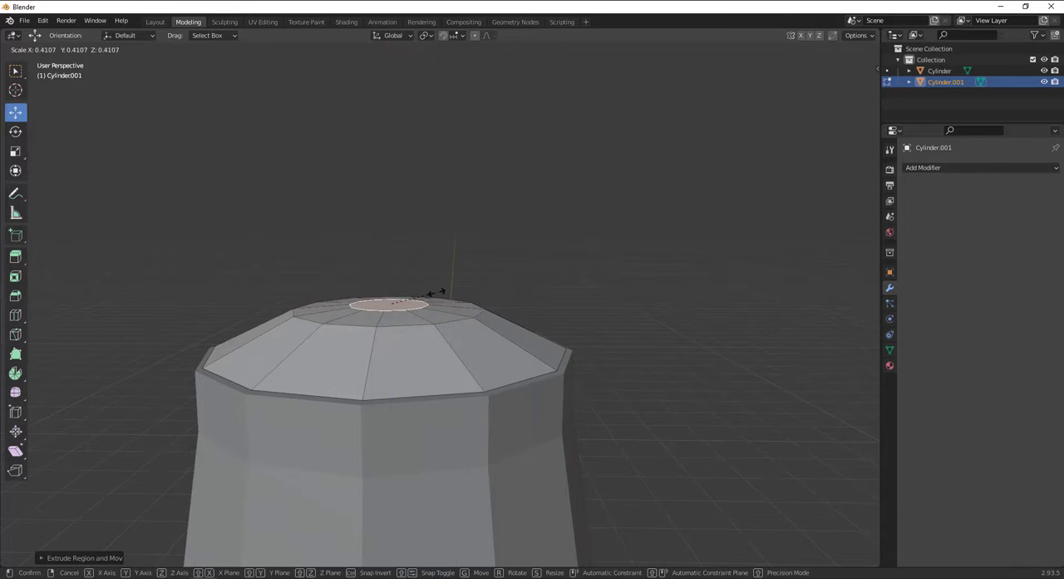
click(436, 292)
Raise the small inset face into a thin disc and extrude a narrow stem from its centre.
key(s)
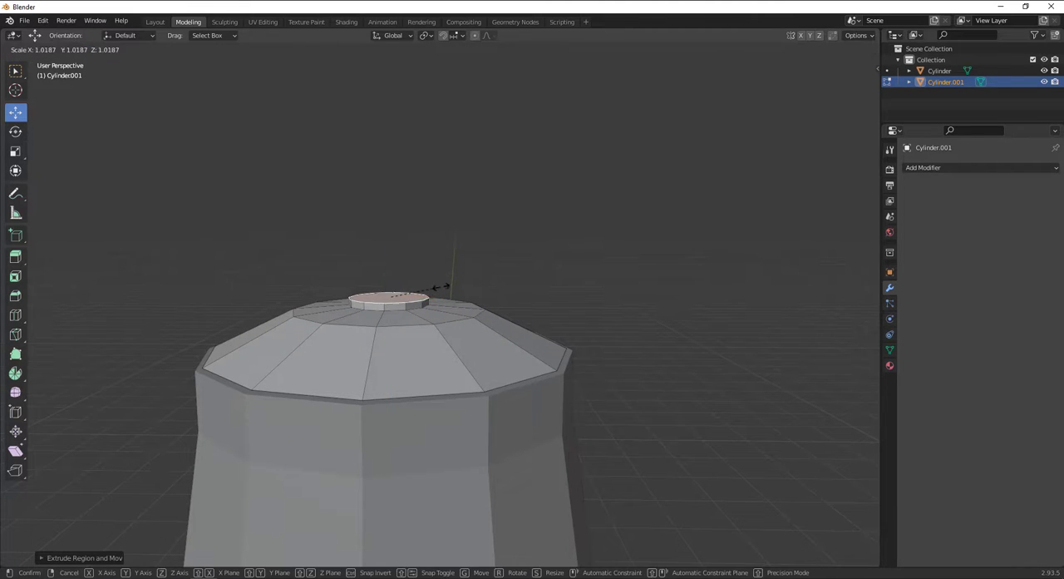
click(404, 287)
key(e)
click(405, 277)
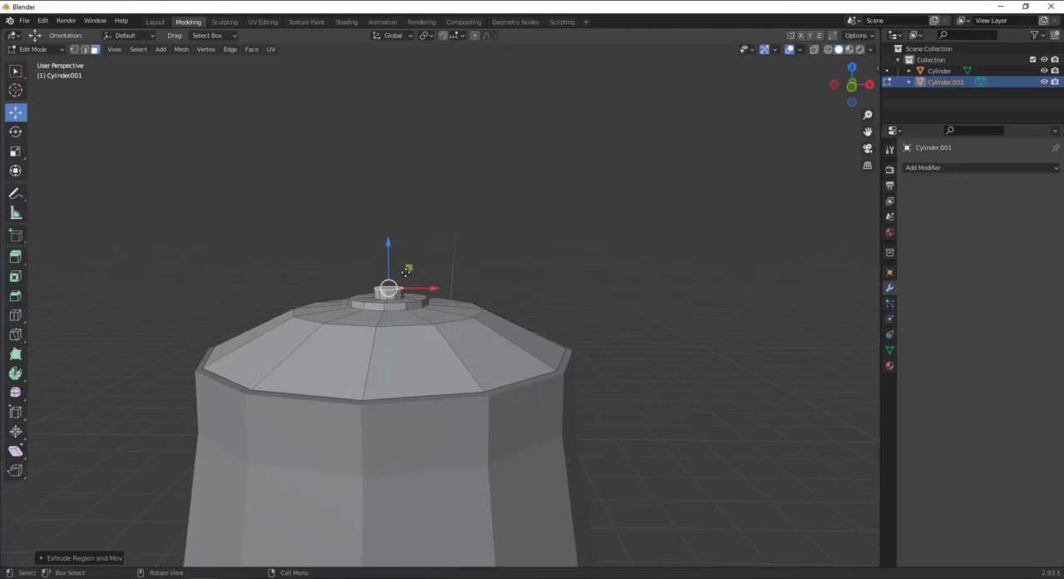
Extrude the stem's top face slightly upward and scale it outward to form the wide base of a knob.
key(e)
click(407, 267)
key(s)
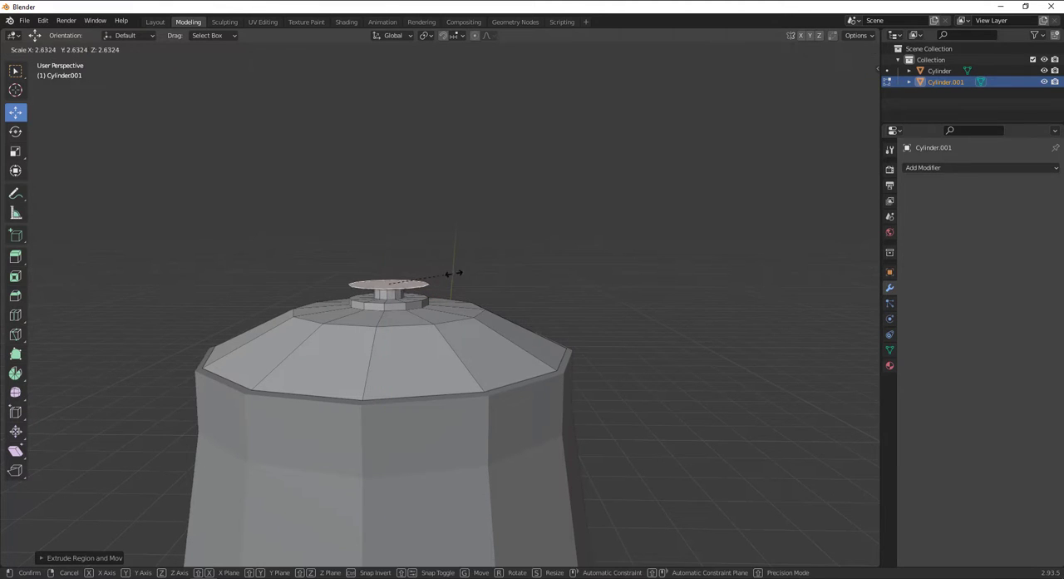
click(468, 272)
Extrude the knob's base upward in two short layers and flare the upper one slightly outward.
key(e)
click(471, 267)
key(e)
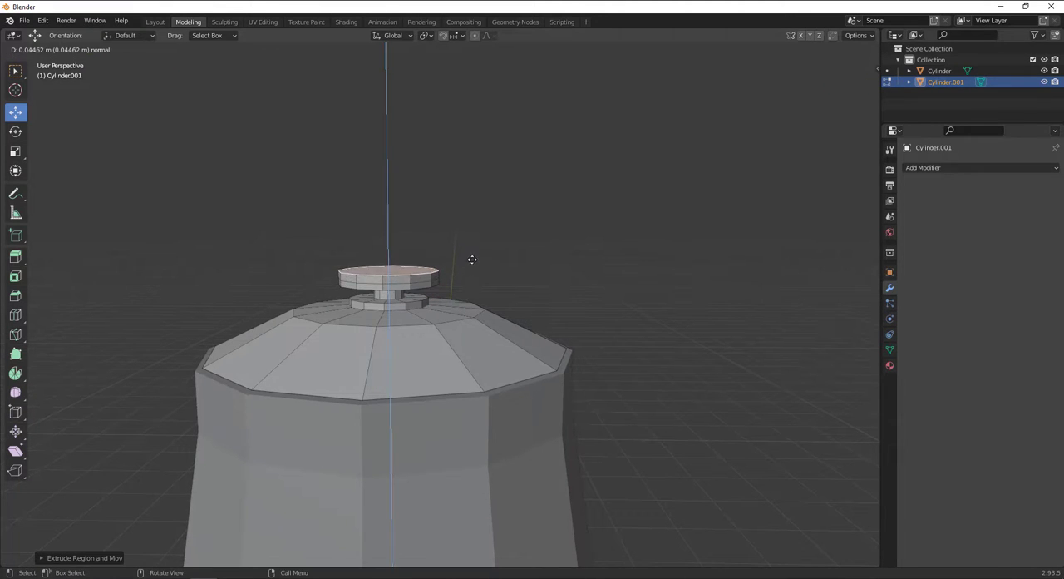
click(475, 257)
key(s)
click(479, 256)
Extrude the knob's top face upward in two more layers, narrowing the uppermost face to roughly two thirds.
key(e)
click(483, 250)
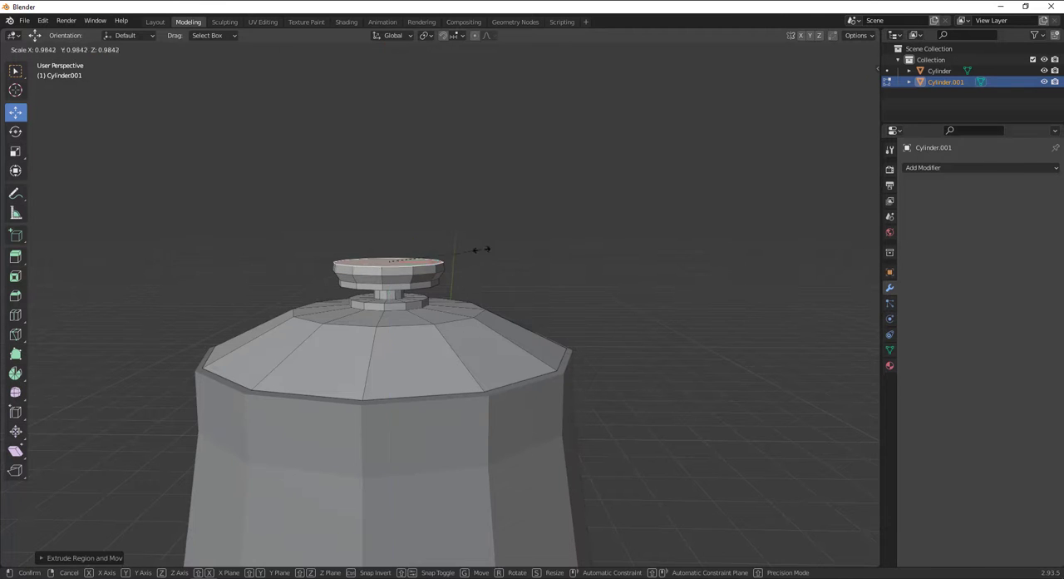
key(e)
click(470, 237)
key(s)
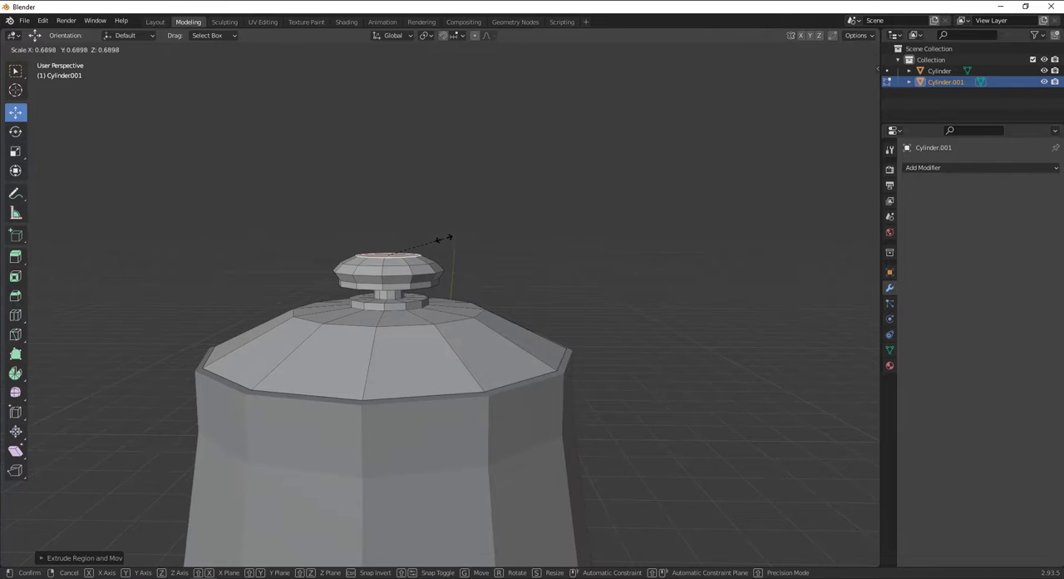
click(435, 238)
Extrude the knob's top face once more and scale it to about 0.35 to round off the top.
middle_drag(436, 238, 417, 271)
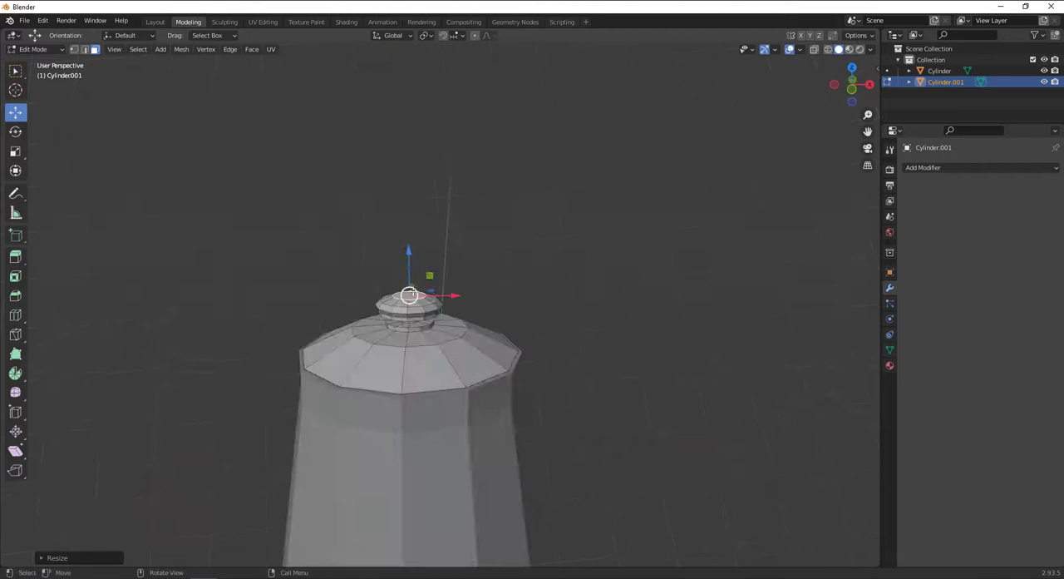
scroll(409, 286, up, 7)
key(e)
click(408, 286)
key(s)
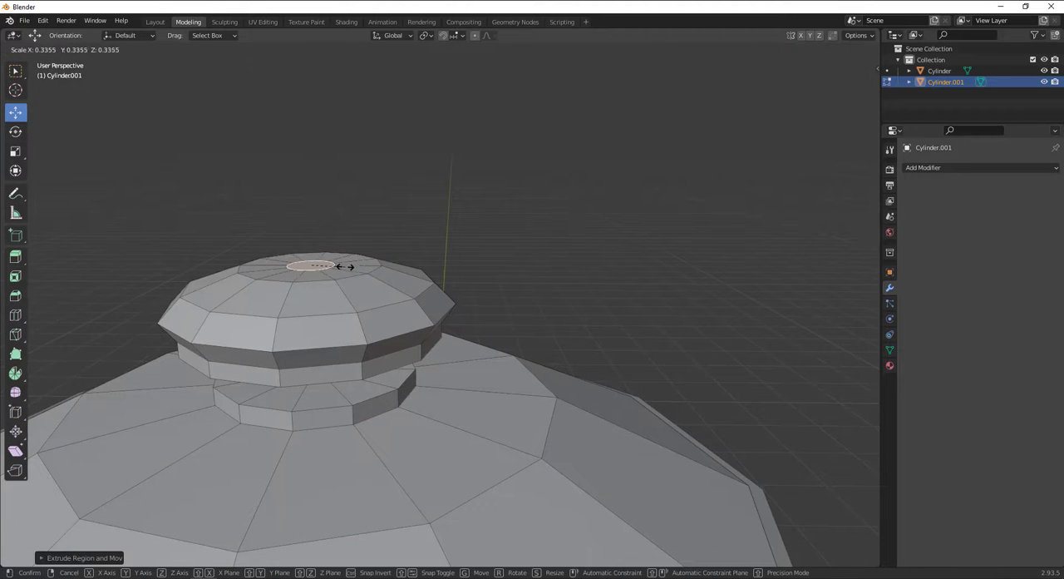
click(350, 267)
Bevel the edge loop around the knob's widest part with a width of about 0.035 m.
scroll(350, 267, down, 6)
middle_drag(440, 241, 445, 285)
scroll(445, 285, up, 5)
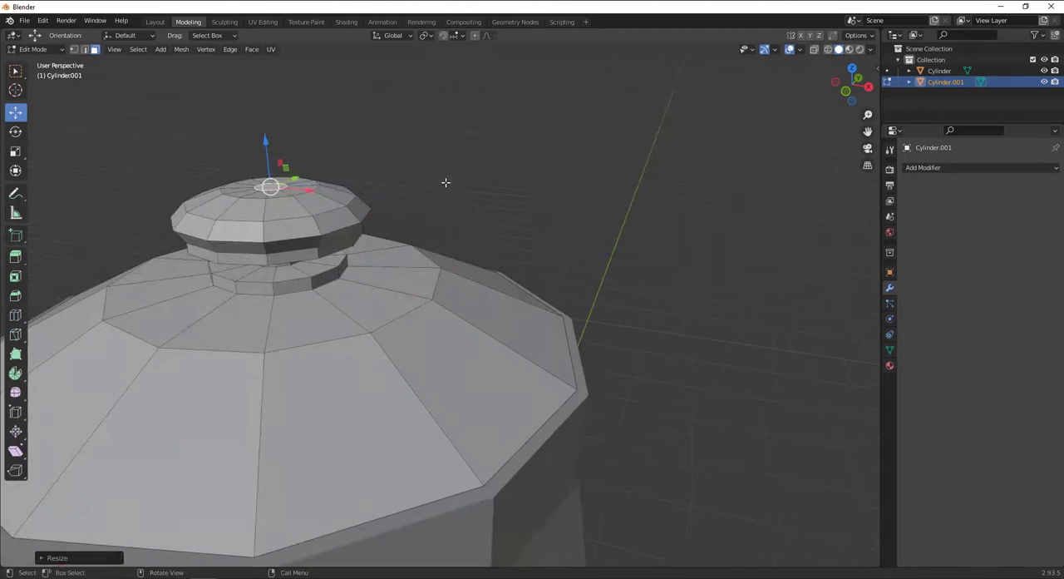
click(444, 181)
click(85, 49)
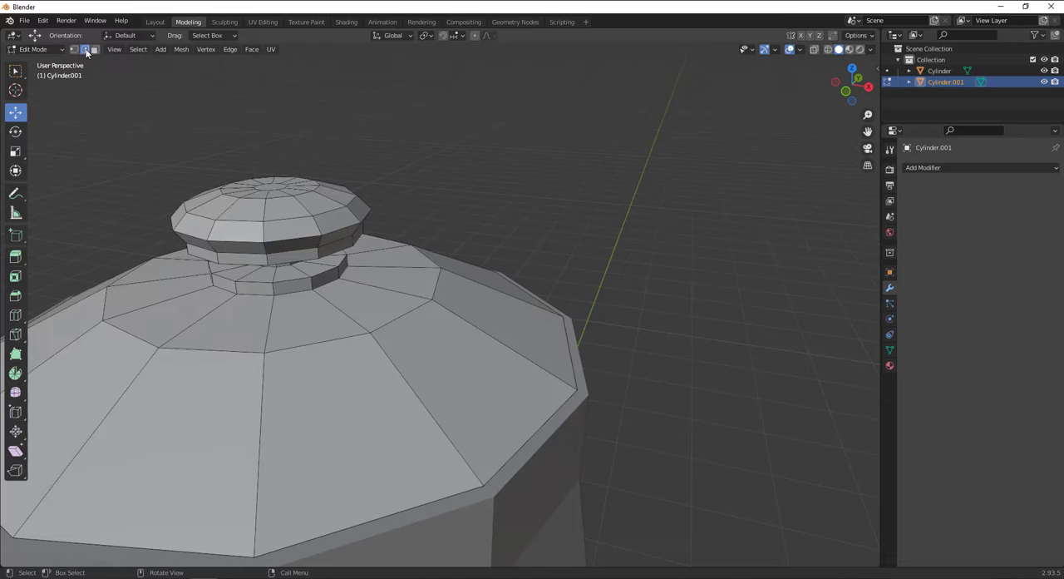
alt+click(242, 249)
middle_drag(241, 242, 338, 331)
key(KP_Decimal)
scroll(329, 244, down, 4)
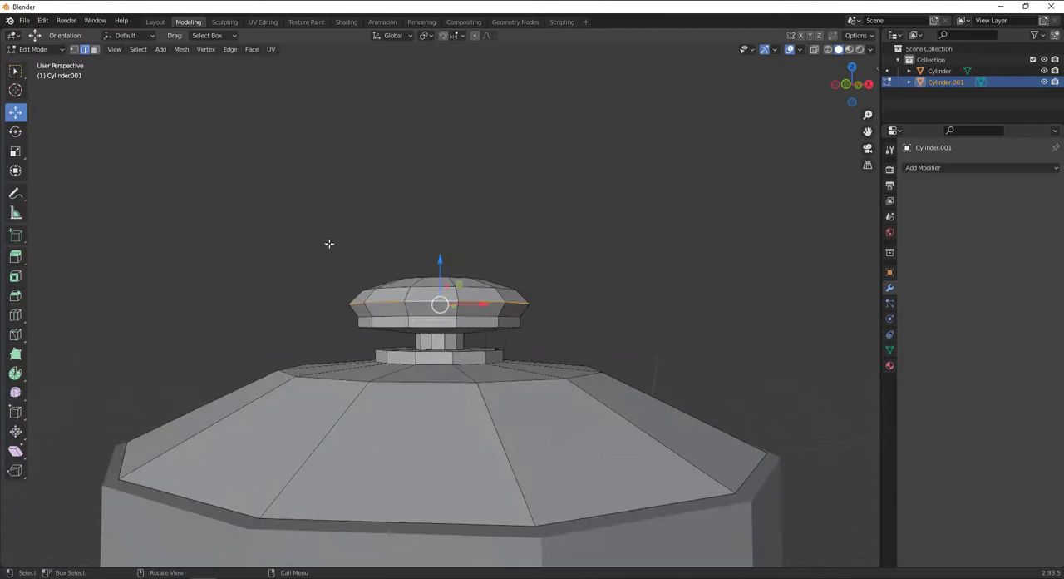
middle_drag(329, 244, 470, 313)
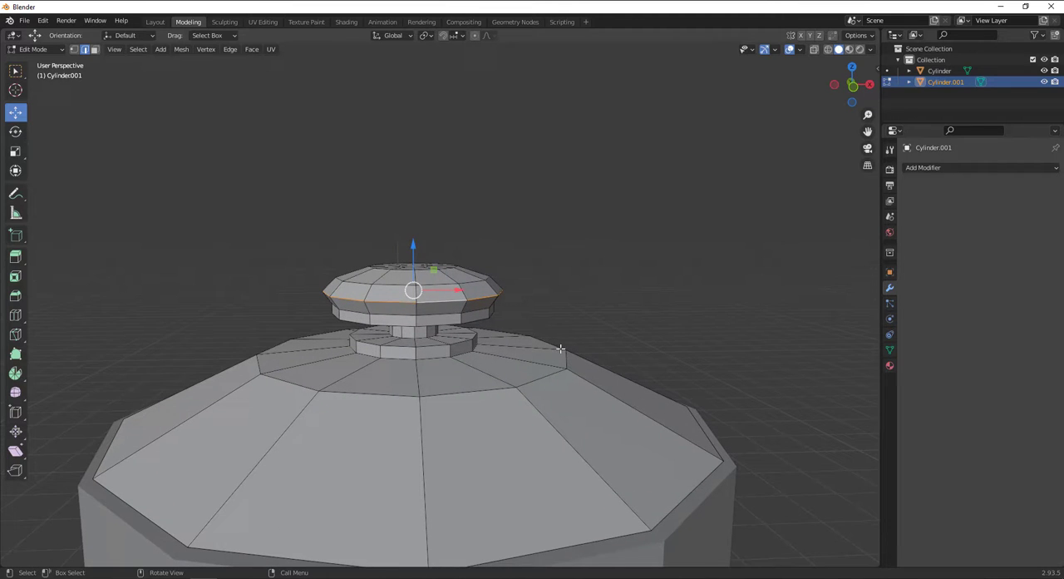
key(ctrl+b)
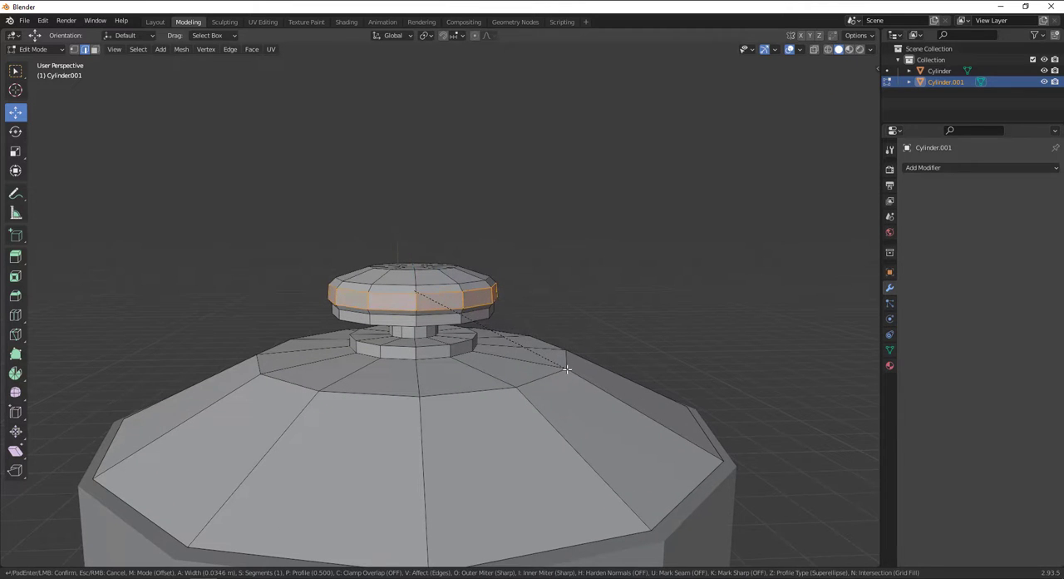
click(566, 370)
Set the knob bevel to 2 segments and clear the selection.
click(41, 558)
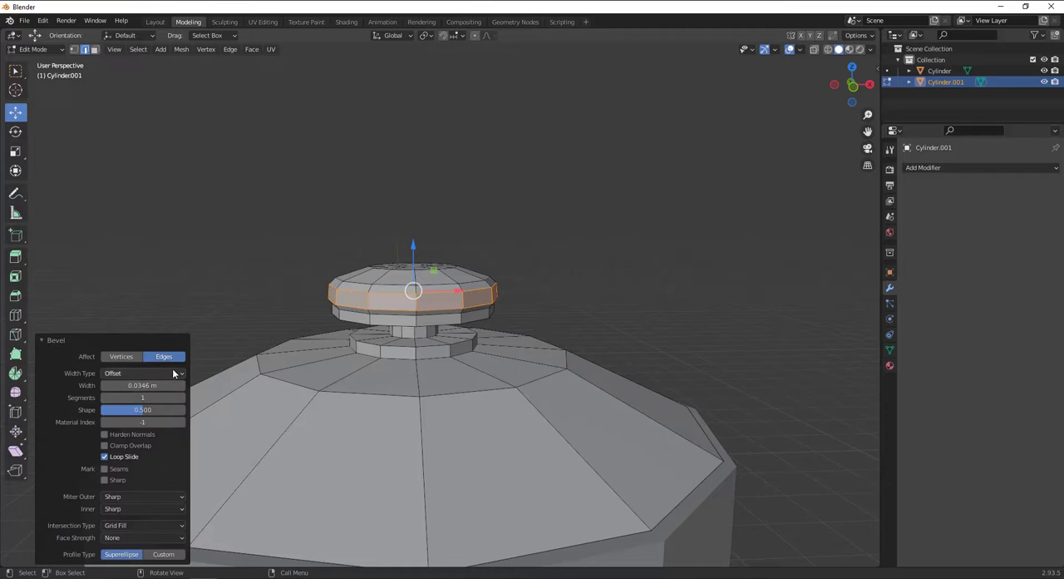
click(182, 398)
click(318, 221)
Bevel the edge loop around the middle of the lid's dome with a wide 2-segment bevel and clear the selection.
scroll(411, 353, down, 1)
mouse_move(418, 363)
middle_down()
mouse_move(404, 375)
mouse_move(381, 342)
mouse_move(388, 371)
mouse_move(404, 376)
middle_up()
click(391, 355)
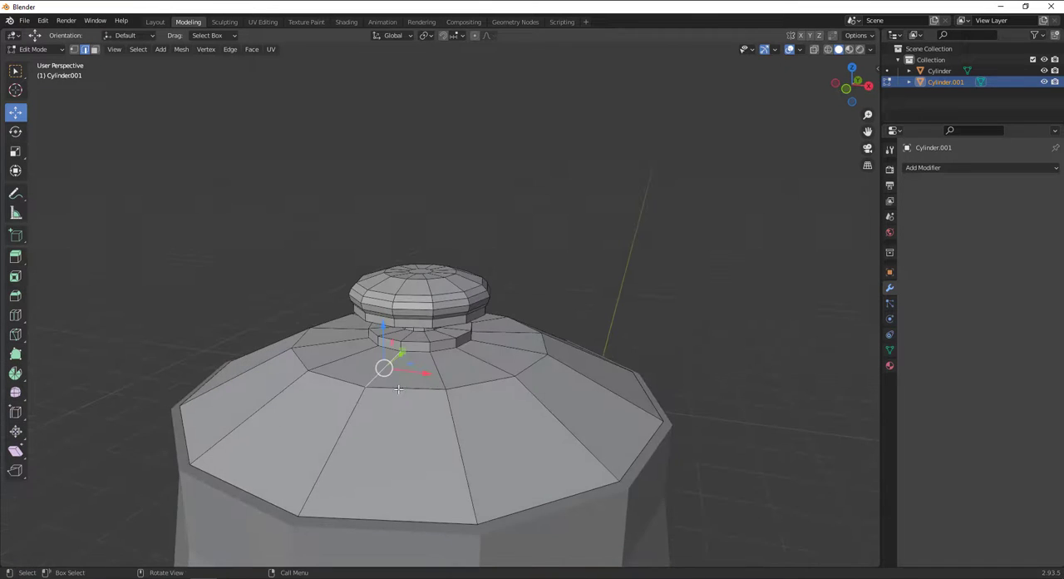
alt+click(406, 377)
middle_drag(271, 387, 375, 412)
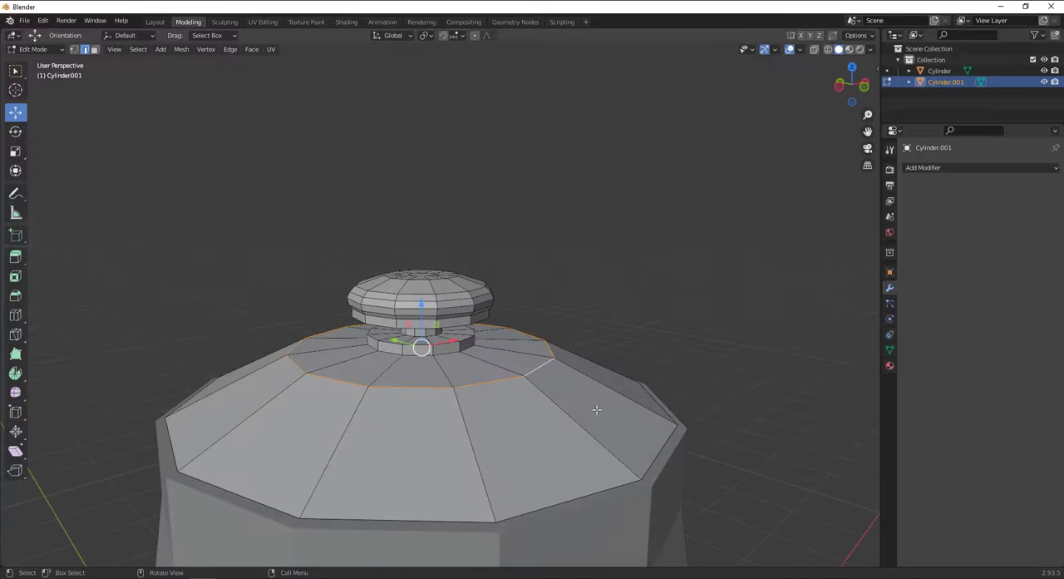
key(ctrl+b)
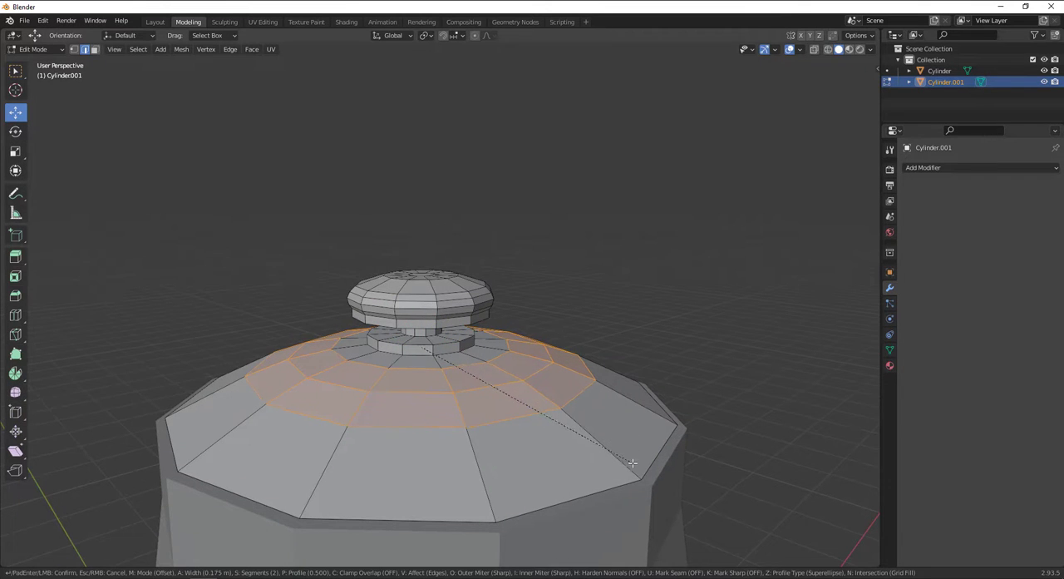
click(632, 446)
key(alt+a)
Add one loop cut around the lid's lowest sloped band and slide it close to the outer edge, at a factor of about 0.98.
middle_drag(601, 379, 549, 358)
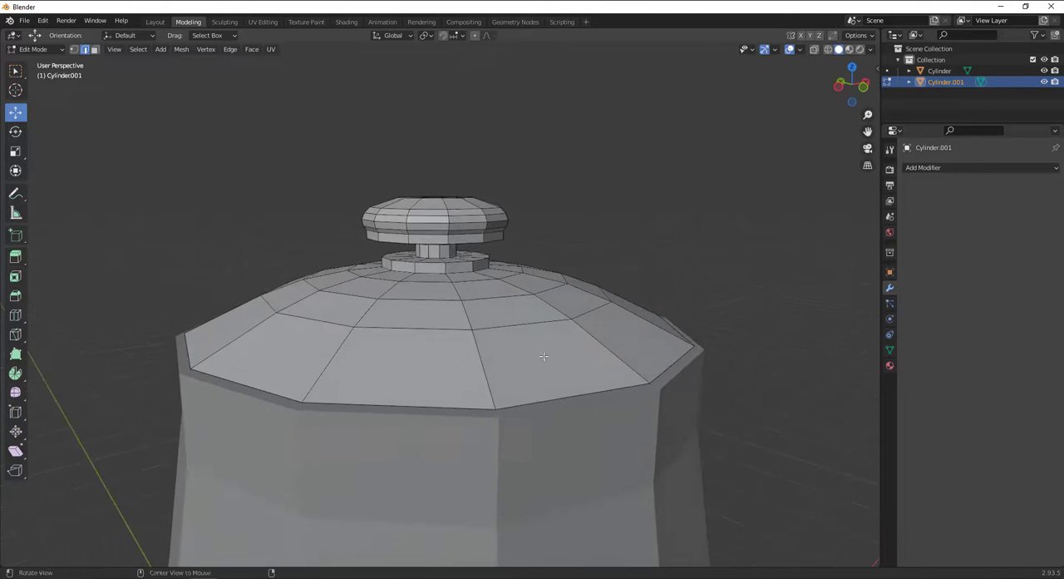
key(ctrl+r)
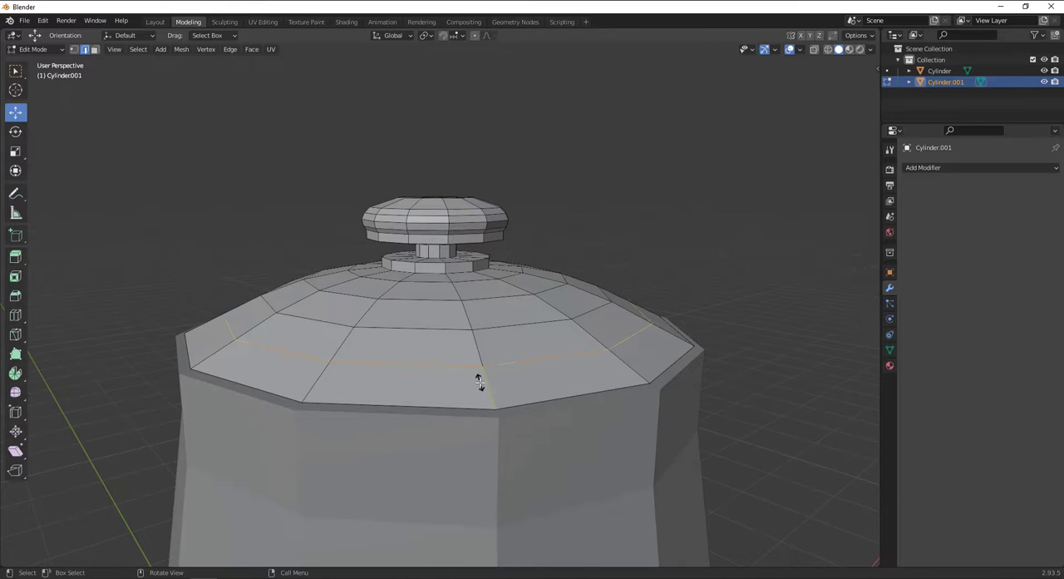
click(482, 380)
click(488, 422)
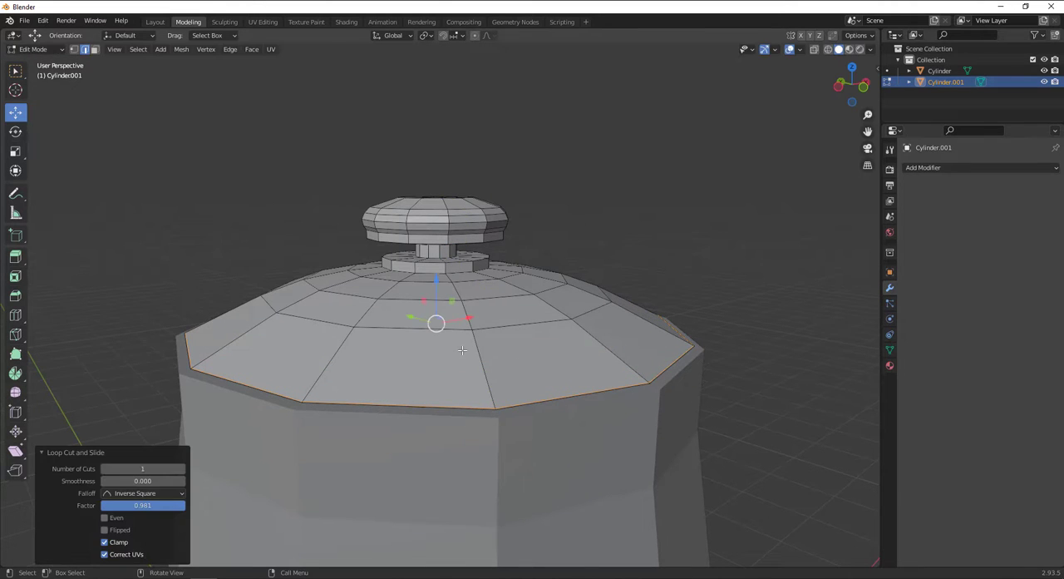
Return the lid to Object Mode.
click(33, 49)
click(40, 62)
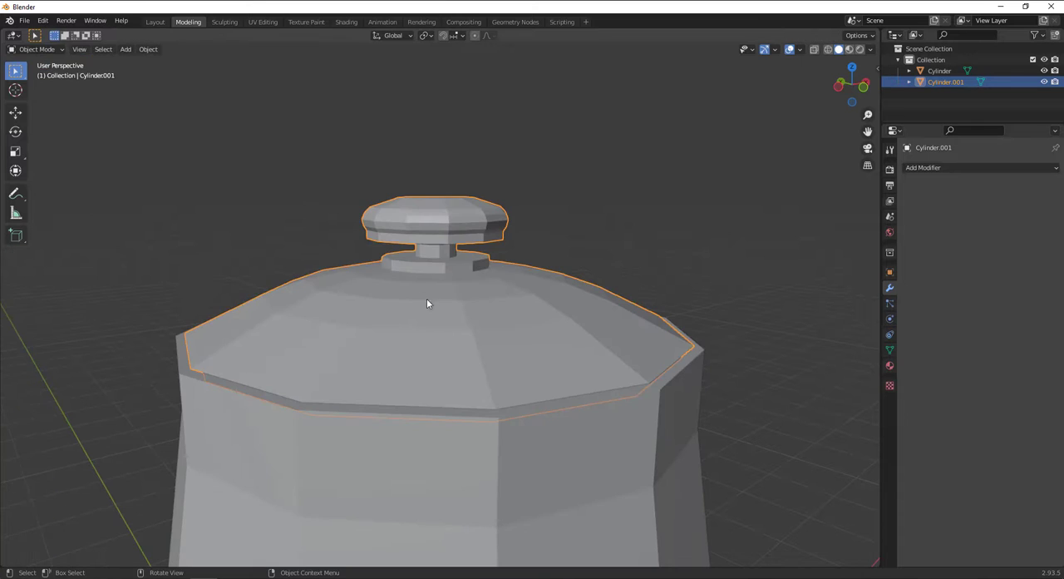
scroll(455, 332, down, 8)
middle_drag(456, 332, 451, 223)
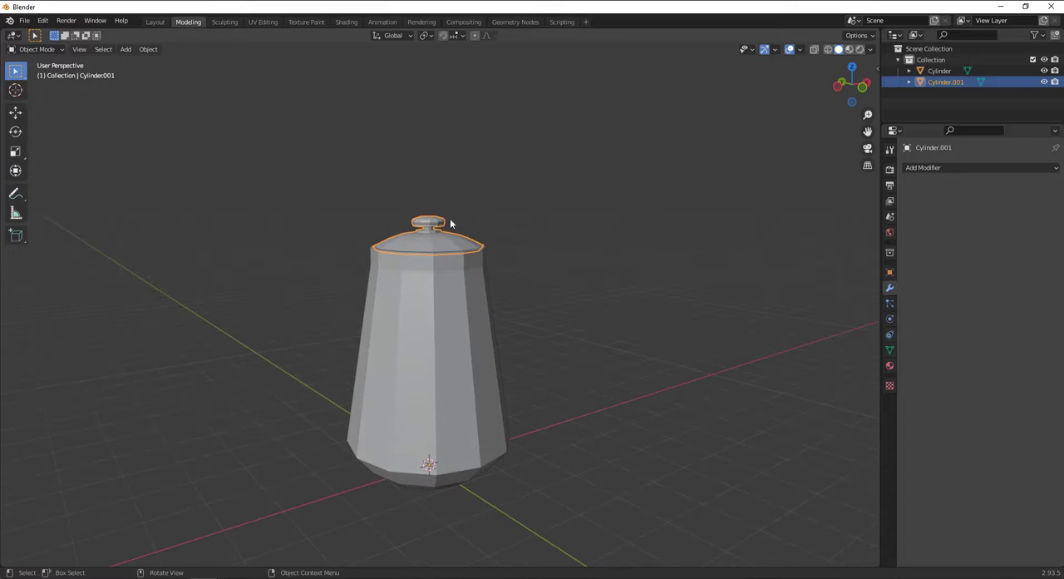
Try rotating the lid by about 26.6° around the Y axis from its current origin.
click(20, 133)
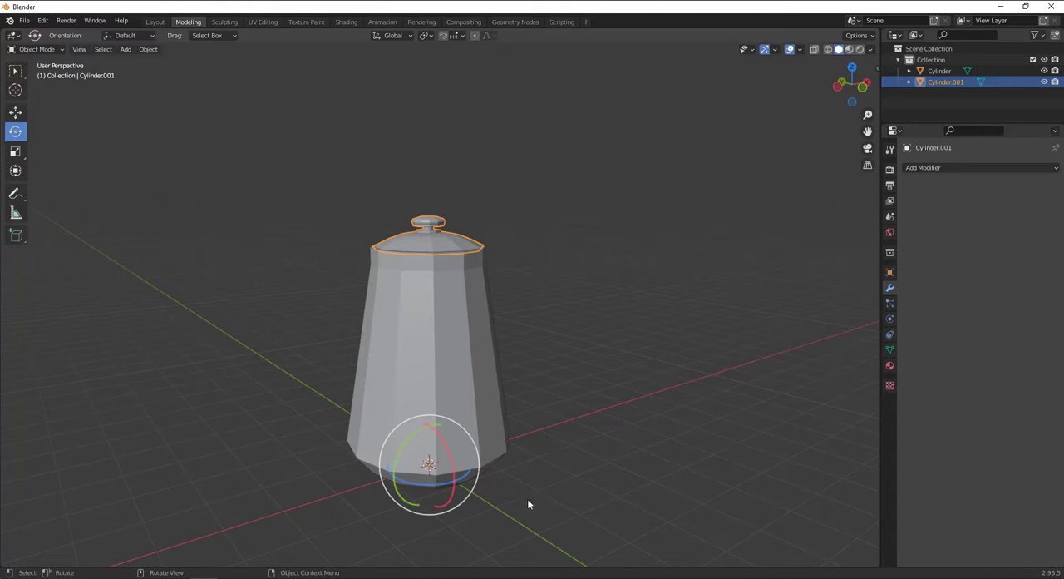
drag(423, 435, 445, 348)
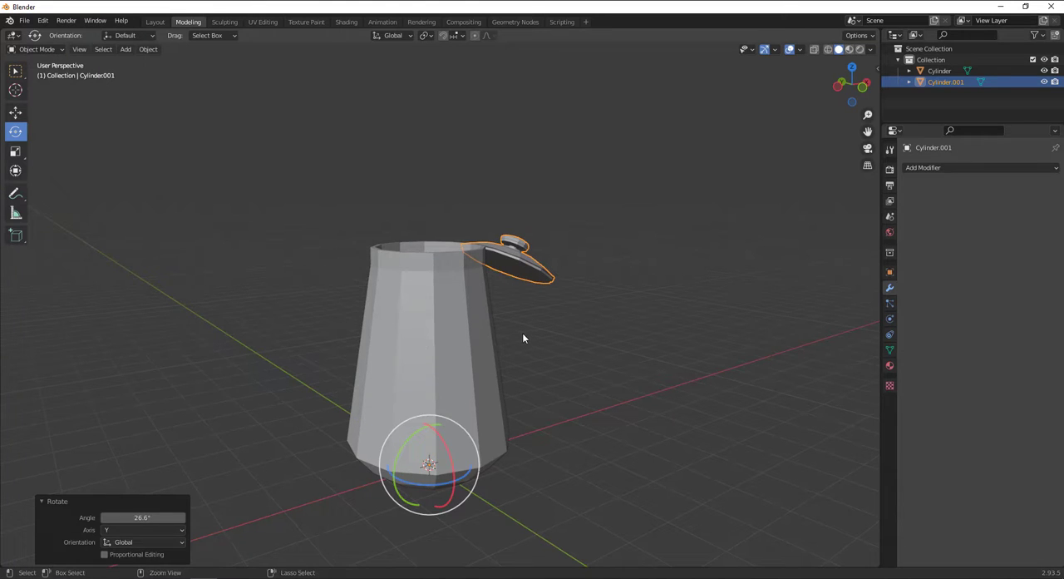
key(ctrl+z)
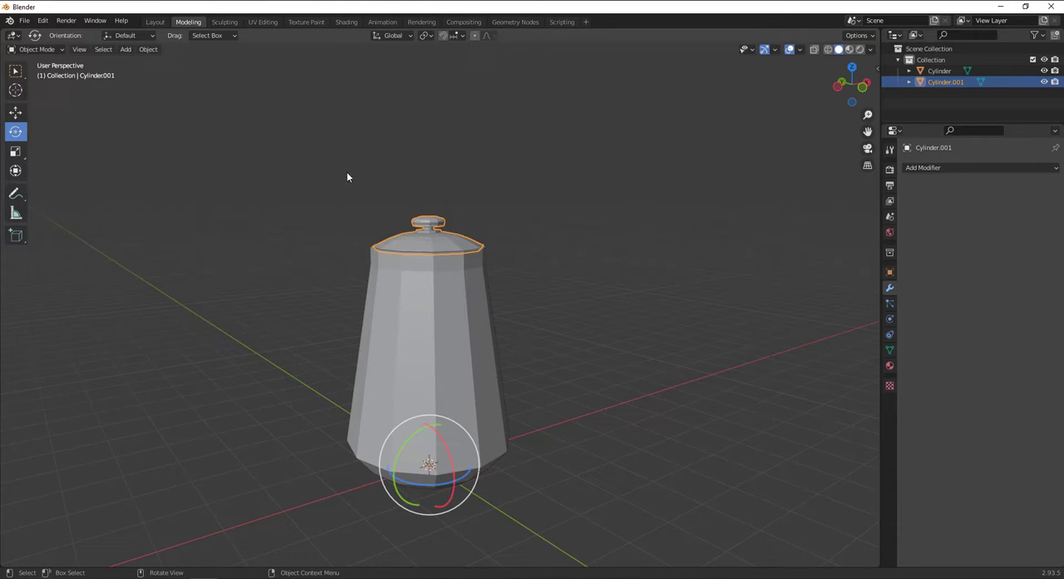
Set the lid's origin to its geometry and test a rotation around the new pivot without keeping it.
click(148, 49)
mouse_move(166, 73)
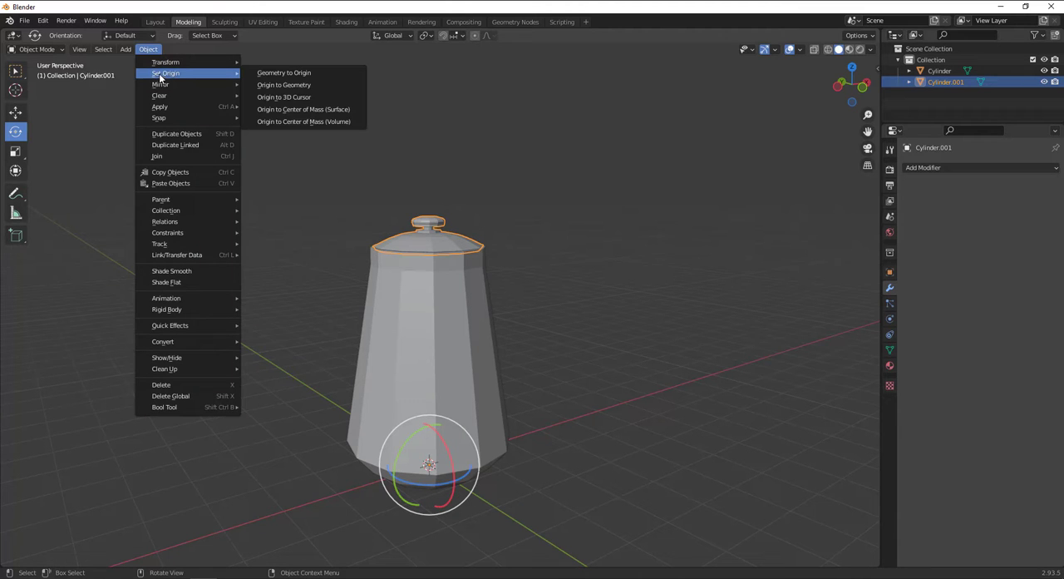
click(299, 84)
drag(414, 193, 212, 208)
key(ctrl+z)
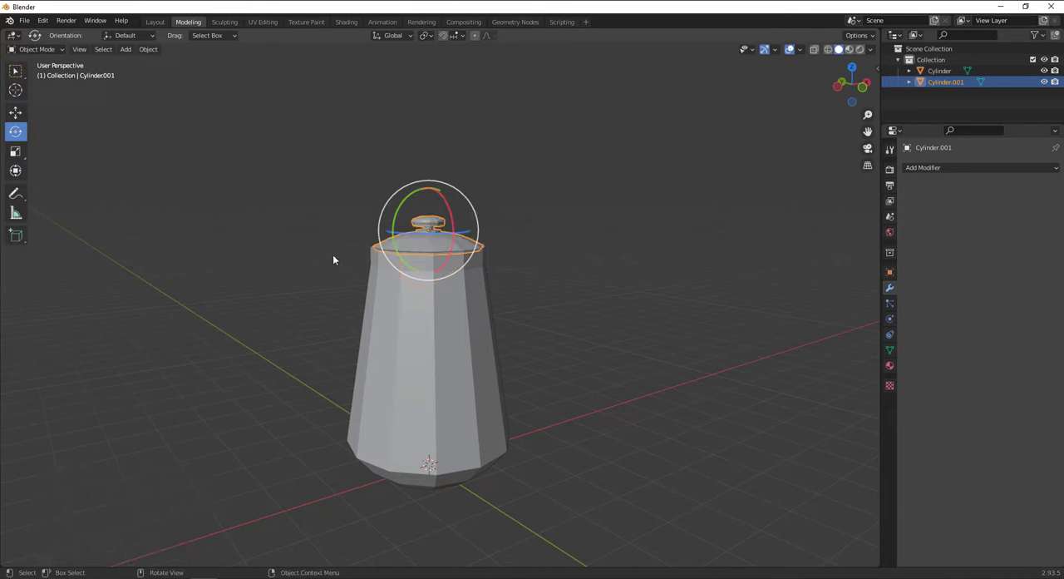
Lift the lid straight up off the vessel by about 1.16 m along Z.
scroll(334, 256, up, 3)
click(16, 113)
shift+middle_drag(448, 156, 475, 254)
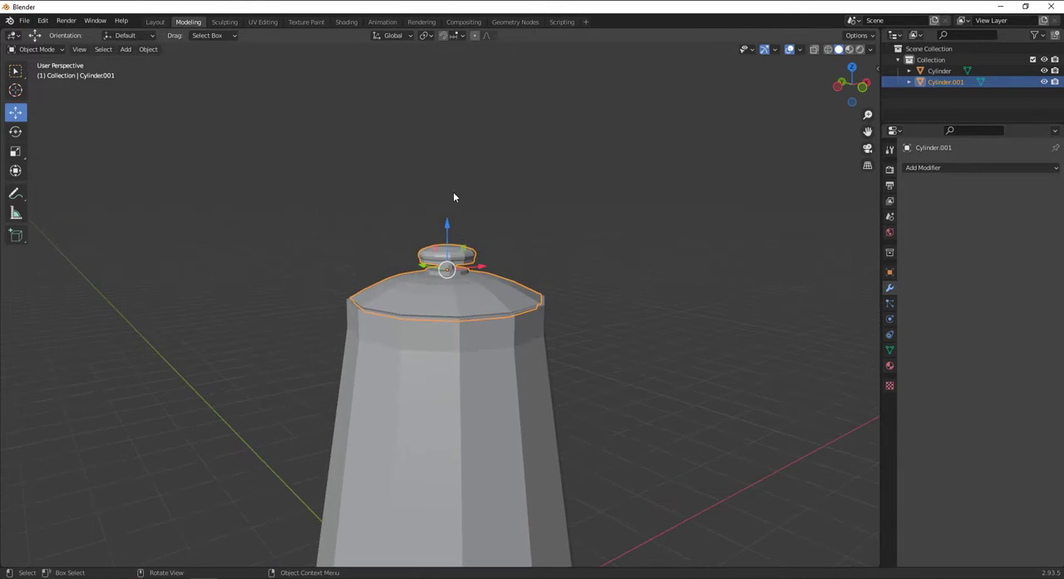
drag(453, 194, 452, 160)
key(ctrl+z)
drag(445, 220, 474, 98)
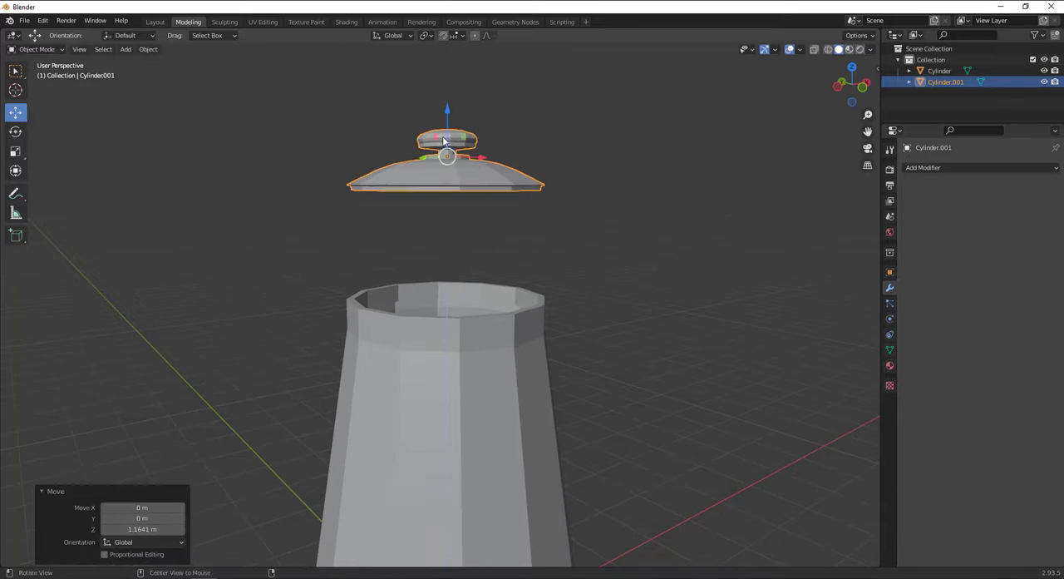
middle_drag(474, 100, 466, 143)
shift+middle_drag(465, 143, 441, 279)
scroll(441, 279, up, 3)
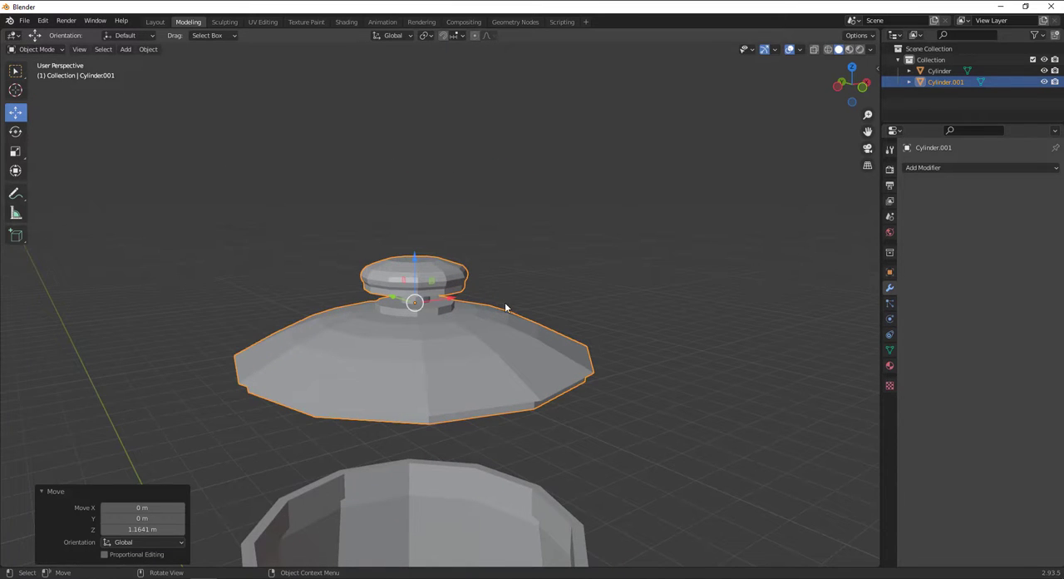
In Edit Mode, add one loop cut around the sloped underside of the lid's rim, close to its outer edge, at a factor of about -0.81.
key(Tab)
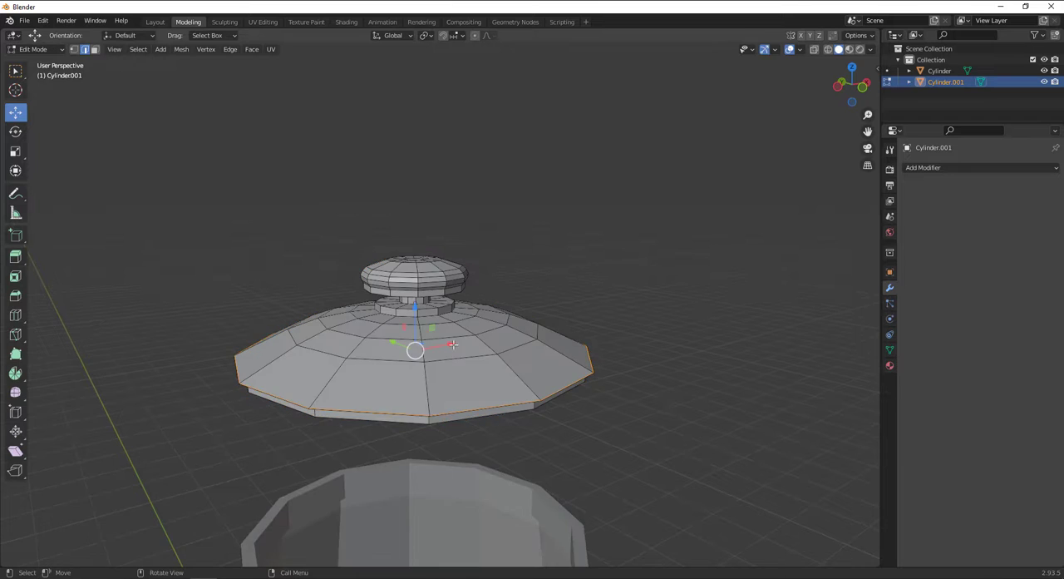
scroll(483, 281, up, 3)
middle_drag(482, 281, 472, 228)
scroll(249, 332, up, 3)
middle_drag(205, 311, 256, 286)
shift+middle_drag(256, 287, 273, 357)
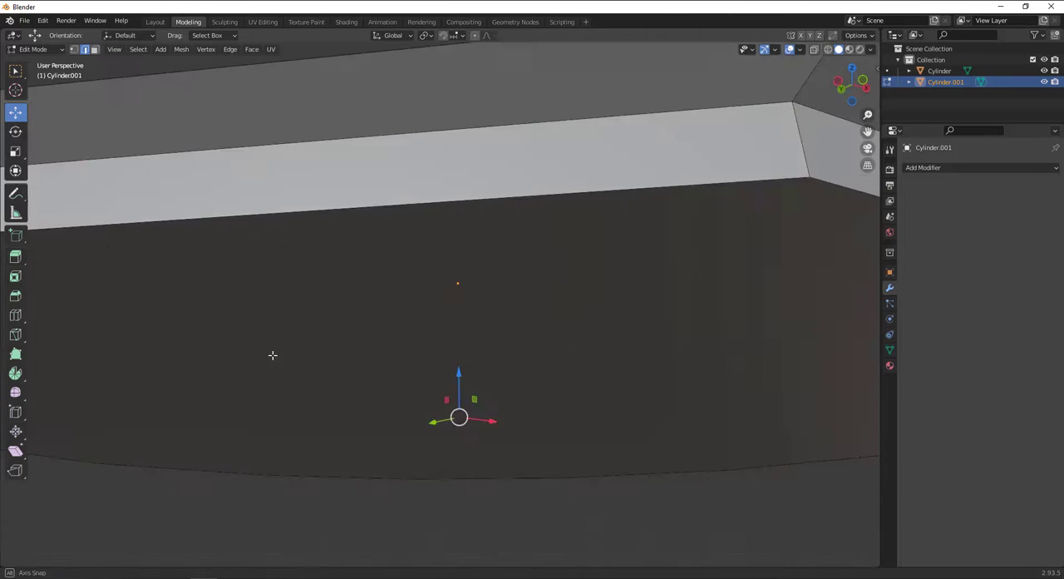
scroll(269, 338, down, 1)
middle_drag(247, 291, 254, 302)
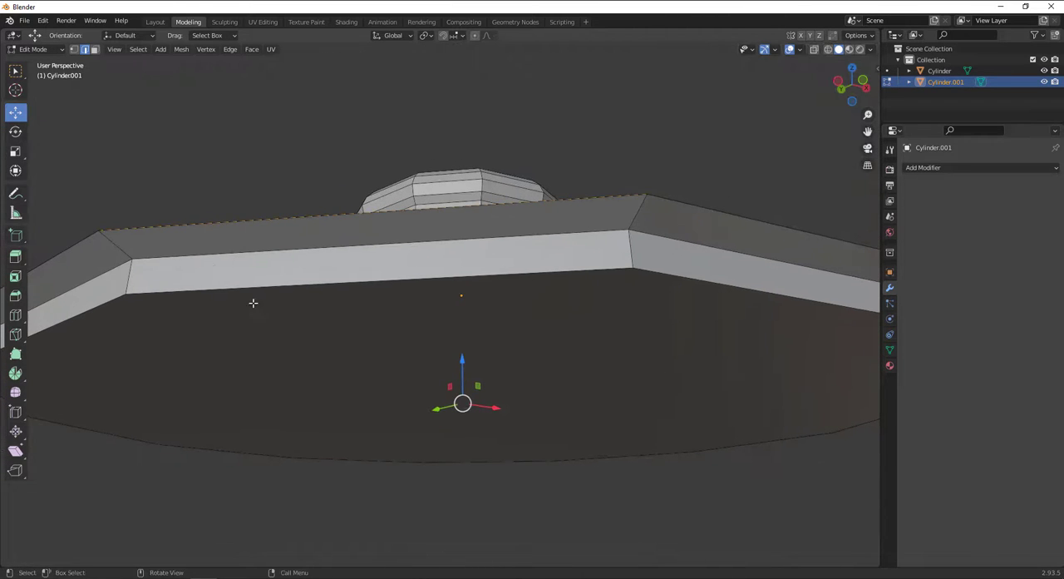
key(g)
key(g)
click(122, 234)
scroll(333, 275, down, 3)
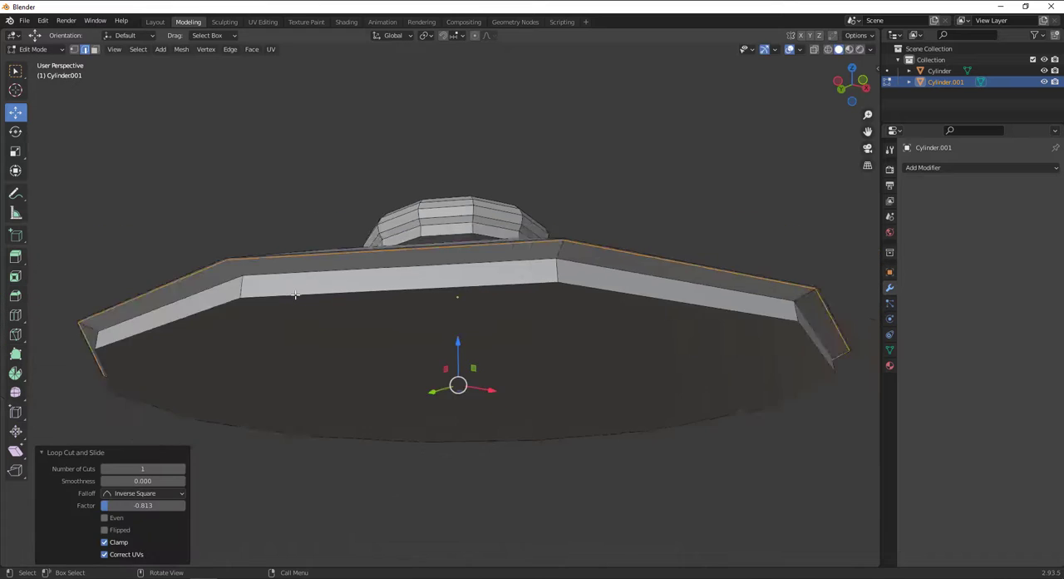
Add one loop cut around the lid's lower vertical lip and slide it close to the bottom edge, at a factor of about 0.78.
key(ctrl+r)
click(532, 285)
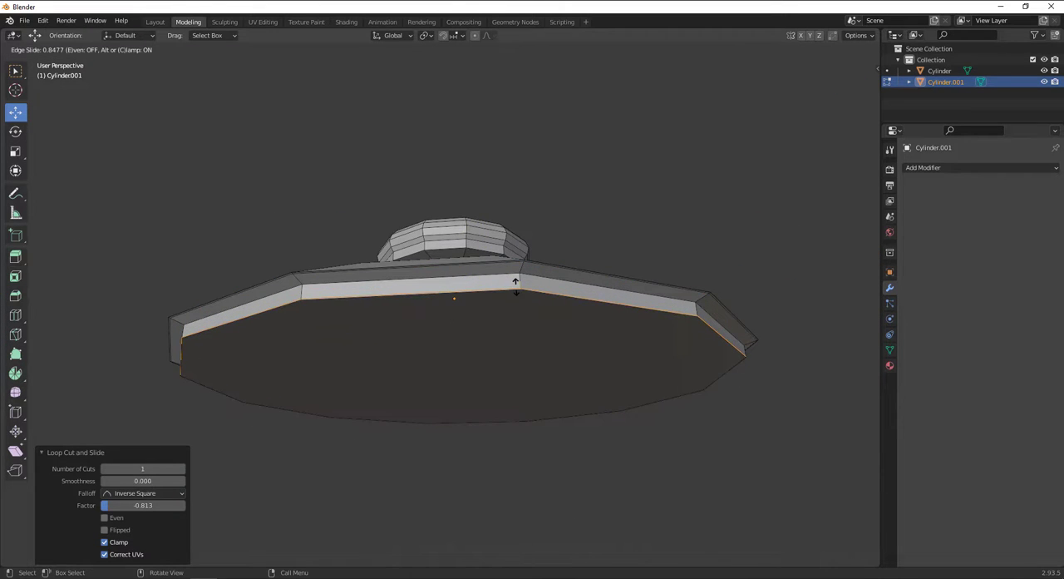
click(516, 285)
key(ctrl+r)
click(528, 262)
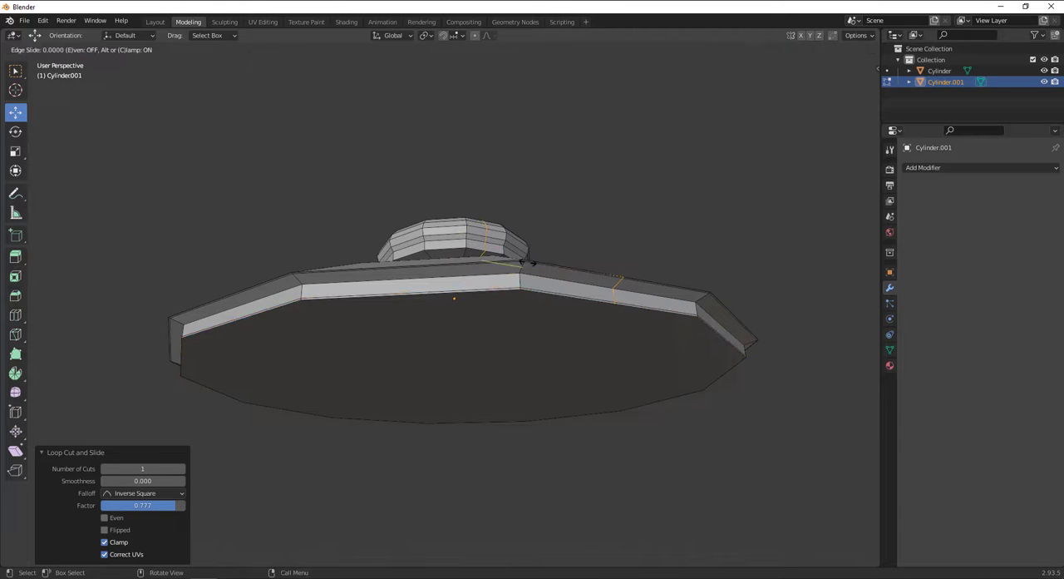
right_click(528, 262)
key(ctrl+z)
Add a second loop cut around the rim's underside and slide it close to the lip, at a factor of about 0.70.
scroll(516, 288, up, 2)
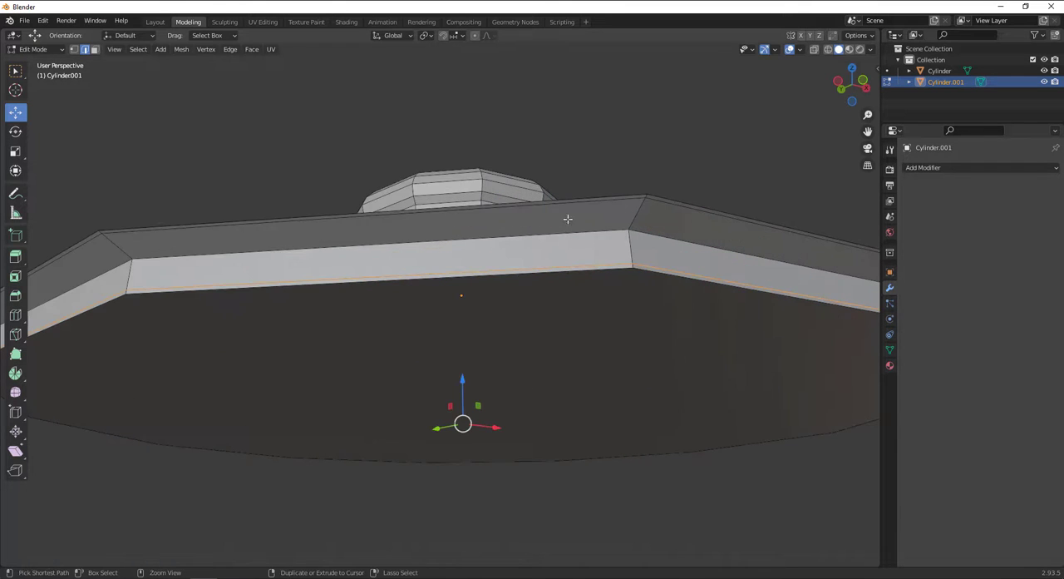
key(ctrl+r)
click(620, 206)
click(637, 218)
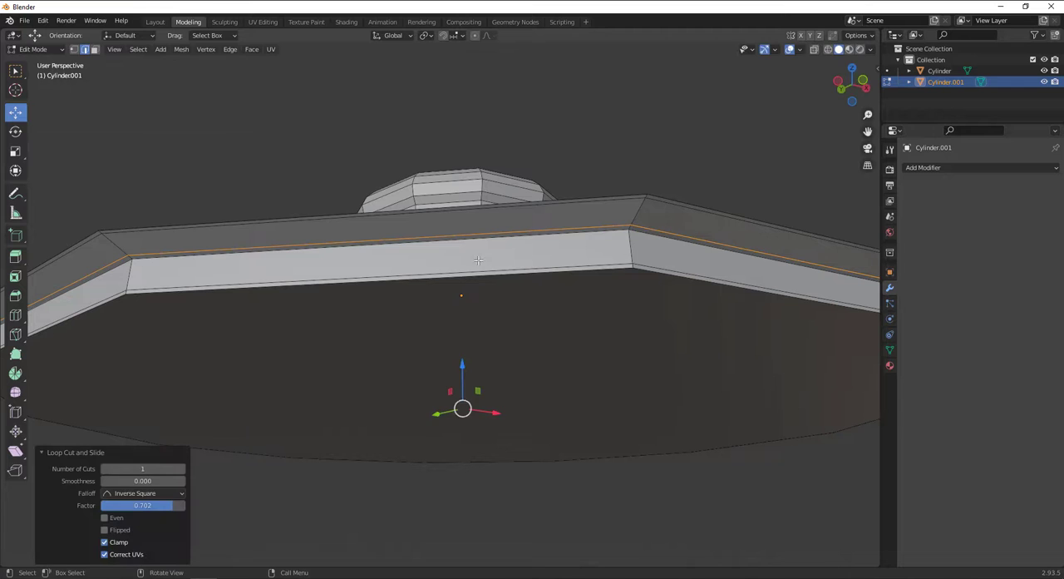
Delete the large flat face closing the underside of the lid.
click(94, 49)
click(322, 347)
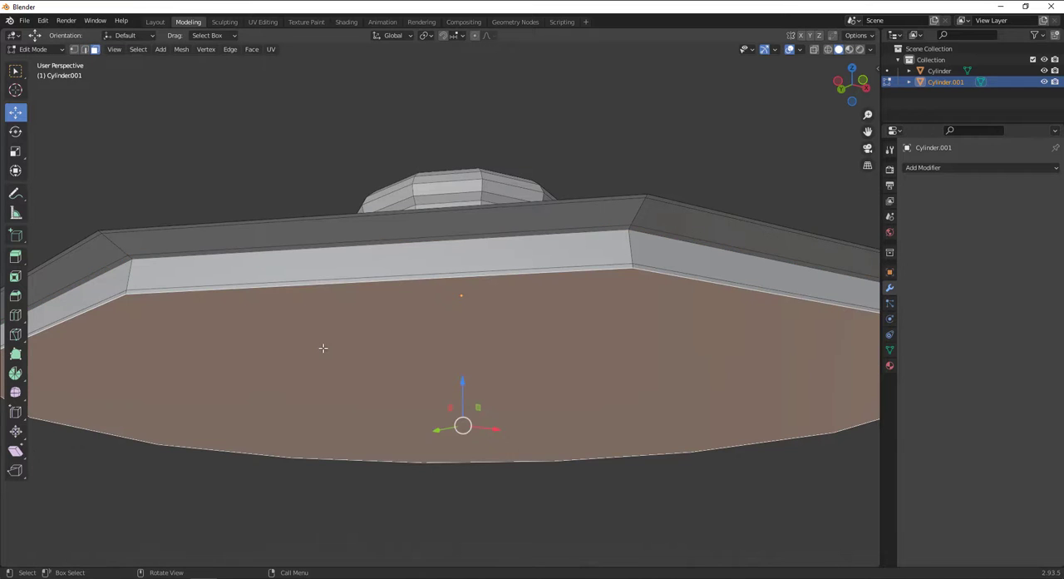
key(x)
click(323, 350)
scroll(361, 338, down, 5)
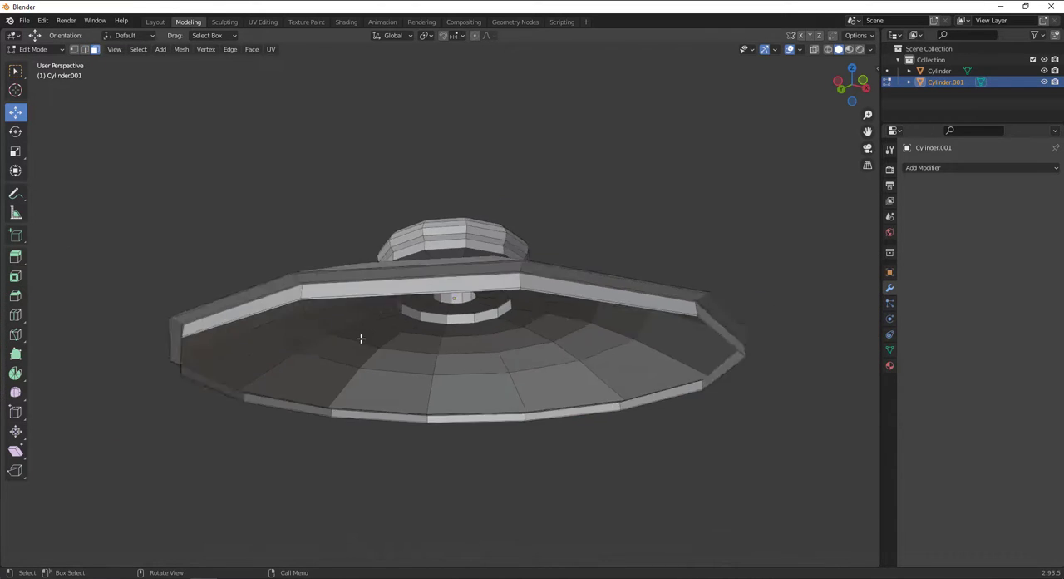
Return to Object Mode, lower the lid back onto the vessel's opening in front view, and deselect it.
middle_drag(453, 276, 463, 344)
scroll(462, 344, down, 3)
key(Tab)
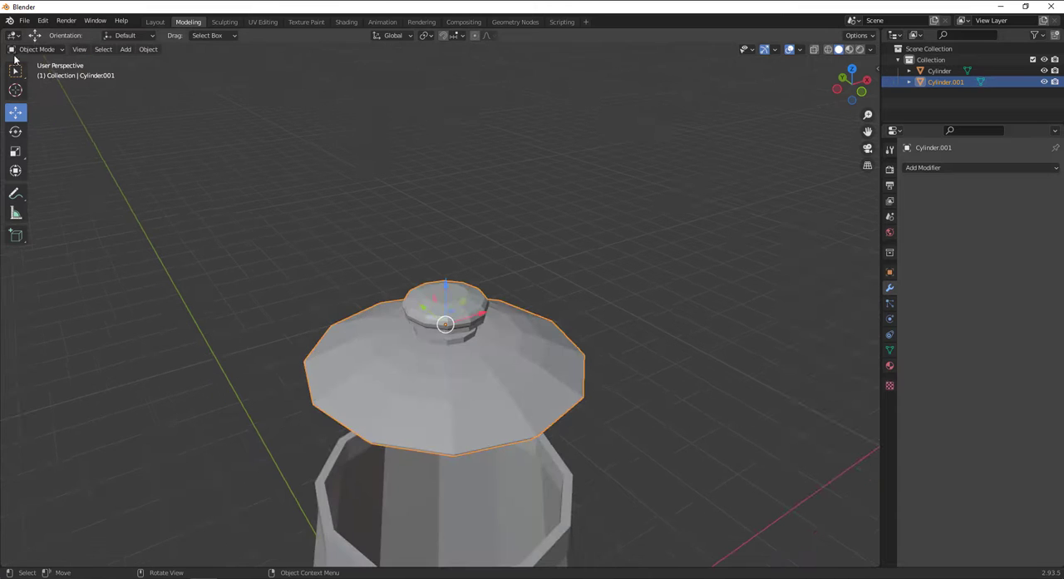
key(KP_1)
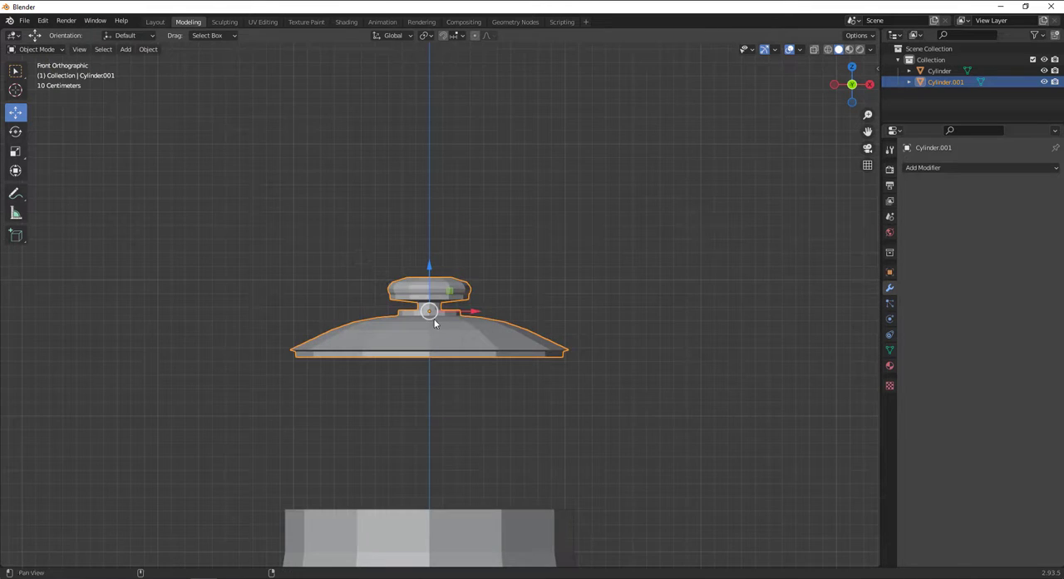
shift+middle_drag(432, 317, 502, 110)
drag(492, 130, 493, 287)
middle_drag(493, 287, 457, 330)
click(583, 284)
Enter Edit Mode on the vessel body and select the edge loop around its widest part near the base.
scroll(591, 404, down, 2)
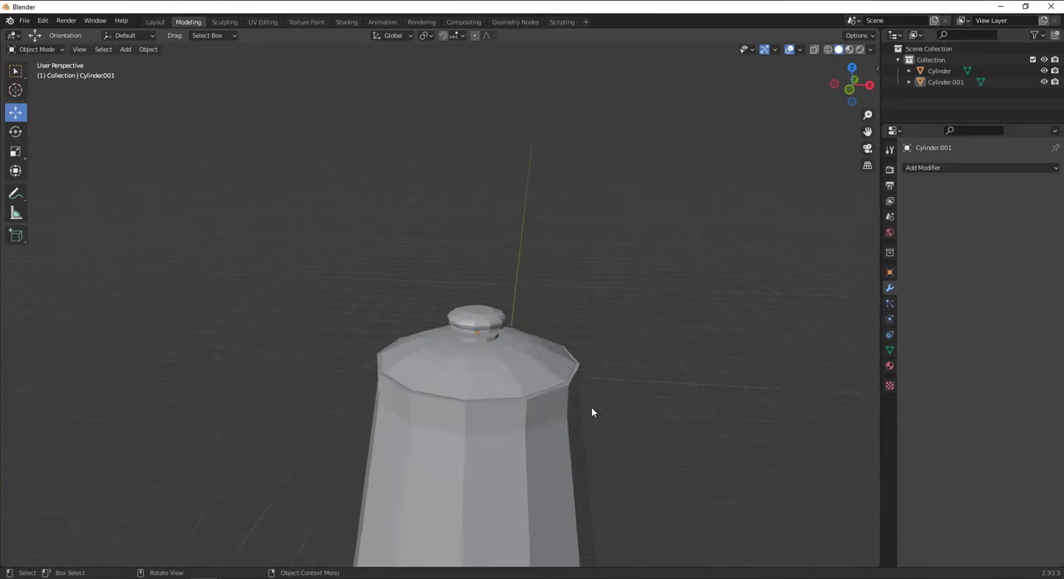
middle_drag(592, 407, 530, 323)
click(530, 324)
scroll(531, 328, down, 3)
middle_drag(471, 336, 444, 250)
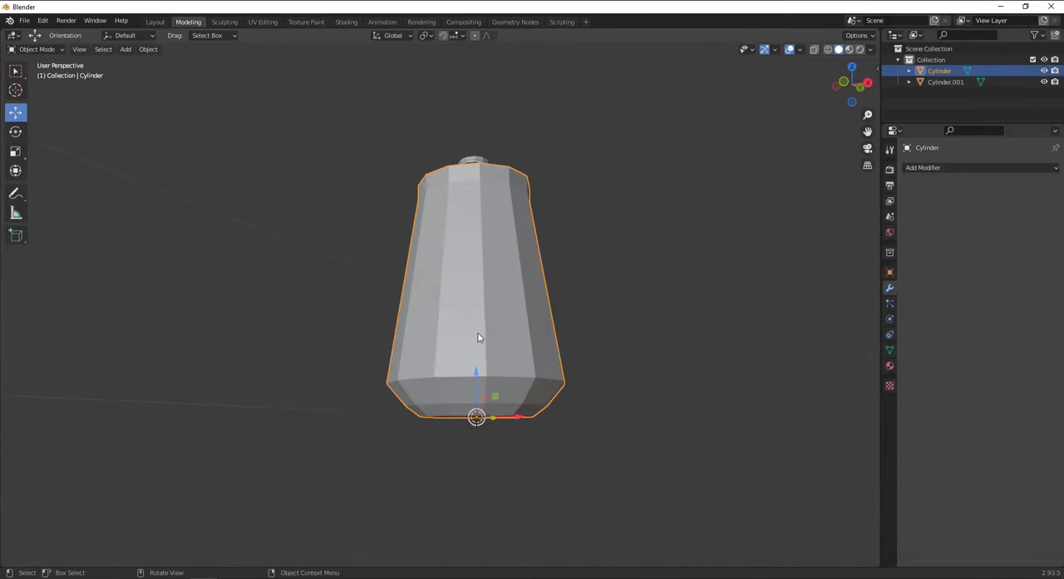
key(Tab)
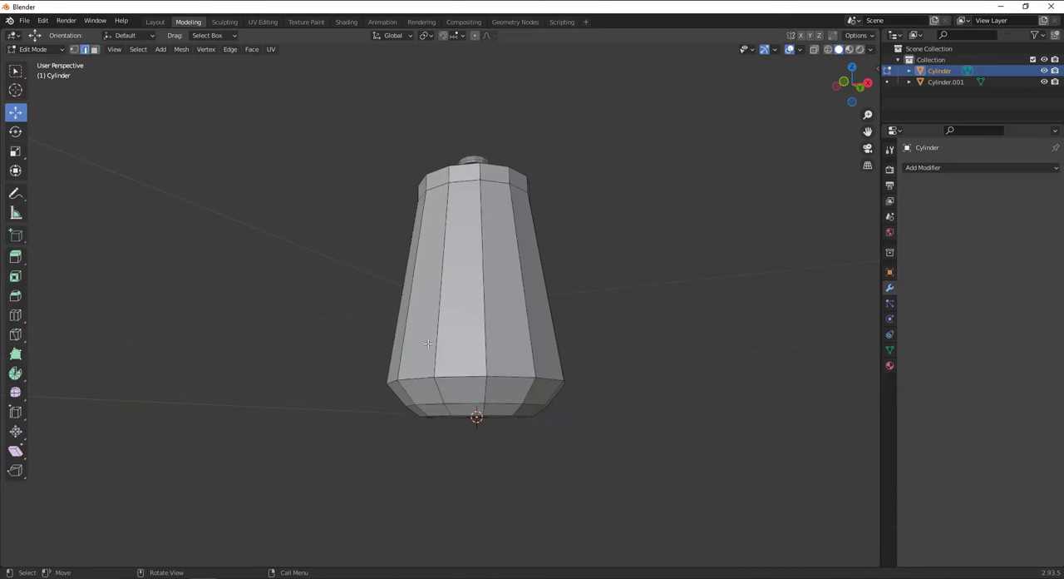
middle_drag(522, 340, 537, 366)
scroll(542, 371, up, 2)
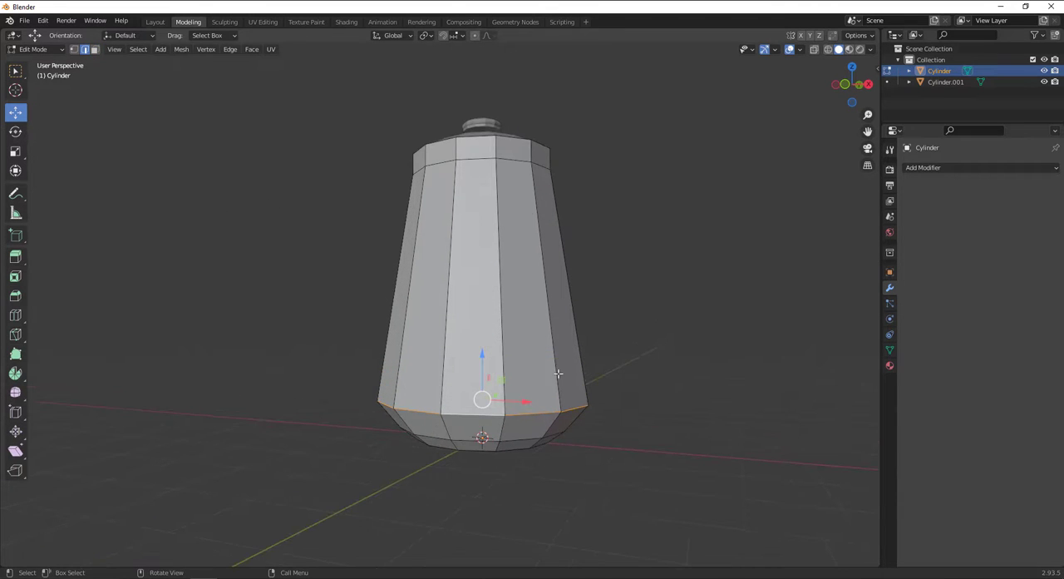
Try a 2-segment bevel about 0.616 m wide on the edge loop around the body's widest part.
key(ctrl+b)
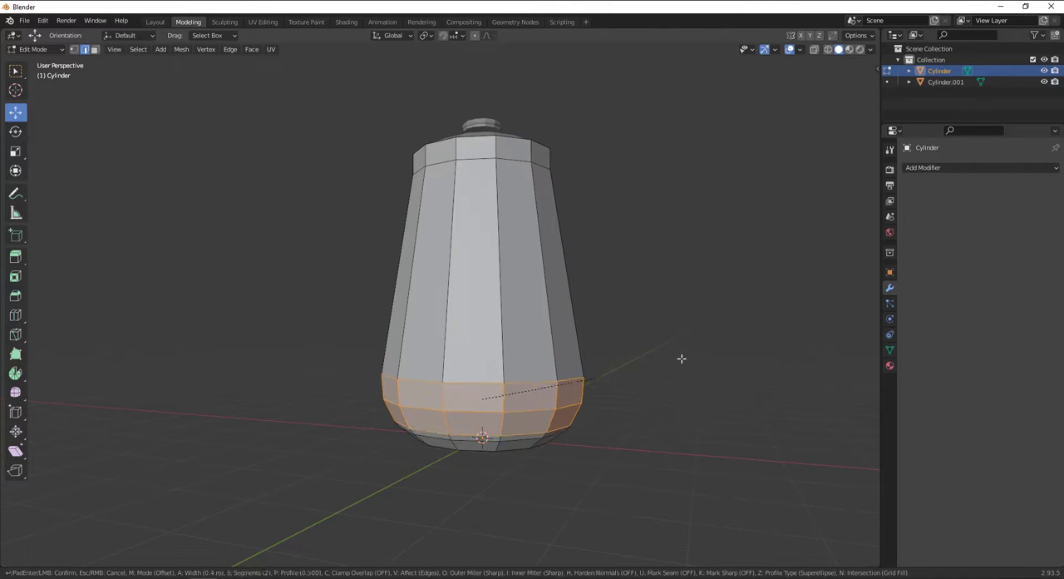
click(676, 375)
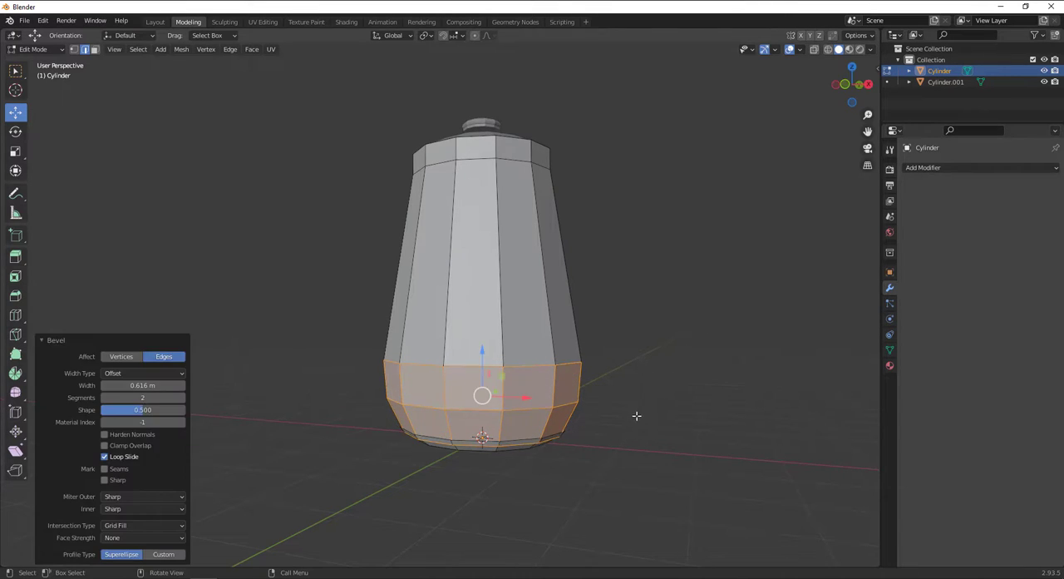
key(ctrl+z)
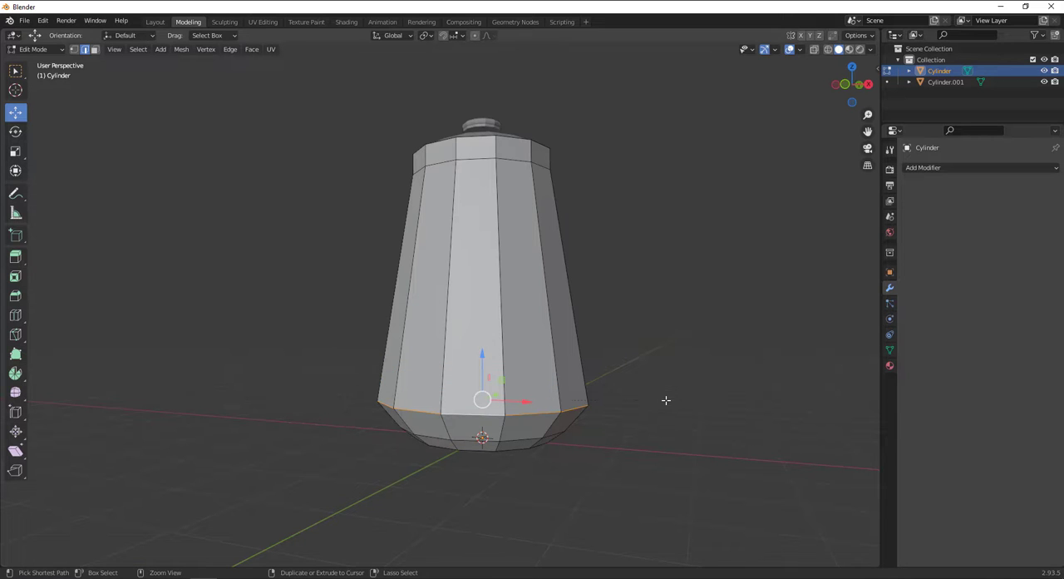
Bevel the edge loop around the body's widest part with 2 segments and a width of about 0.398 m, and clear the selection.
key(ctrl+b)
click(686, 340)
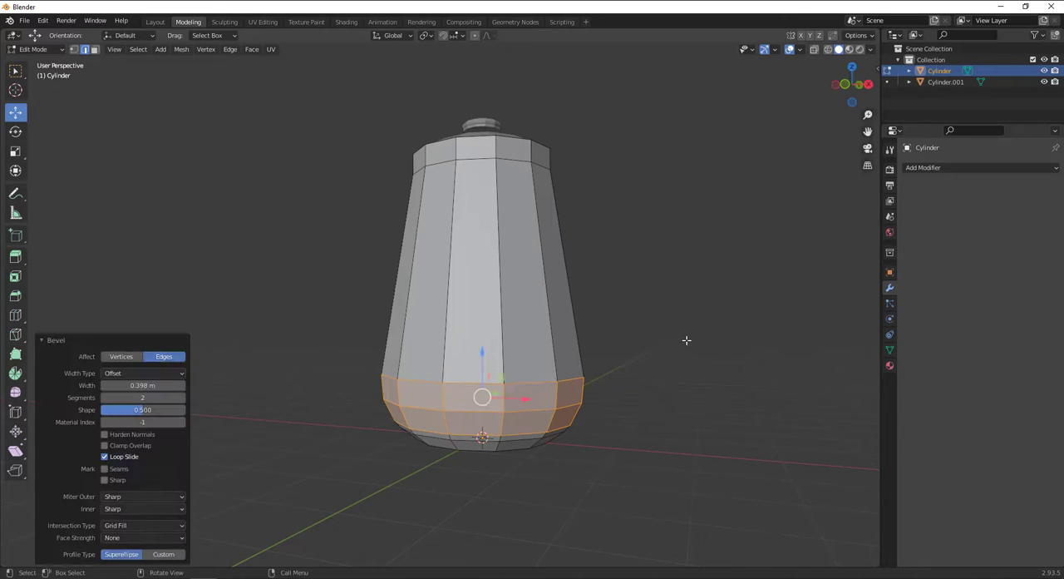
key(alt+a)
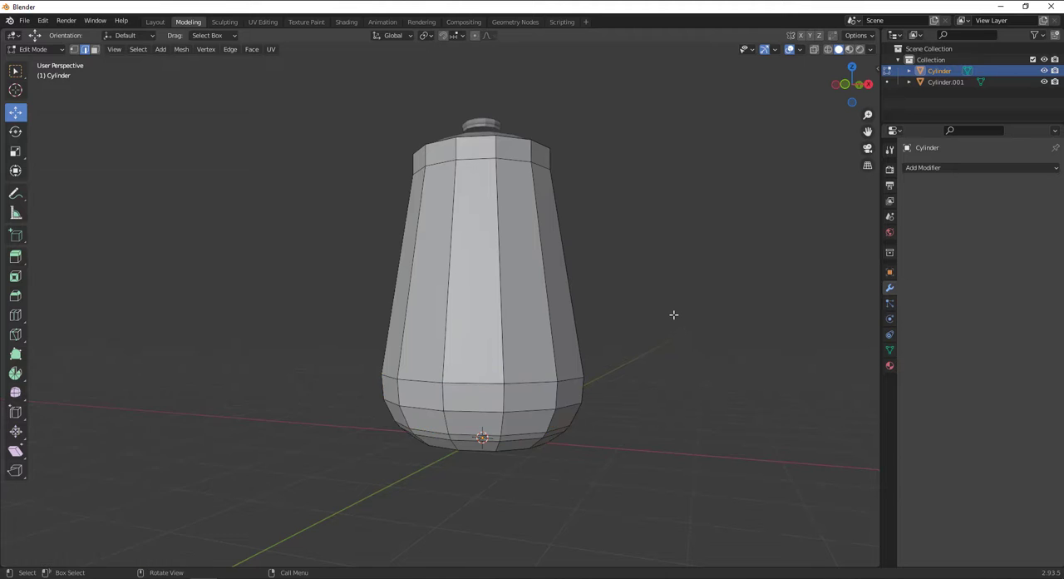
middle_drag(674, 315, 527, 350)
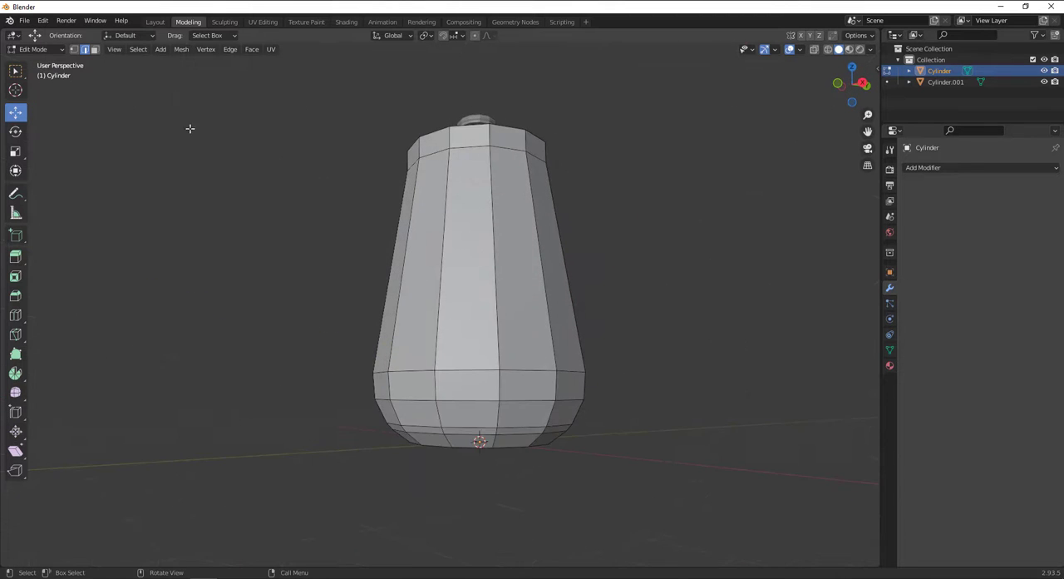
Select the vessel's bottom face and extrude it downward by about 0.073 m to form a foot.
click(94, 49)
middle_drag(549, 416, 515, 468)
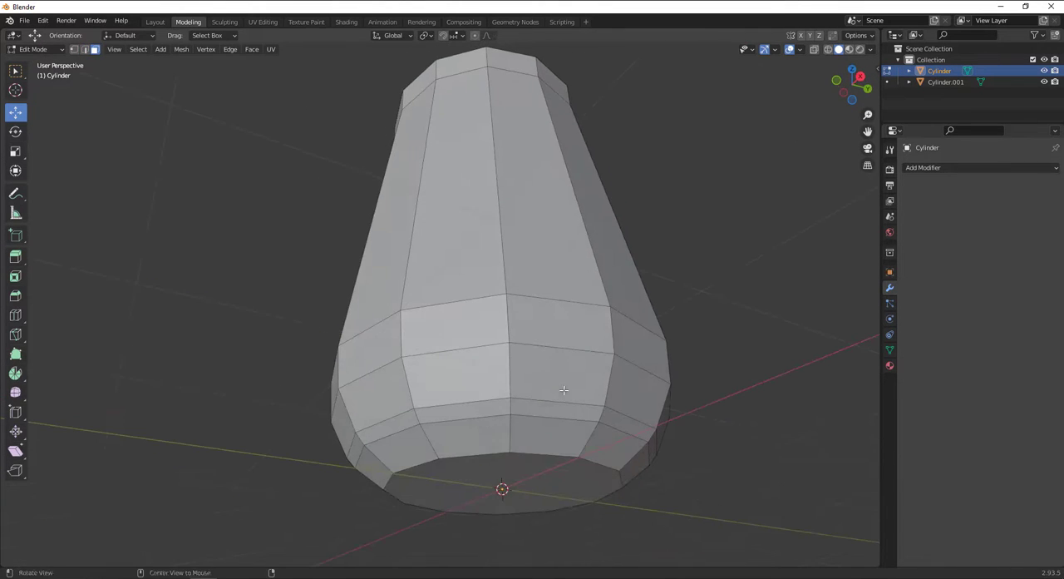
click(514, 466)
scroll(513, 465, down, 3)
middle_drag(513, 411, 475, 360)
scroll(510, 427, up, 3)
key(e)
click(475, 370)
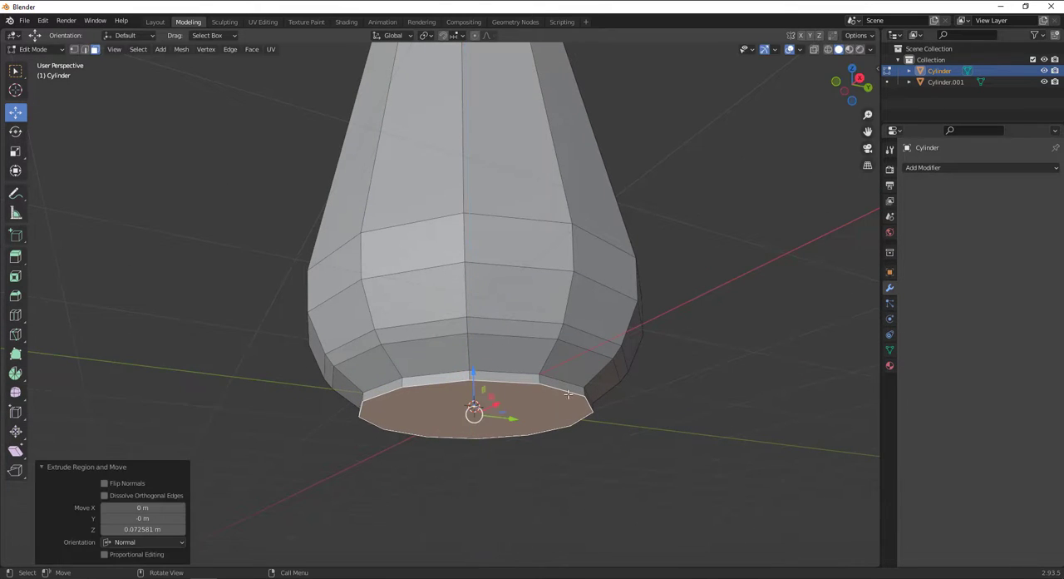
Extrude the foot's bottom face in place, scale it to about 0.883, and extrude it about 0.063 m up into the body.
key(e)
click(578, 397)
key(s)
click(573, 391)
key(e)
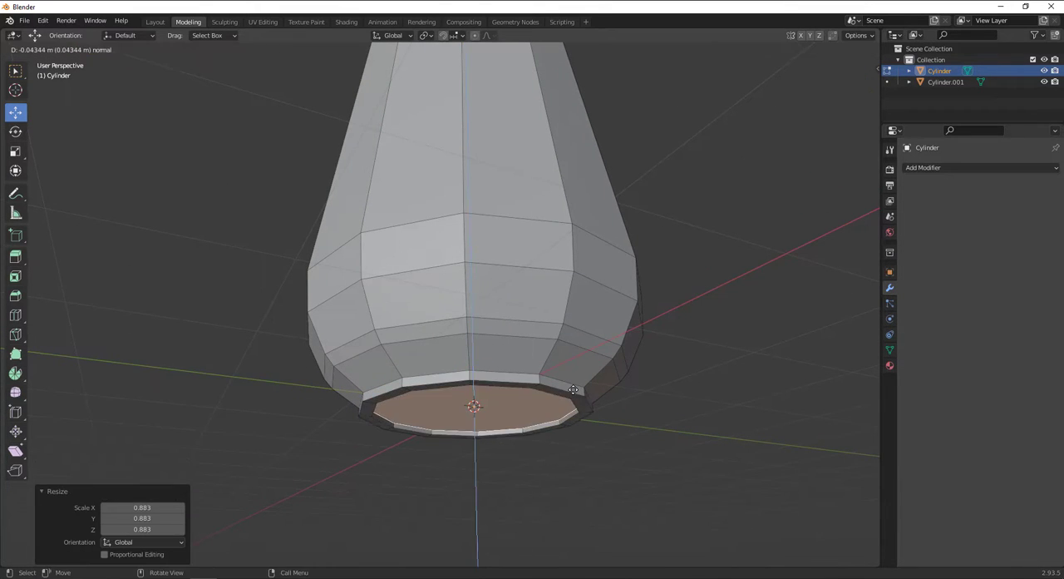
click(573, 388)
Scale the recessed bottom face to about 0.873, then extrude it in place, scale it to about 0.97, and clear the selection.
key(s)
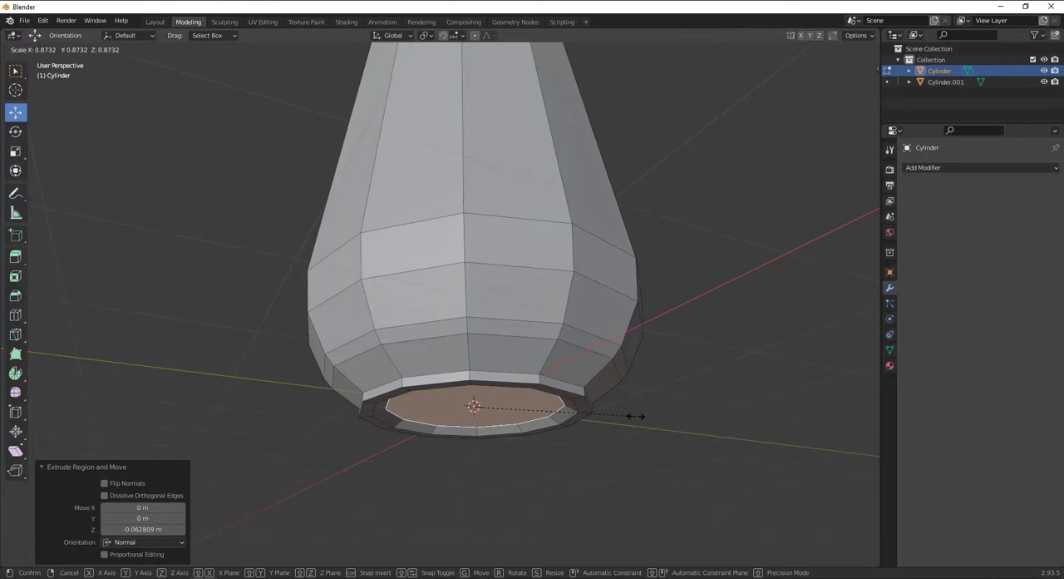
click(636, 417)
key(e)
click(636, 416)
key(s)
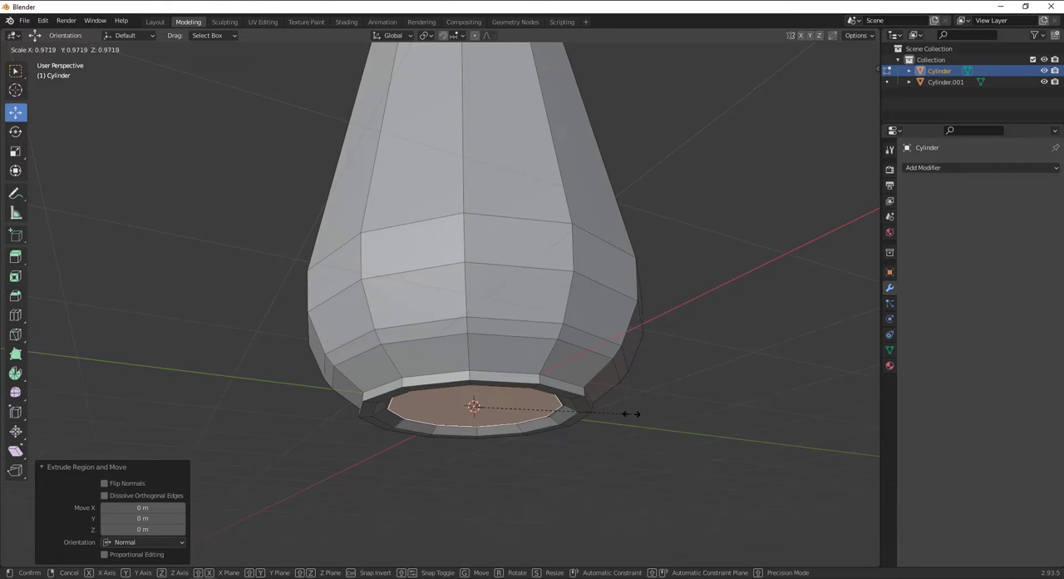
click(629, 415)
click(631, 422)
Add three supporting loop cuts: one just above the foot (slide about 0.917) and two near the lower and upper edges of its outer wall.
middle_drag(497, 424, 517, 400)
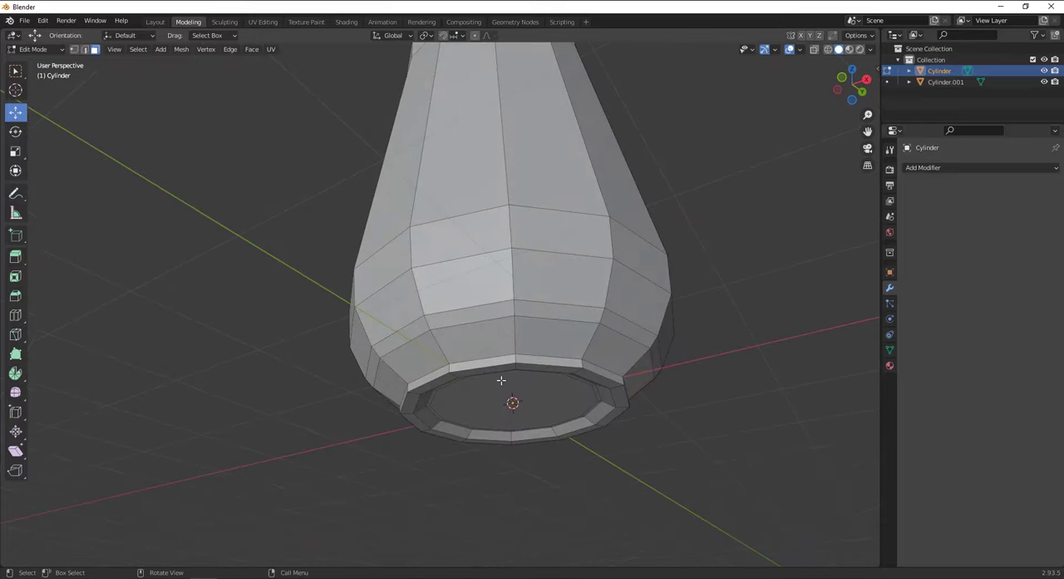
scroll(476, 358, up, 2)
key(ctrl+r)
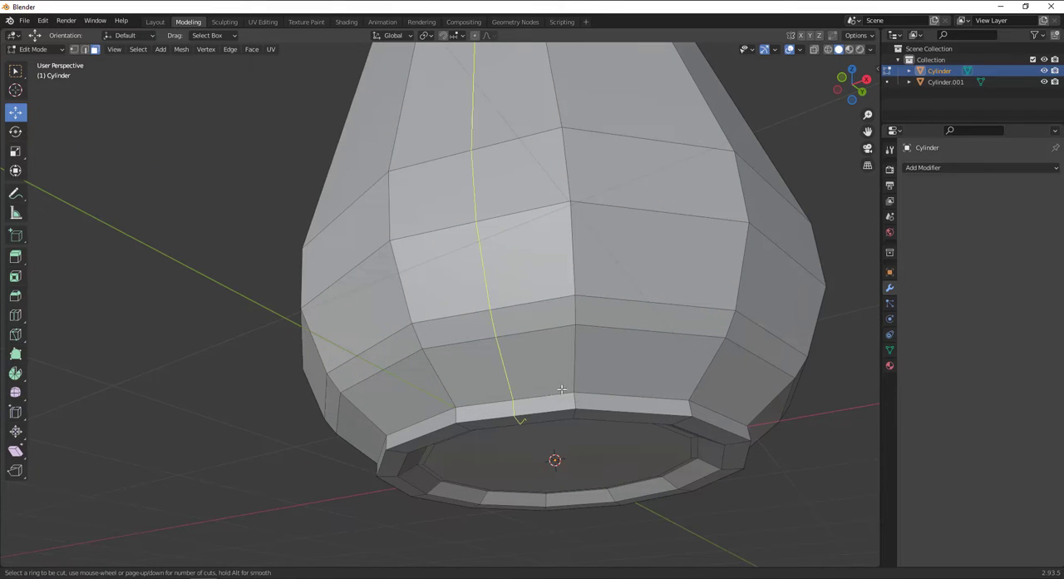
click(563, 385)
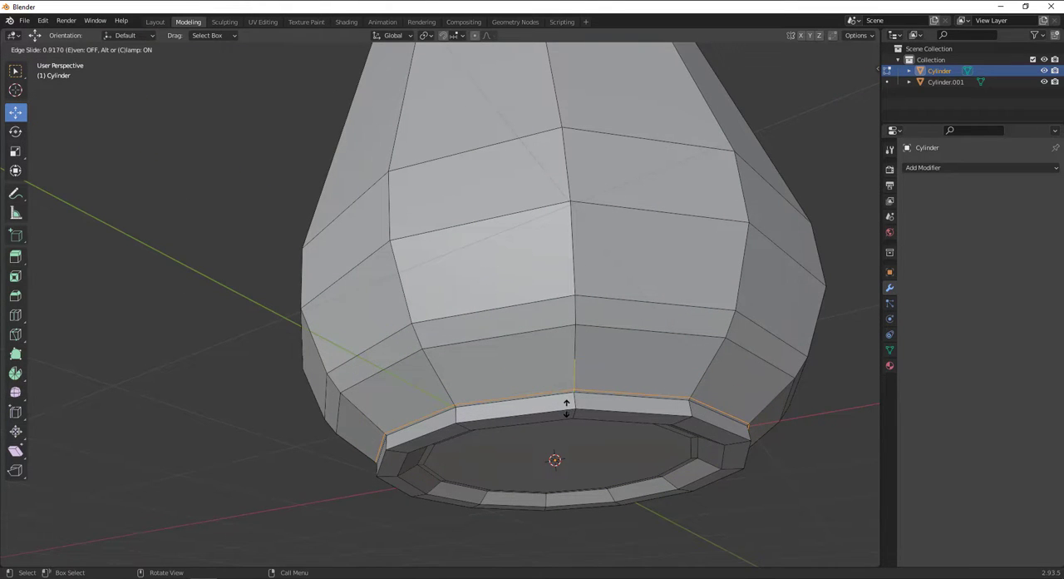
click(566, 407)
key(ctrl+r)
click(573, 399)
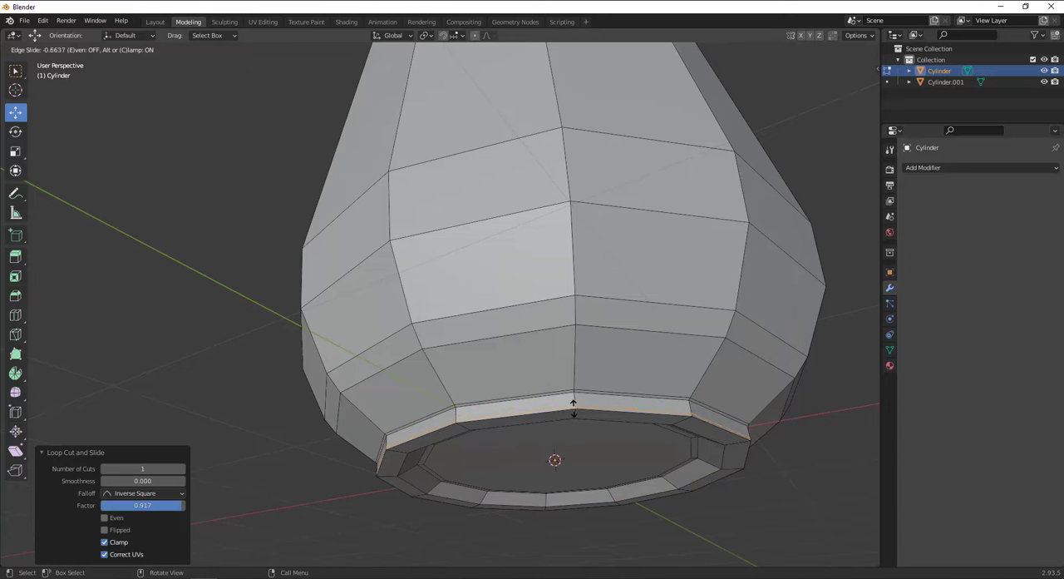
click(574, 408)
key(ctrl+r)
click(573, 401)
click(574, 397)
Add supporting loop cuts on the foot's underside rim (slide about -0.7) and inner recess wall, and clear the selection.
key(ctrl+r)
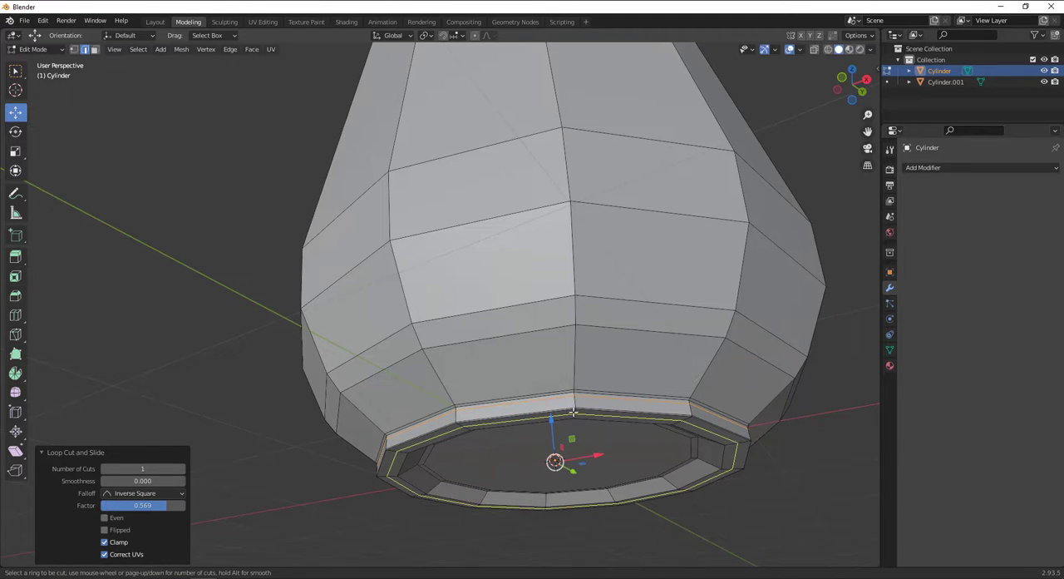
click(574, 411)
click(572, 415)
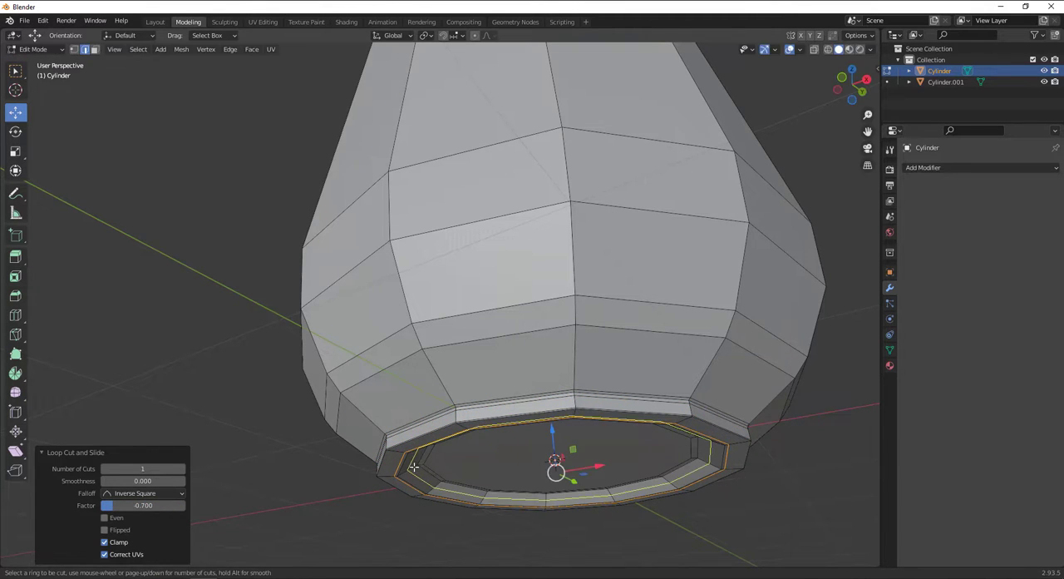
click(413, 467)
click(404, 477)
click(213, 335)
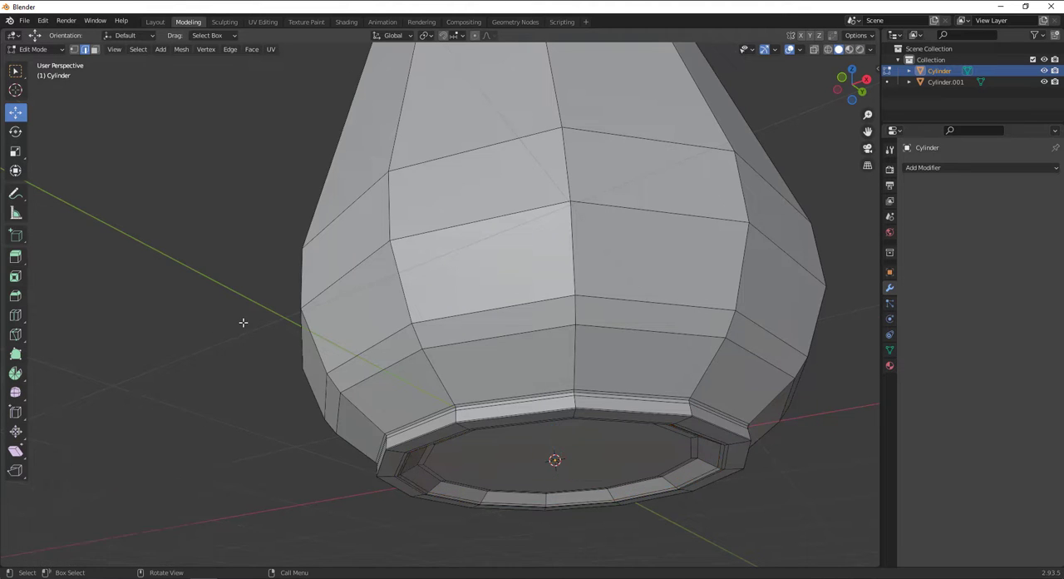
Bevel the edge loop just below the body's top rim with 2 segments and a width of about 0.186 m, and clear the selection.
scroll(399, 287, down, 4)
middle_drag(424, 249, 457, 399)
scroll(463, 328, down, 4)
middle_drag(460, 366, 506, 299)
scroll(506, 291, up, 4)
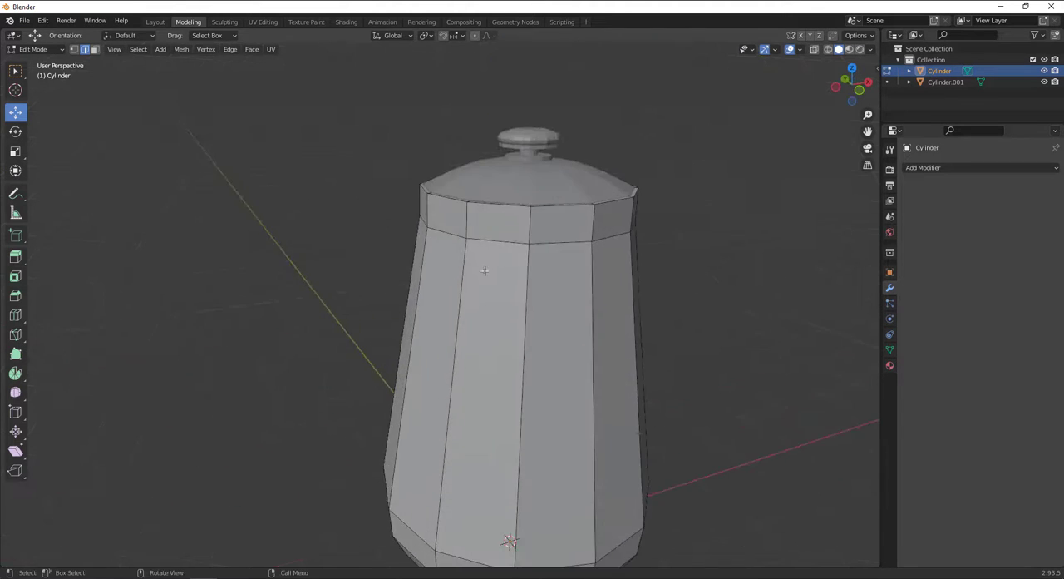
shift+middle_drag(504, 241, 605, 377)
alt+click(464, 368)
key(ctrl+b)
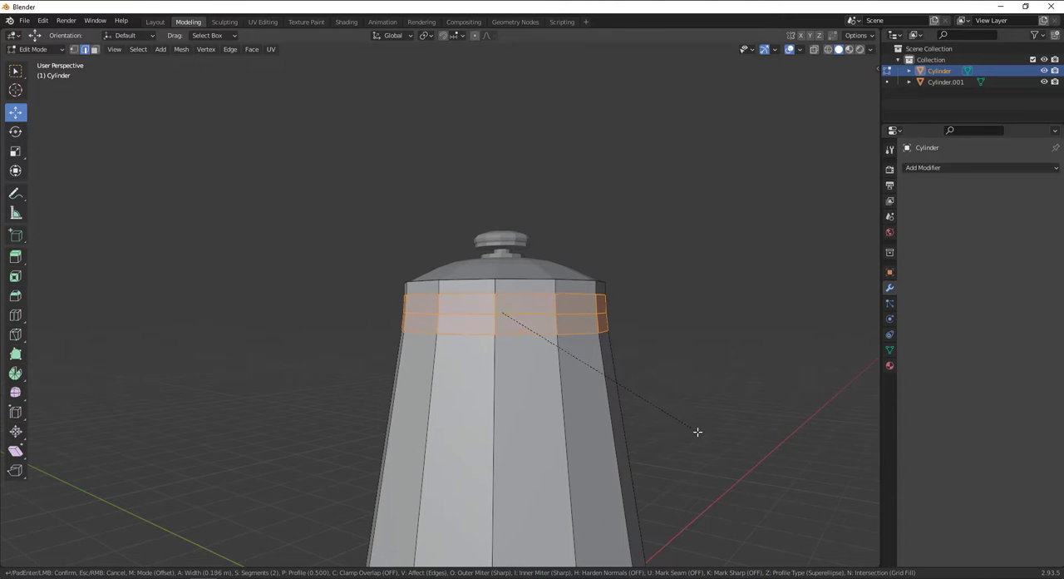
click(697, 436)
click(699, 374)
Hide the lid object and return to Edit Mode on the vessel body with its open rim exposed.
scroll(611, 308, up, 2)
scroll(616, 301, down, 1)
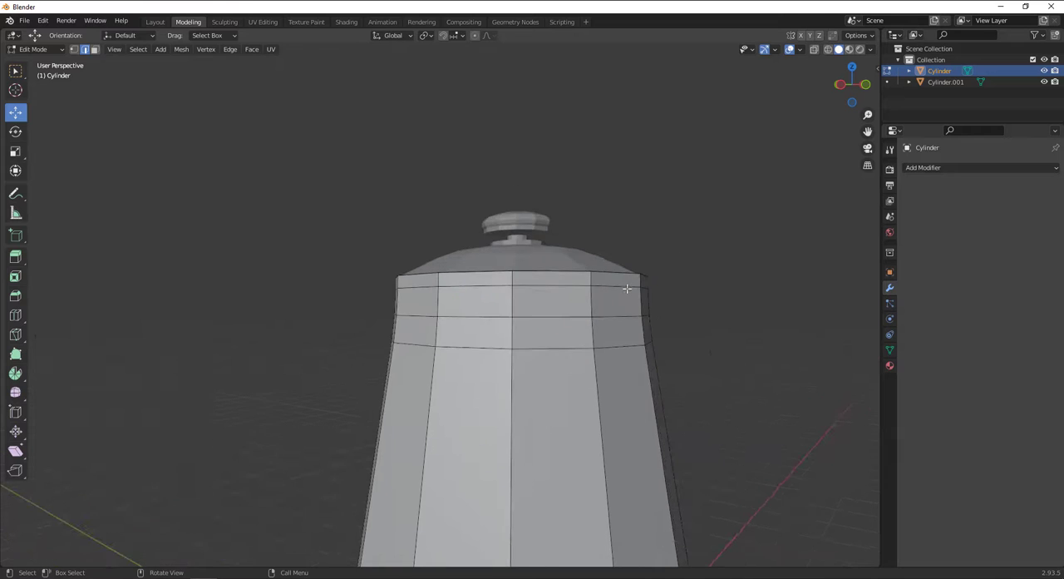
middle_drag(627, 288, 539, 385)
scroll(539, 385, up, 2)
scroll(308, 221, down, 2)
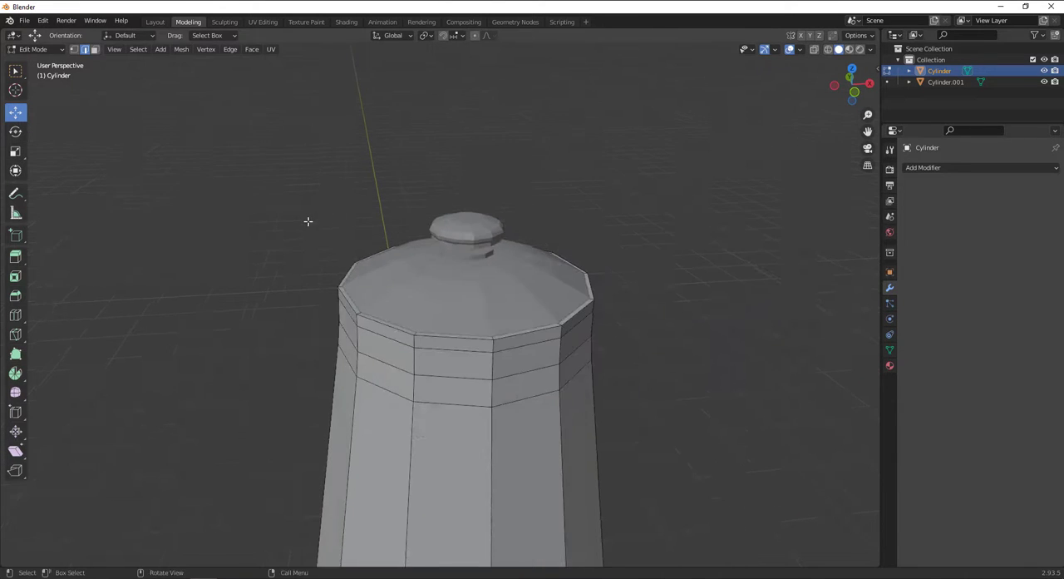
key(Tab)
click(458, 251)
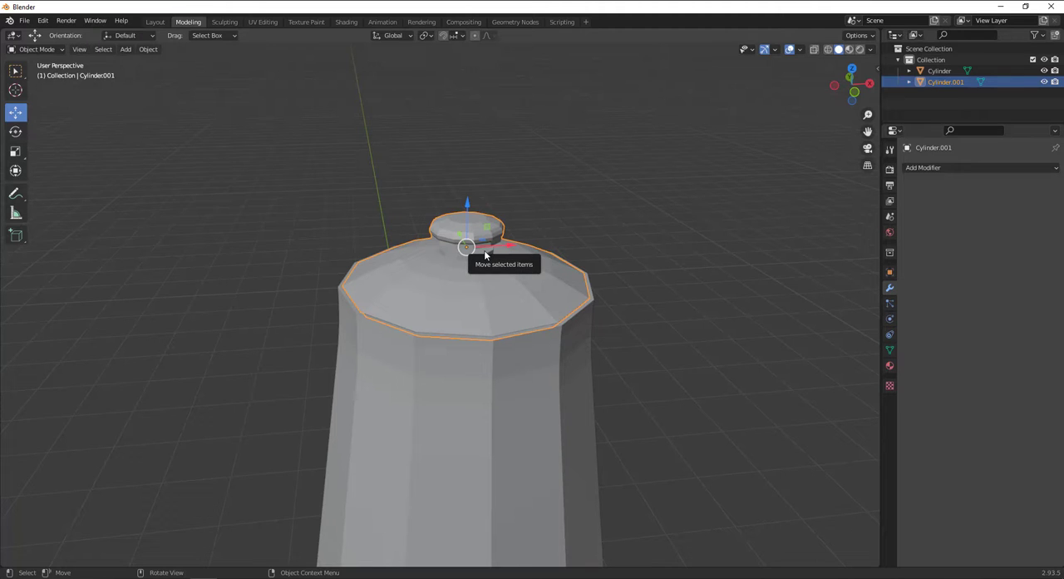
click(1044, 82)
middle_drag(559, 272, 587, 233)
click(432, 197)
key(Tab)
scroll(470, 207, up, 3)
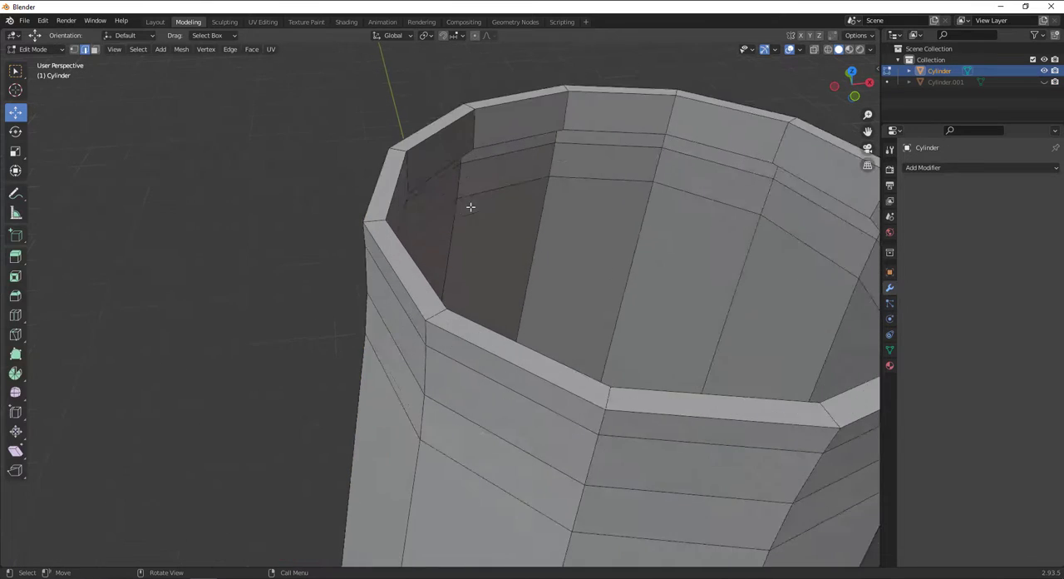
Add two loop cuts on the rim's flat top, one near the outer edge (slide about 0.826) and one near the inner edge (about -0.76).
middle_drag(471, 207, 498, 257)
middle_drag(497, 257, 497, 236)
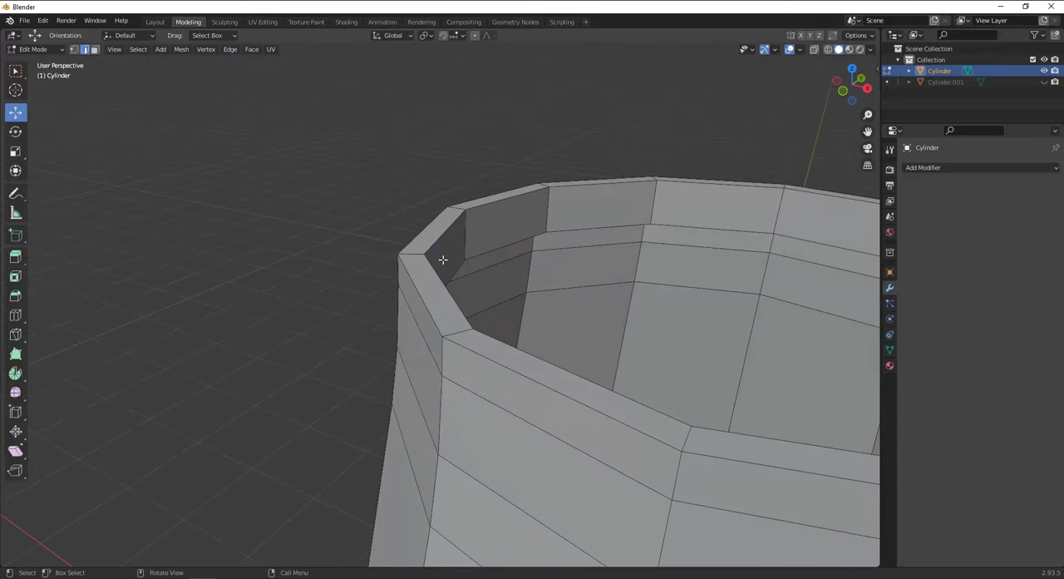
key(ctrl+r)
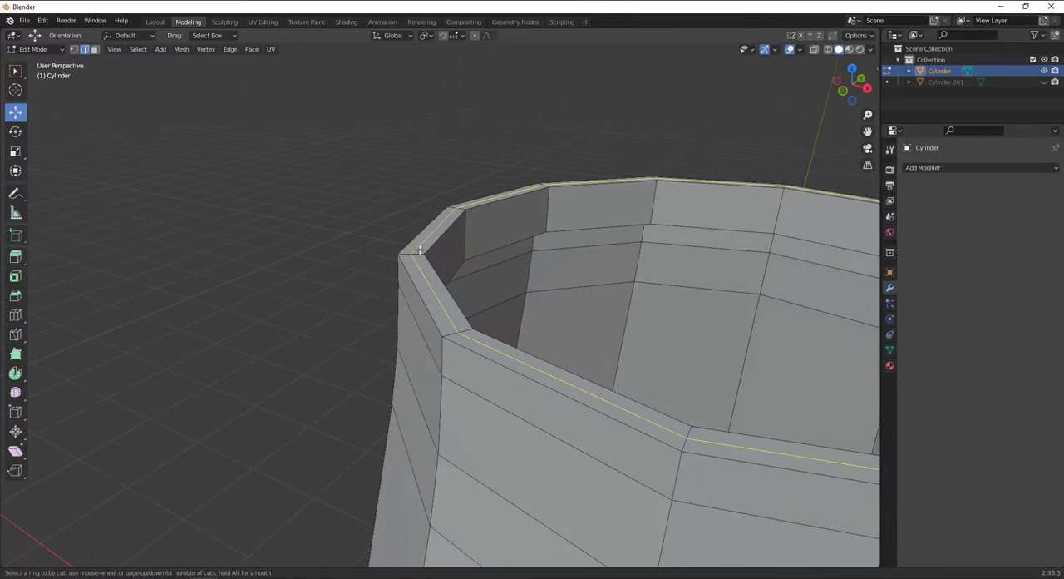
click(420, 250)
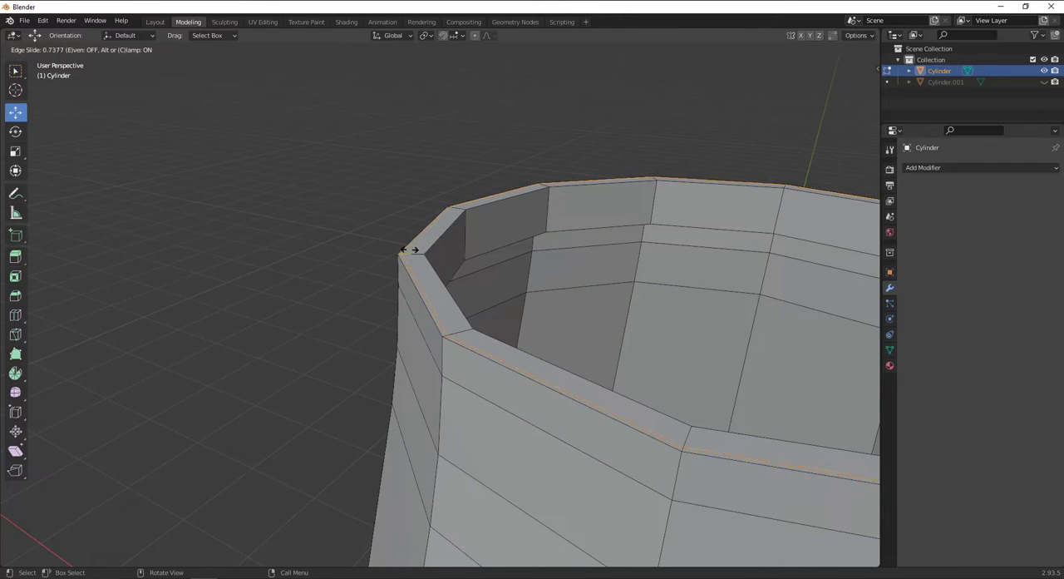
click(413, 250)
key(ctrl+r)
click(411, 252)
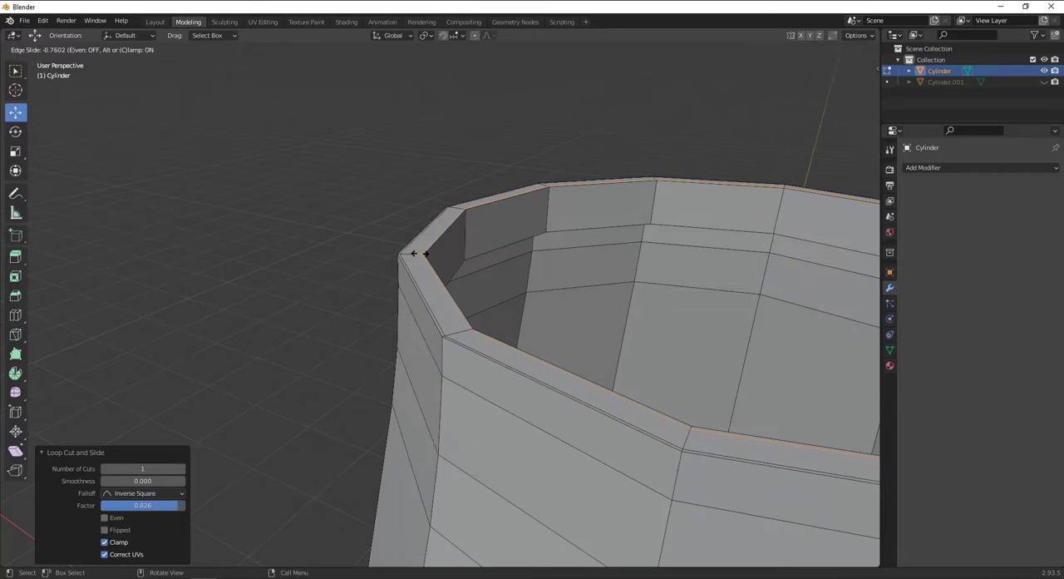
click(437, 245)
Add two loop cuts on the inner wall, one just below the rim (slide about 0.84) and one just above the inner ledge (about -0.636).
key(ctrl+r)
click(456, 229)
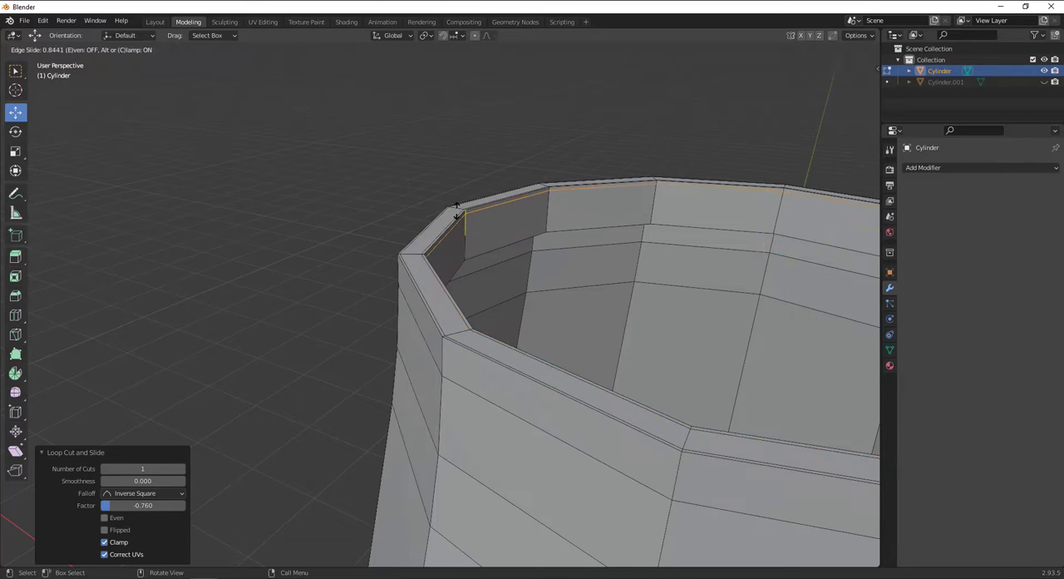
click(456, 210)
key(ctrl+r)
click(468, 230)
click(468, 269)
scroll(469, 271, down, 3)
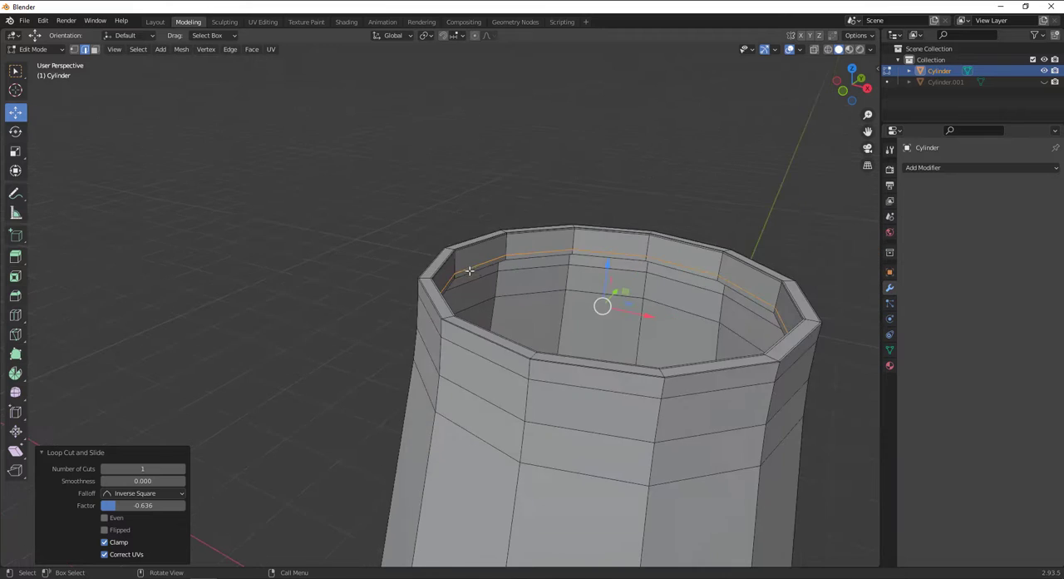
middle_drag(470, 271, 537, 272)
scroll(643, 297, down, 2)
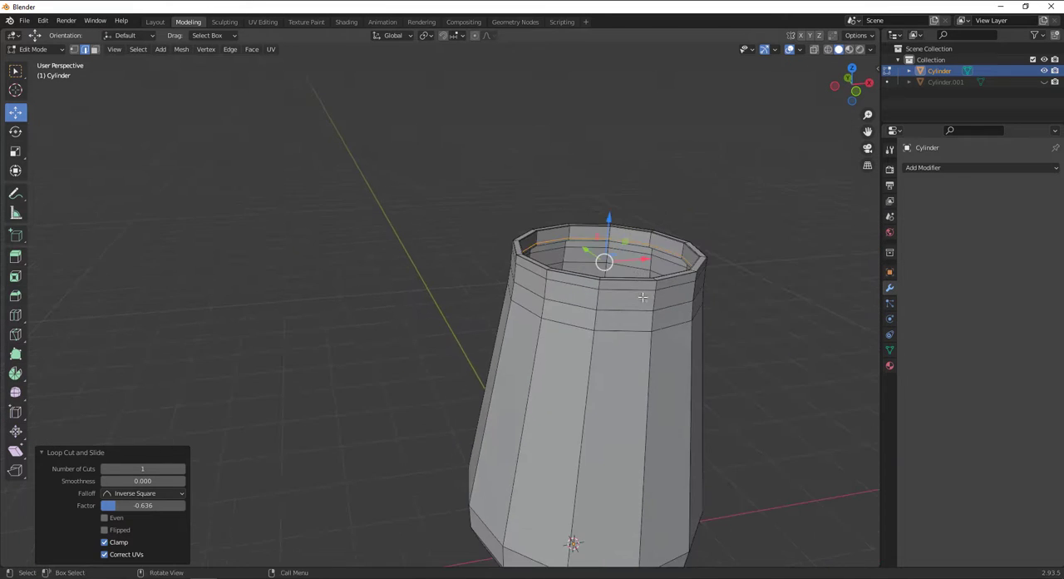
Clear the selection, return to Object Mode, and shade the vessel body smooth.
middle_drag(643, 297, 657, 178)
click(657, 178)
click(49, 50)
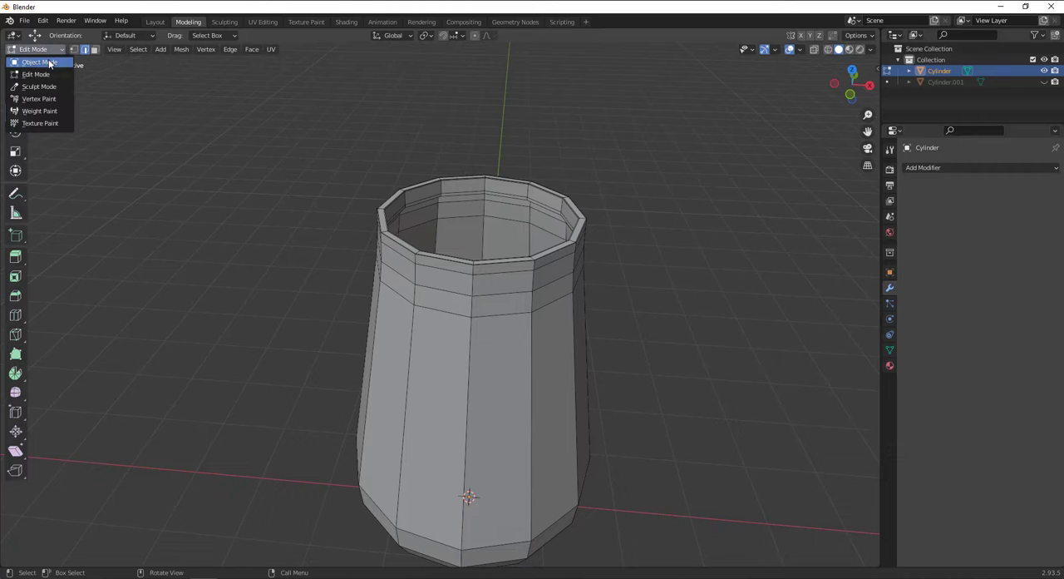
click(37, 60)
right_click(482, 246)
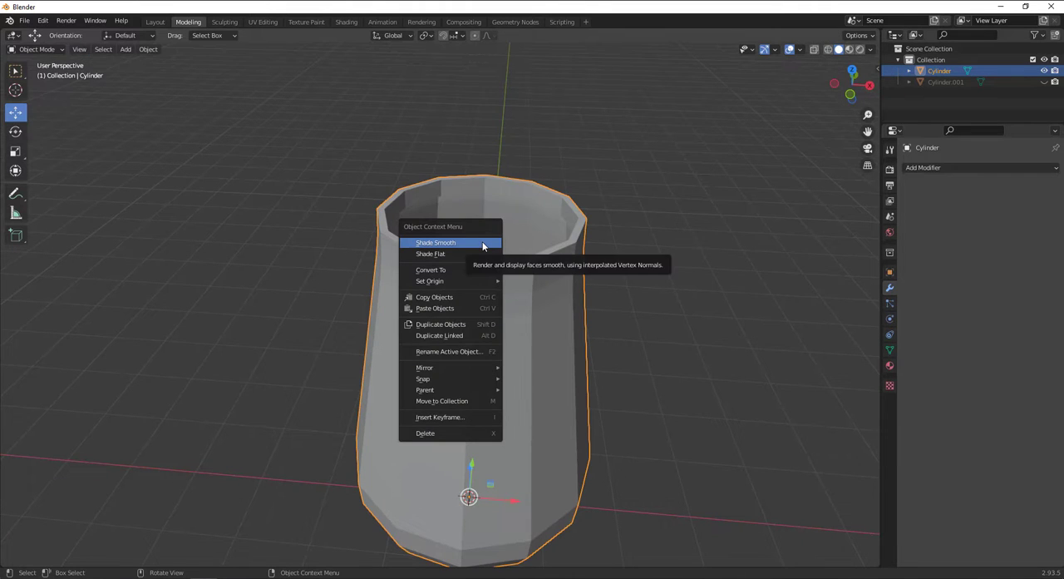
click(482, 246)
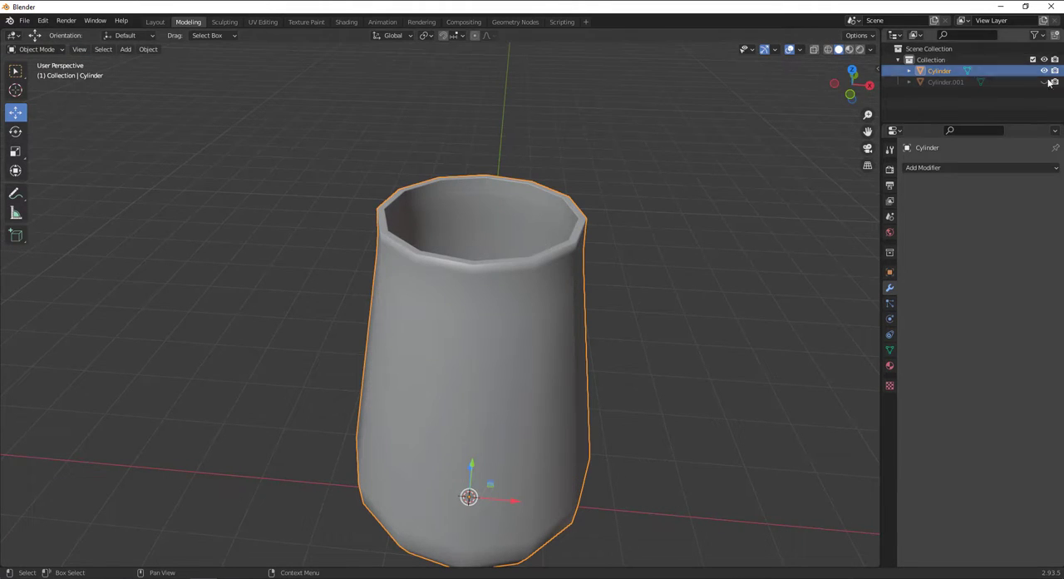
Unhide the lid, shade it smooth, and deselect it.
click(1044, 82)
click(438, 204)
middle_drag(443, 209, 567, 177)
right_click(463, 249)
click(463, 249)
click(567, 178)
Switch to the right orthographic view and enter Edit Mode on the vessel body.
scroll(479, 236, down, 4)
middle_drag(479, 236, 489, 318)
scroll(489, 319, up, 4)
key(KP_1)
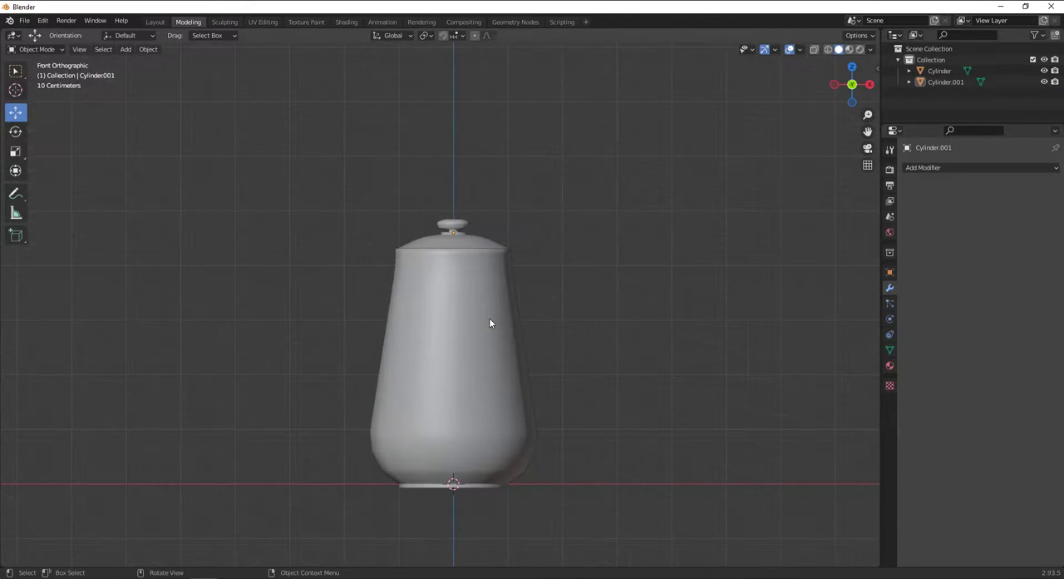
key(KP_3)
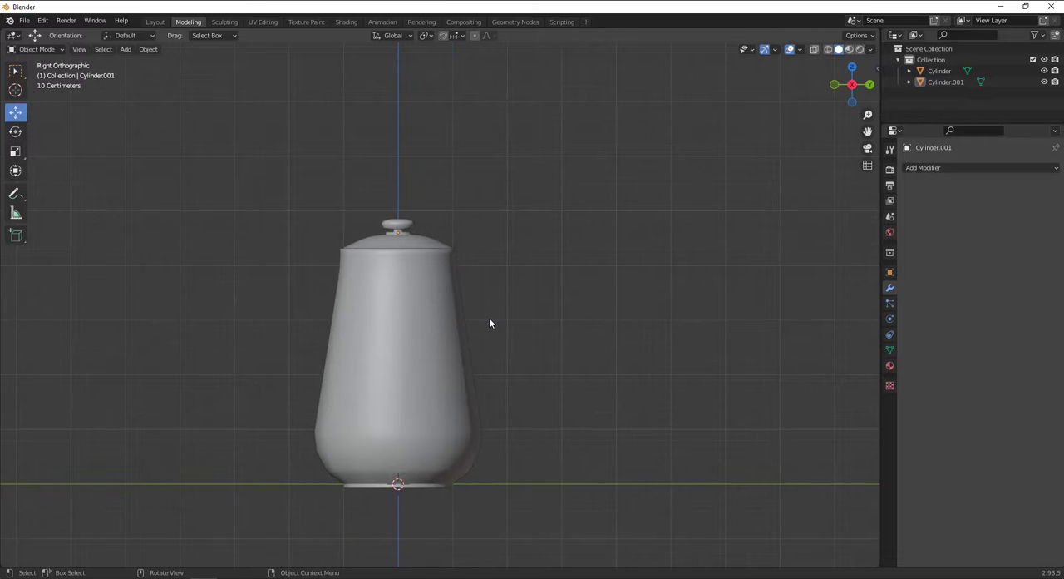
shift+middle_drag(457, 305, 523, 245)
click(523, 248)
key(Tab)
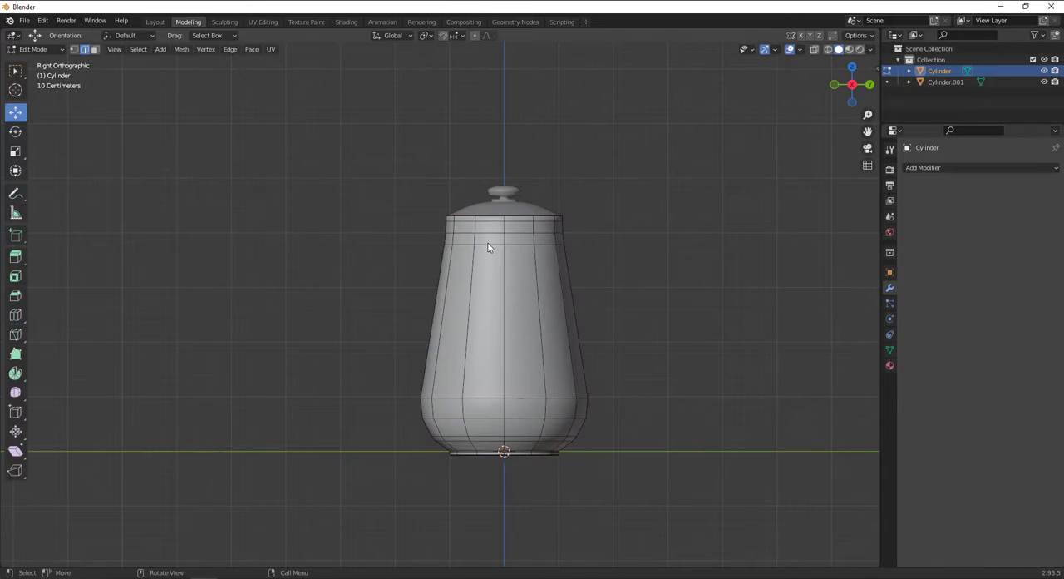
Try 10 evenly spaced loop cuts around the tapered section of the body, and undo them.
scroll(564, 230, up, 4)
key(ctrl)
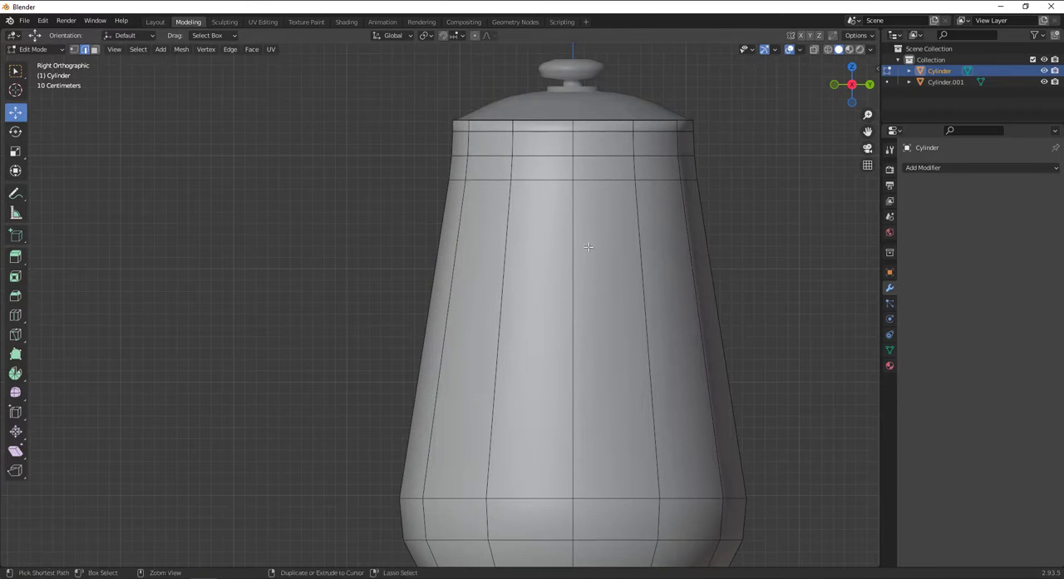
key(ctrl+r)
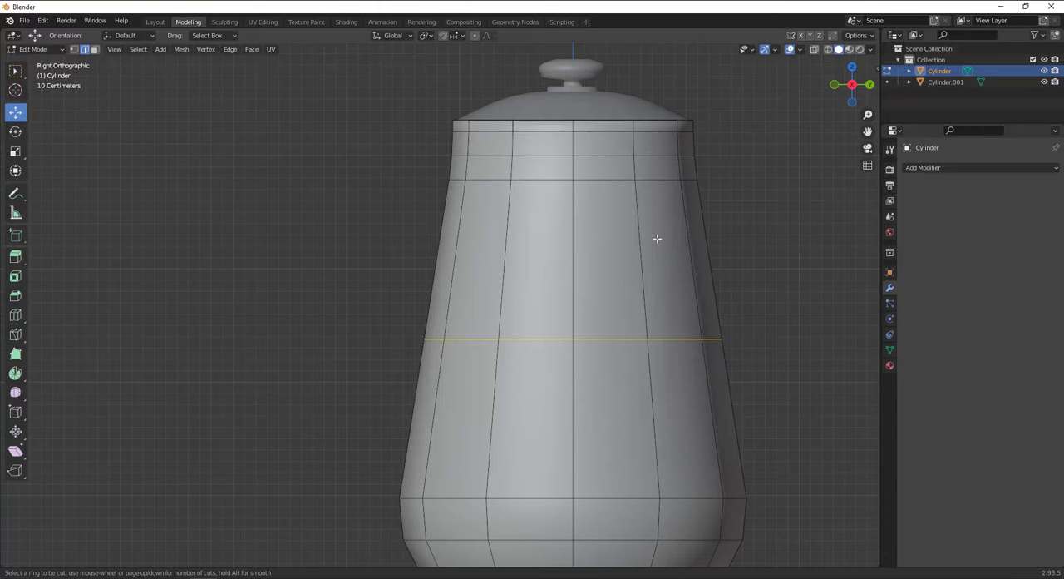
text(10)
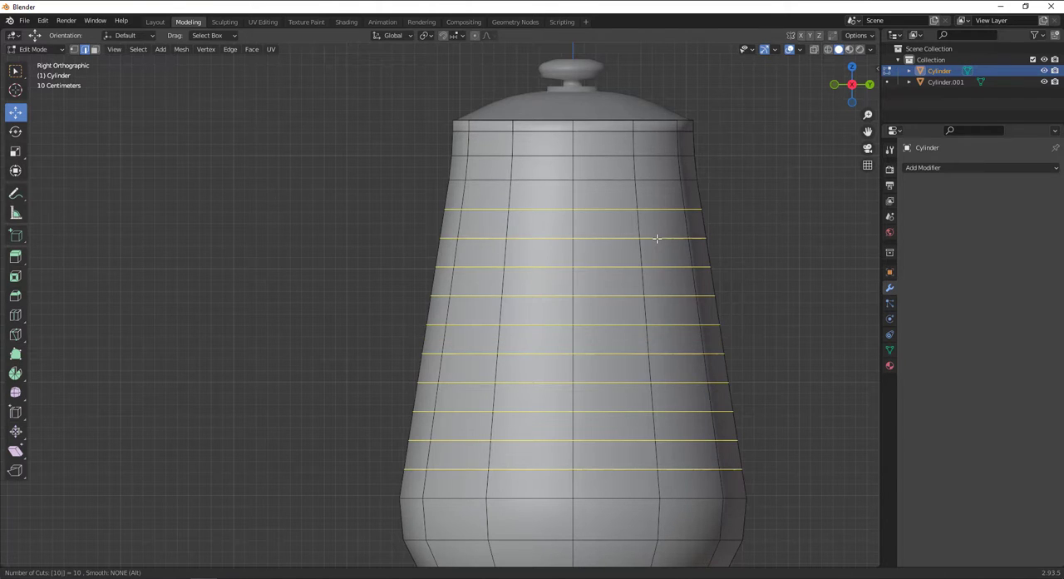
key(Return)
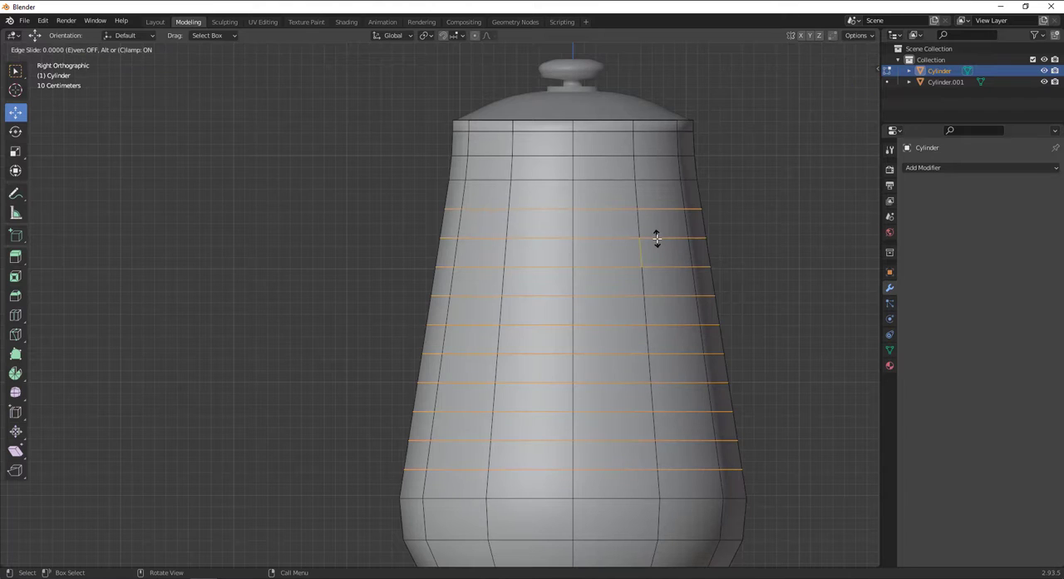
right_click(657, 239)
key(ctrl+z)
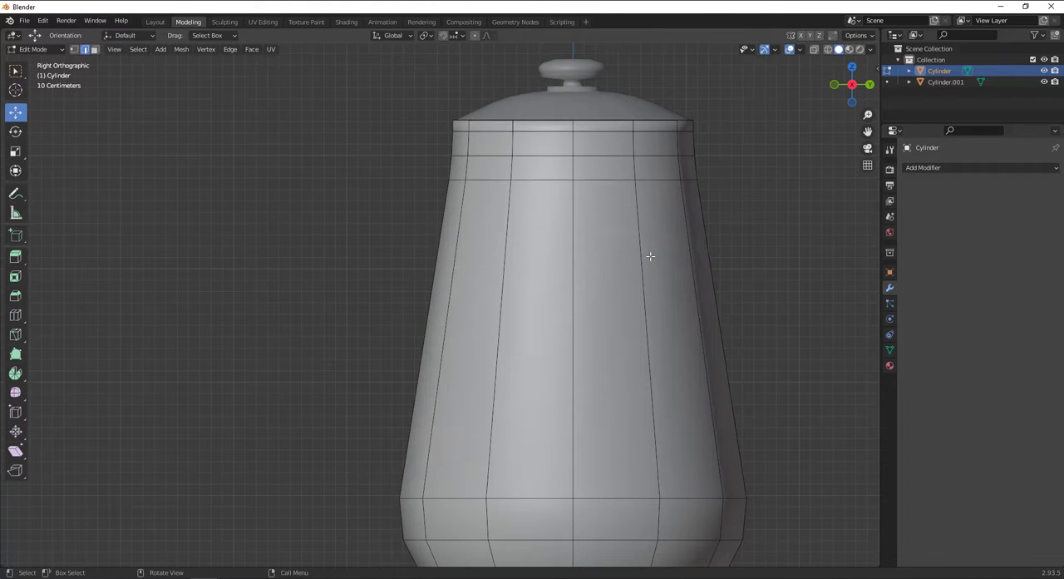
Add 5 evenly spaced loop cuts around the tapered section of the body, and clear the selection.
key(ctrl+r)
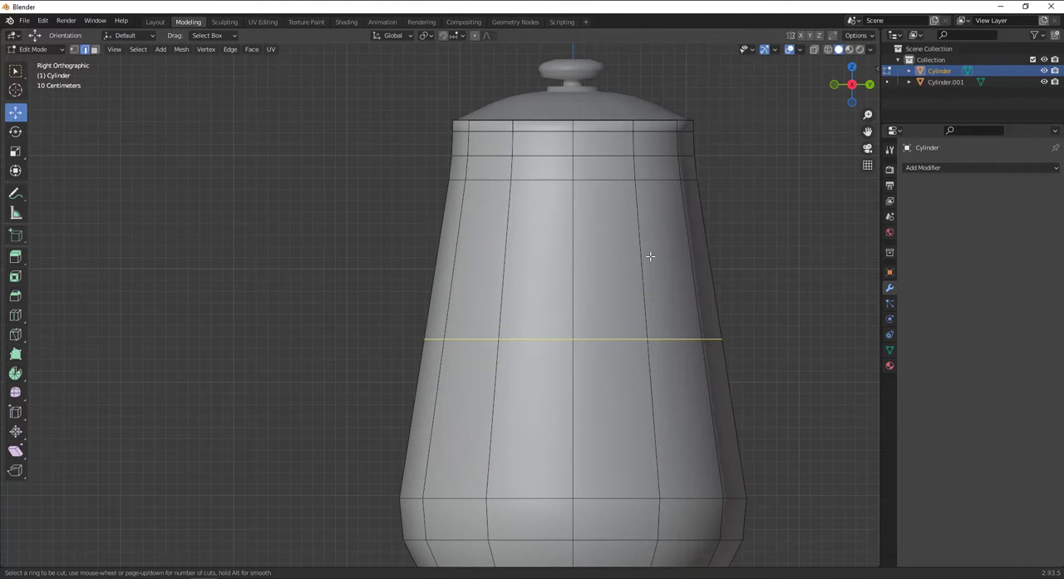
key(5)
click(651, 256)
right_click(685, 238)
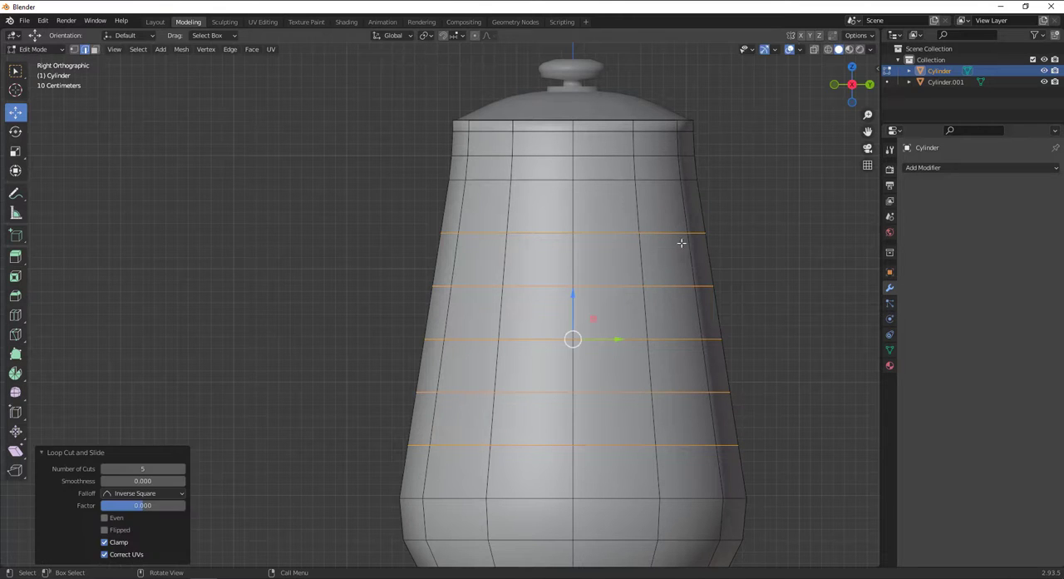
key(alt+a)
Select a two-by-two block of faces centred on the body's side, directly below the upper supporting edge loops.
click(94, 50)
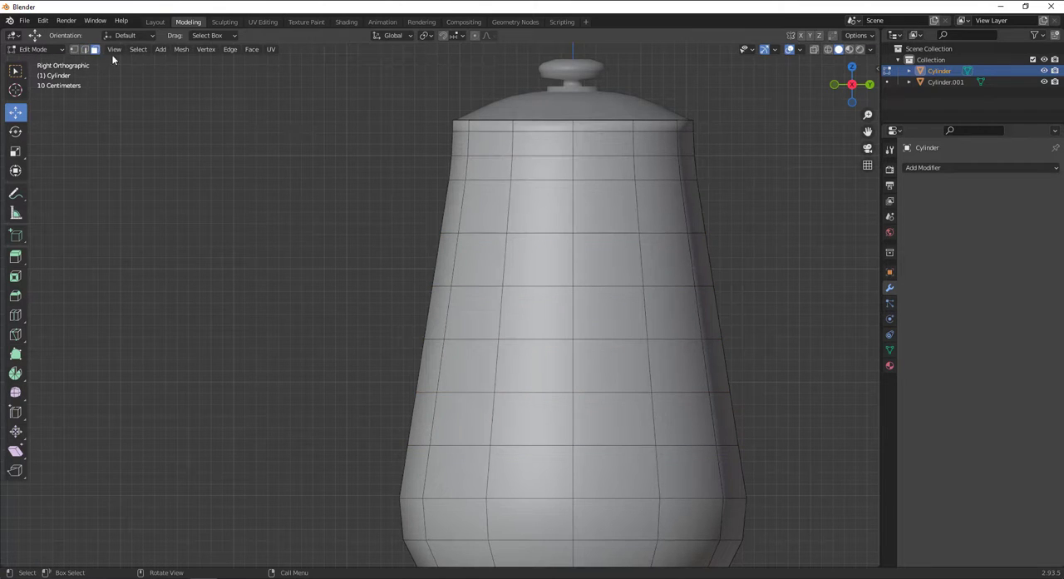
click(542, 208)
shift+click(604, 206)
shift+click(538, 259)
shift+click(606, 258)
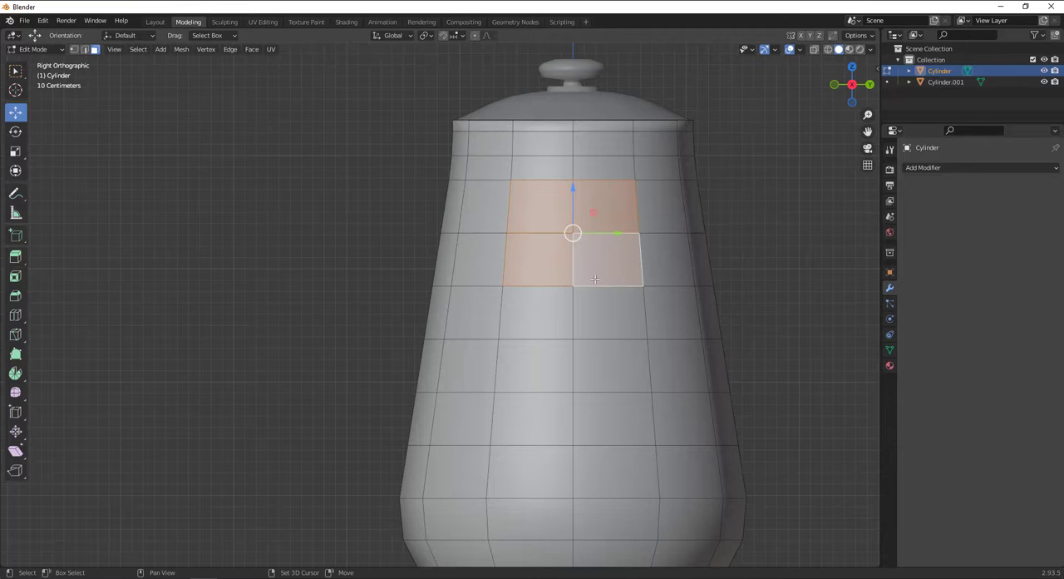
Try to move the selected faces about 0.17 m outward along X in front view, and undo it.
scroll(490, 277, down, 1)
middle_drag(490, 277, 626, 287)
key(KP_1)
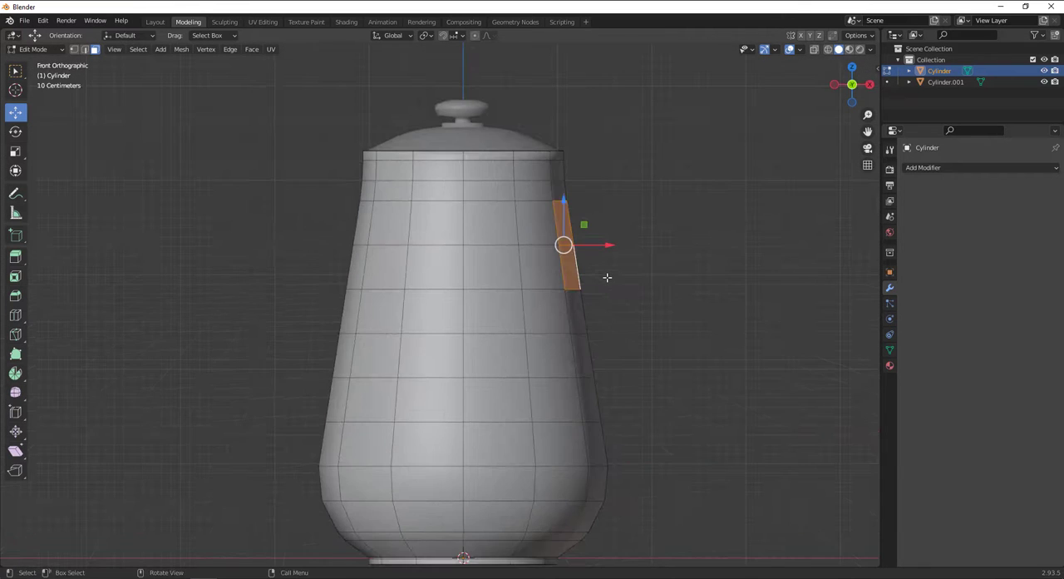
mouse_move(589, 243)
mouse_down()
mouse_move(630, 247)
mouse_move(602, 247)
mouse_up()
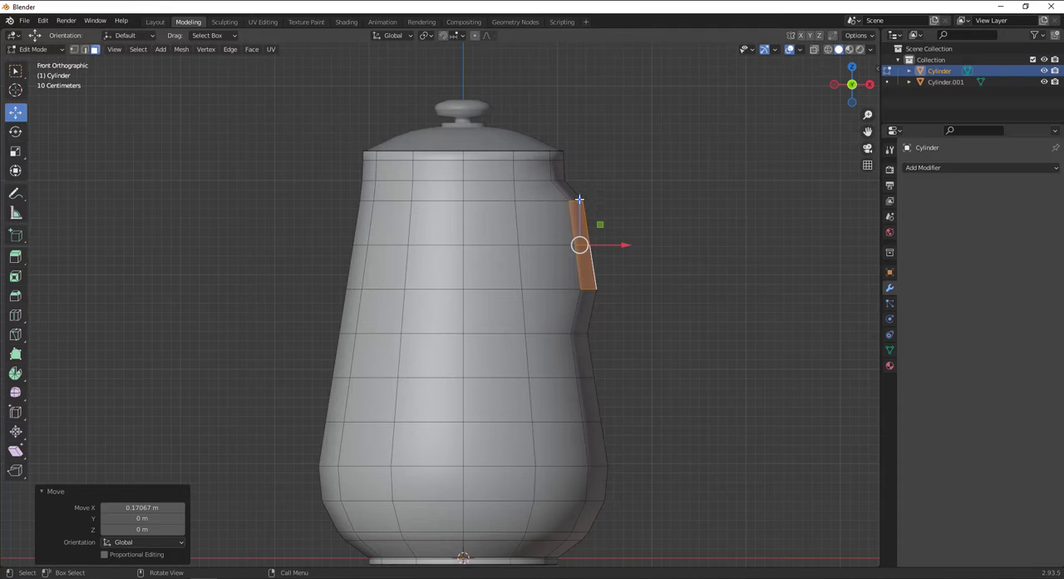
drag(579, 198, 580, 192)
key(ctrl+z)
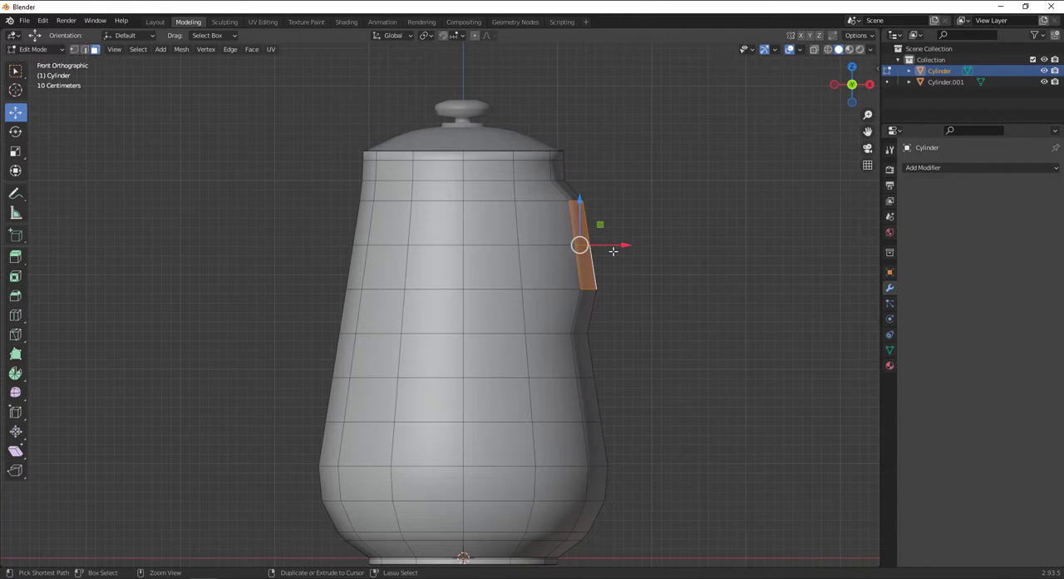
middle_drag(612, 251, 523, 264)
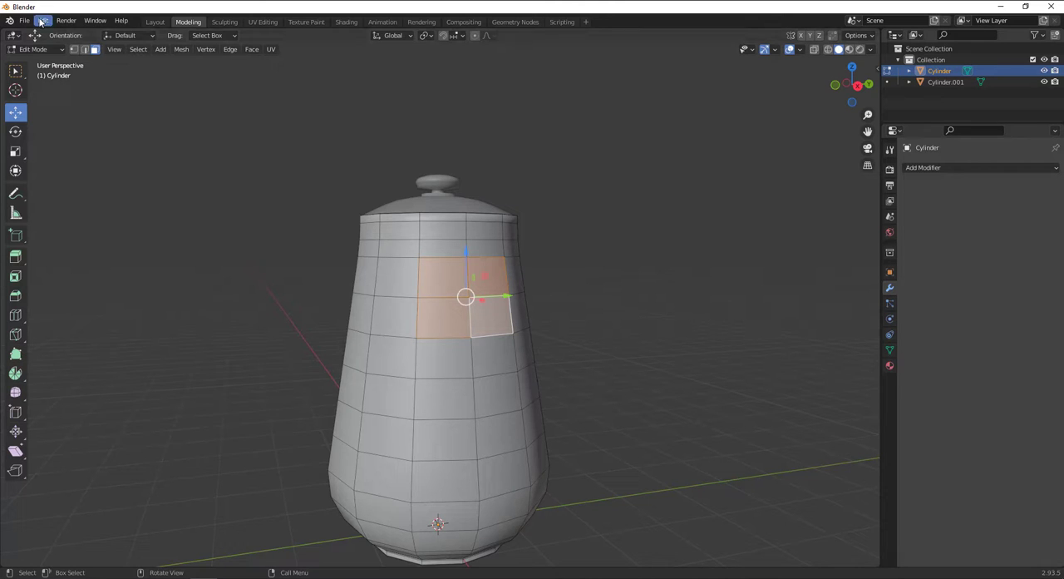
Display the LoopTools operations in the 3D viewport's sidebar.
click(41, 21)
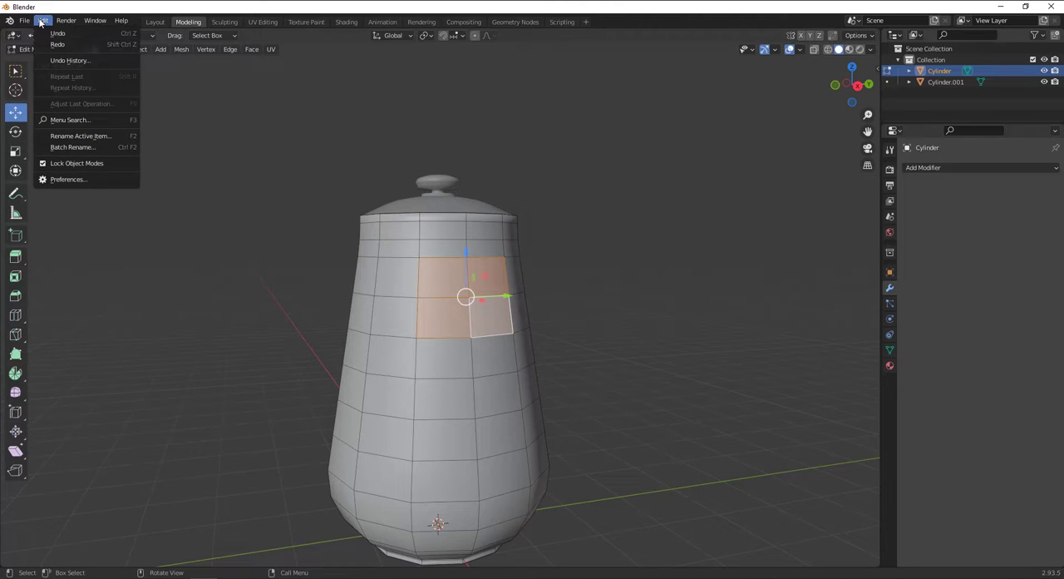
key(n)
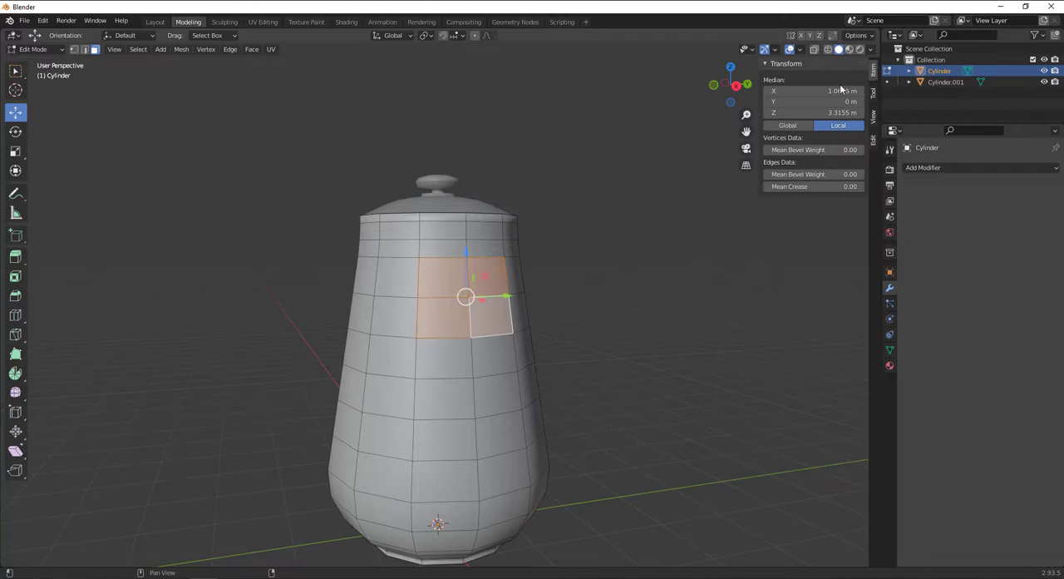
click(873, 140)
click(776, 65)
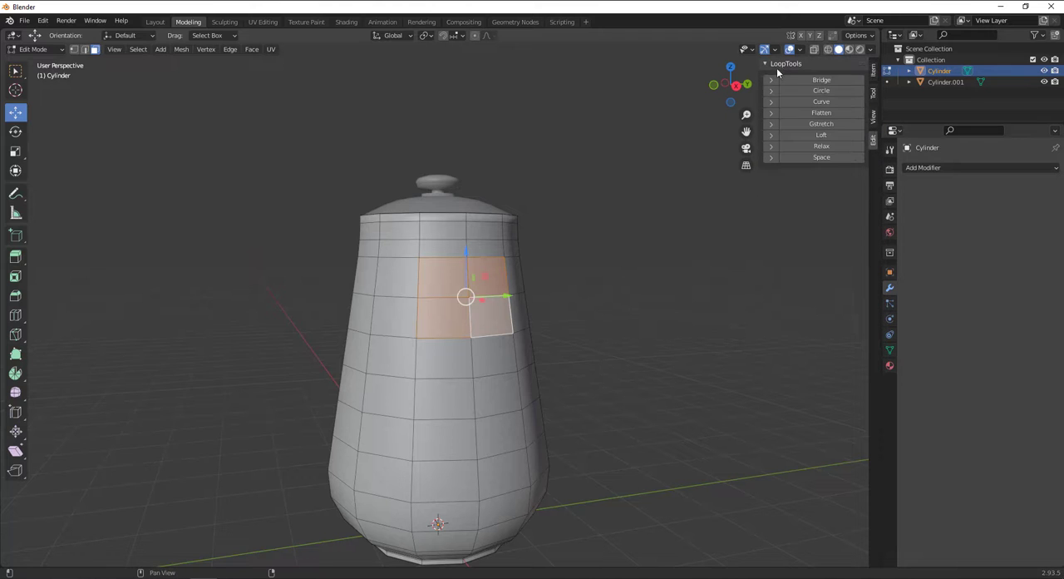
Check the LoopTools add-on's entry and details under the Mesh category of the add-on preferences, and close the preferences.
click(43, 20)
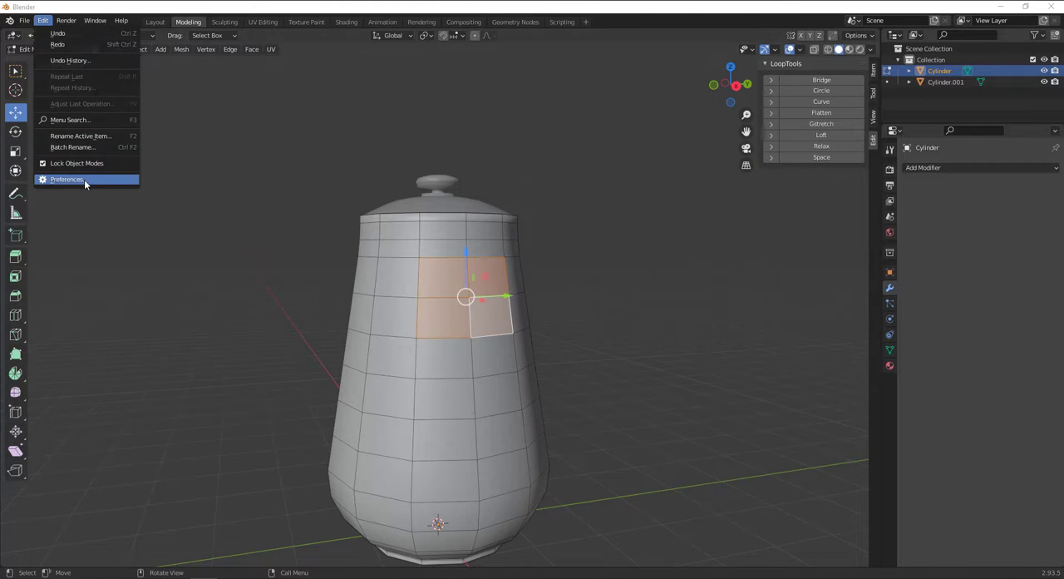
click(84, 179)
click(233, 60)
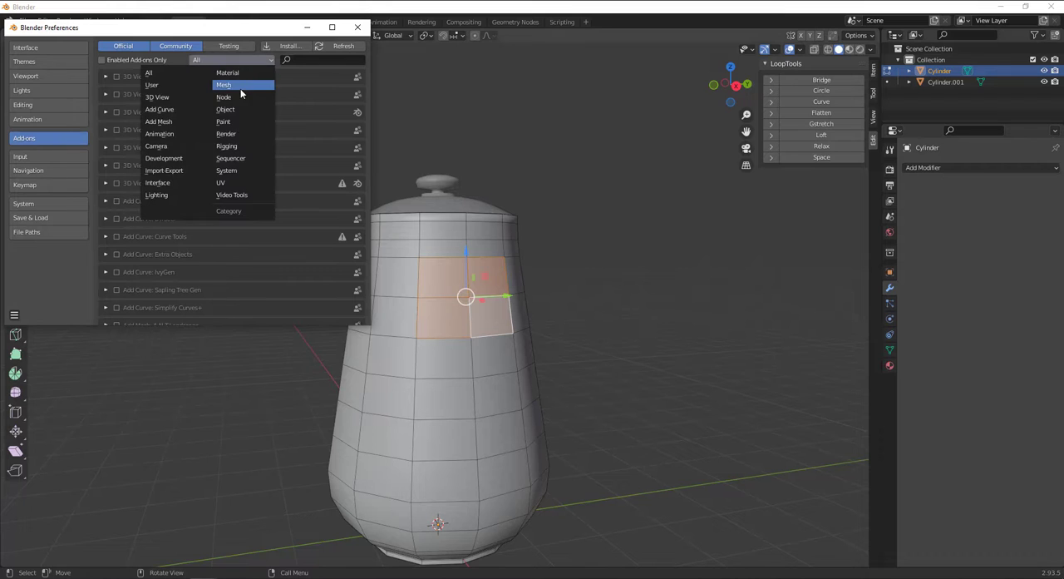
click(240, 87)
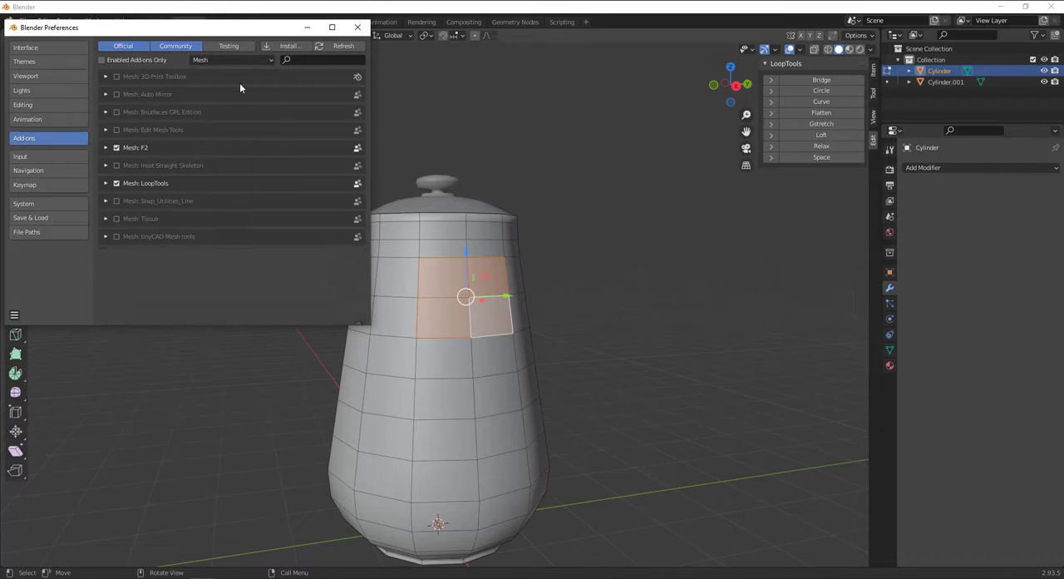
click(102, 184)
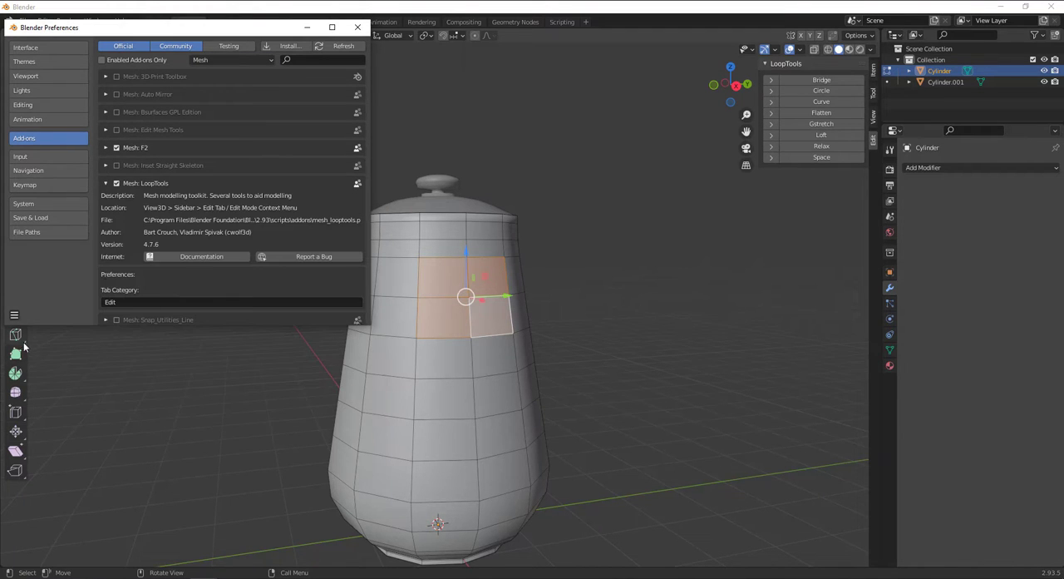
click(14, 314)
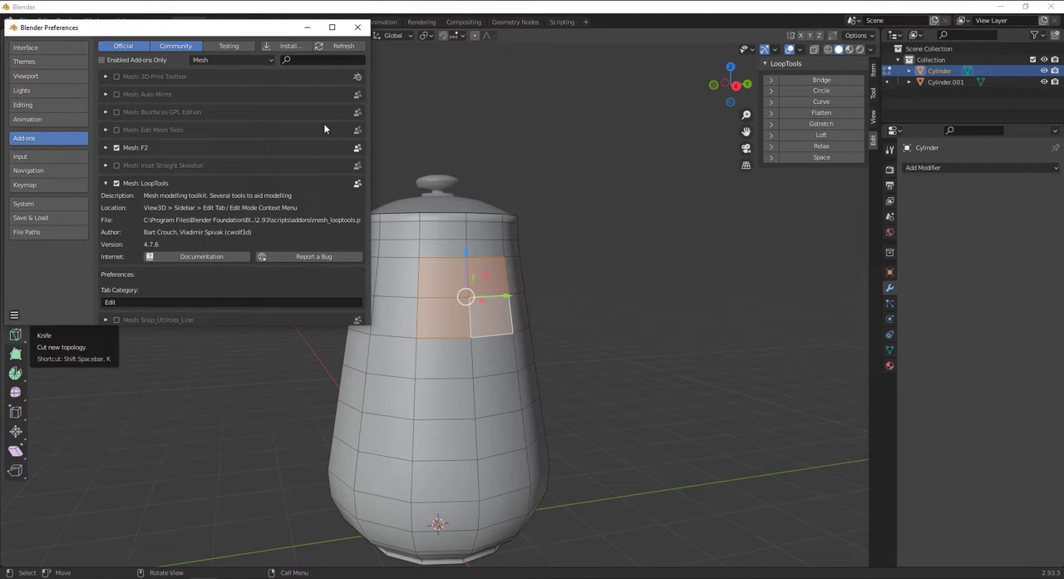
click(358, 26)
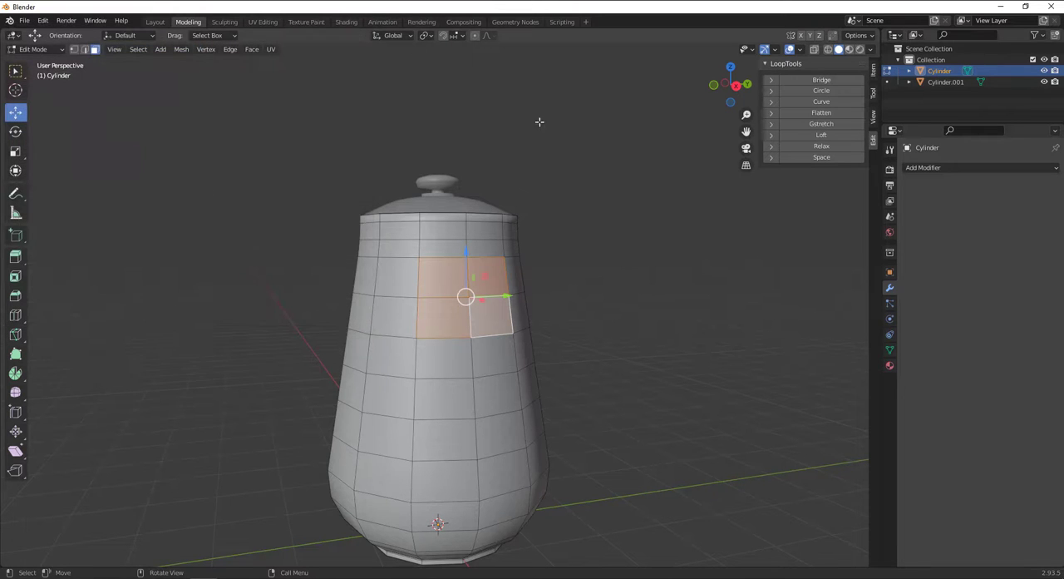
Reshape the selected faces into a circle with LoopTools, and move them about 0.11 m outward along X.
click(822, 90)
middle_drag(436, 344, 405, 305)
key(KP_1)
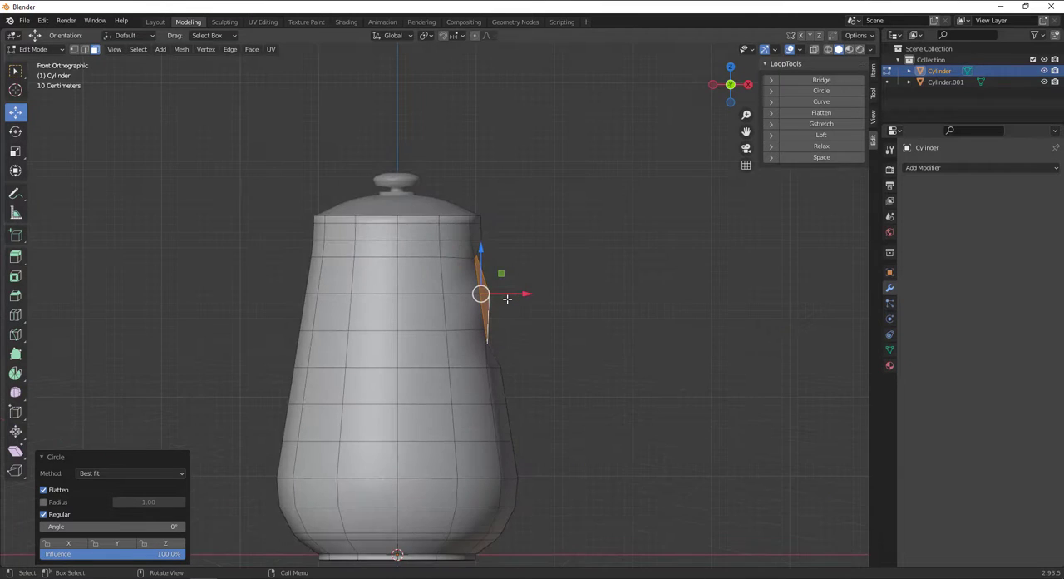
scroll(508, 298, up, 1)
drag(532, 296, 542, 288)
Flatten the circular faces by scaling them along X to about -0.214 with Local orientation.
click(15, 153)
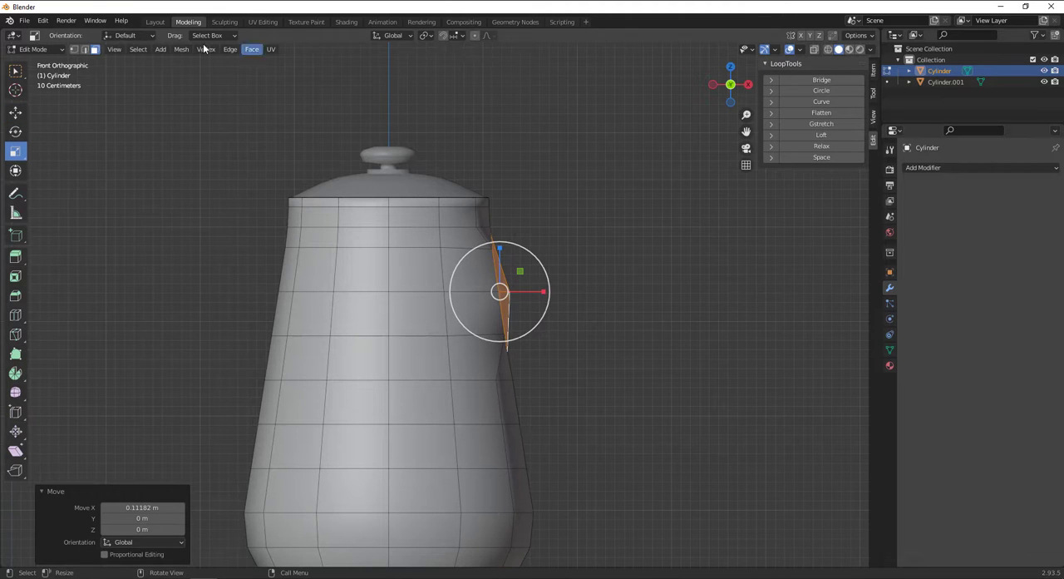
click(131, 36)
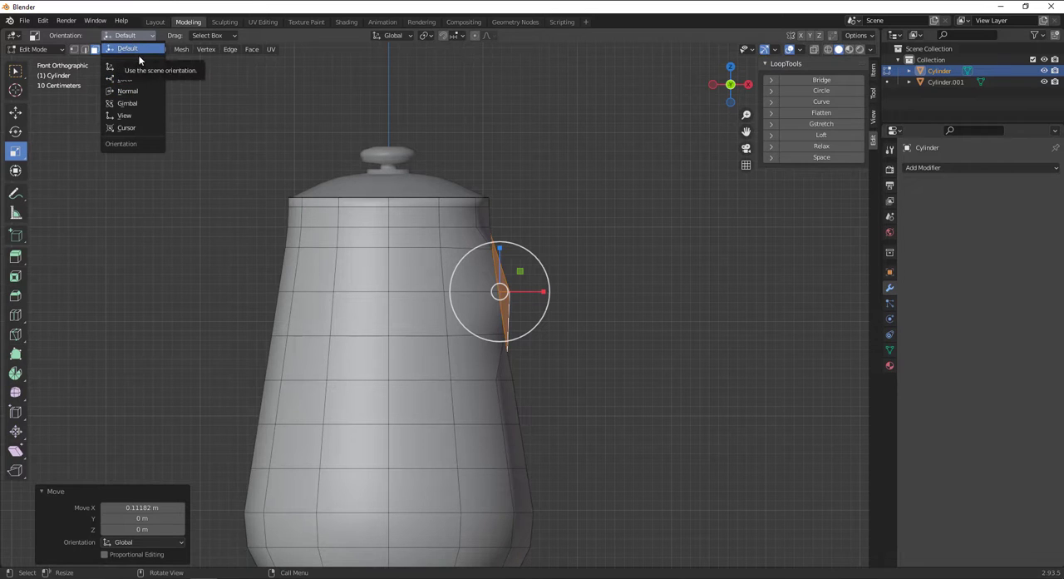
click(142, 78)
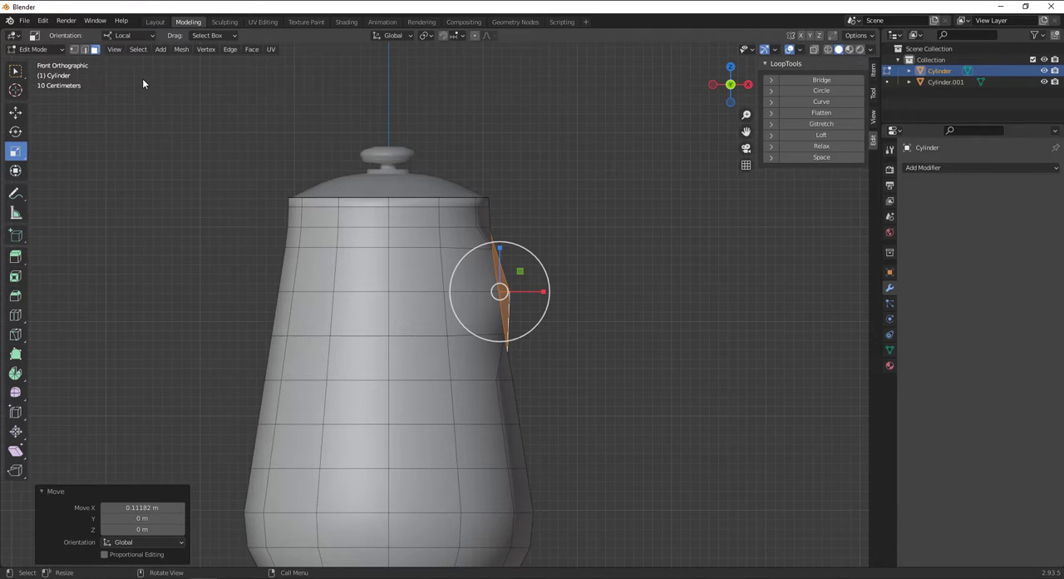
drag(545, 290, 490, 287)
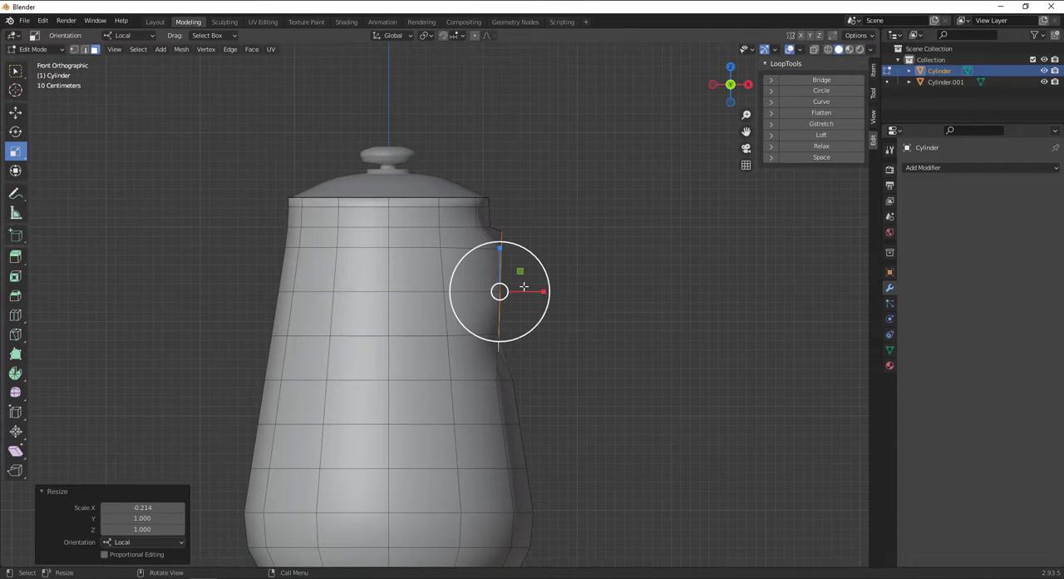
Rotate the flattened faces about -8.5° around Y to match the body's taper, and move them about 0.03 m outward along X.
click(15, 130)
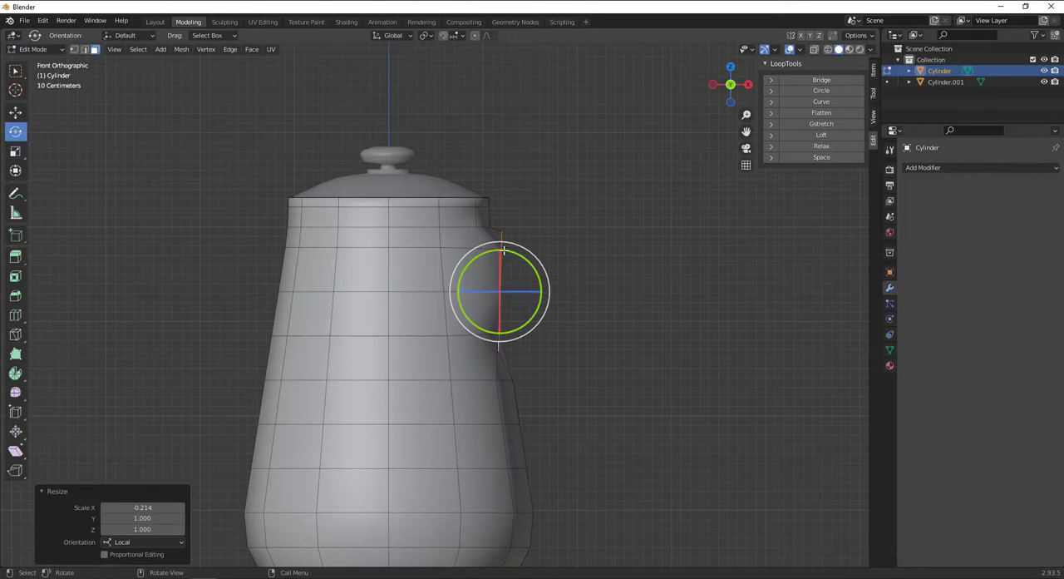
drag(503, 249, 478, 250)
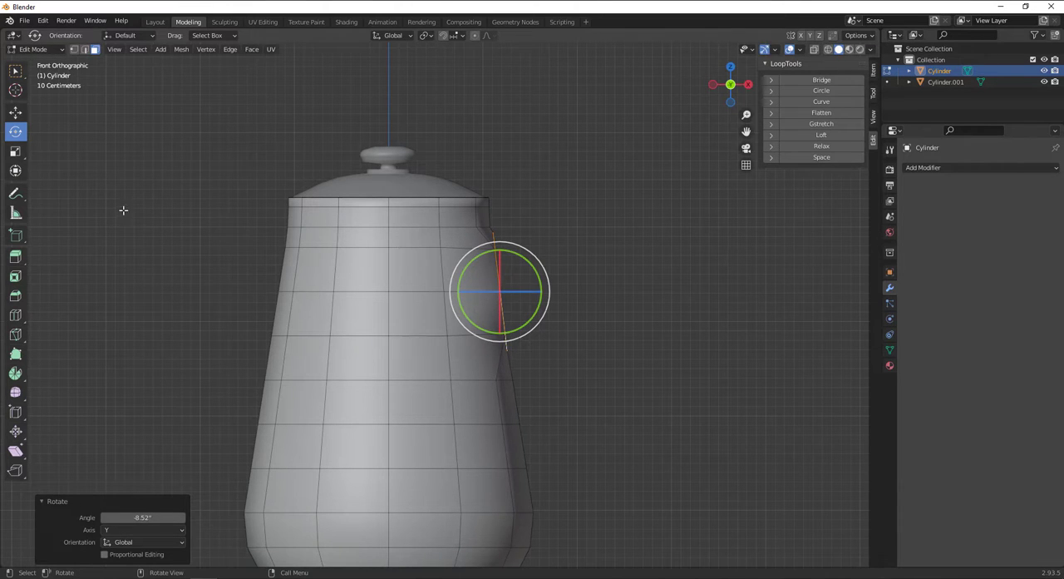
click(15, 111)
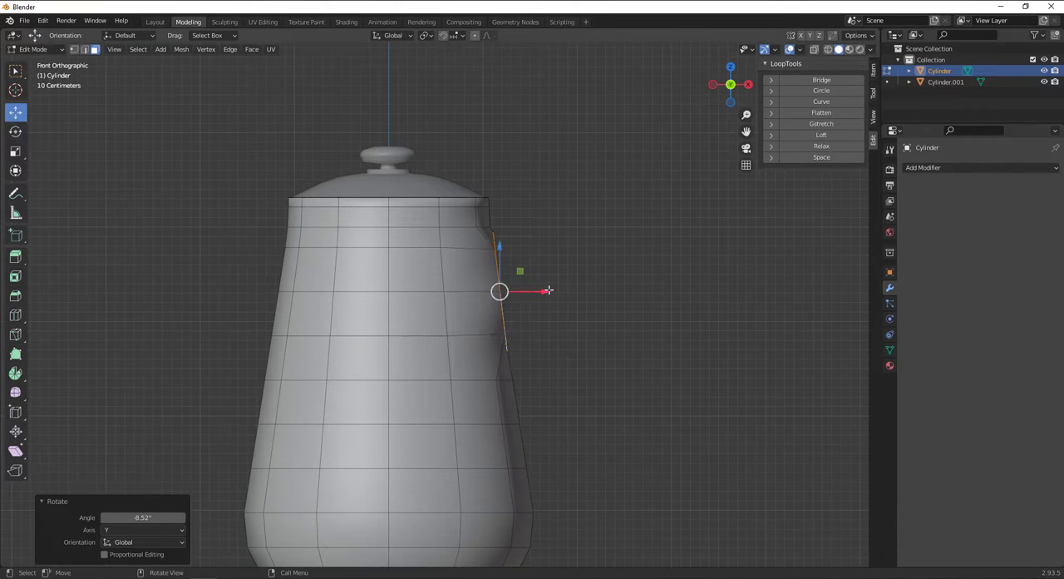
drag(548, 289, 578, 294)
middle_drag(580, 299, 592, 320)
key(KP_1)
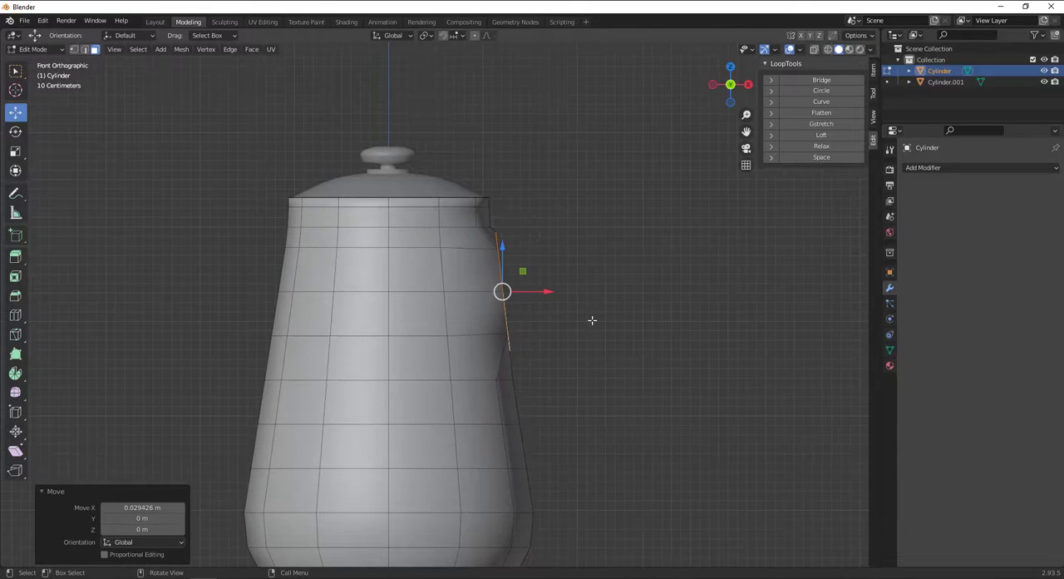
Extrude the circular faces about 0.40 m in X and 0.08 m in Z, and scale the end to about 0.609.
scroll(592, 320, up, 4)
click(15, 257)
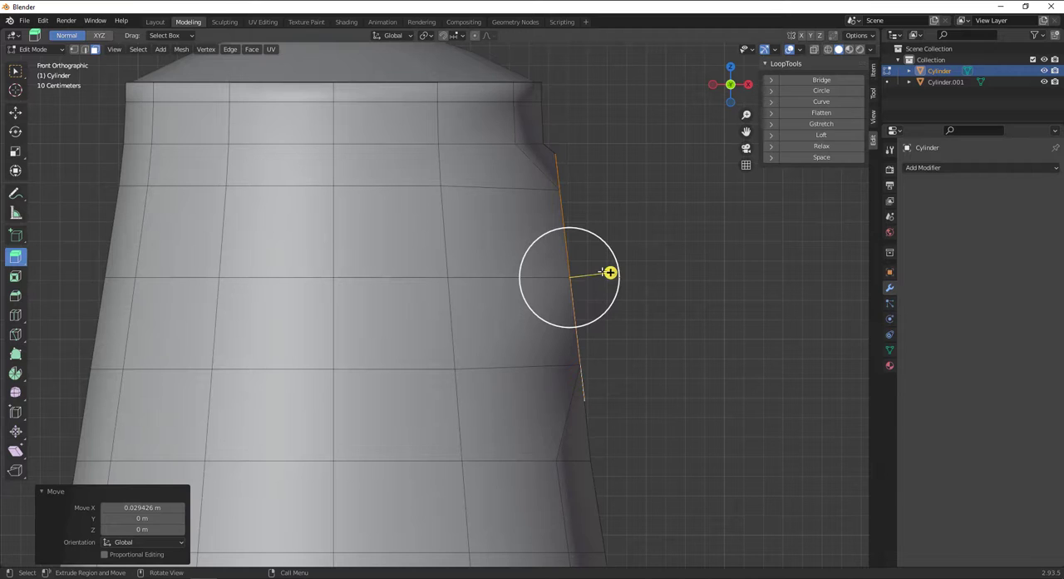
drag(610, 272, 688, 258)
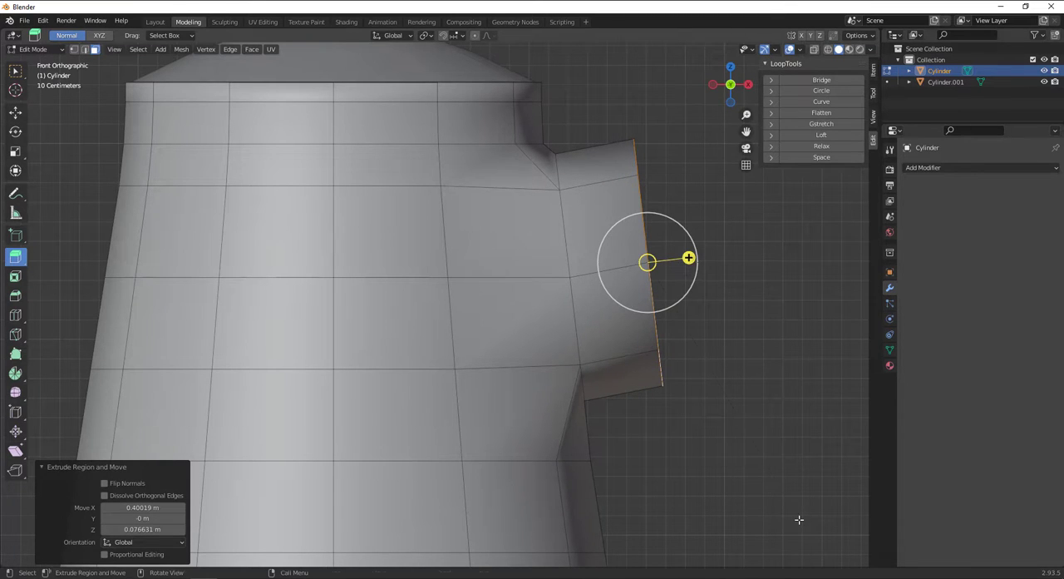
key(s)
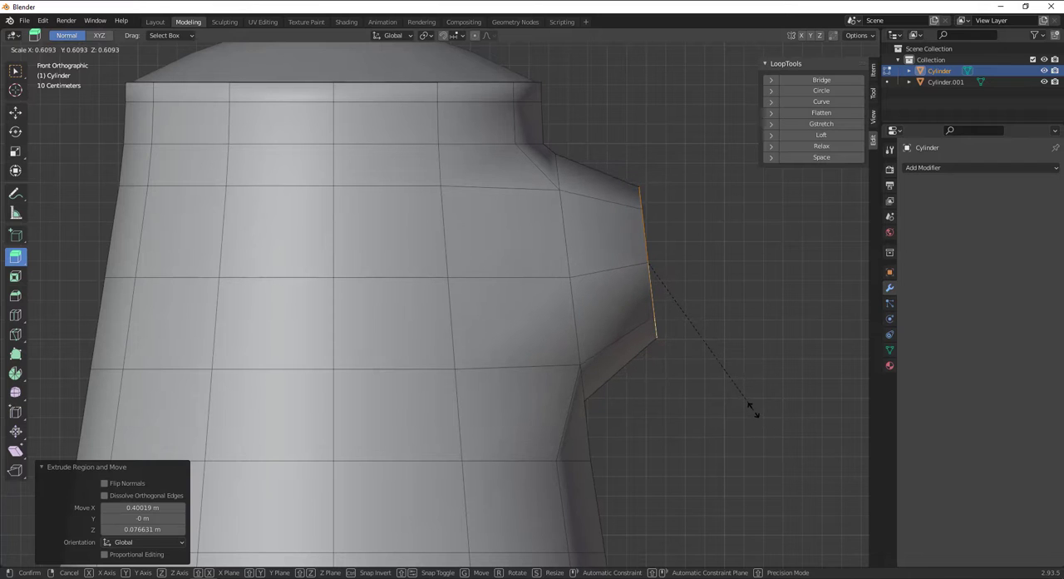
click(753, 410)
Raise the extruded end about 0.15 m, rotate it about -25.6°, and shift it about 0.07 m further up and outward.
key(g)
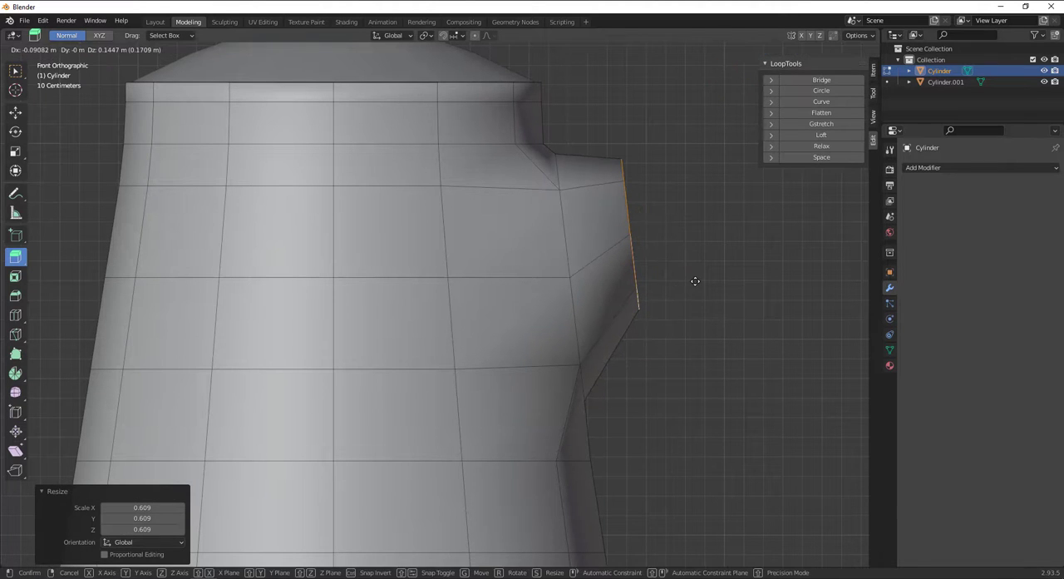
click(694, 280)
key(r)
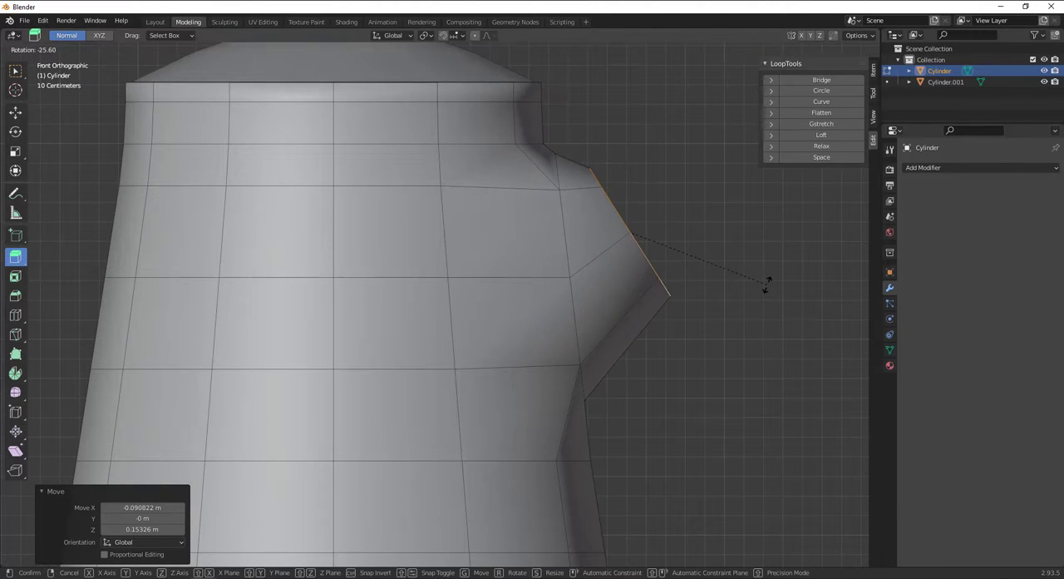
click(764, 286)
key(g)
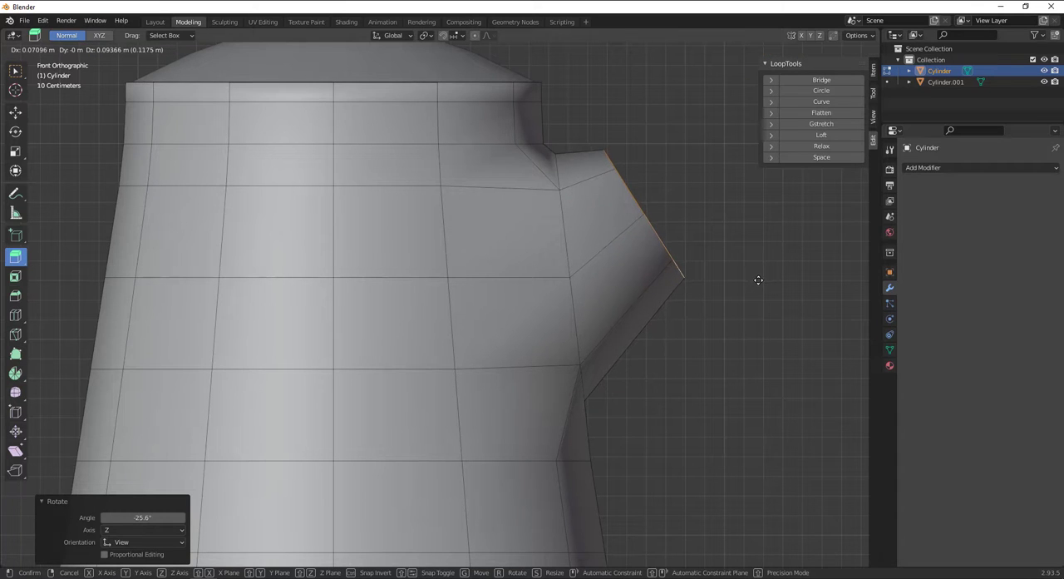
click(759, 284)
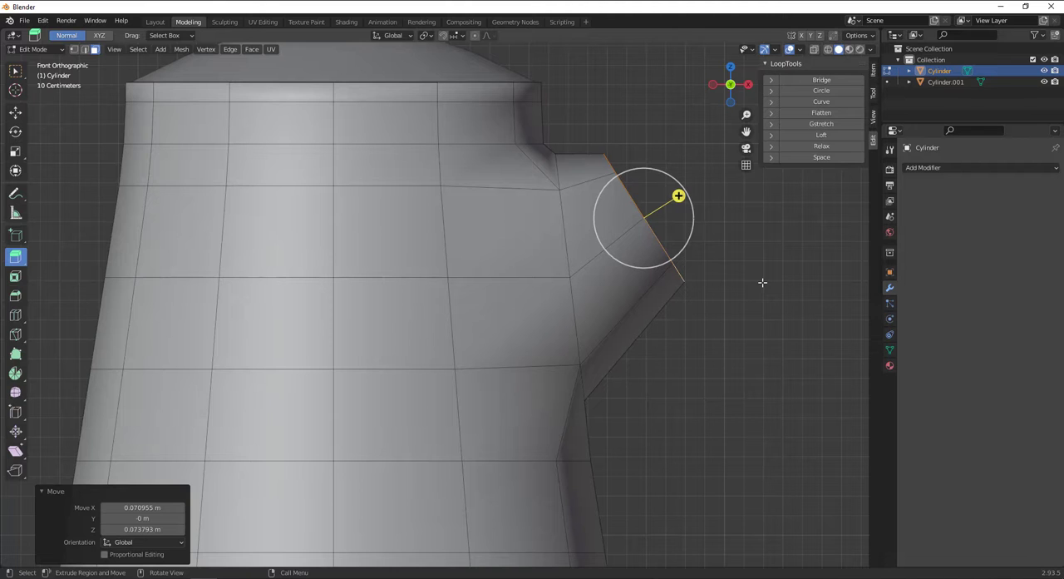
Rotate the extruded end about 3.27°, and move it about 0.04 m back toward the body.
key(r)
click(765, 287)
key(g)
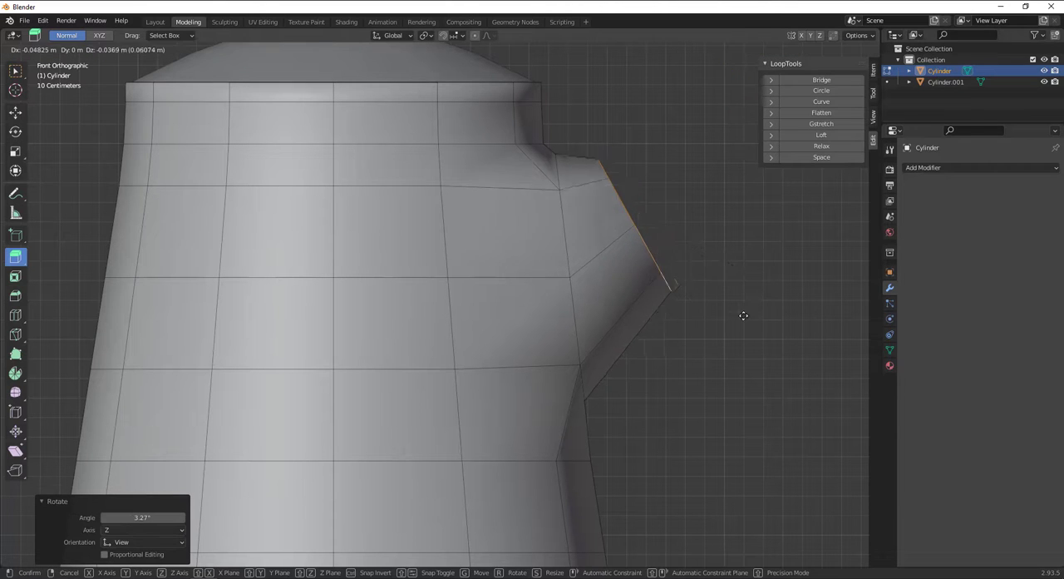
click(749, 299)
scroll(662, 276, down, 2)
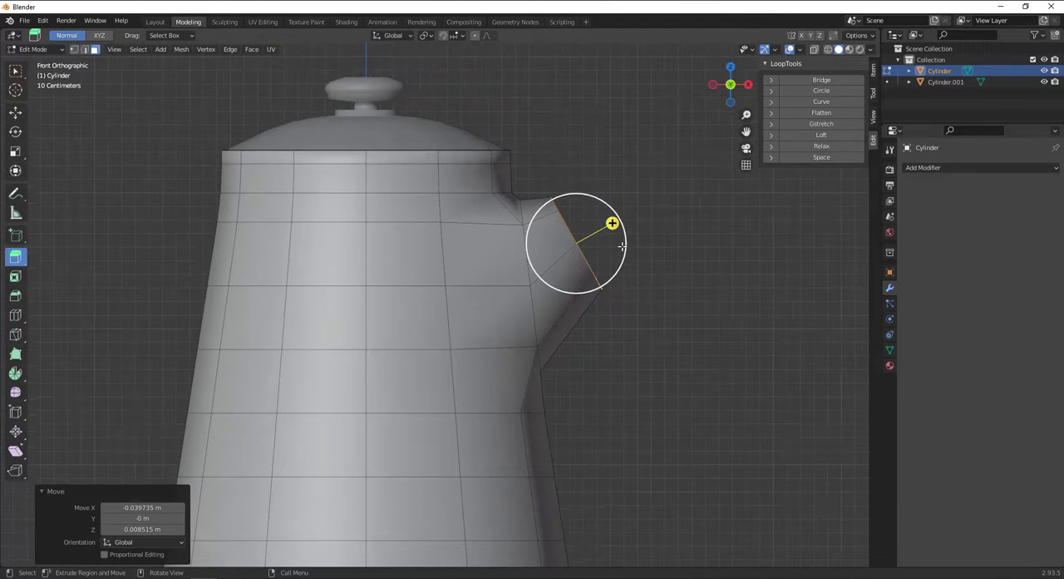
Extrude the spout's end about 0.45 m along its normal, and rotate the new end about 31.8°.
drag(613, 224, 678, 221)
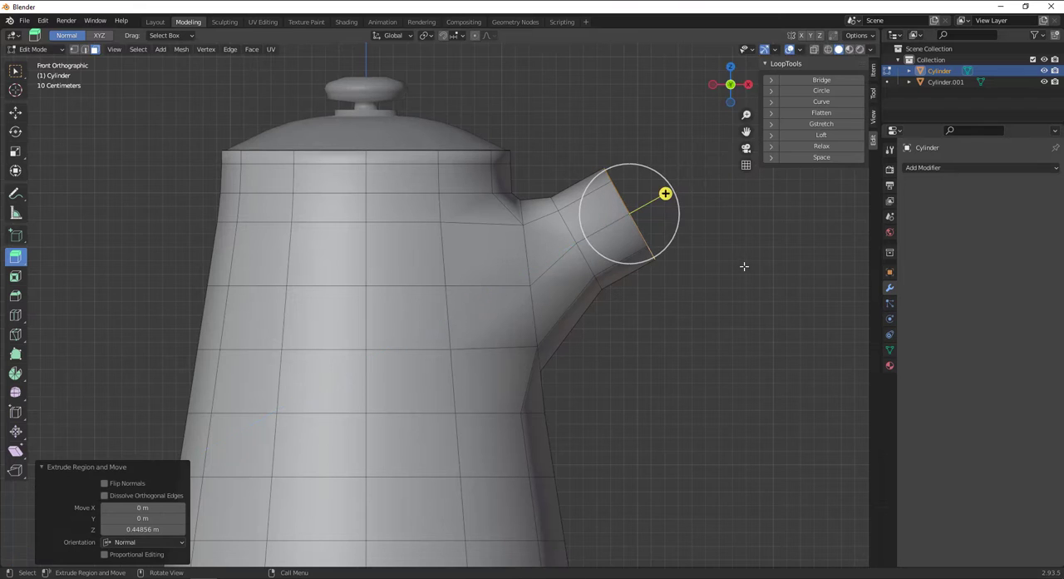
key(r)
click(700, 338)
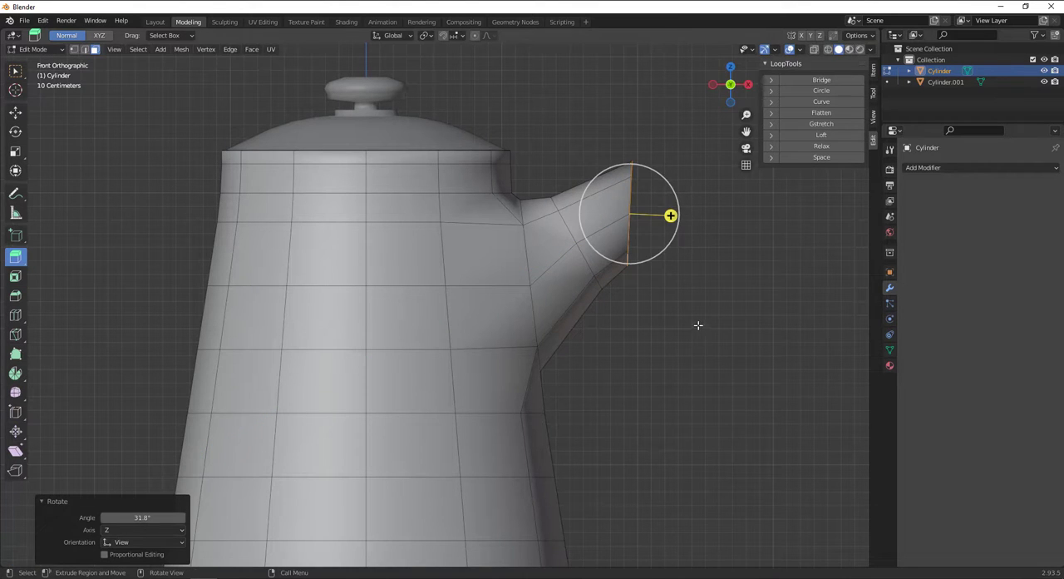
Move the spout's end about 0.04 m outward along X and 0.11 m down, and scale it smaller.
key(g)
click(703, 337)
key(s)
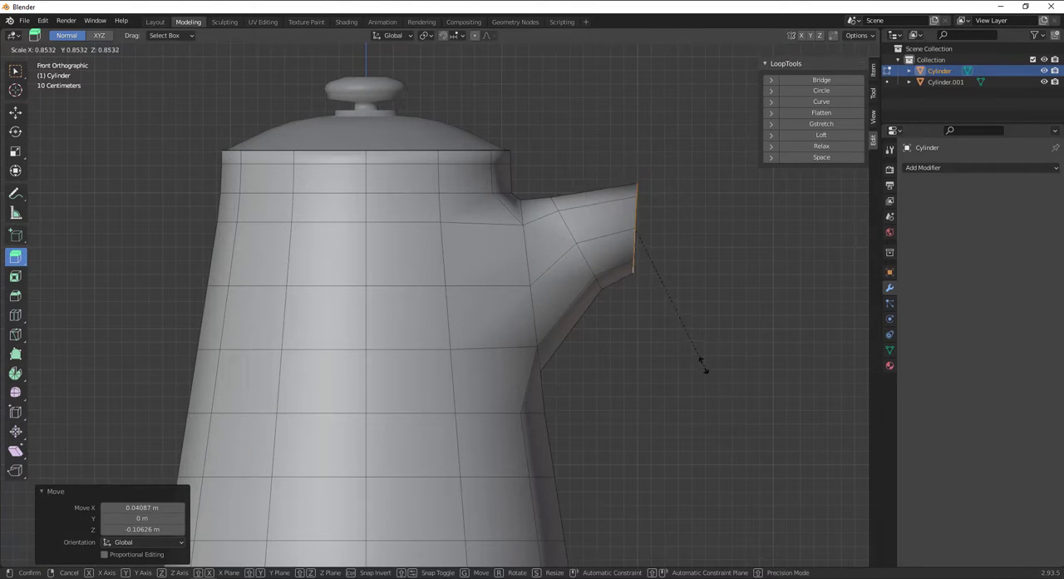
click(697, 324)
Extrude the two lower faces of the spout's end outward to form a pouring lip.
middle_drag(697, 325, 612, 298)
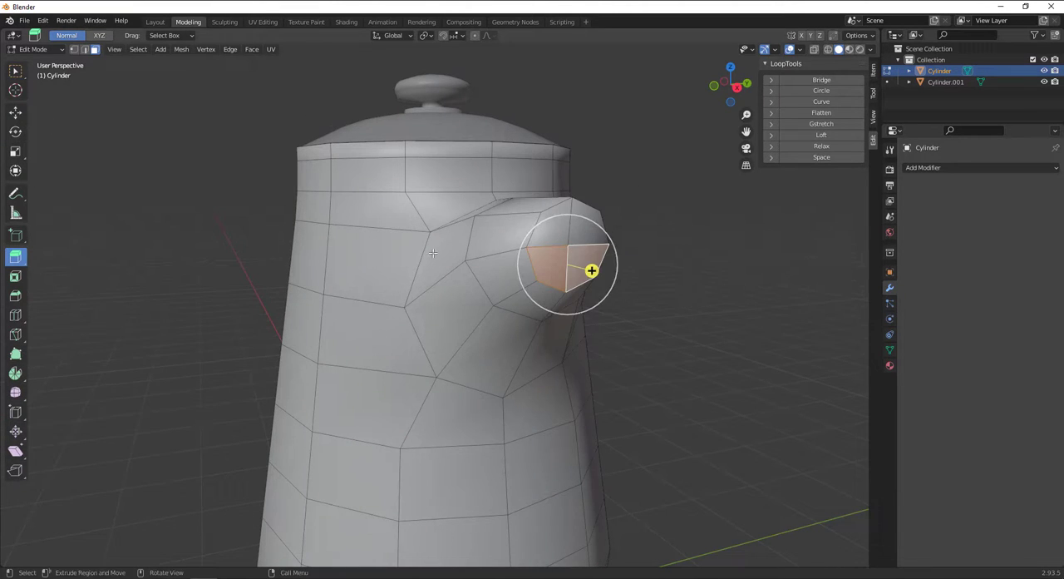
middle_drag(585, 257, 489, 250)
key(KP_1)
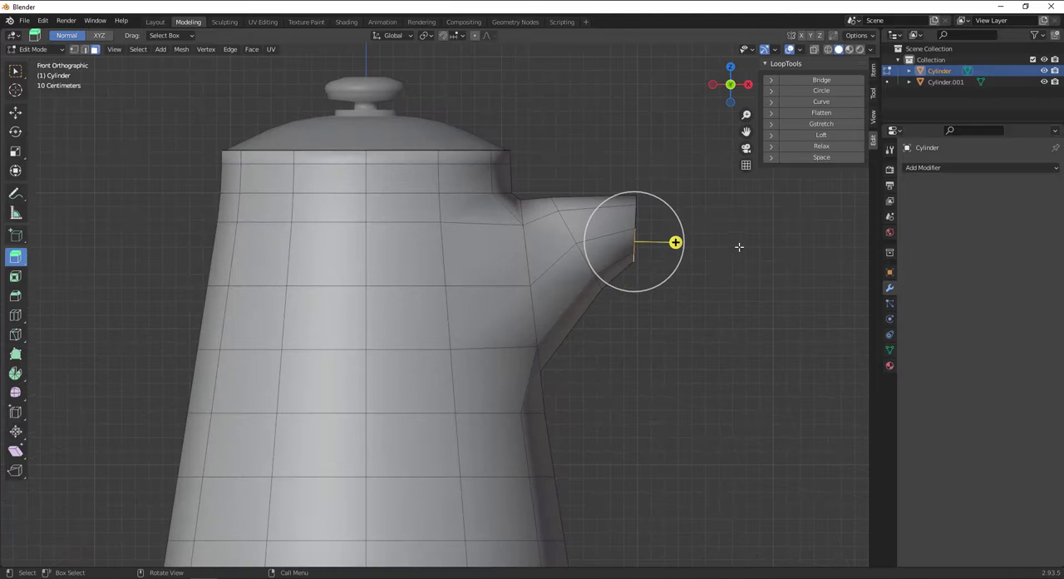
drag(675, 242, 587, 241)
key(shift+space)
key(g)
click(588, 240)
Delete the two upper end faces of the spout and the two top faces of the lip to open it.
scroll(643, 263, up, 2)
alt+drag(643, 263, 632, 280)
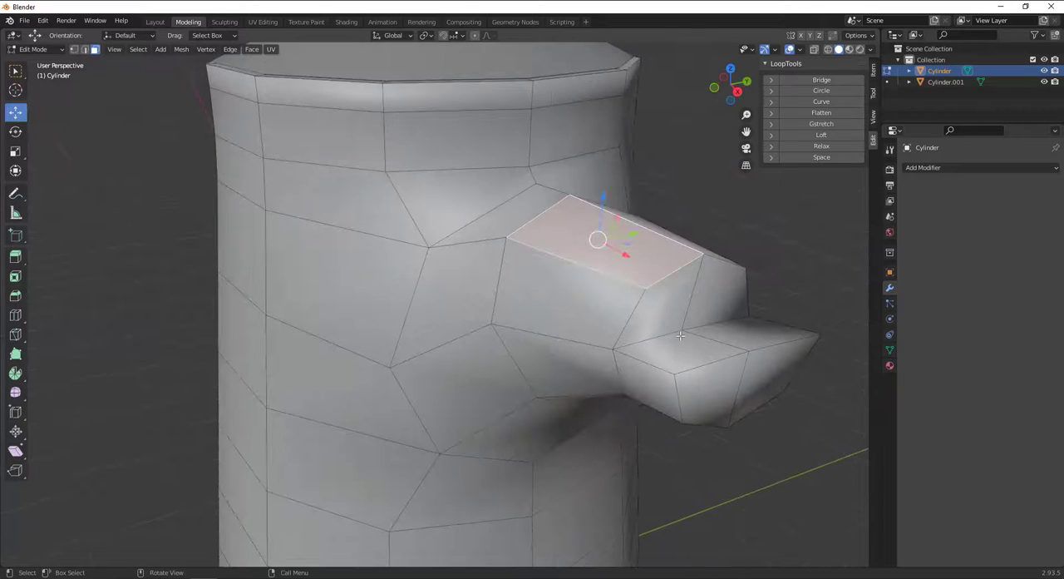
click(682, 352)
shift+click(668, 314)
shift+click(713, 298)
shift+click(725, 326)
alt+drag(725, 326, 714, 335)
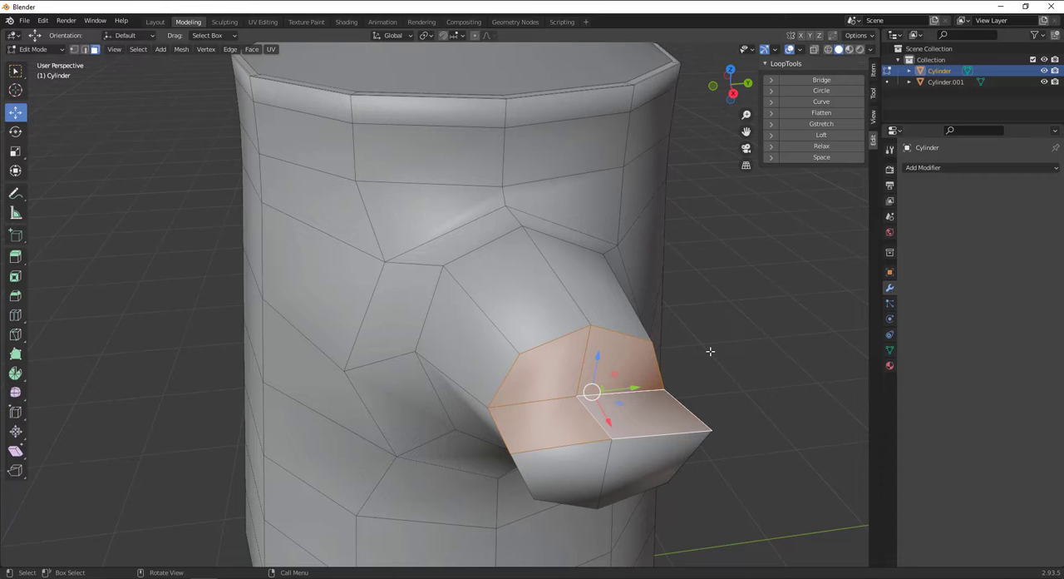
key(x)
click(710, 351)
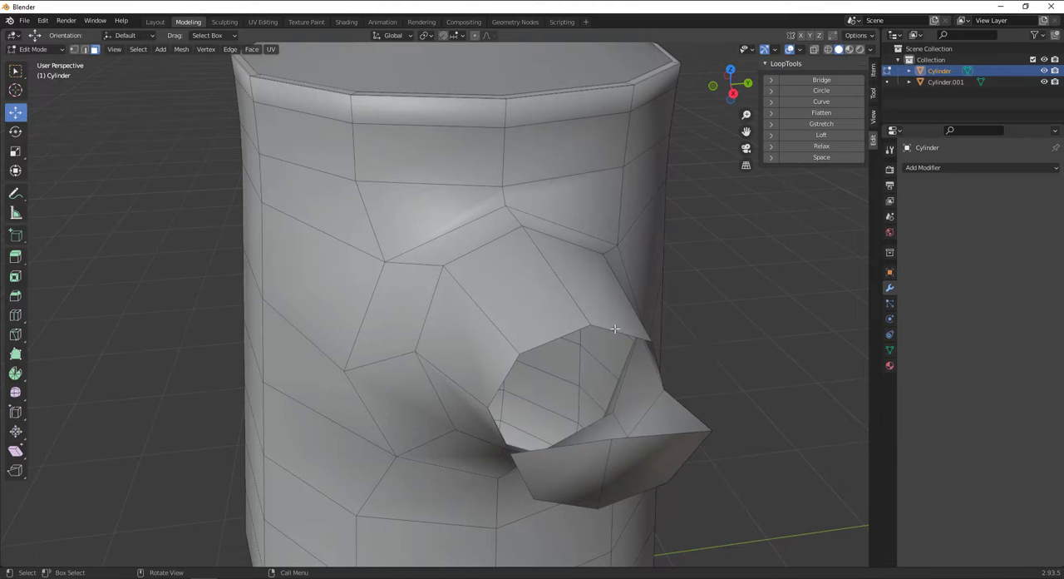
Narrow the pouring lip's tip by moving its two outer corner vertices inward along Y.
middle_drag(614, 329, 546, 344)
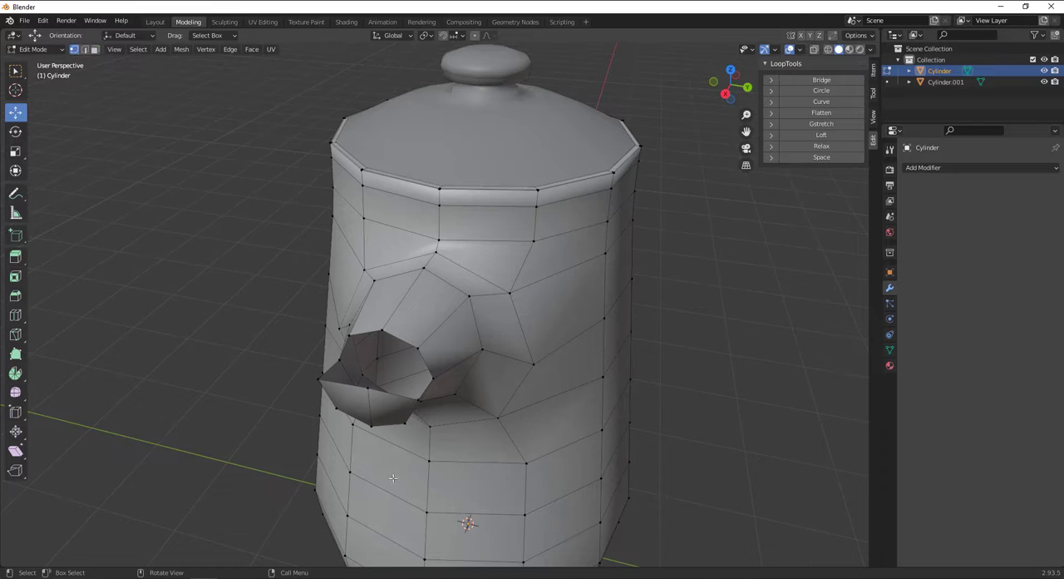
click(322, 384)
middle_drag(322, 384, 315, 454)
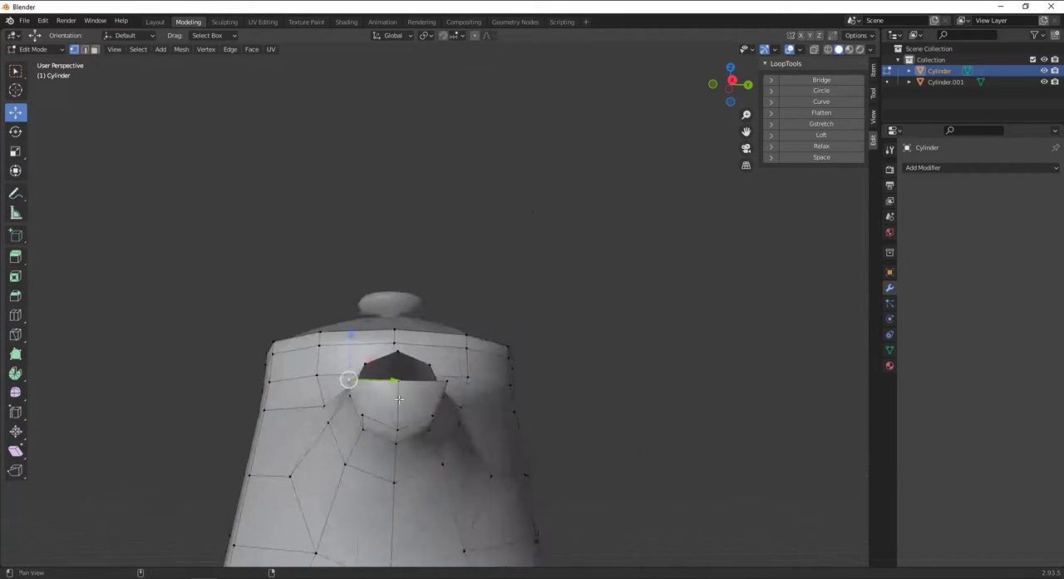
scroll(366, 399, up, 3)
middle_drag(399, 366, 385, 156)
drag(337, 175, 378, 193)
click(489, 198)
drag(493, 198, 458, 200)
Move the vertices on the upper rim of the spout opening about 0.10 m toward the body along X.
click(380, 188)
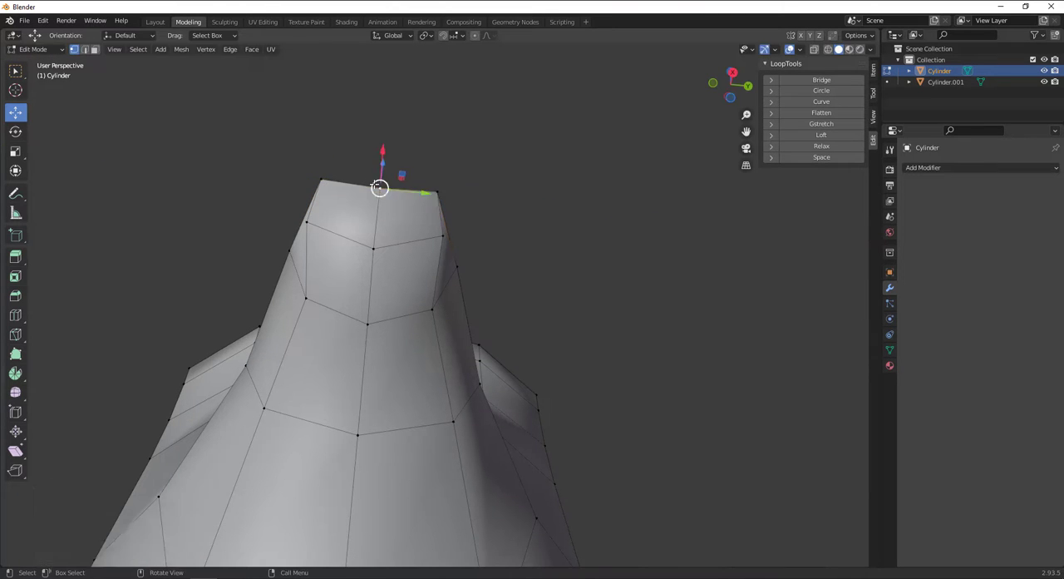
middle_drag(380, 188, 421, 342)
drag(570, 327, 531, 334)
click(517, 338)
middle_drag(531, 334, 524, 285)
click(516, 437)
shift+click(517, 385)
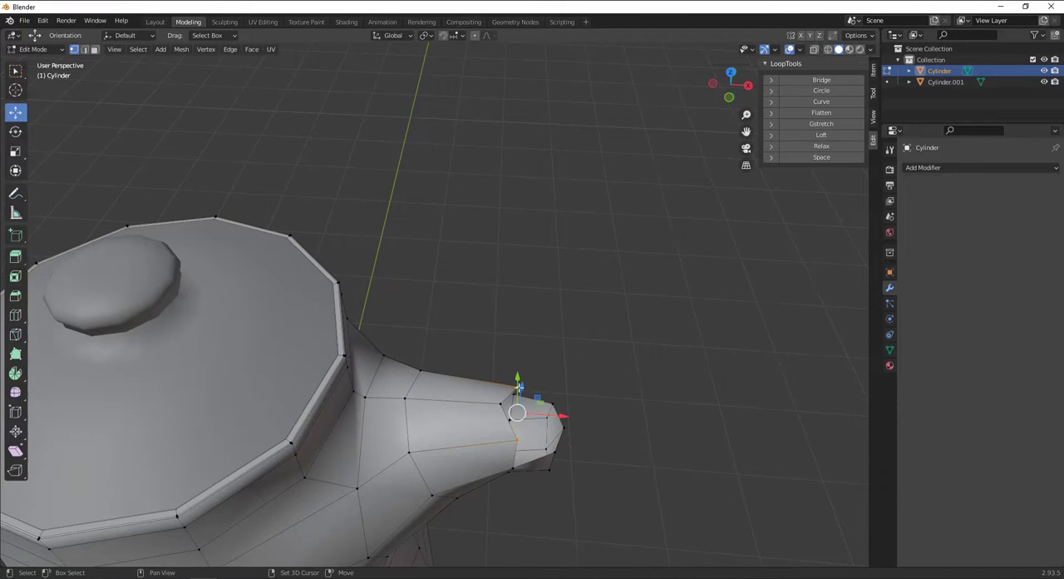
alt+drag(555, 429, 568, 322)
scroll(543, 420, up, 3)
scroll(581, 348, down, 5)
middle_drag(567, 322, 470, 374)
scroll(459, 374, down, 2)
middle_drag(328, 346, 363, 312)
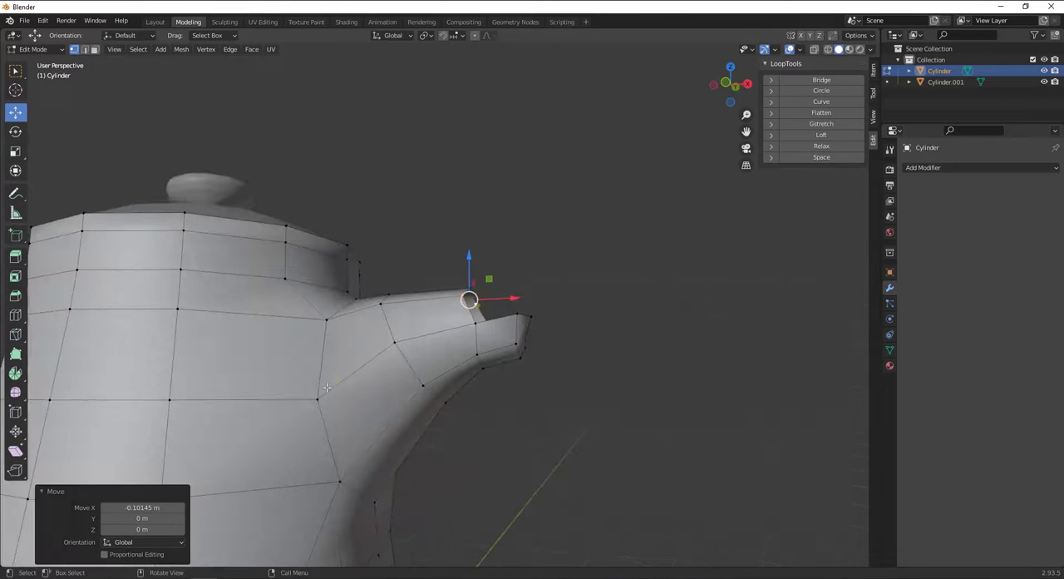
Edge-slide the two edges joining the spout's front side to the body by a factor of about -0.318, away from the spout.
click(318, 400)
scroll(327, 415, down, 3)
scroll(354, 366, up, 1)
key(KP_1)
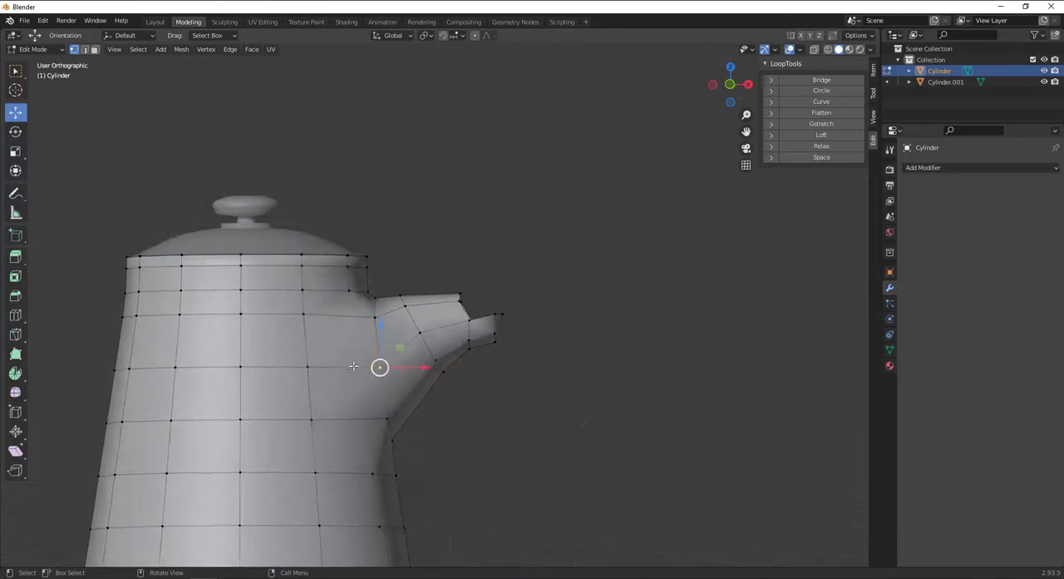
scroll(353, 366, up, 2)
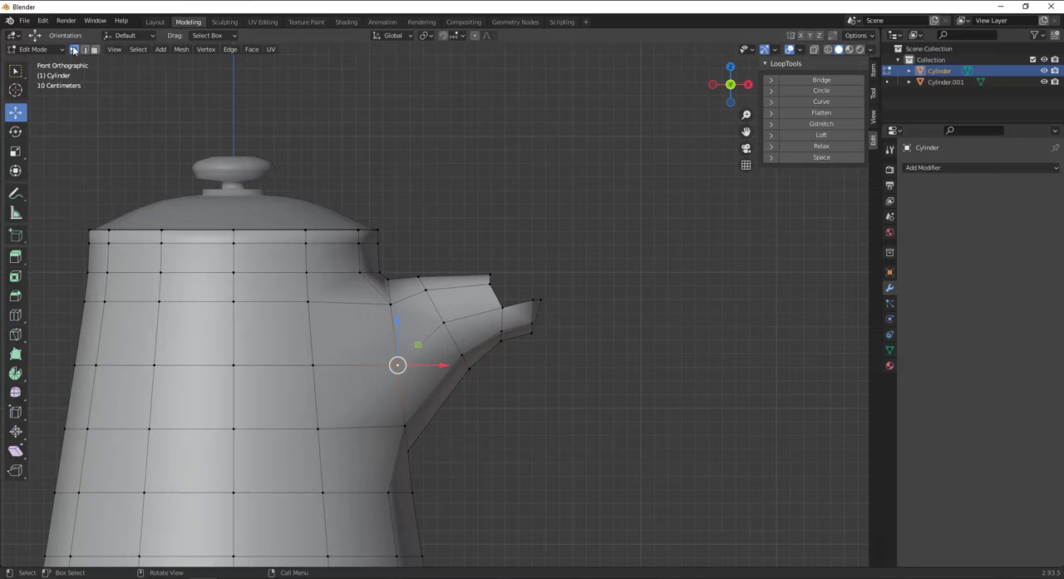
click(84, 50)
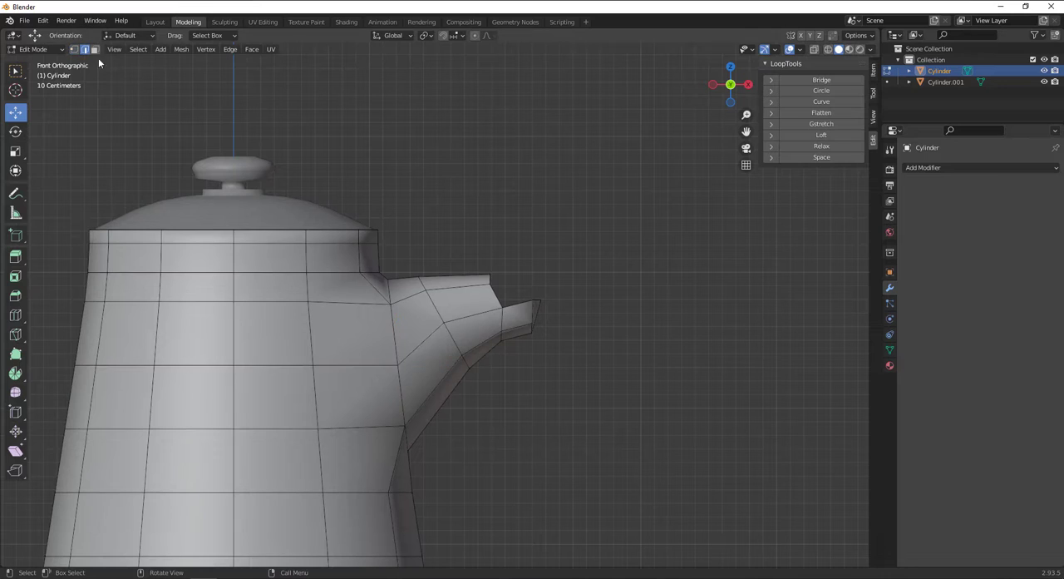
shift+click(393, 404)
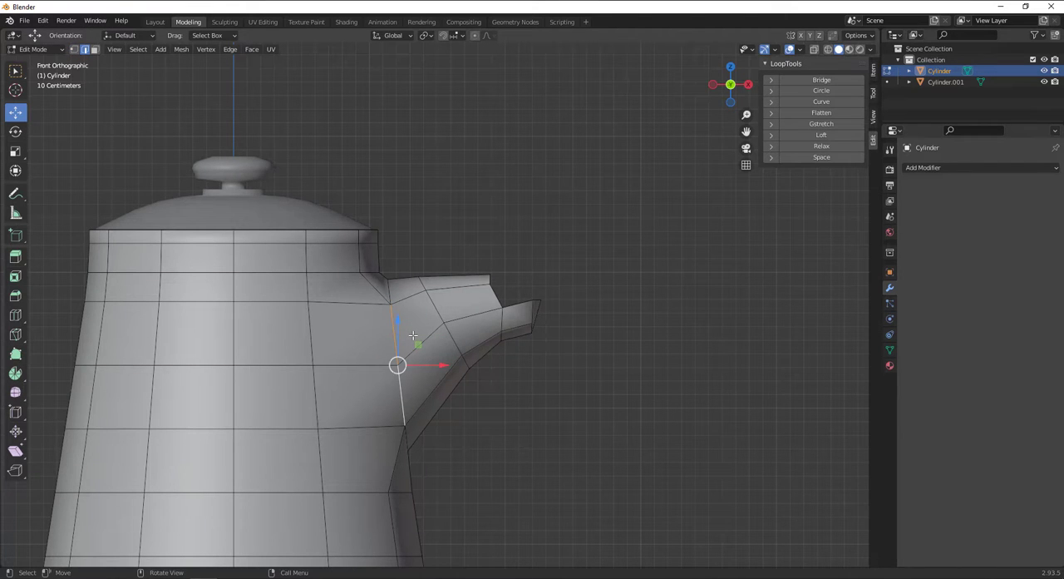
key(g)
key(g)
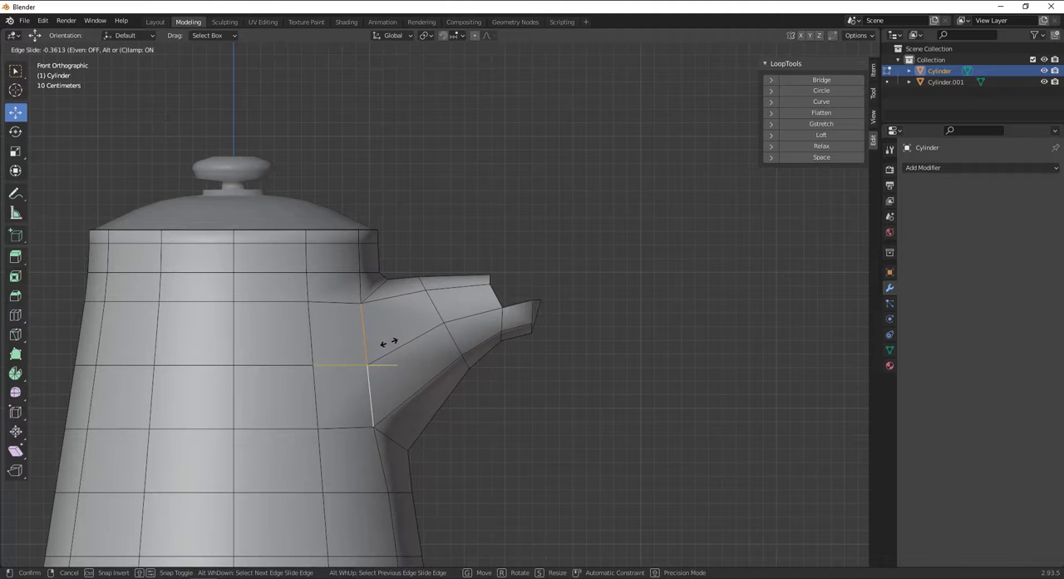
click(416, 345)
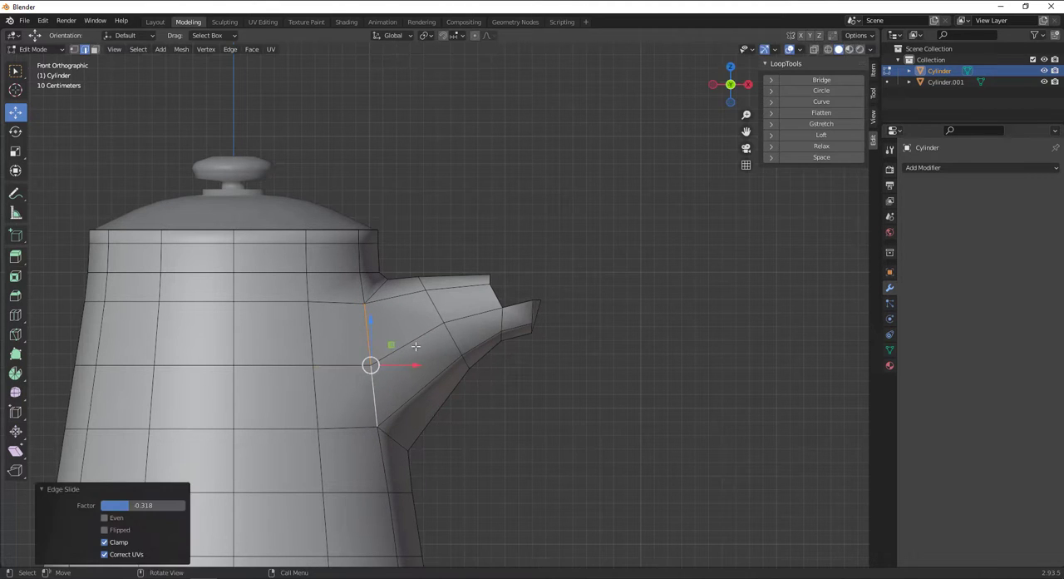
Edge-slide the two matching edges on the opposite side of the spout's base away from the spout.
alt+drag(631, 368, 355, 351)
click(460, 328)
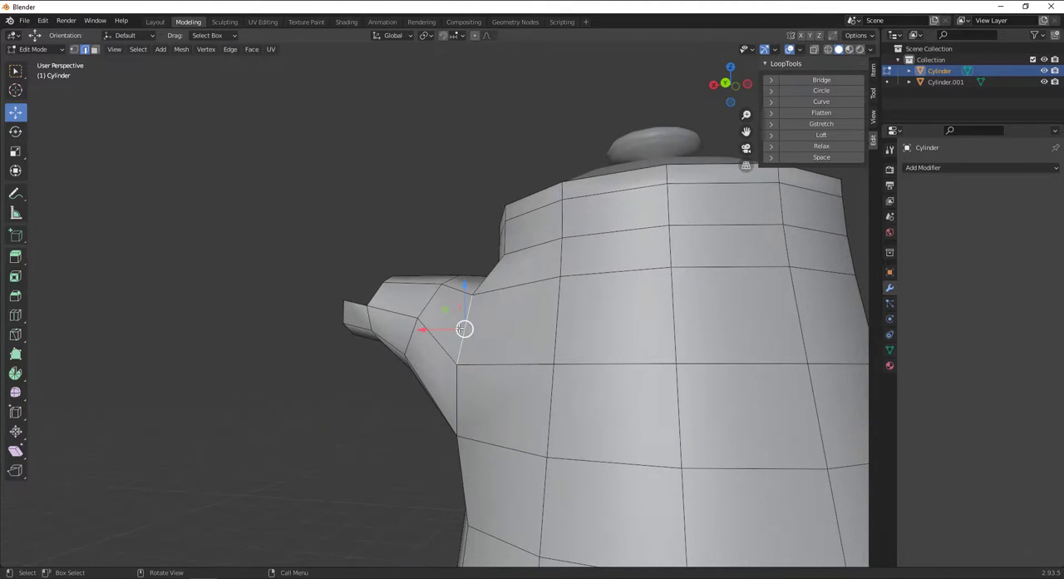
alt+drag(456, 376, 490, 363)
key(g)
key(g)
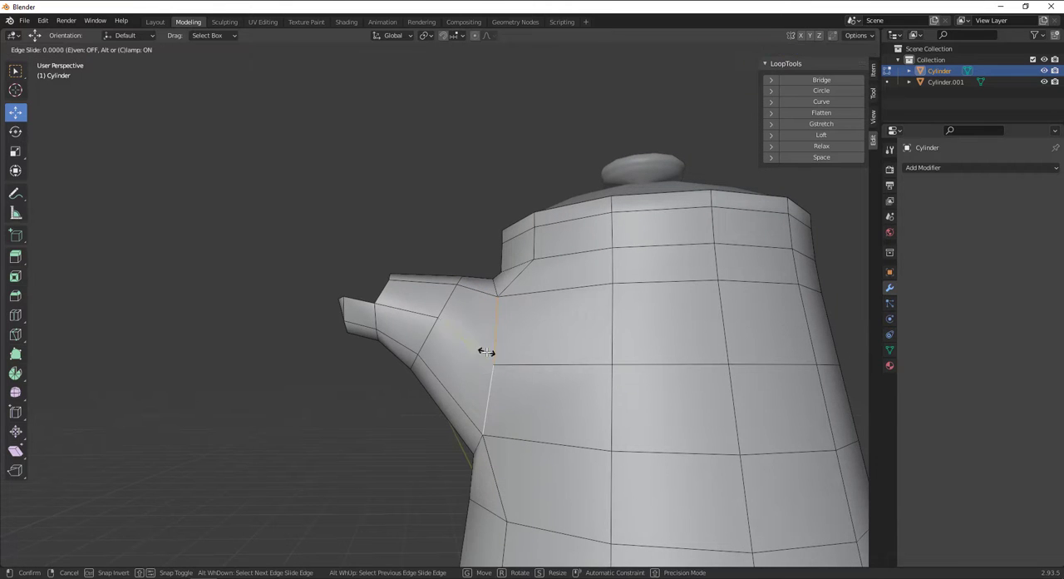
click(511, 352)
click(435, 241)
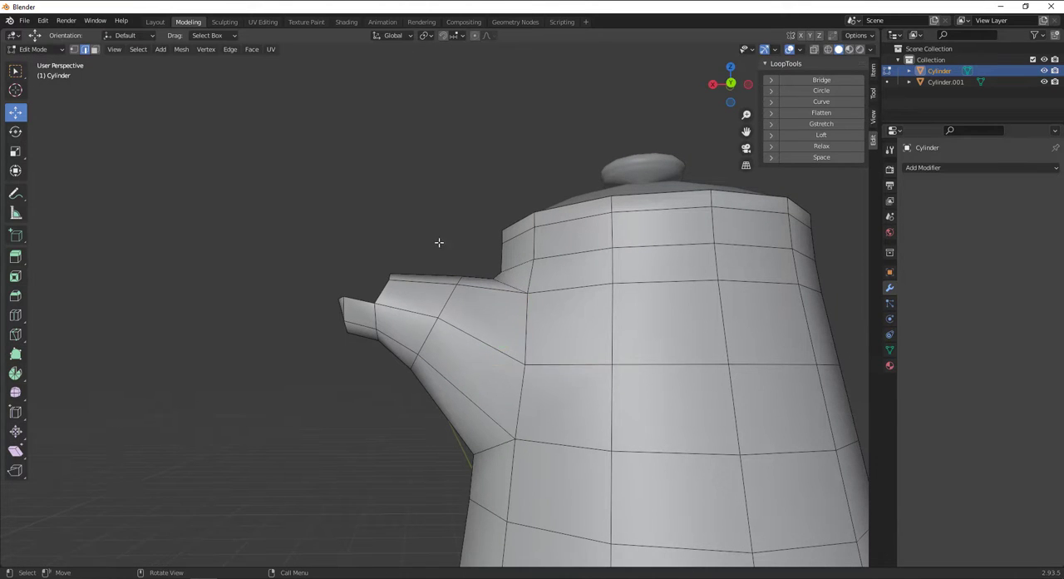
alt+drag(435, 241, 418, 284)
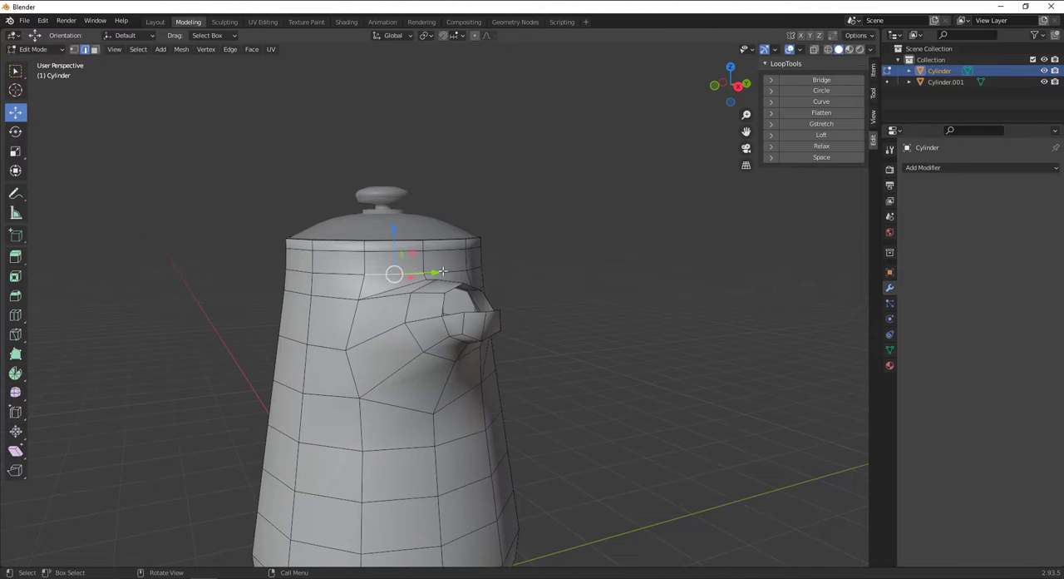
click(443, 271)
shift+click(419, 274)
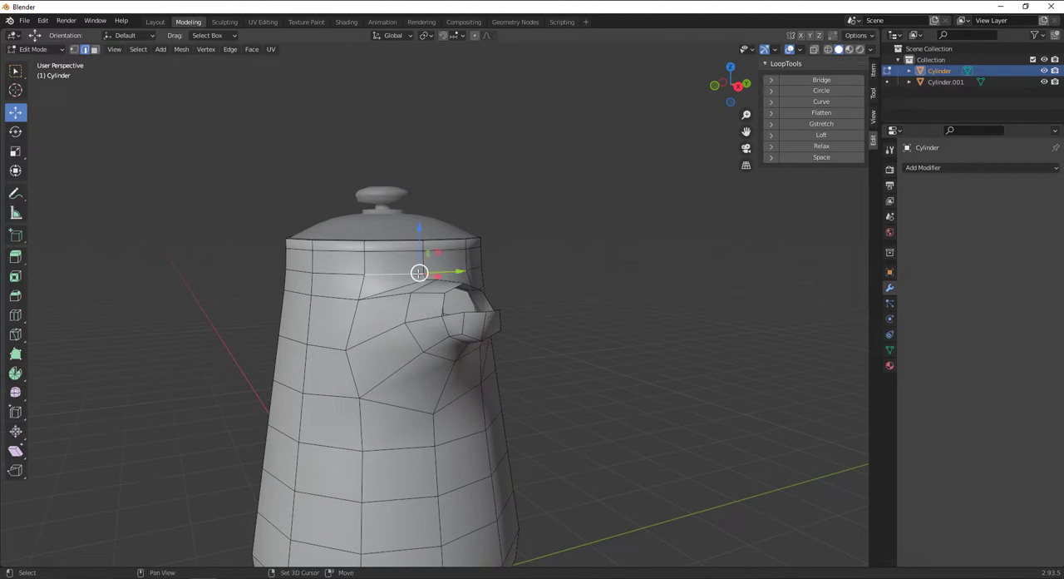
key(g)
key(g)
click(506, 293)
click(542, 303)
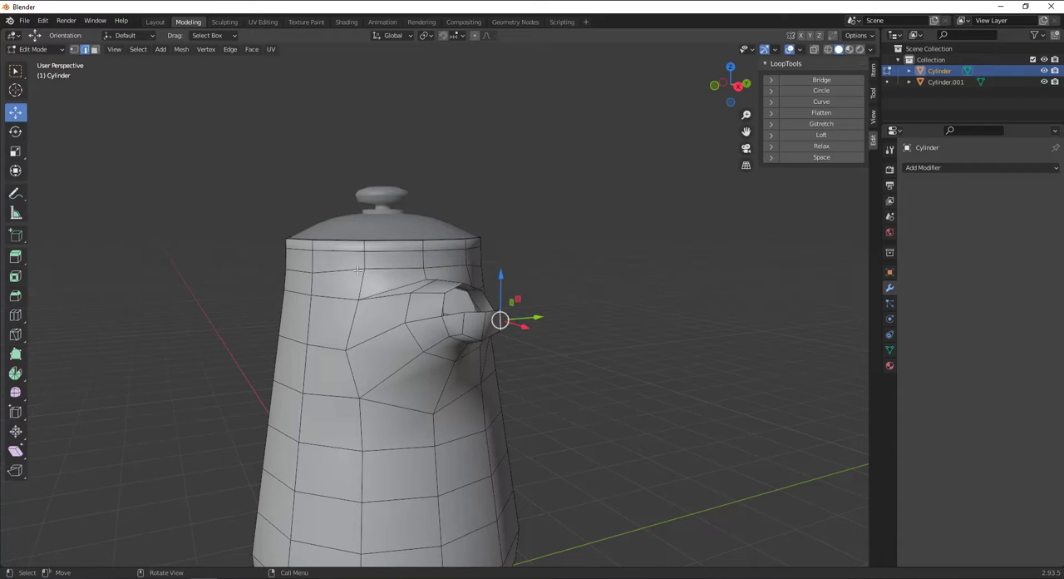
Vertex-slide the two body vertices above either side of the spout down toward its base.
click(74, 50)
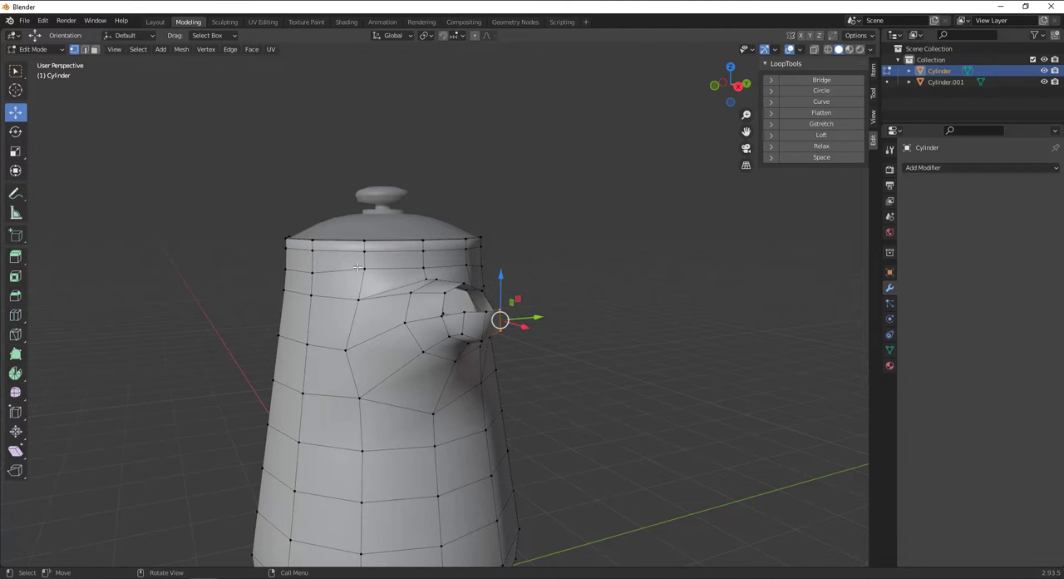
click(359, 267)
shift+click(468, 273)
scroll(534, 280, up, 2)
shift+middle_drag(523, 284, 526, 321)
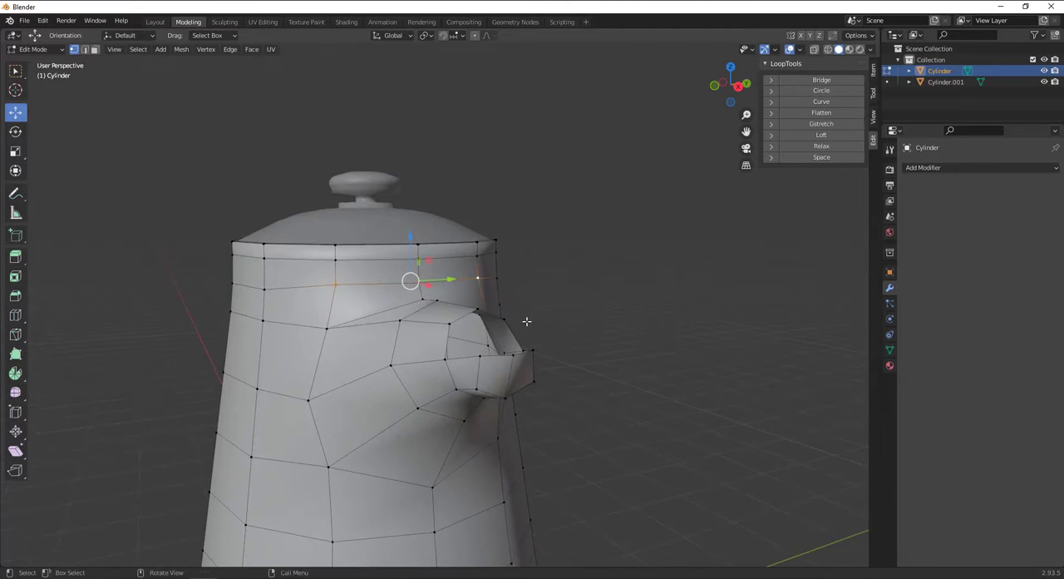
key(shift+v)
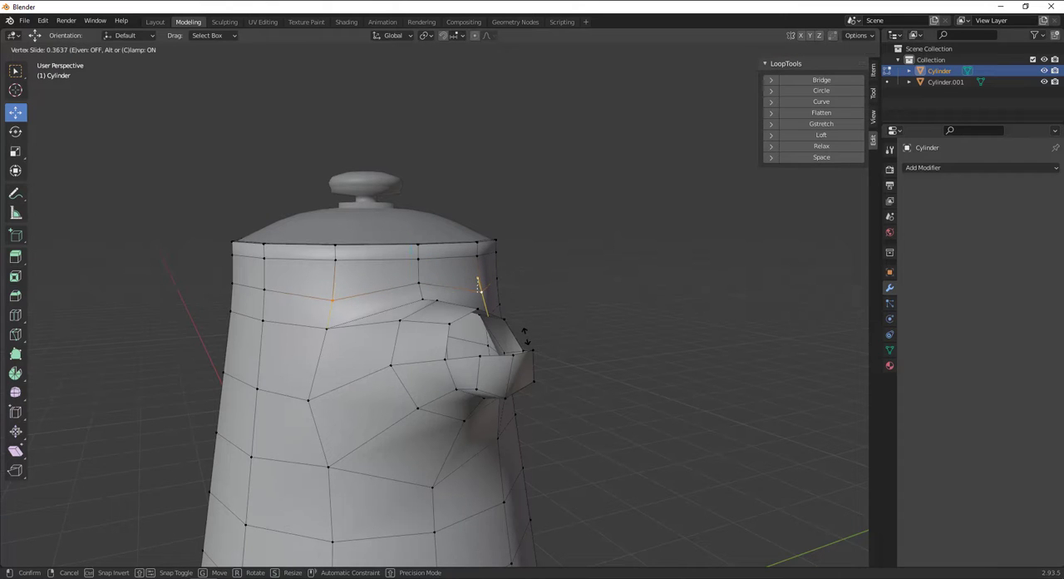
click(526, 339)
Vertex-slide the two body vertices below either side of the spout slightly up toward its base.
middle_drag(594, 451, 384, 418)
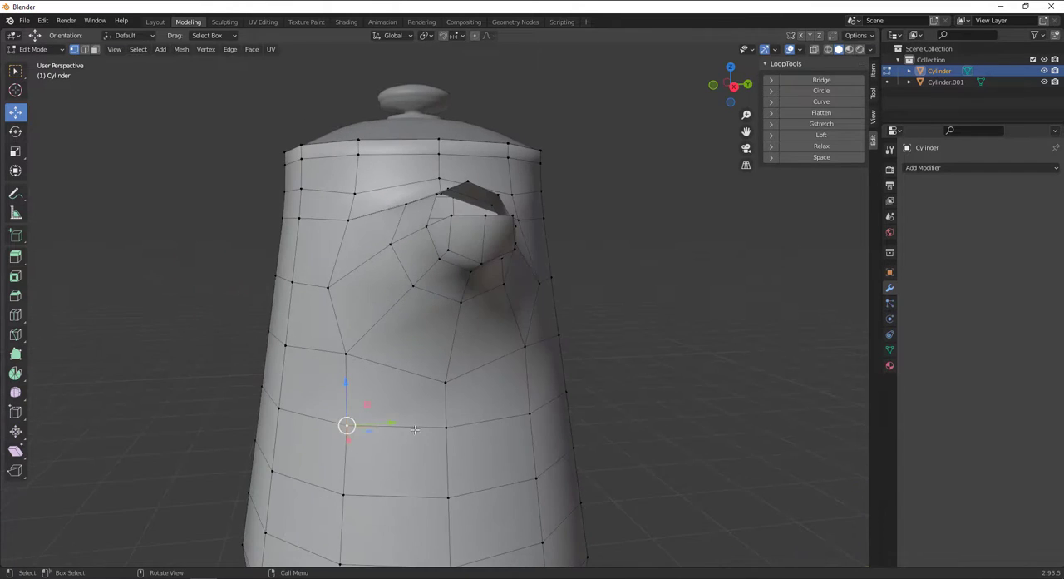
key(shift+v)
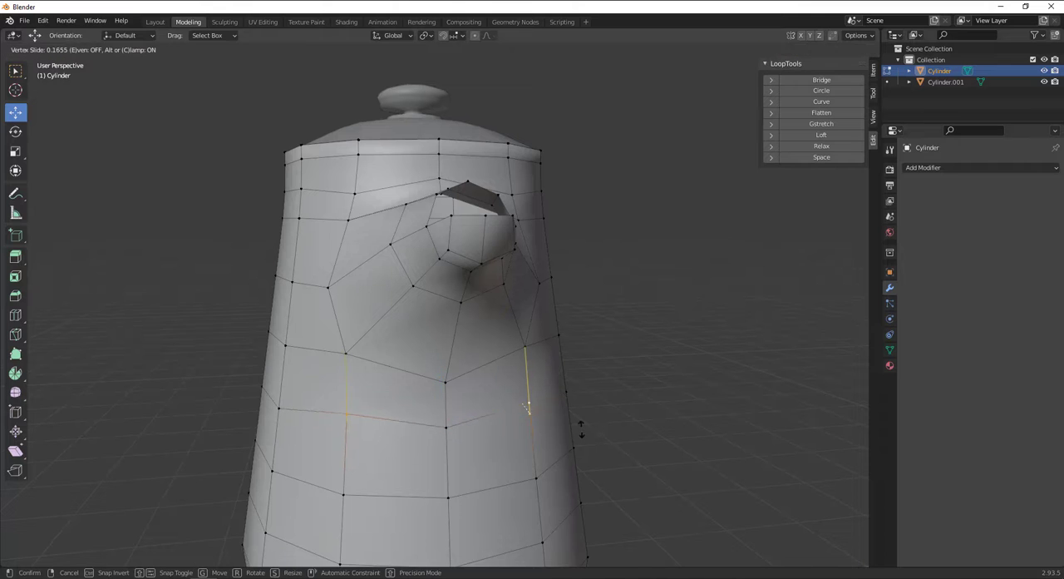
click(527, 404)
middle_drag(590, 329, 523, 366)
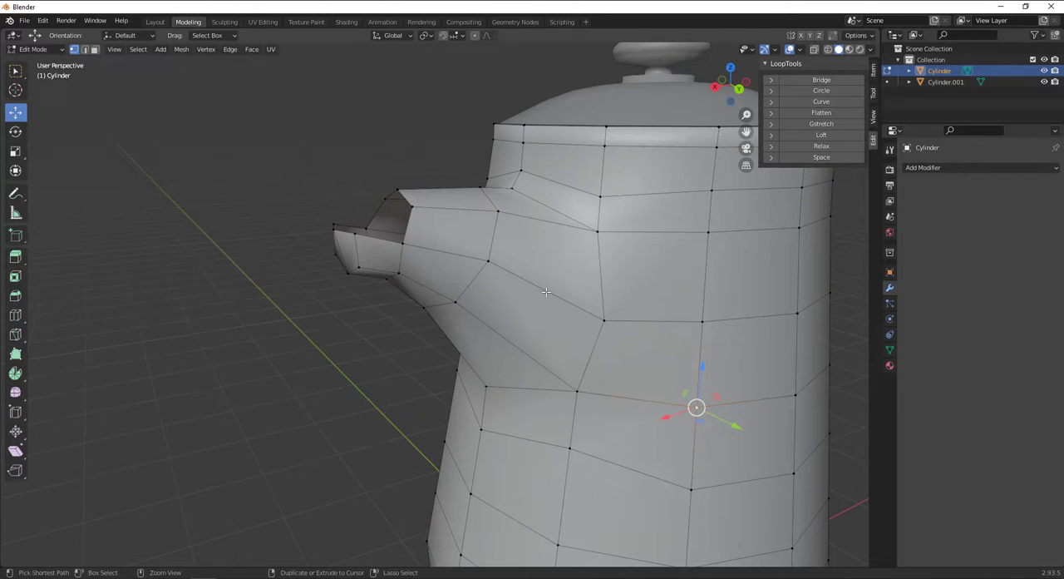
Add a centred edge loop around the spout between its base and its first ring, and clear the selection.
alt+click(546, 291)
key(g)
key(g)
right_click(547, 291)
middle_drag(547, 291, 685, 316)
key(alt+a)
scroll(541, 301, down, 2)
shift+middle_drag(418, 323, 290, 131)
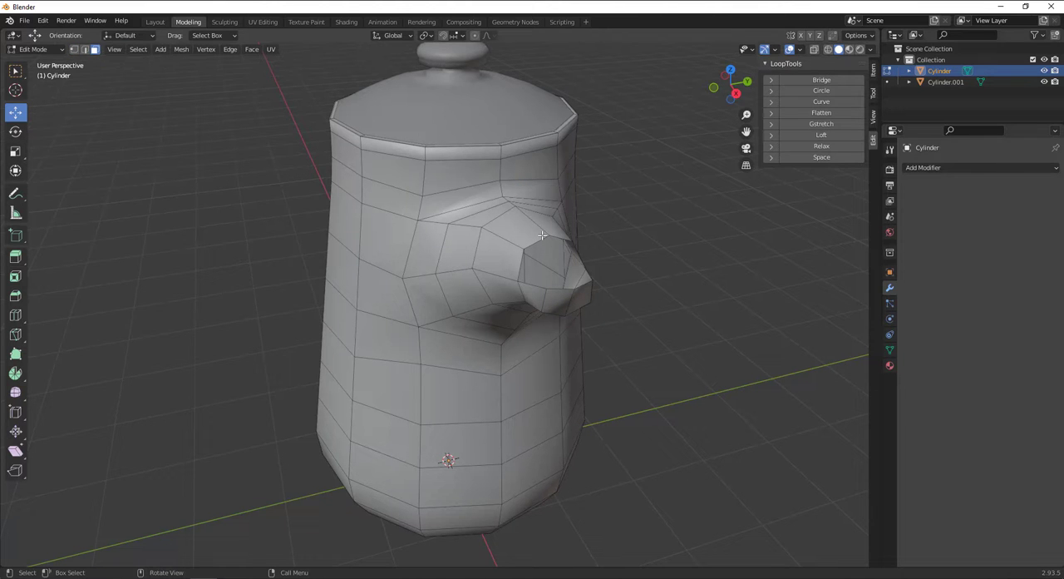
Select the edge loop around the spout's open end in edge mode and activate the Extrude Region tool.
click(85, 50)
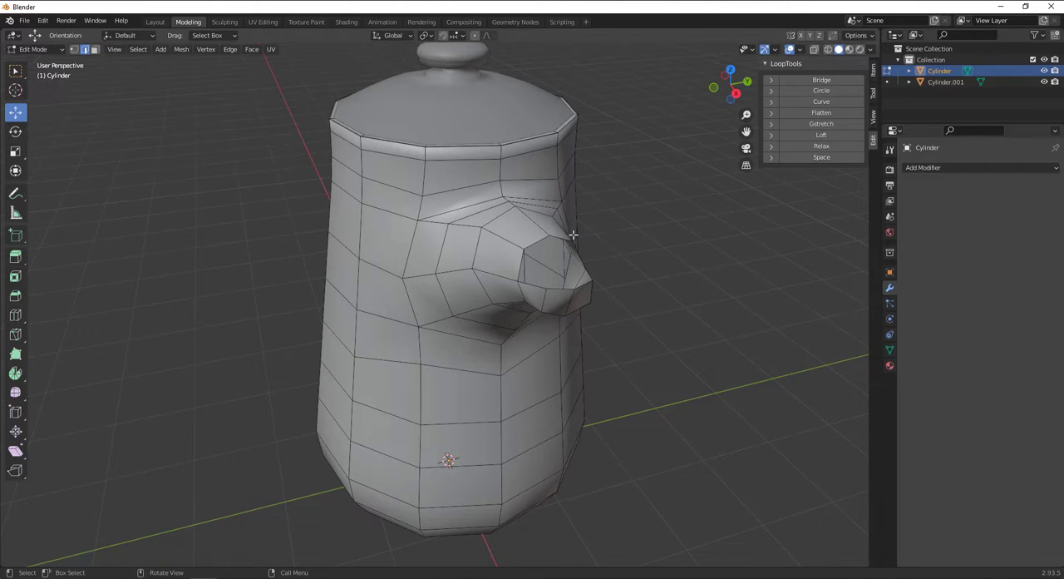
scroll(538, 245, up, 2)
shift+middle_drag(606, 259, 499, 295)
middle_drag(499, 295, 537, 227)
alt+click(540, 211)
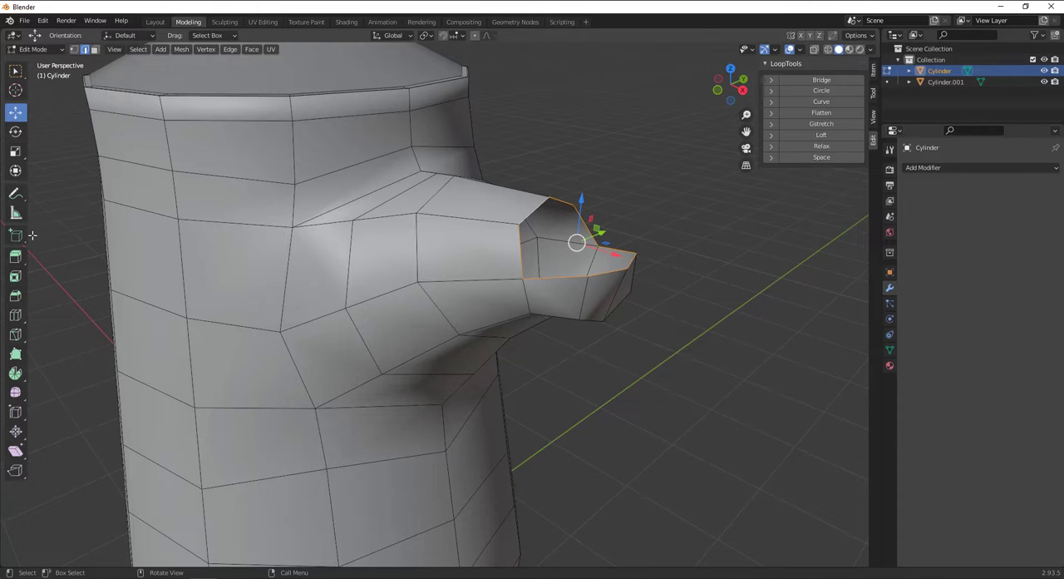
click(14, 258)
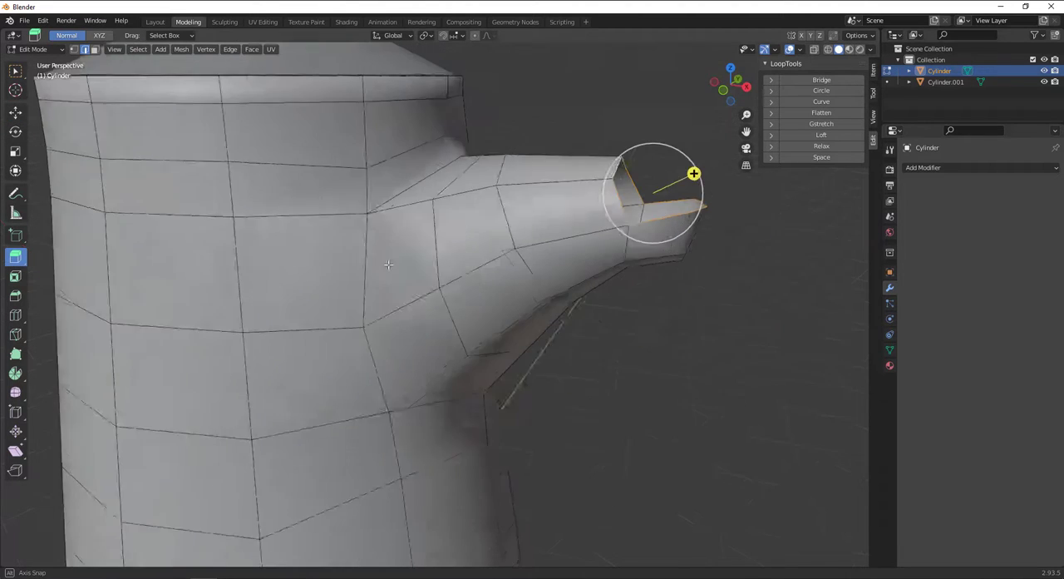
click(100, 35)
middle_drag(378, 146, 491, 179)
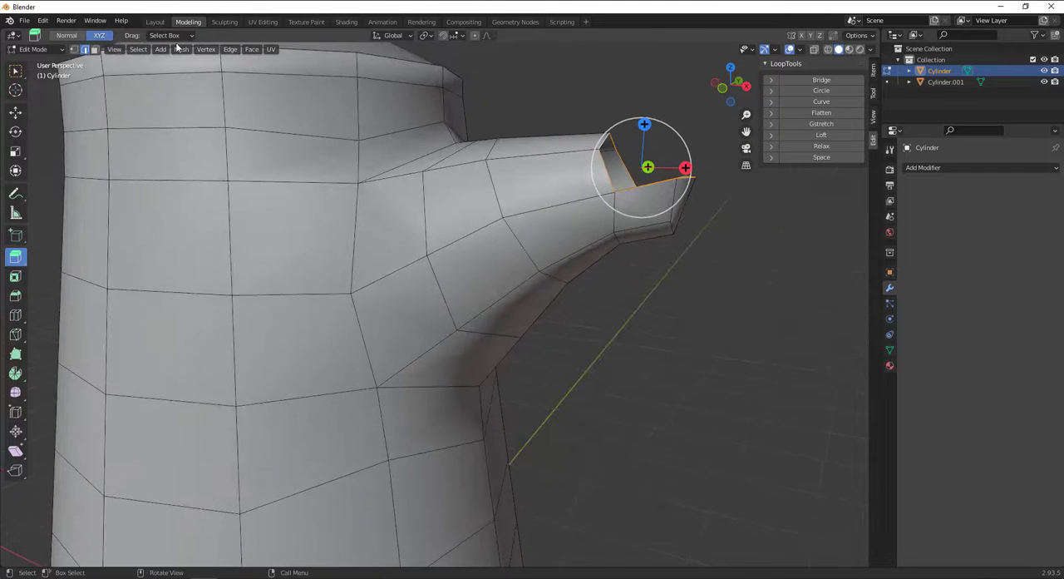
click(171, 35)
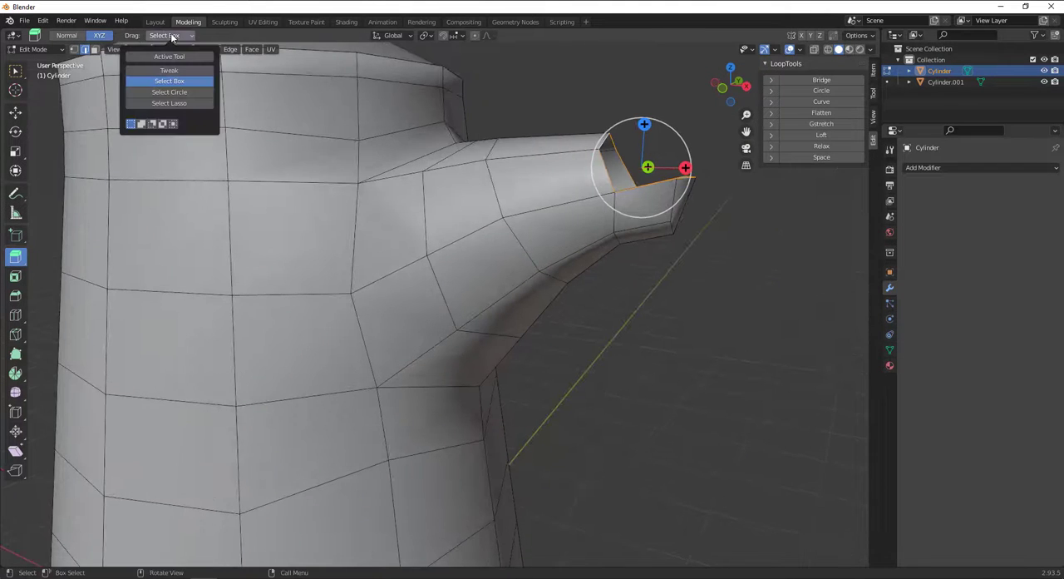
click(394, 36)
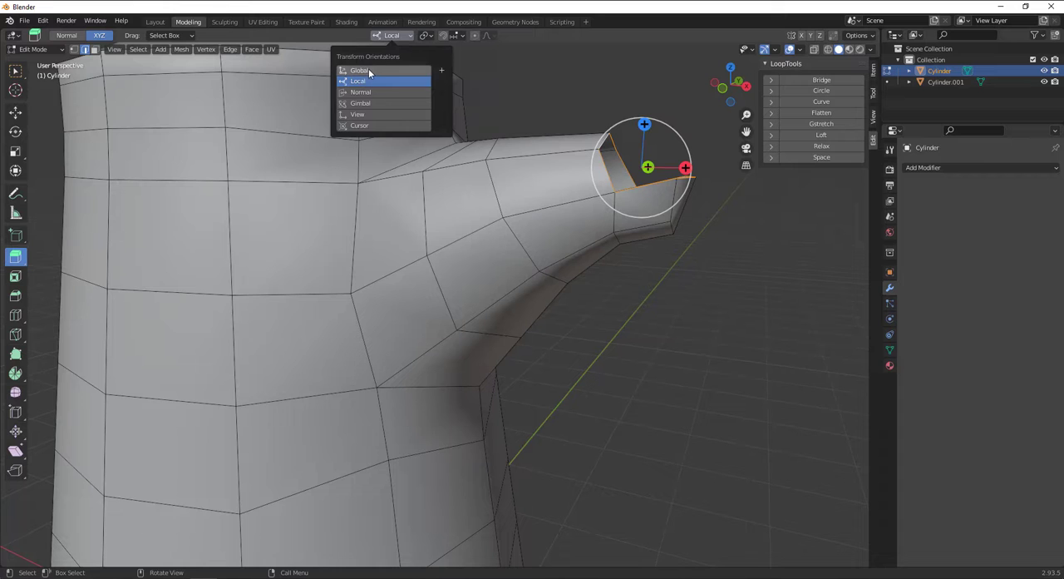
click(67, 35)
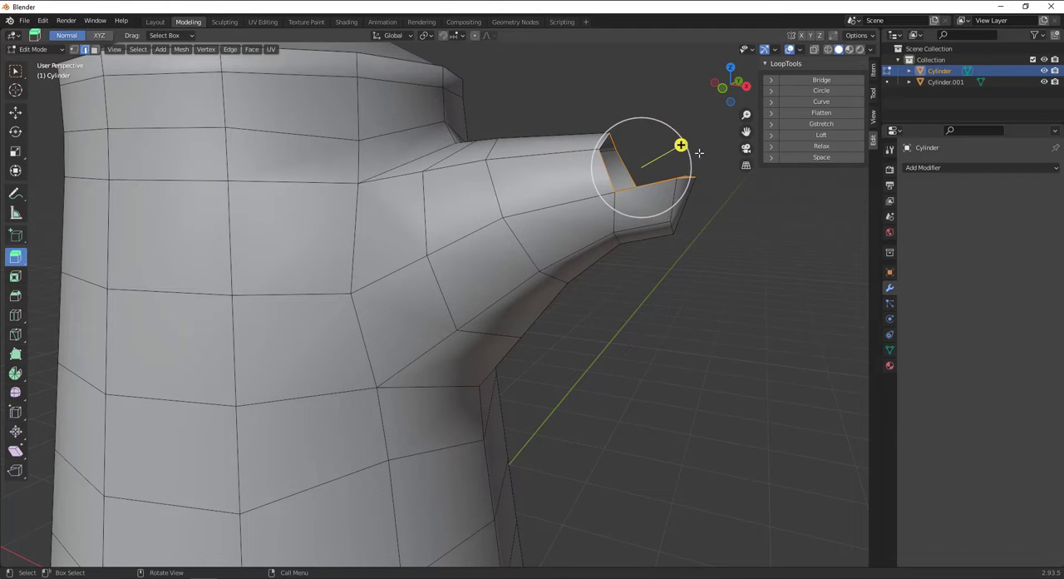
Extrude the spout's rim loop about 0.022 m inward along its normal and scale it to 0.83.
mouse_move(682, 146)
mouse_down()
mouse_move(654, 148)
mouse_move(664, 142)
mouse_up()
middle_drag(665, 142, 620, 261)
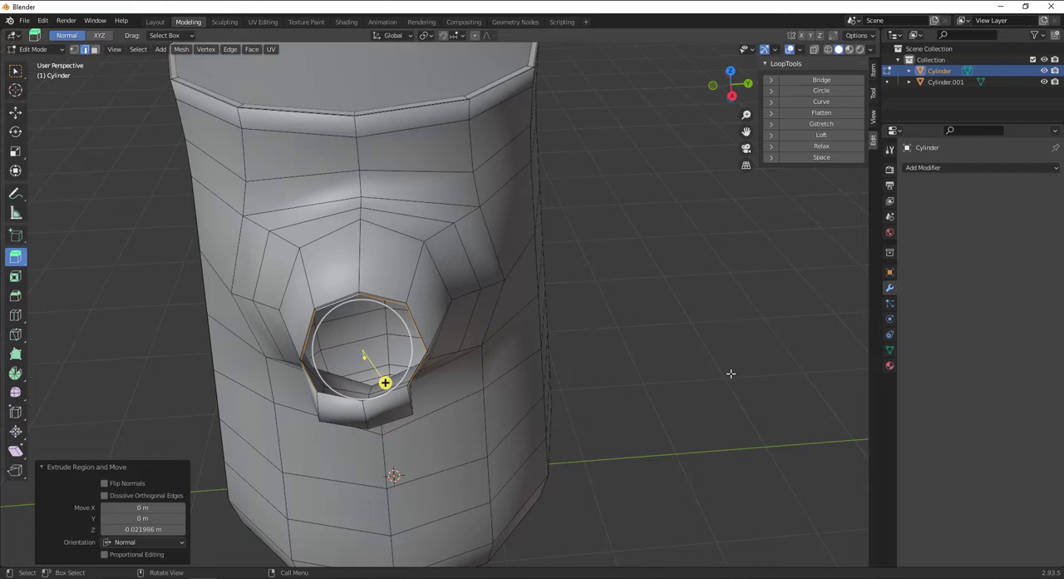
click(666, 363)
Extrude the inner rim loop about 0.039 m down into the spout along its normal and rescale it.
middle_drag(532, 353, 647, 309)
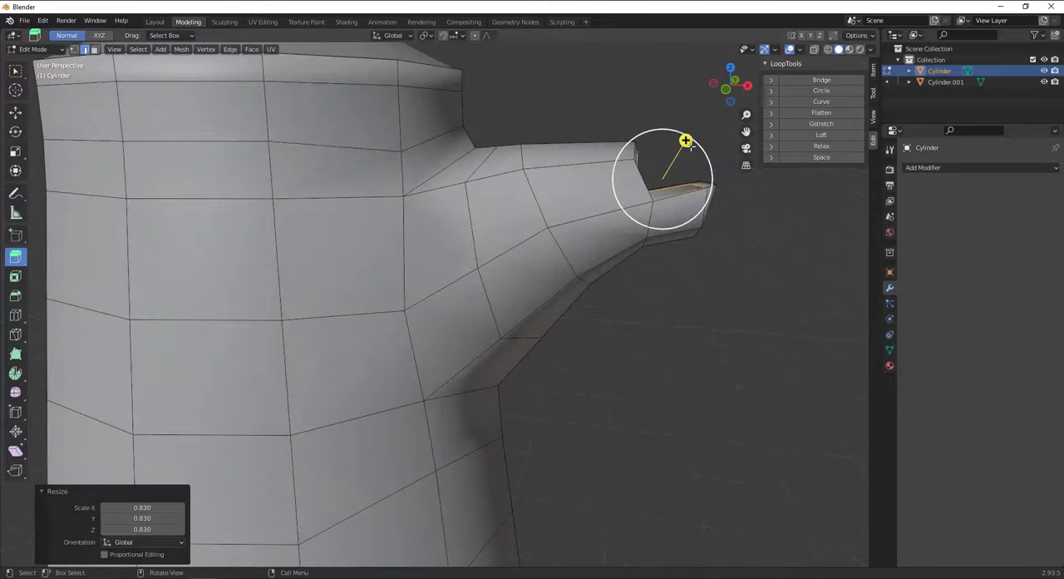
drag(689, 144, 691, 169)
middle_drag(691, 171, 582, 195)
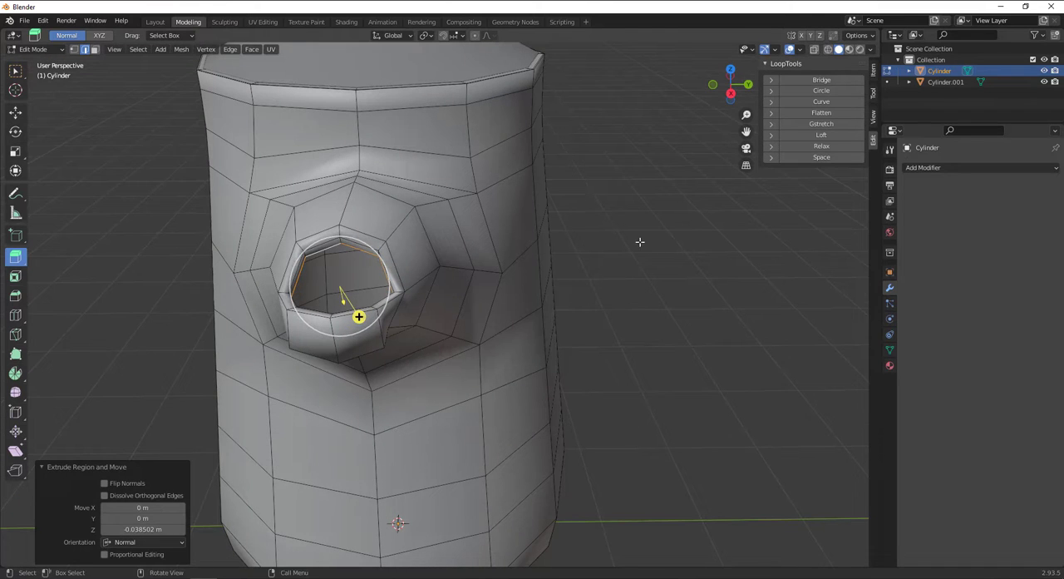
key(s)
click(673, 257)
click(553, 251)
Add an edge loop on the spout's rim face close to its outer edge, with a slide factor of 0.967.
scroll(390, 242, up, 3)
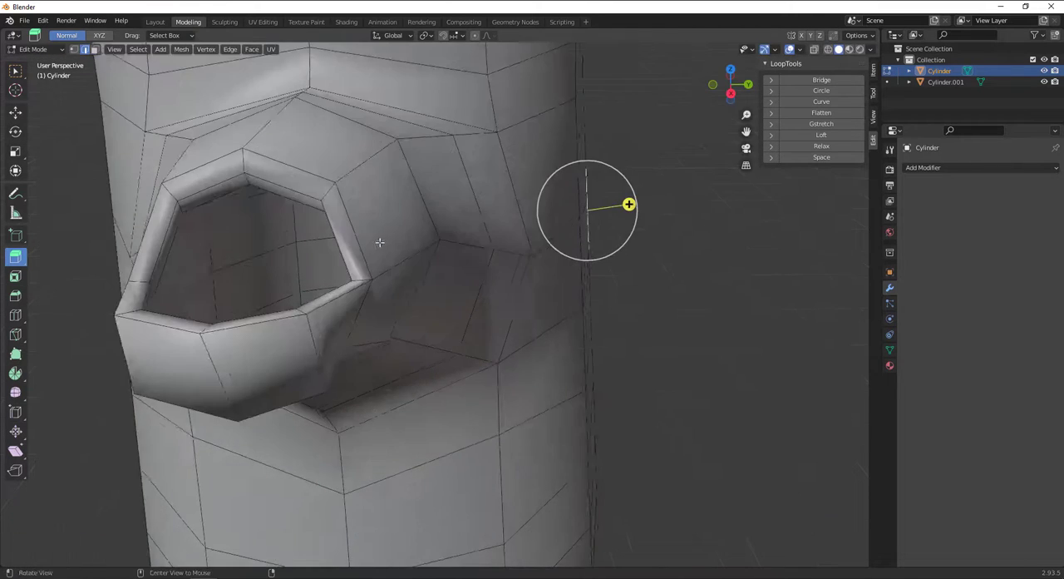
alt+drag(380, 242, 595, 227)
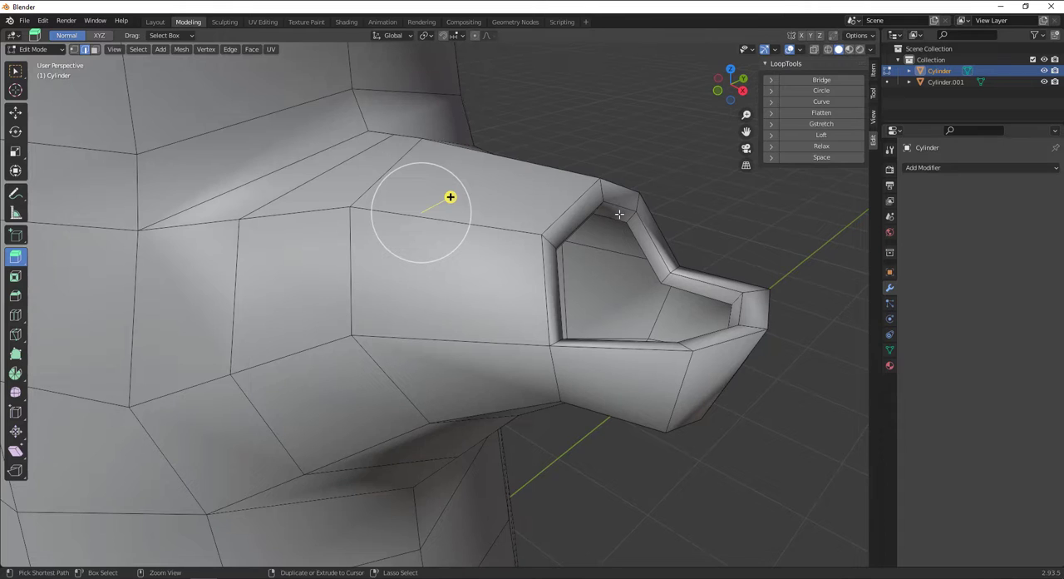
key(ctrl+r)
click(602, 189)
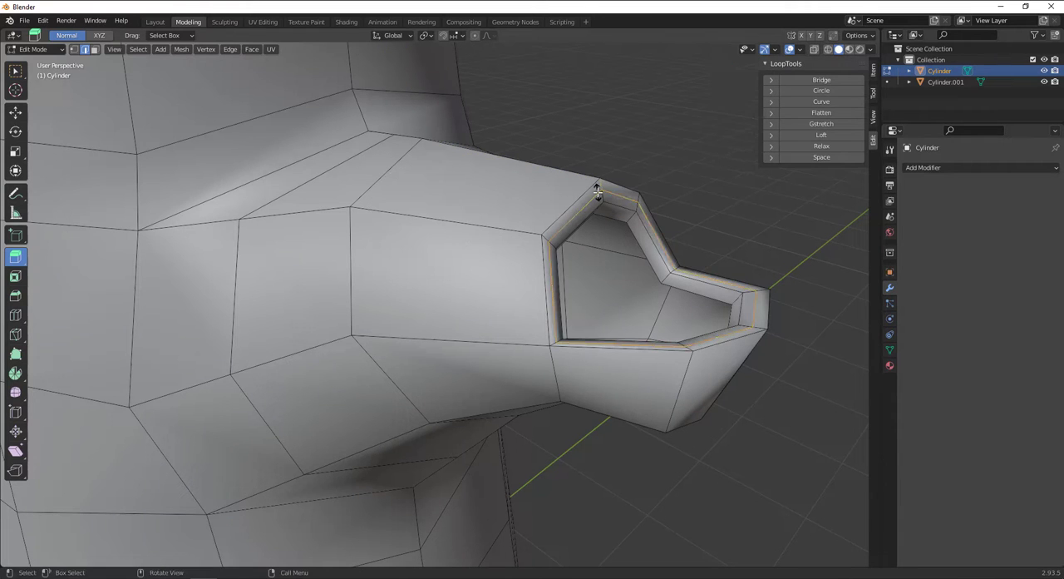
click(602, 194)
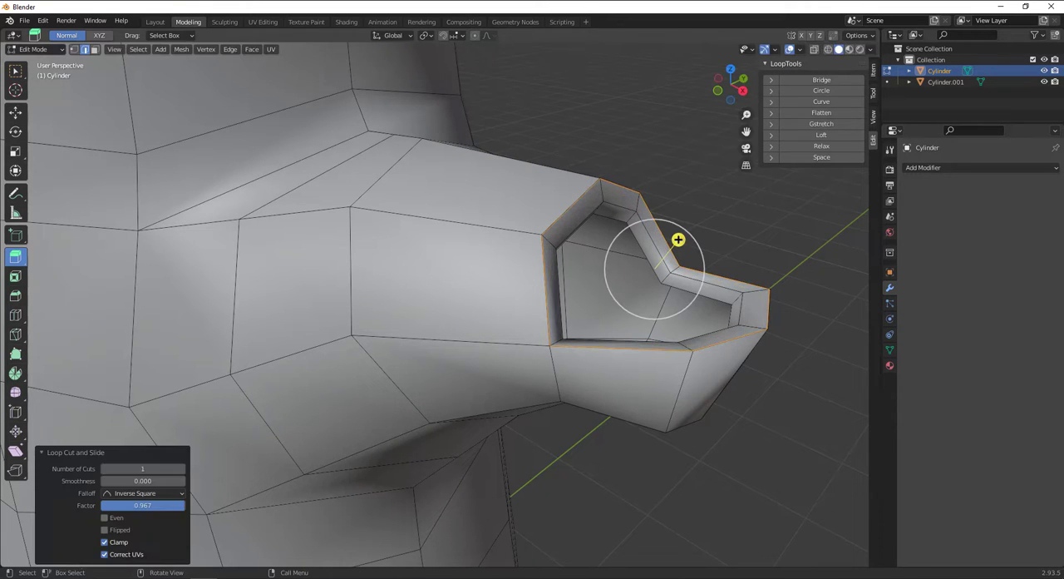
Add an edge loop near the rim's inner edge with factor 0.652 and another just inside the spout, and clear the selection.
key(ctrl+r)
click(625, 213)
click(631, 219)
key(ctrl+r)
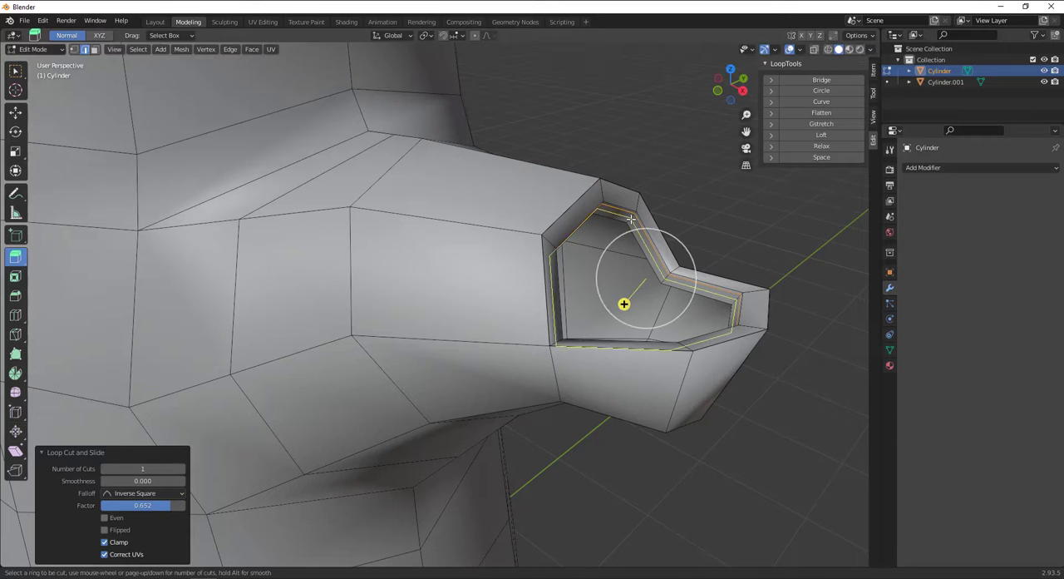
click(631, 218)
click(630, 221)
click(740, 263)
Return the pot body to Object Mode and add a Subdivision Surface modifier to it.
scroll(742, 264, down, 2)
middle_drag(741, 263, 742, 250)
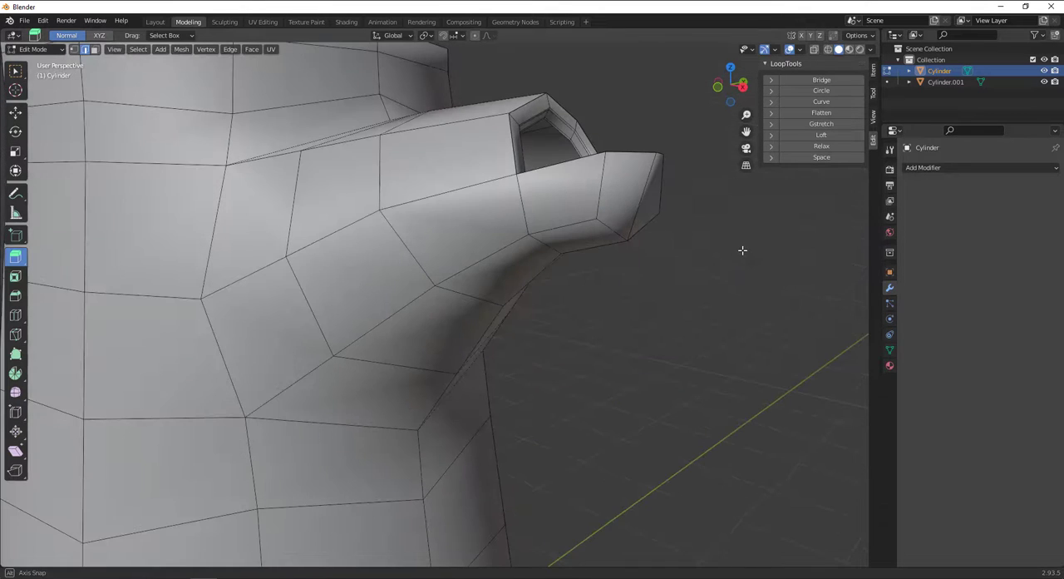
mouse_move(742, 250)
alt+mouse_down()
mouse_move(741, 178)
mouse_move(746, 252)
alt+mouse_up()
scroll(746, 252, down, 6)
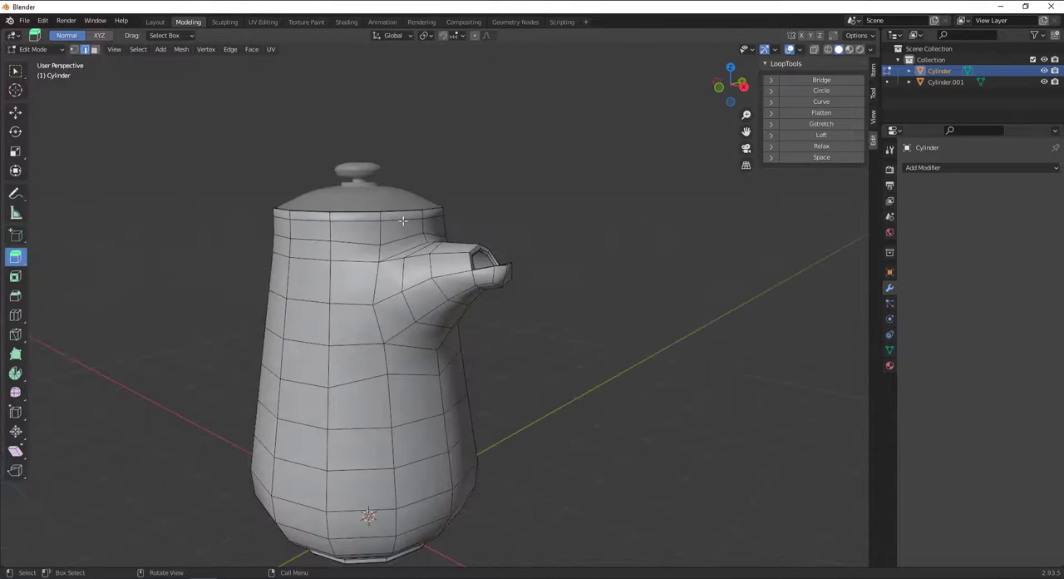
alt+drag(367, 231, 429, 221)
scroll(391, 237, down, 3)
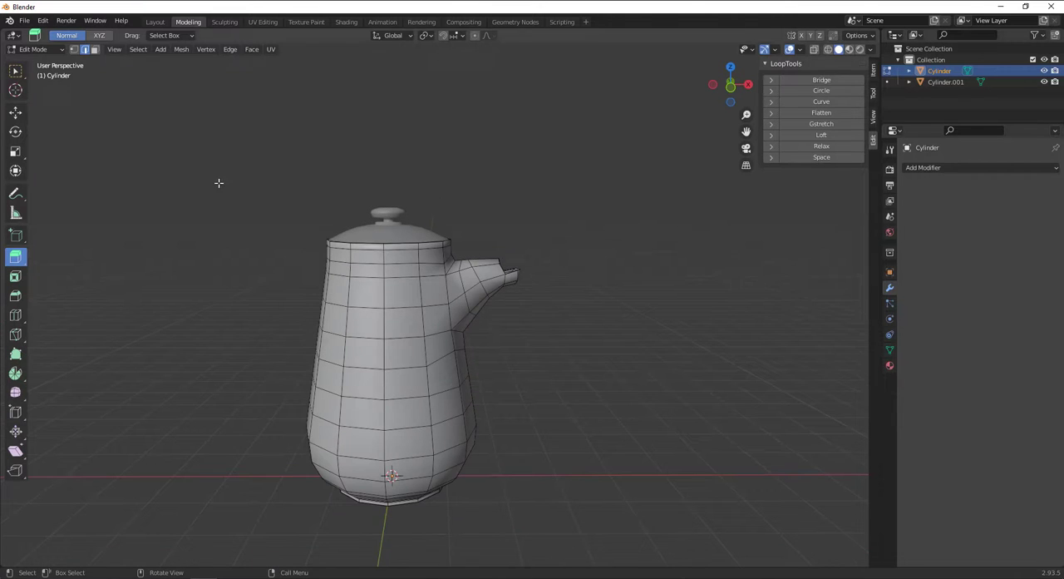
click(33, 50)
click(35, 60)
click(953, 168)
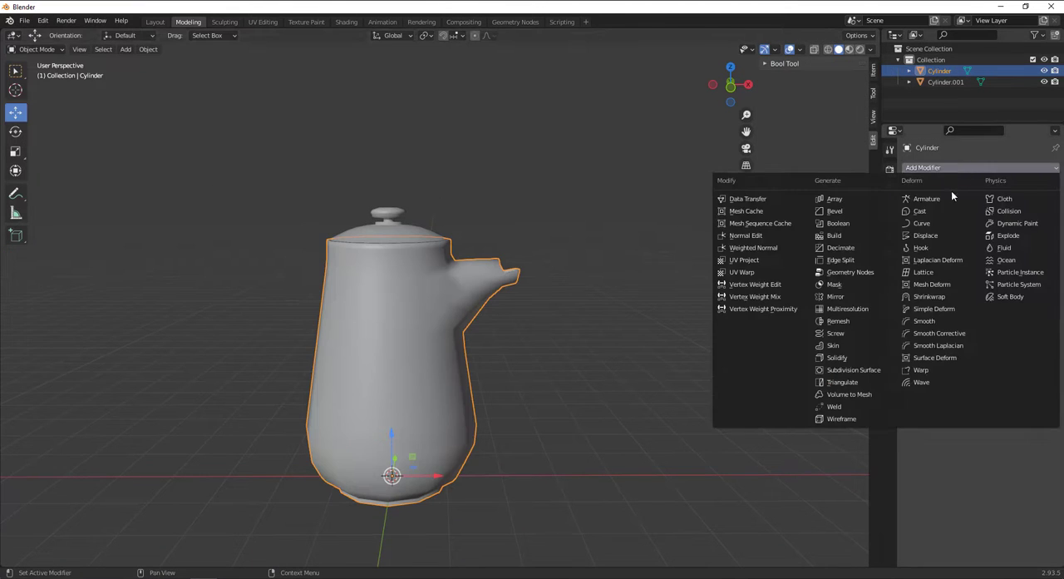
click(857, 370)
Raise the Subdivision modifier's viewport level to 2, inspect the smoothed pot body, and remove the modifier.
alt+drag(570, 308, 596, 301)
key(alt+a)
scroll(394, 299, up, 3)
click(459, 269)
click(1042, 217)
scroll(465, 280, down, 3)
click(538, 282)
scroll(538, 285, down, 3)
scroll(470, 305, up, 4)
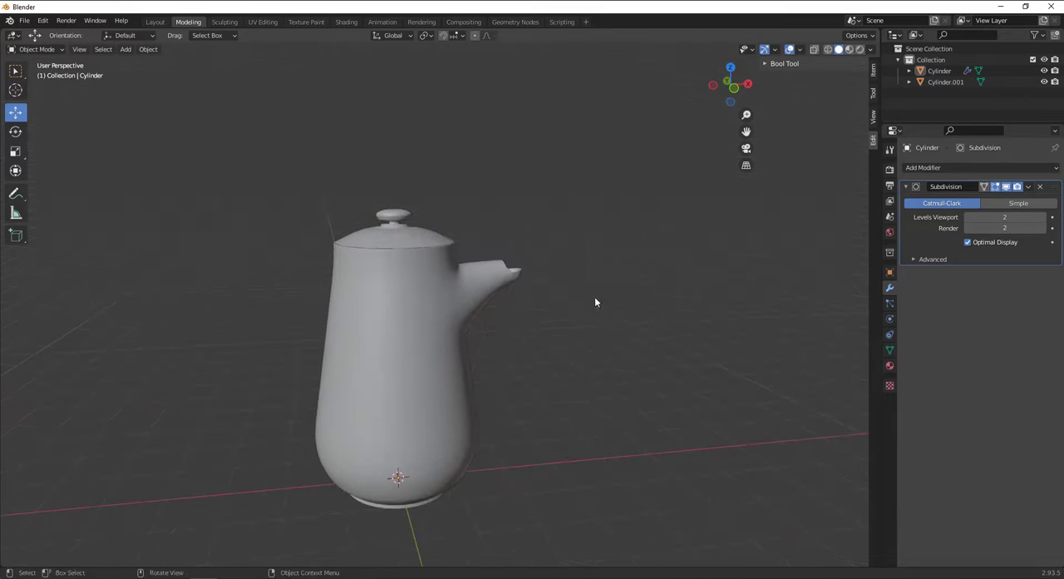
click(1040, 187)
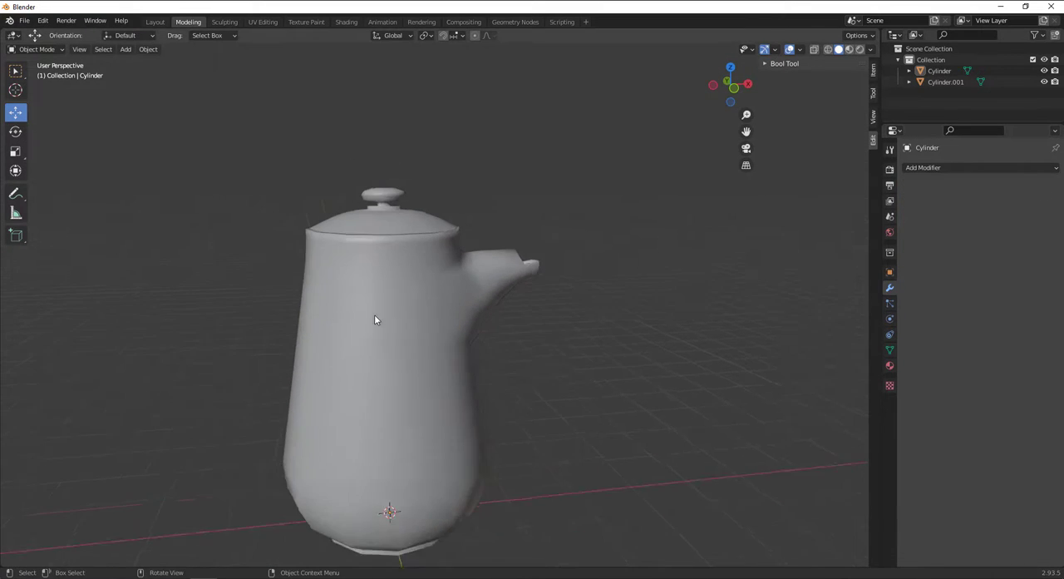
Try extruding one upper body face opposite the spout about 0.94 m outward along its normal as a handle.
alt+drag(378, 334, 464, 287)
click(481, 323)
key(Tab)
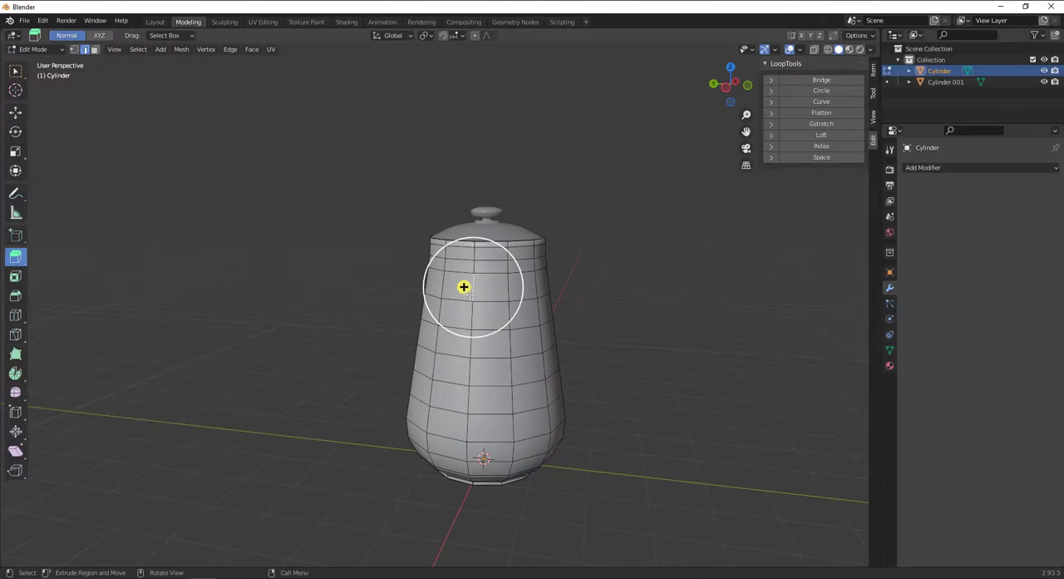
click(95, 50)
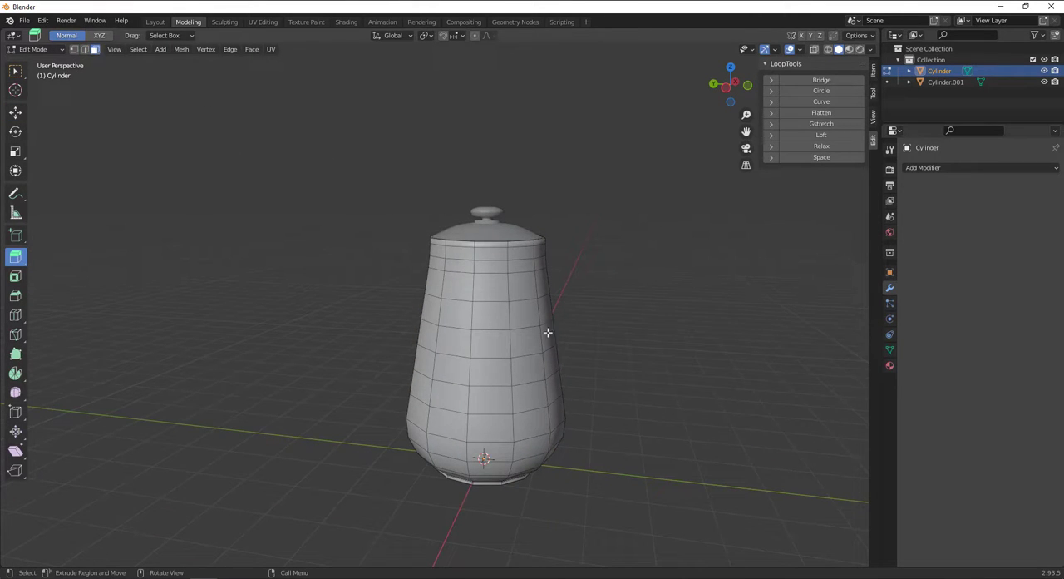
click(457, 286)
mouse_move(398, 330)
alt+mouse_down()
mouse_move(467, 312)
mouse_move(399, 343)
alt+mouse_up()
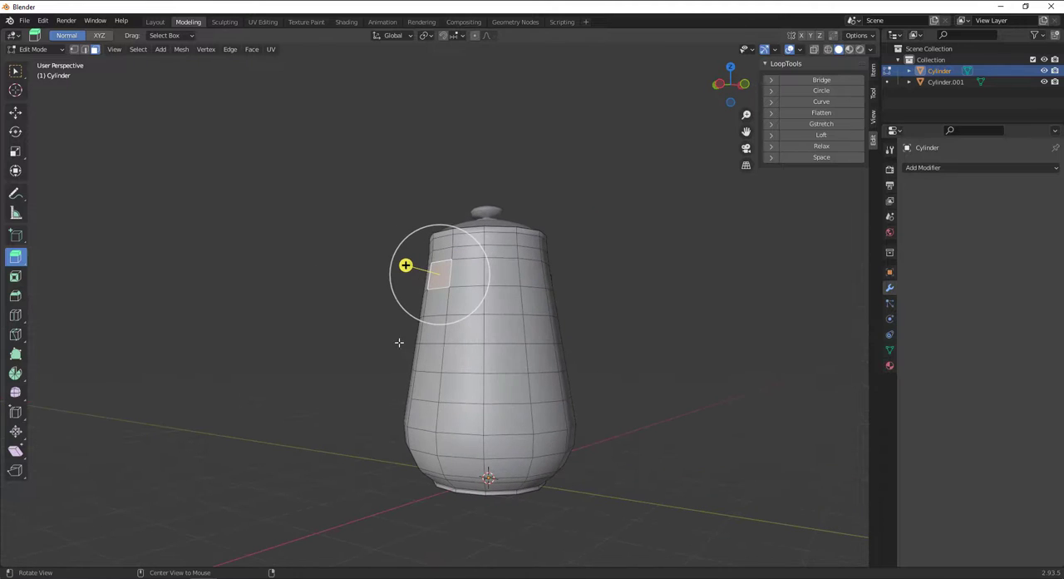
key(KP_1)
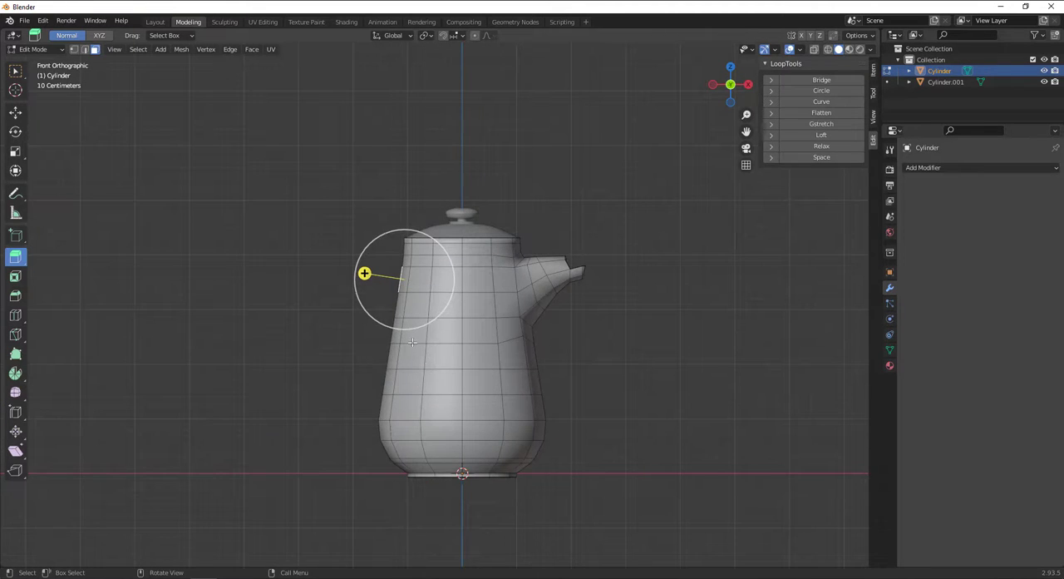
shift+middle_drag(412, 341, 517, 365)
drag(471, 297, 400, 279)
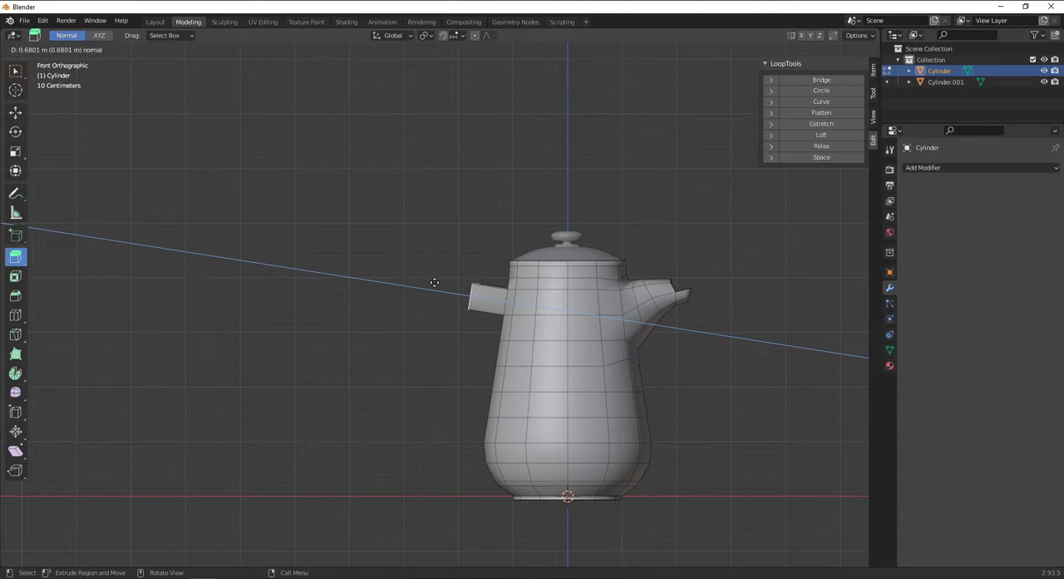
drag(420, 286, 421, 288)
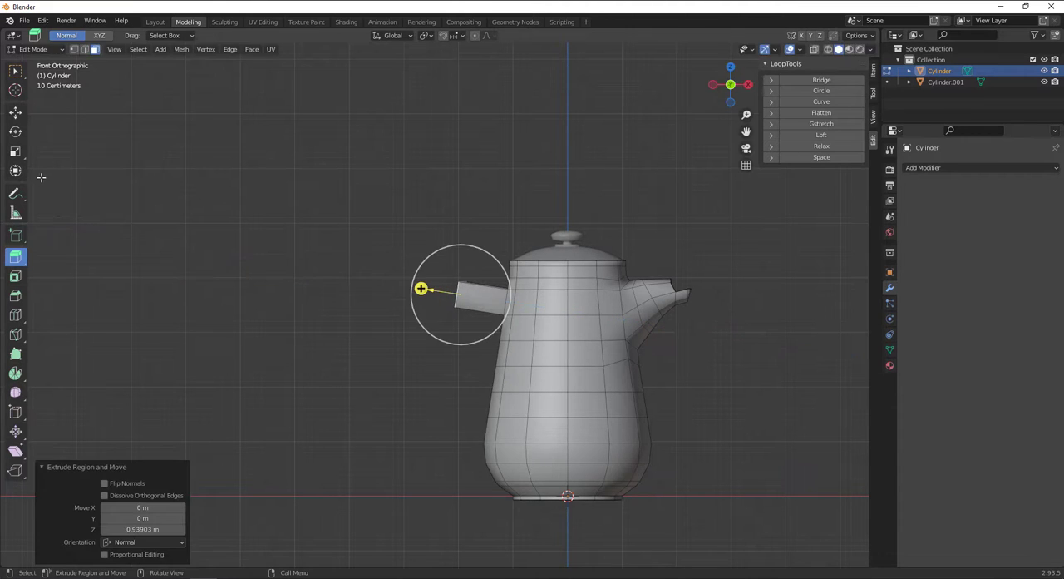
Check the extruded handle piece from above and undo the extrusion and the face selection.
click(15, 112)
click(15, 131)
middle_drag(335, 234, 499, 356)
key(KP_7)
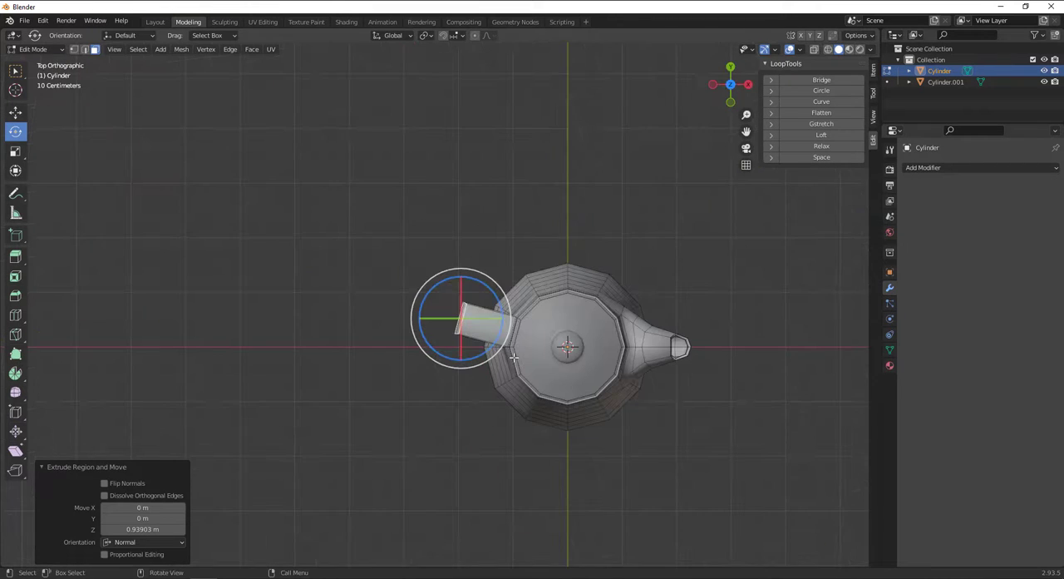
key(ctrl+z)
key(ctrl+z)
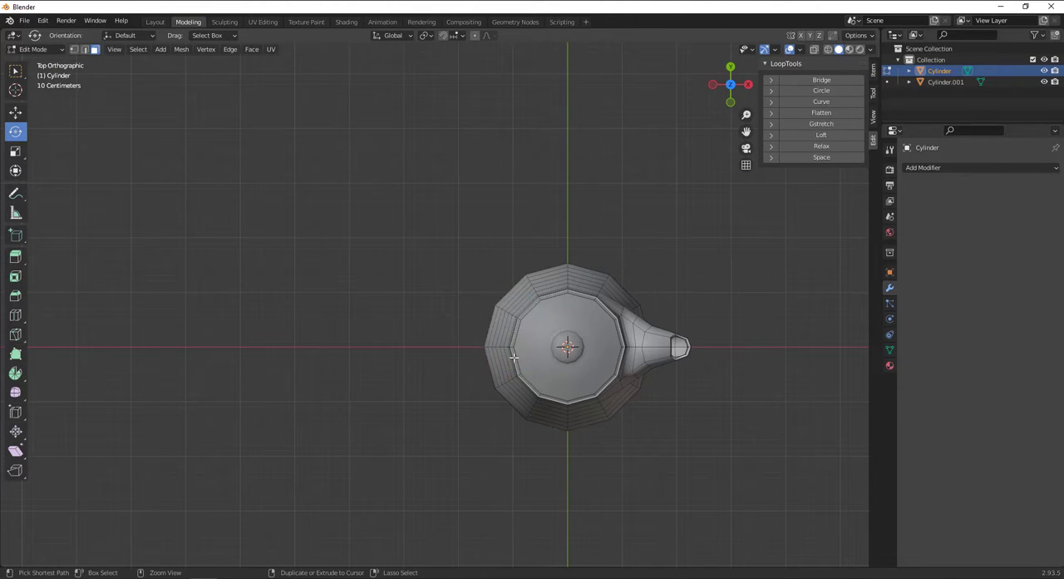
middle_drag(514, 356, 493, 334)
scroll(493, 333, up, 3)
click(480, 308)
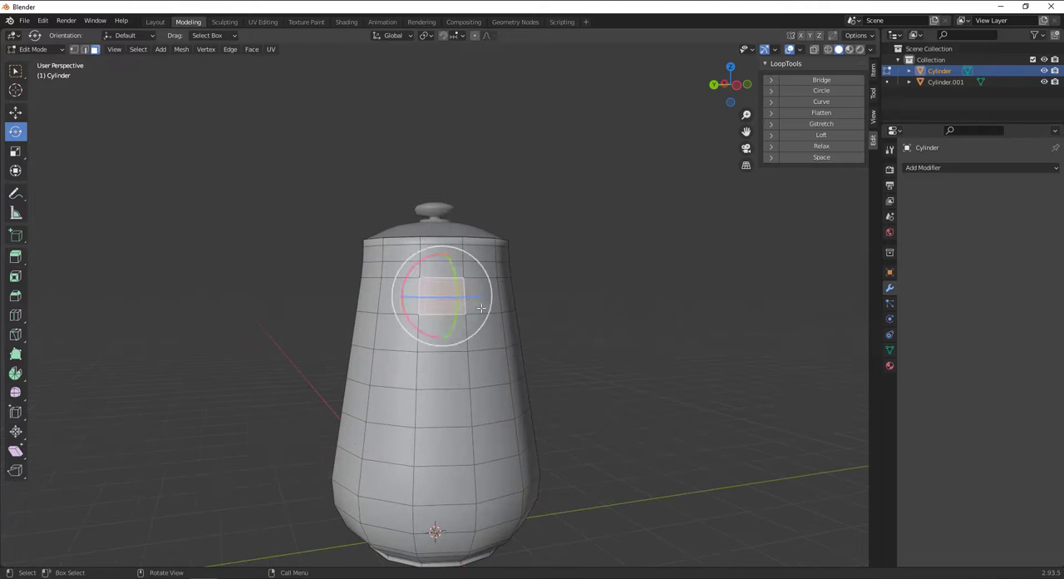
alt+drag(494, 334, 443, 339)
scroll(648, 333, down, 1)
click(651, 332)
scroll(628, 319, down, 3)
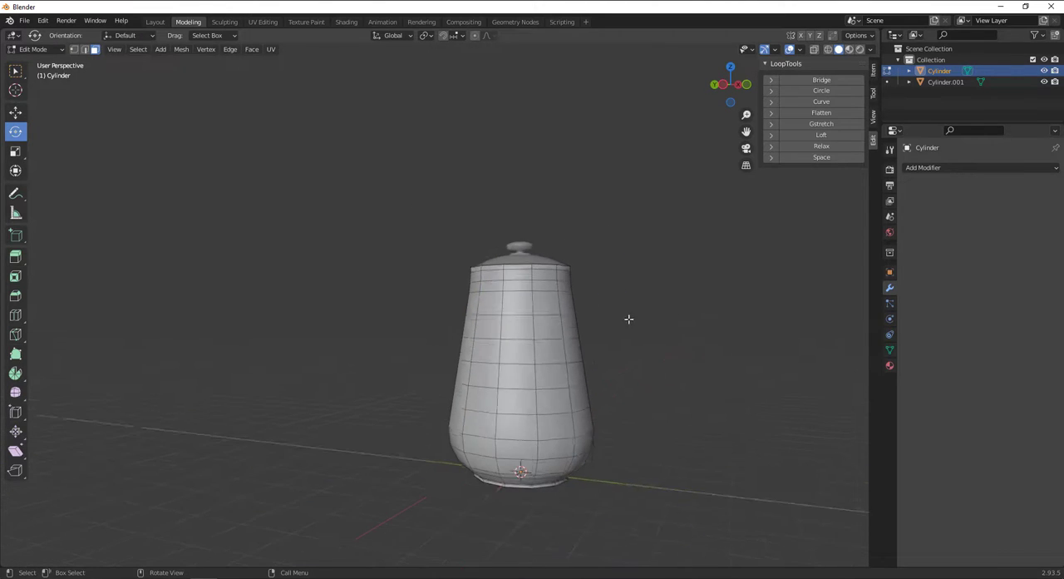
Leave Edit Mode and start adding a mesh primitive from the front orthographic view.
key(Tab)
key(KP_3)
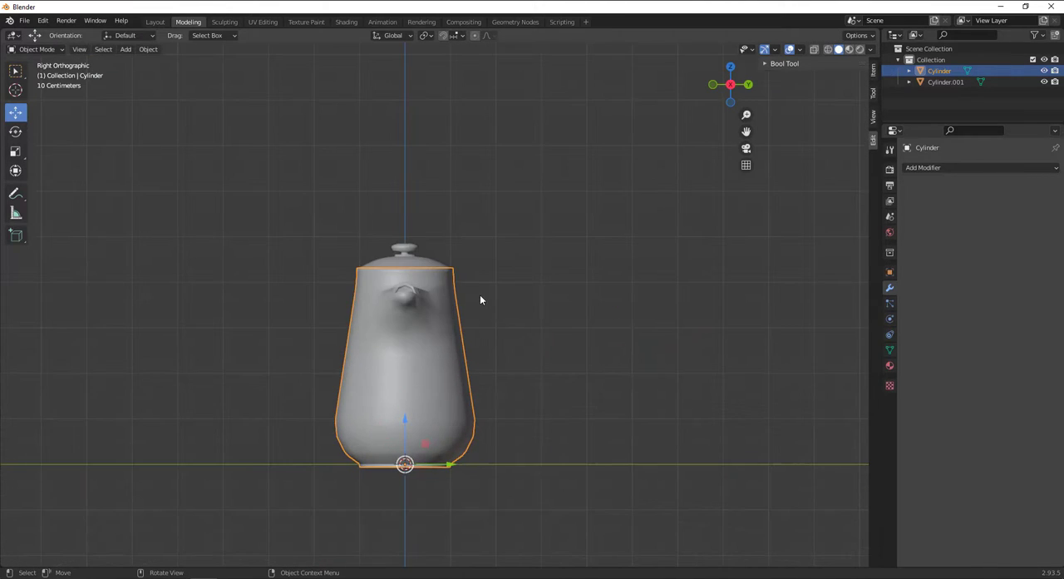
key(KP_1)
shift+middle_drag(526, 353, 600, 311)
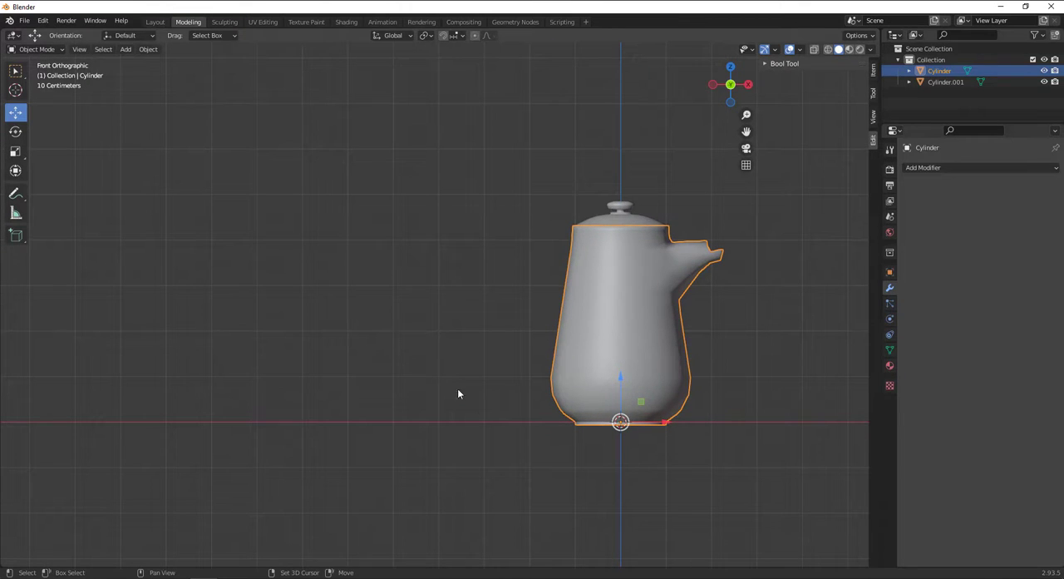
key(shift+a)
mouse_move(274, 356)
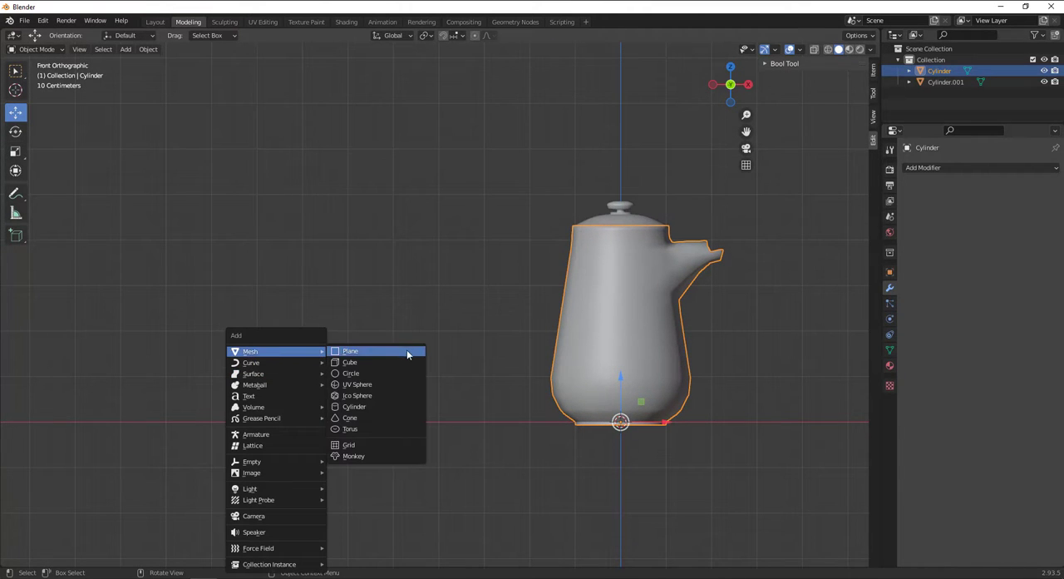
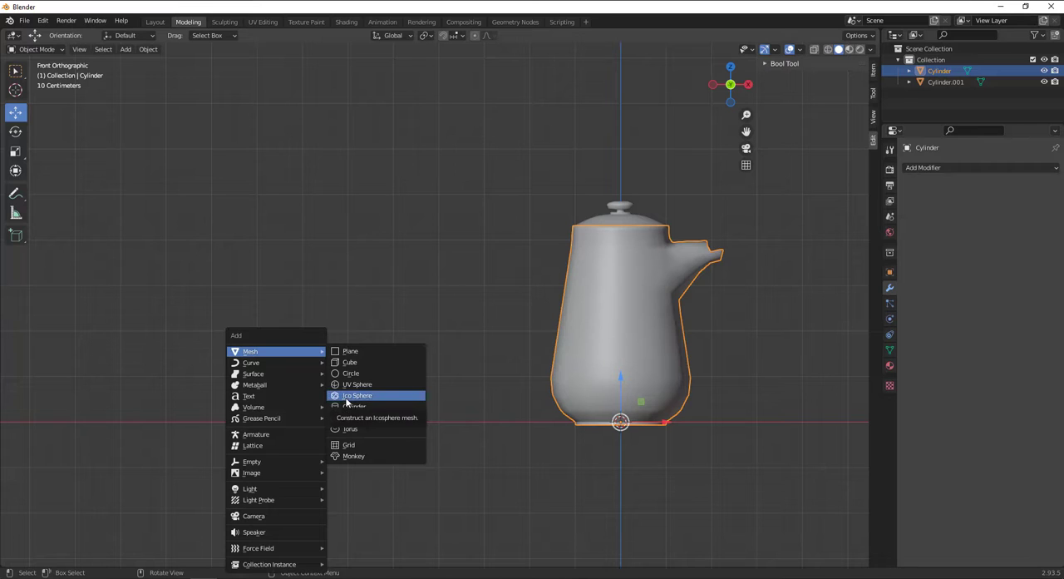
Add a mesh cylinder with 6 vertices.
click(347, 405)
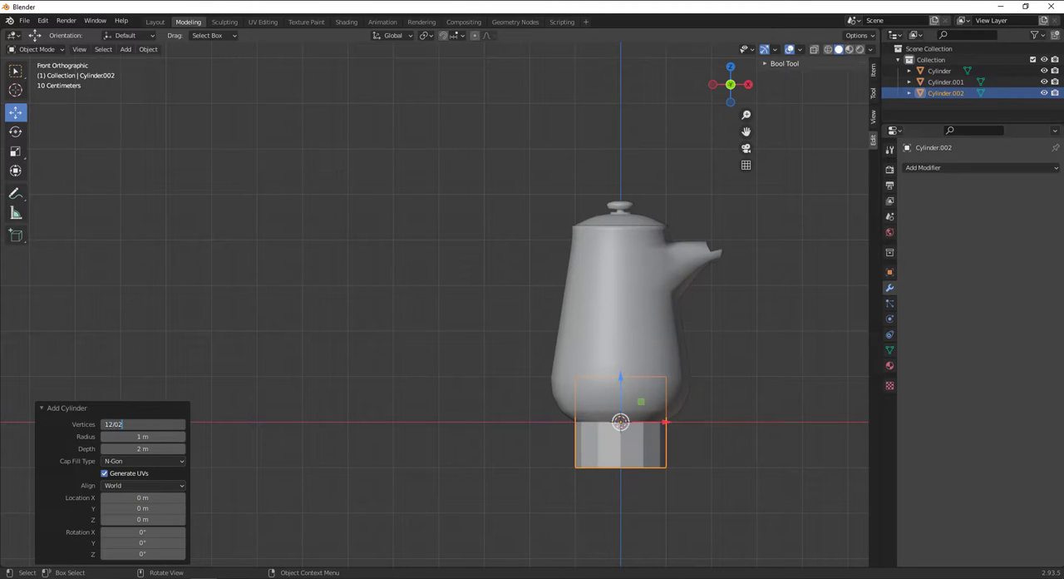
key(BackSpace)
key(BackSpace)
text(6)
key(Return)
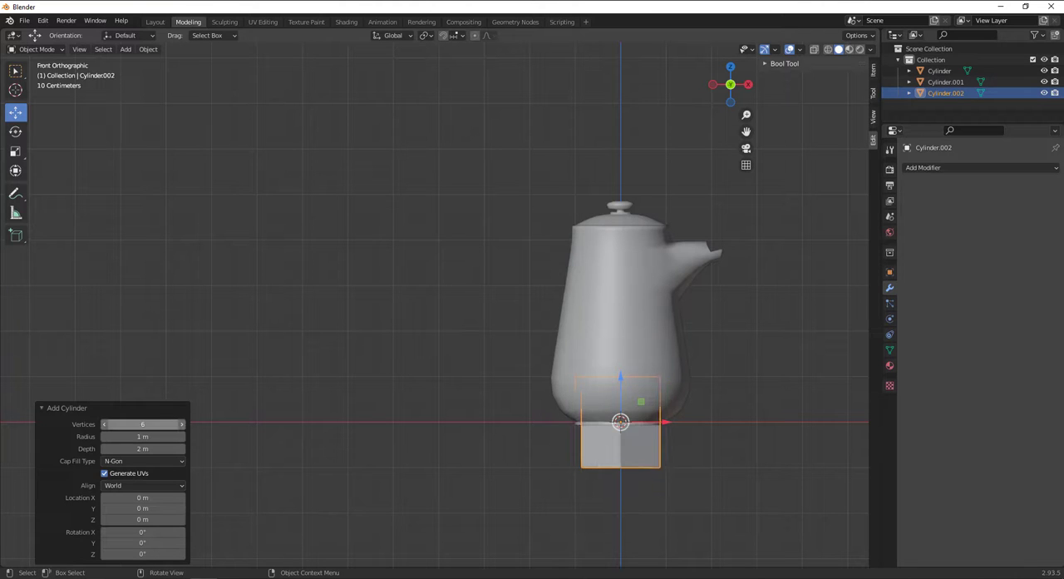
Scale the six-sided cylinder down and position it beside the pot's upper wall, opposite the spout.
drag(665, 424, 544, 296)
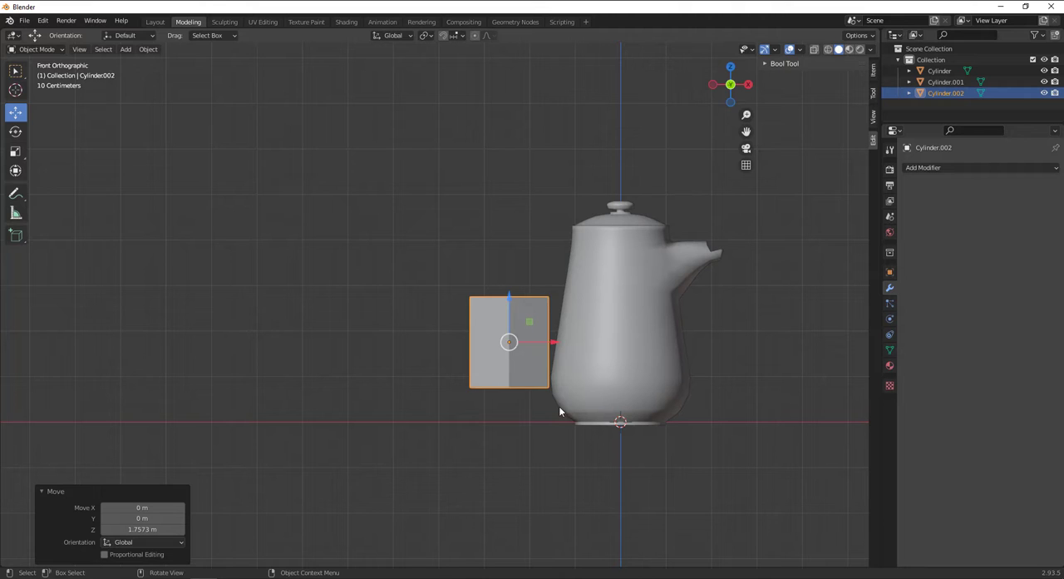
key(s)
click(538, 363)
drag(542, 343, 580, 332)
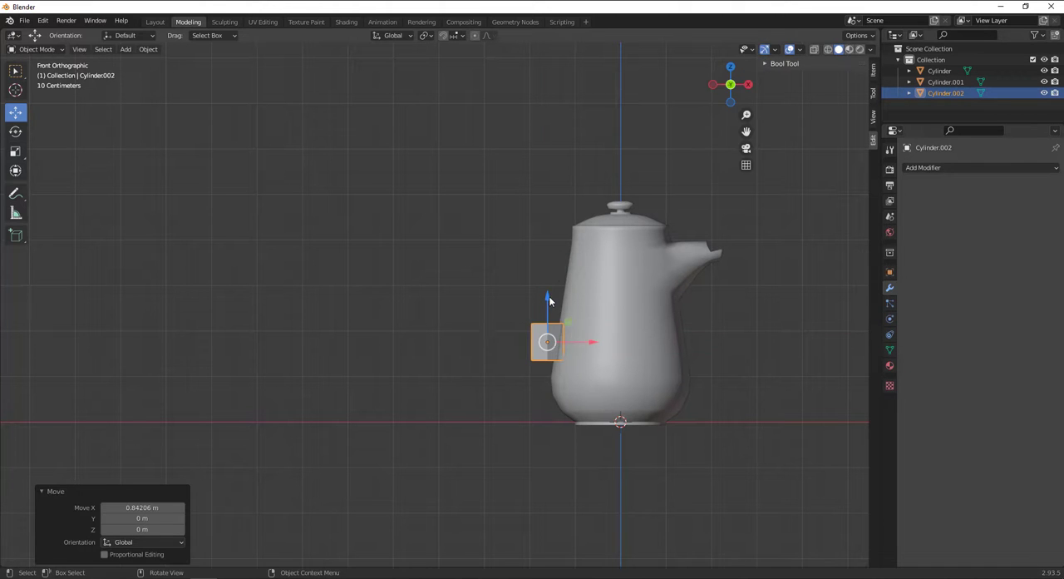
drag(549, 301, 549, 247)
scroll(582, 285, up, 5)
shift+middle_drag(582, 286, 423, 382)
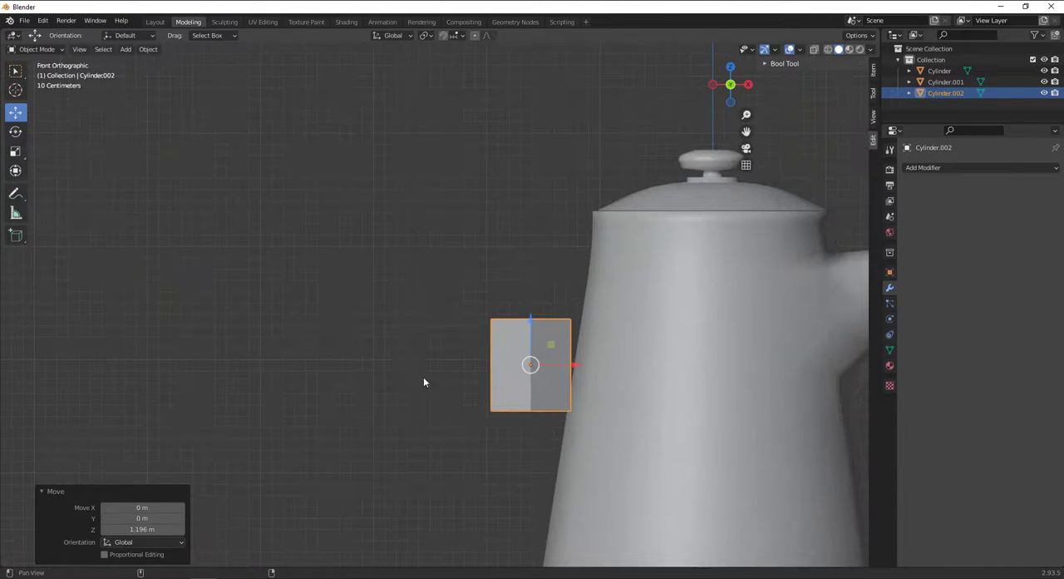
Rotate the small cylinder about 9.3° to follow the body's taper and move it about 0.06 m in X against the wall.
key(r)
click(671, 361)
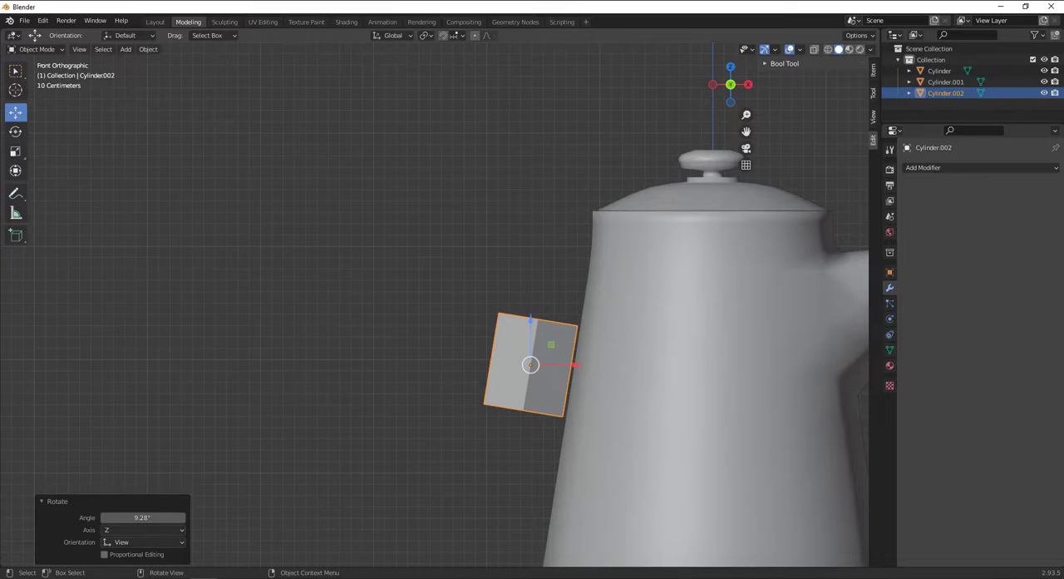
drag(583, 365, 590, 365)
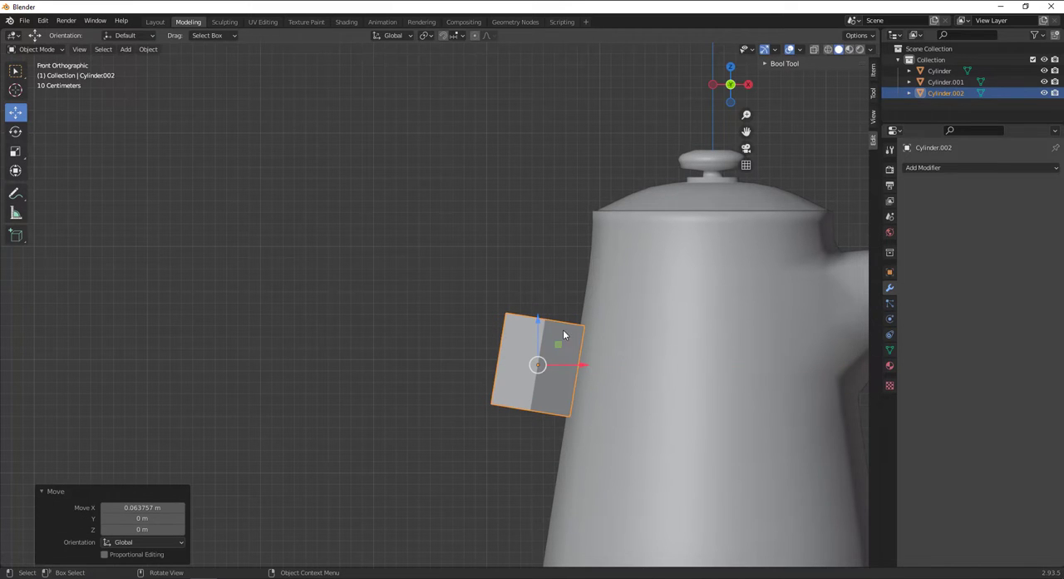
Flatten the small cylinder along its local Z axis into a thin disc, using a scale factor of about -0.257.
click(17, 153)
click(117, 35)
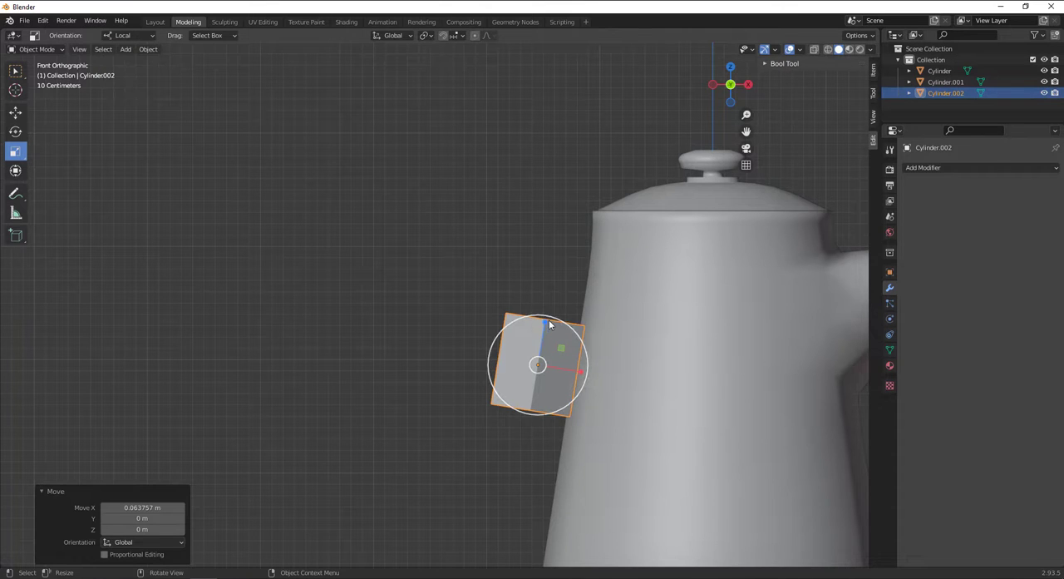
mouse_move(549, 324)
mouse_down()
mouse_move(551, 313)
mouse_move(555, 370)
mouse_move(563, 327)
mouse_up()
middle_drag(560, 325, 692, 289)
key(KP_3)
key(KP_1)
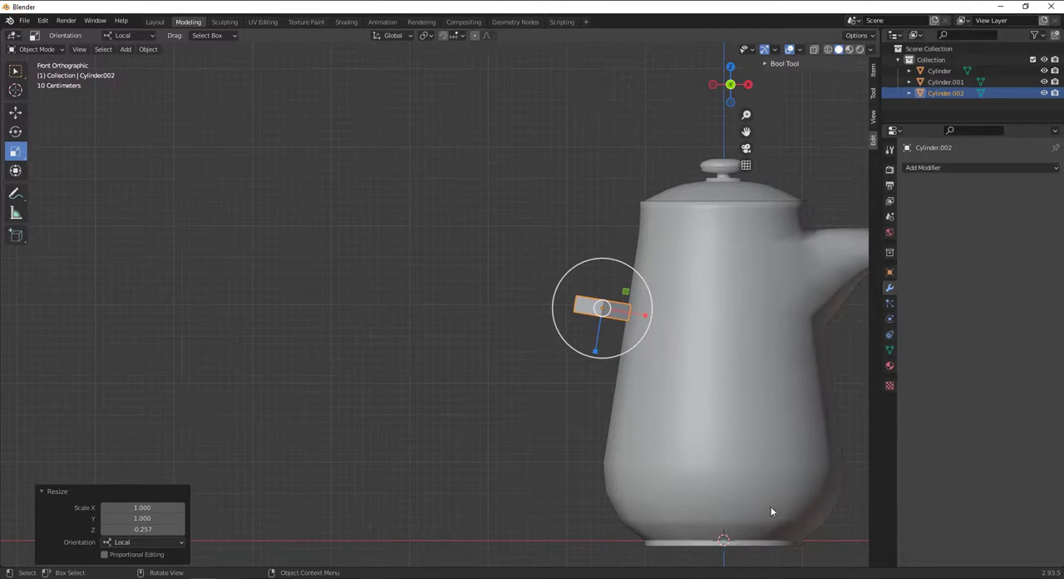
Place the 3D cursor above and outward of the flattened disc, at about X -2.57 m and Z 3.44 m.
click(15, 90)
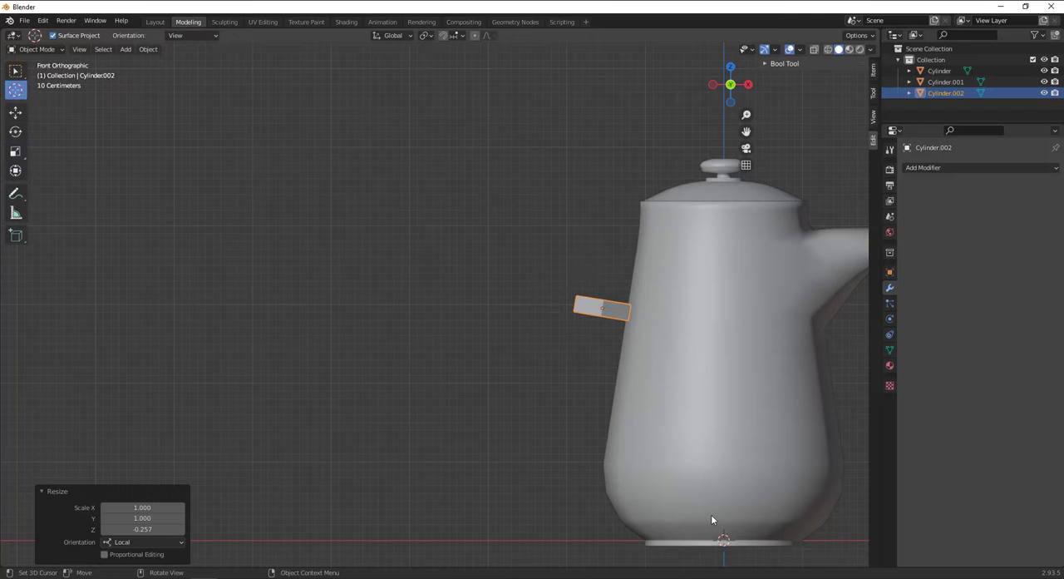
scroll(711, 514, down, 2)
scroll(713, 515, up, 2)
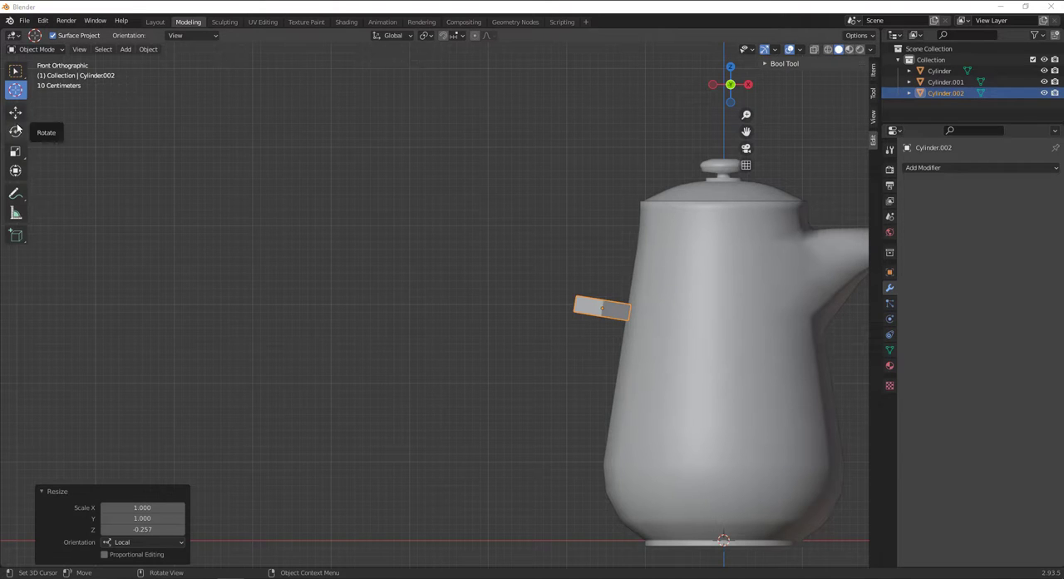
key(g)
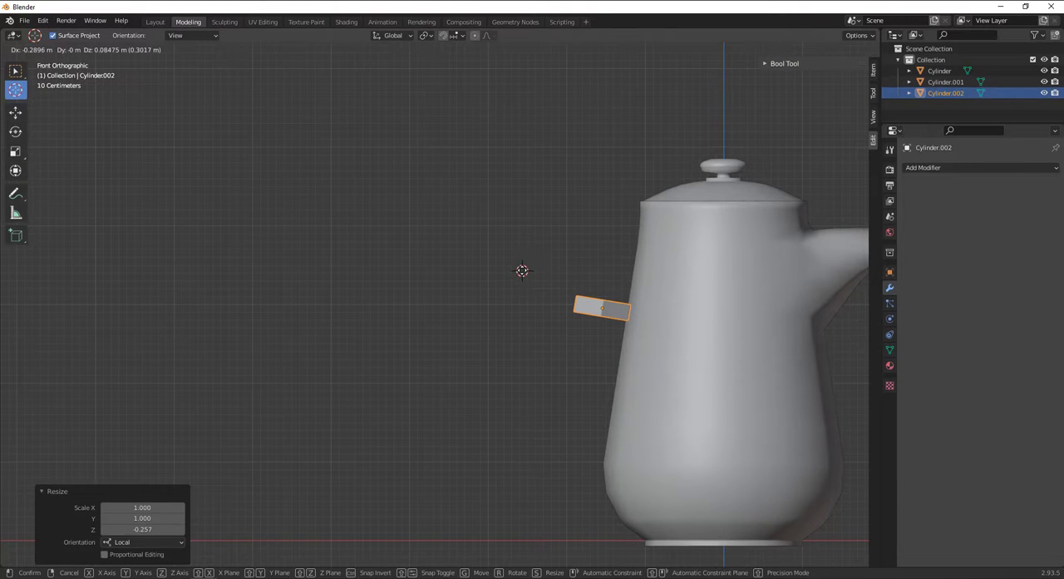
key(Return)
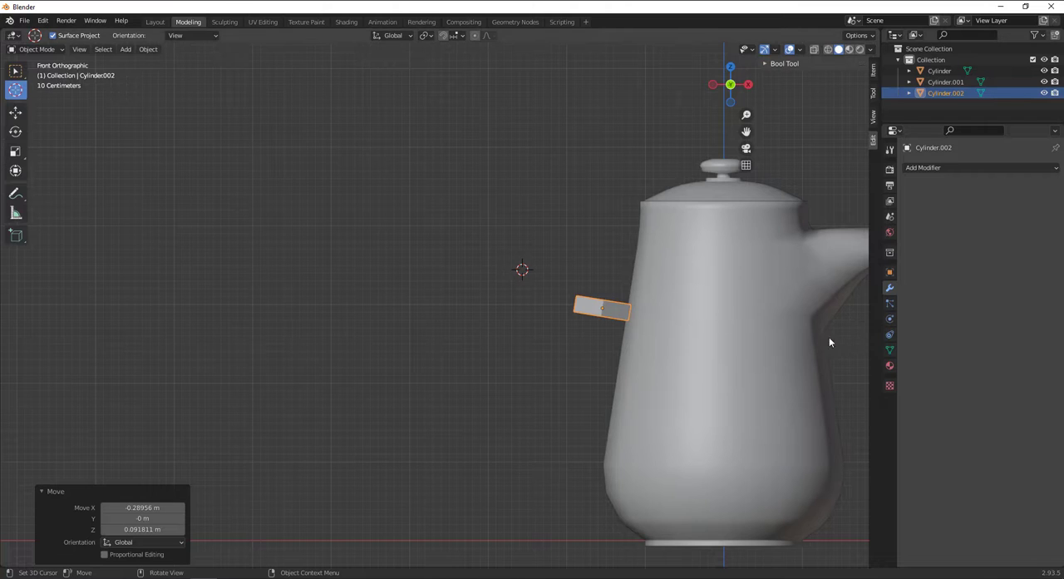
middle_drag(508, 258, 560, 300)
Select the disc's upper face in Edit Mode and set the Spin tool to the Y axis in front view.
click(37, 49)
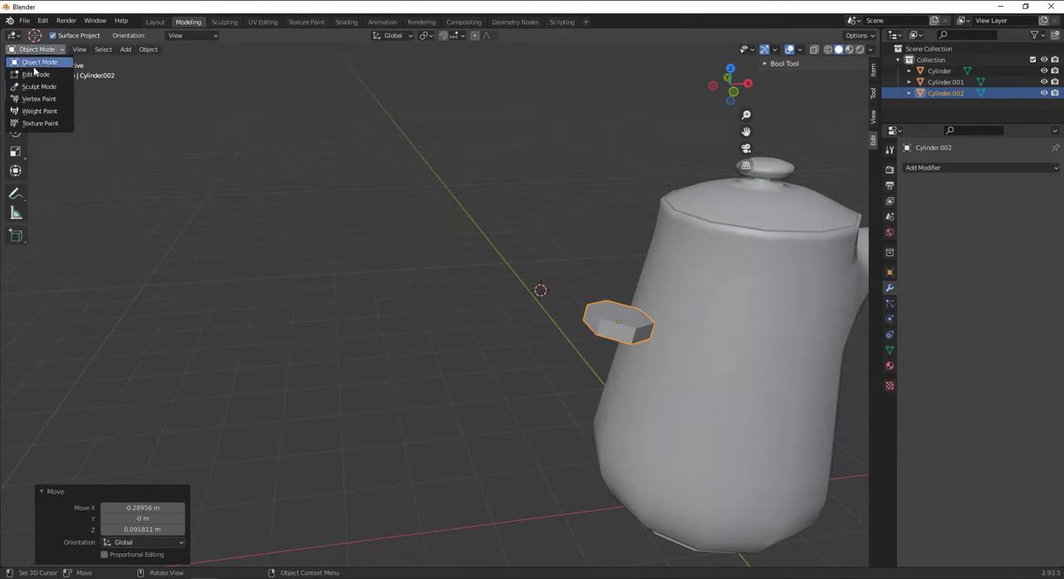
click(42, 75)
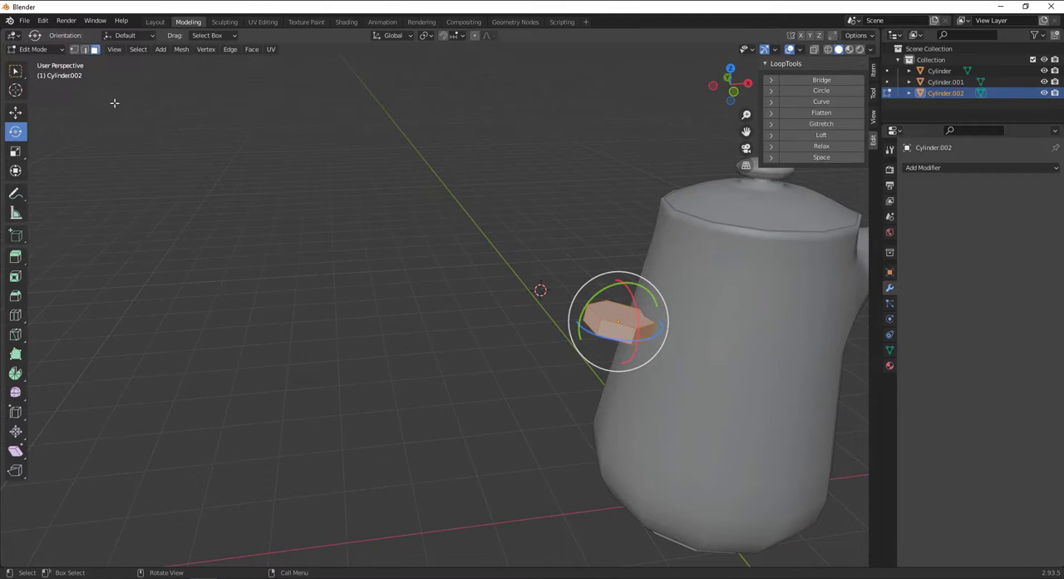
click(523, 340)
click(612, 309)
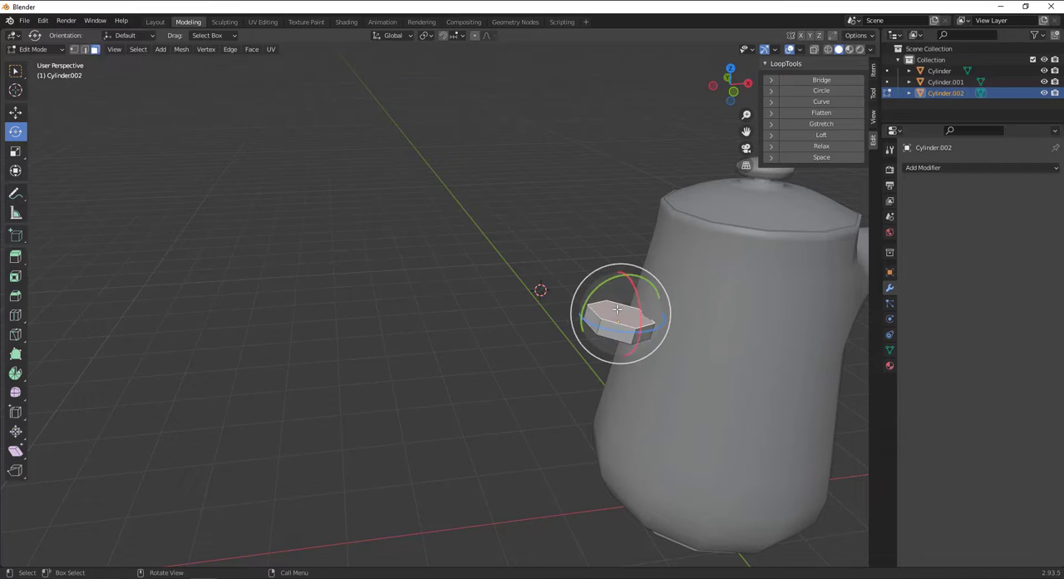
alt+drag(689, 342, 667, 294)
key(KP_1)
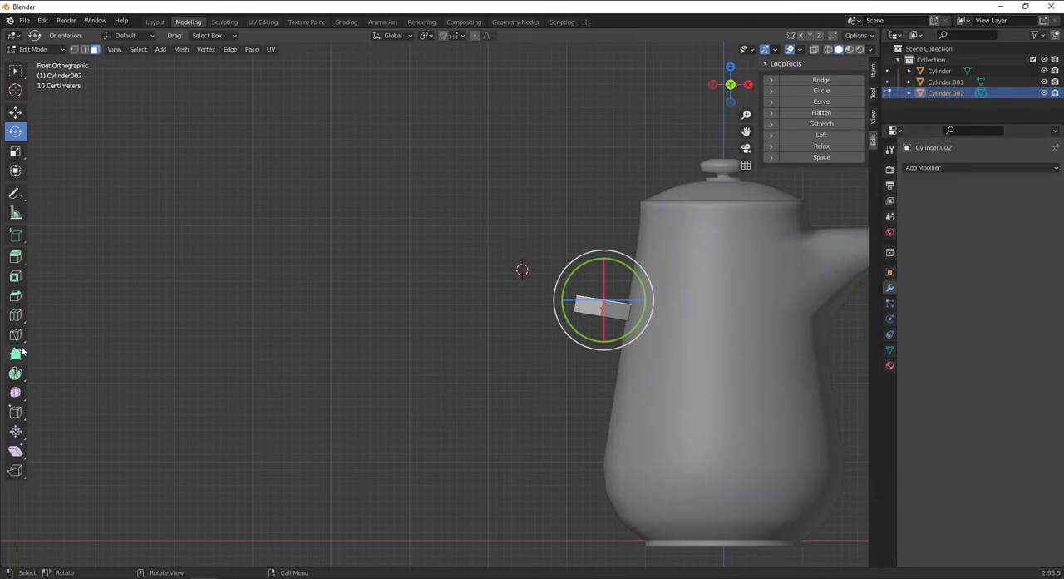
click(15, 374)
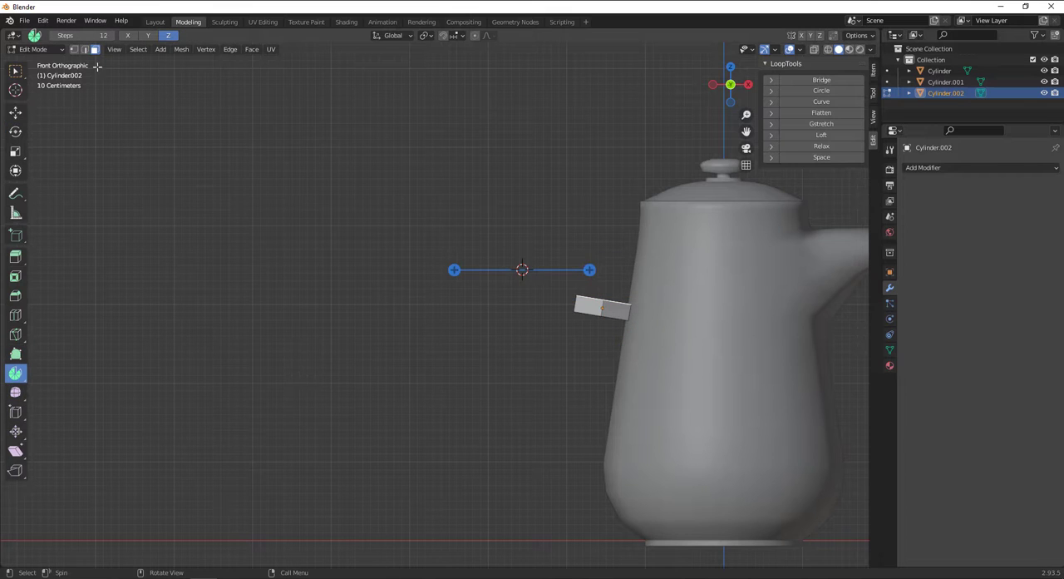
click(148, 36)
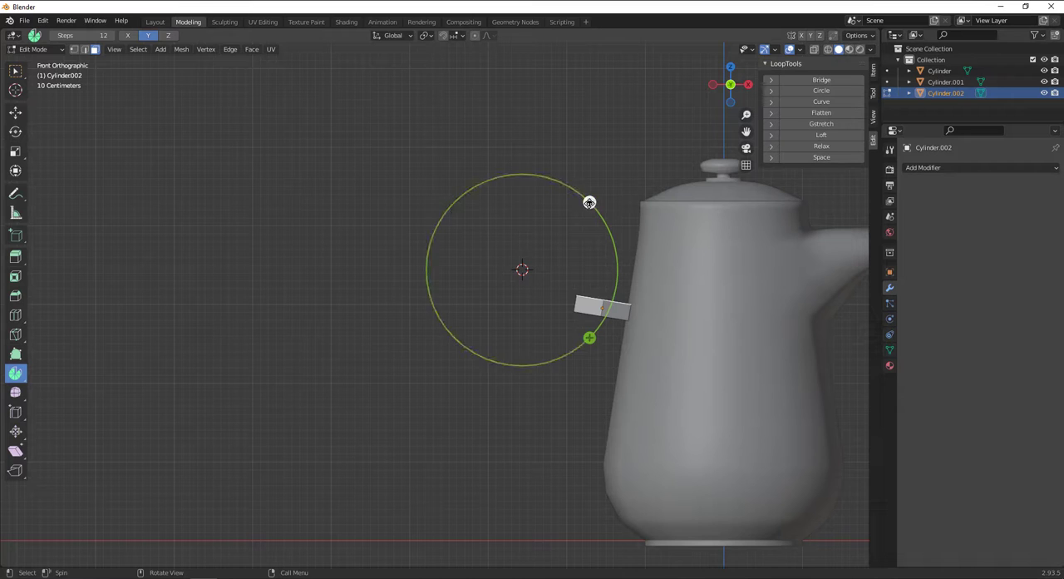
Try spinning the disc's upper face through about 83° in 12 steps, and undo it.
drag(591, 199, 155, 497)
drag(135, 320, 442, 152)
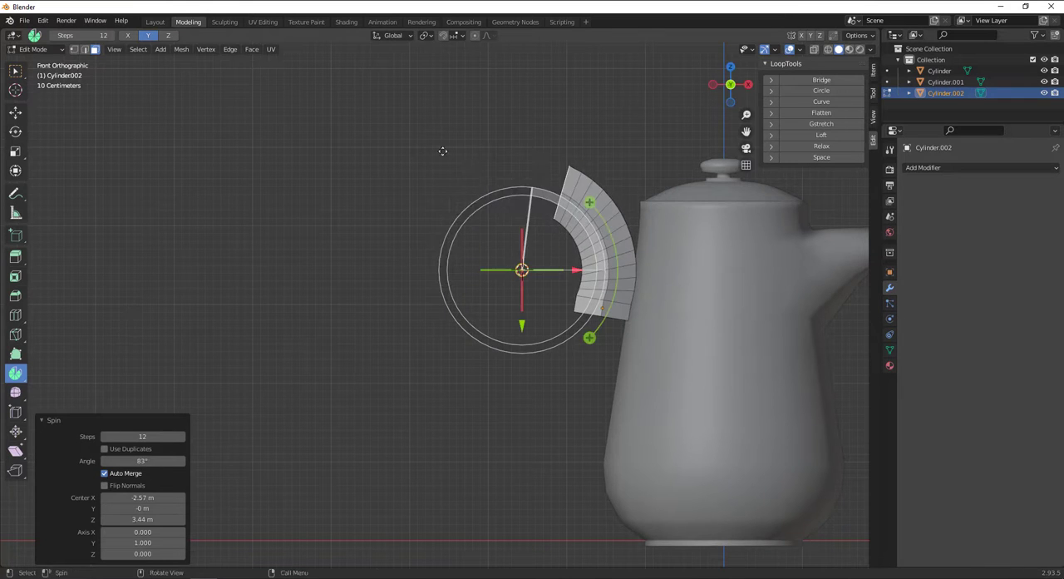
key(ctrl+z)
Spin the disc's upper face in 6 steps through about 136°, with the spin centre shifted to about X -2.89 m.
click(79, 35)
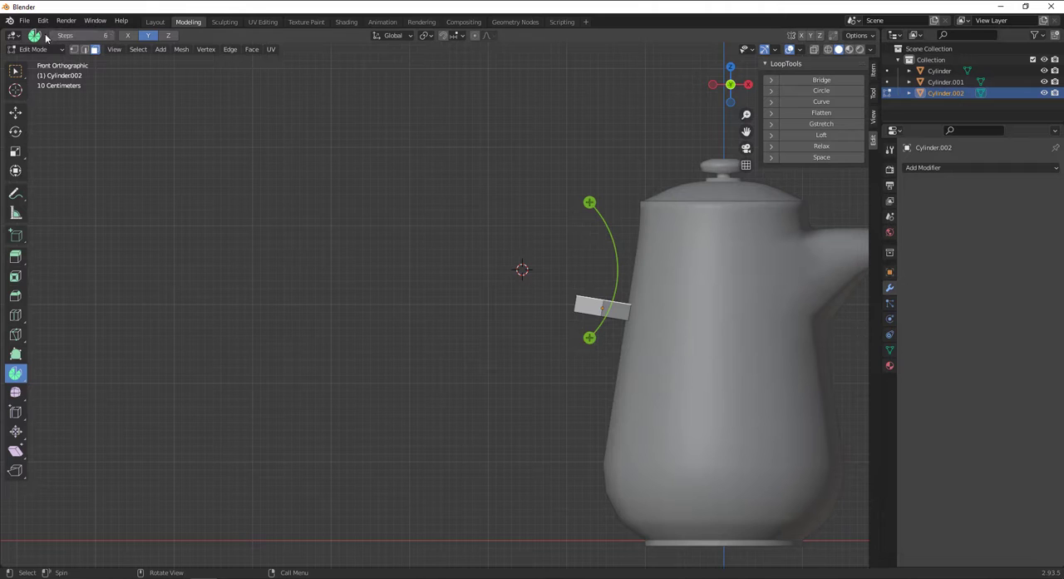
drag(607, 204, 573, 188)
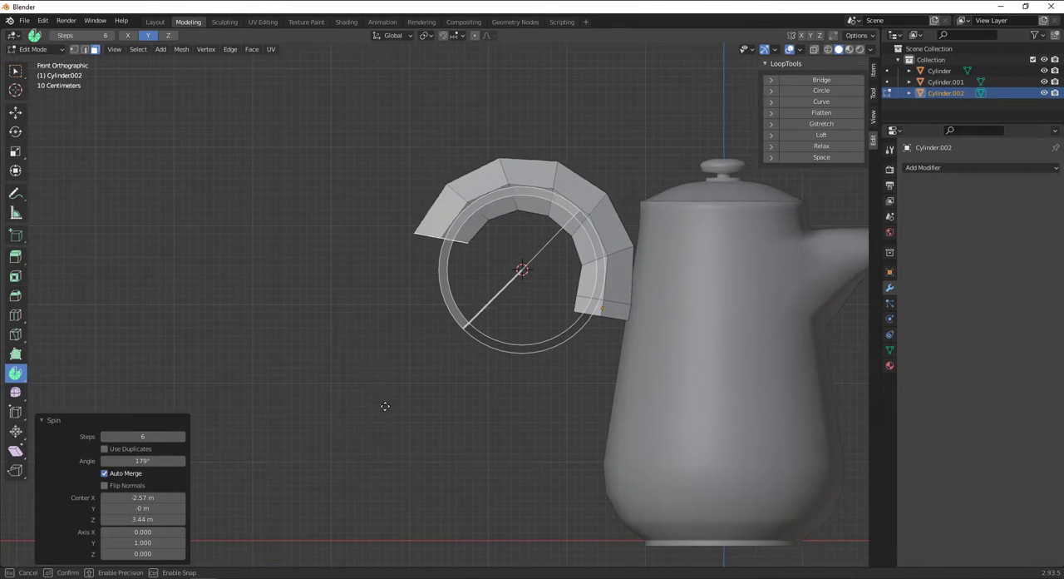
drag(385, 406, 432, 273)
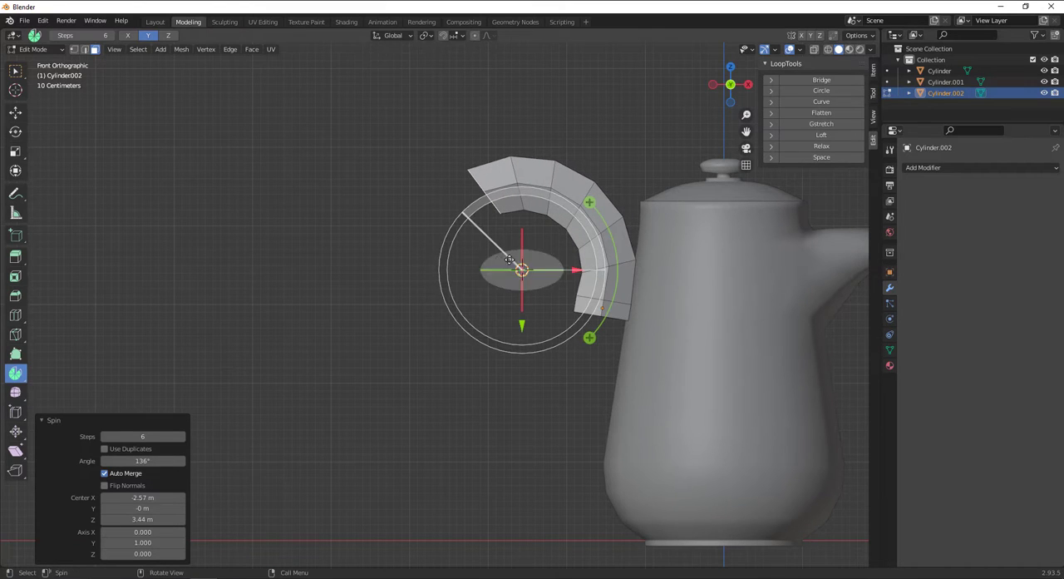
drag(523, 272, 549, 309)
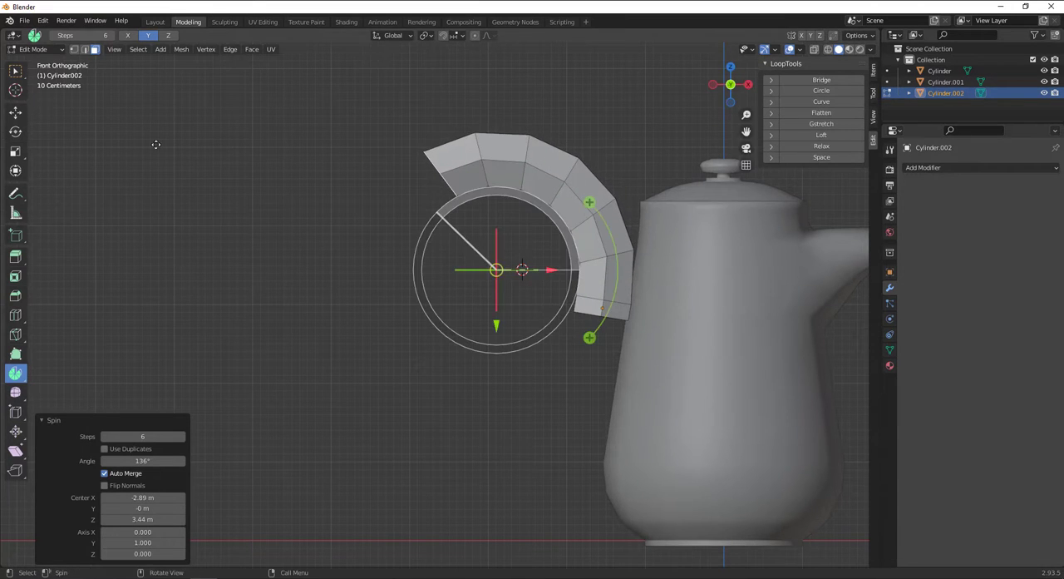
Try spinning the arc's end face around a 3D cursor moved well below the arc, and undo the spin.
click(20, 95)
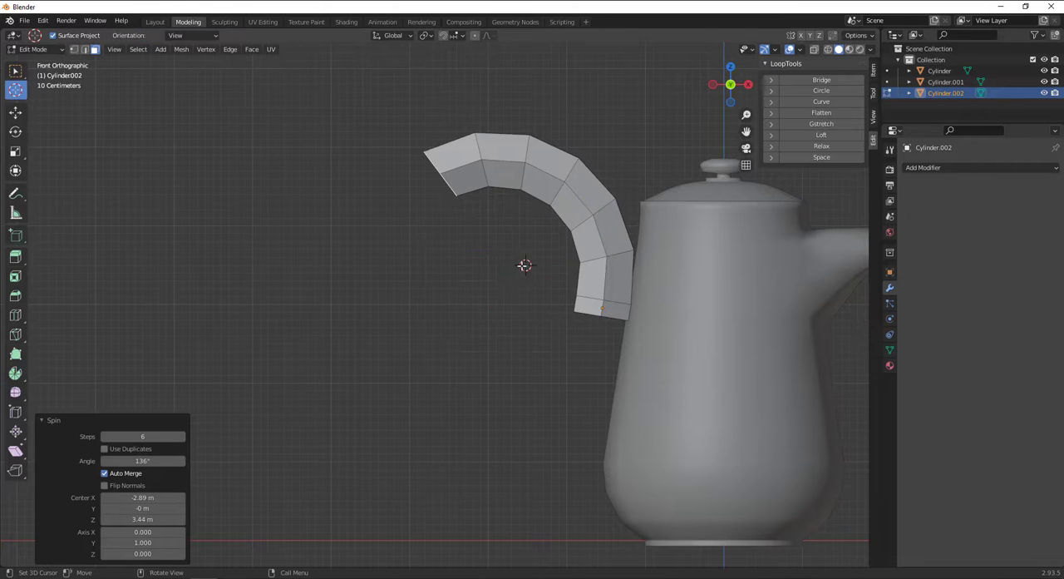
drag(524, 264, 364, 295)
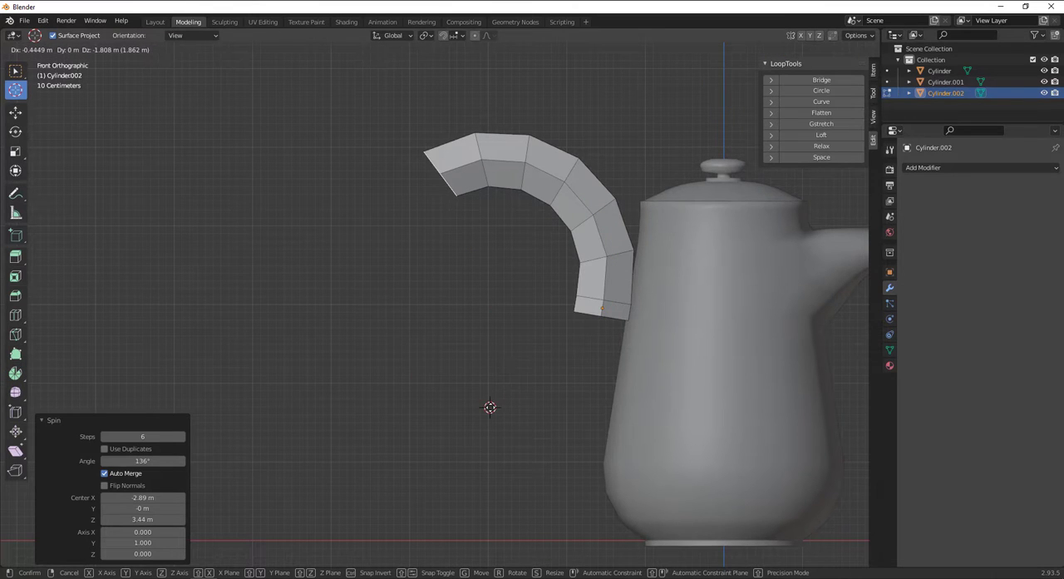
drag(490, 406, 490, 406)
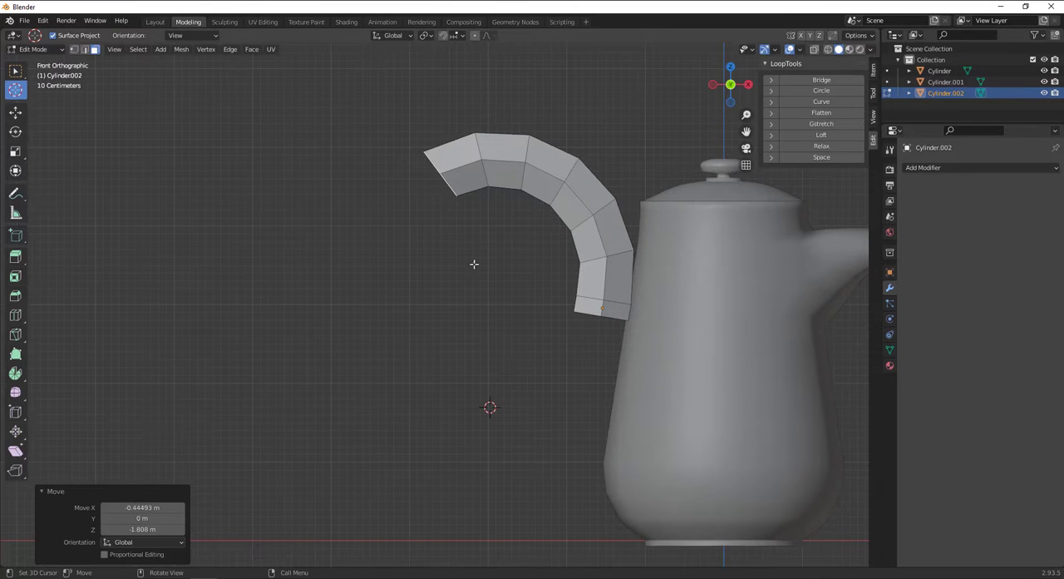
click(15, 374)
drag(558, 340, 336, 434)
scroll(509, 395, down, 3)
key(ctrl+z)
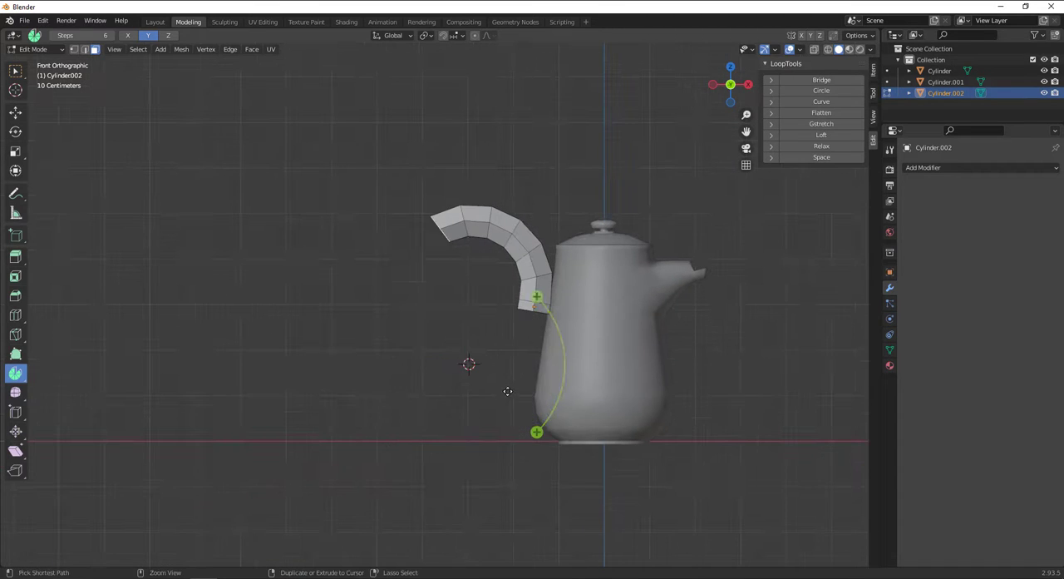
Move the 3D cursor to the arc's starting end beside the body and spin the free end face about 128° in 6 steps.
click(16, 91)
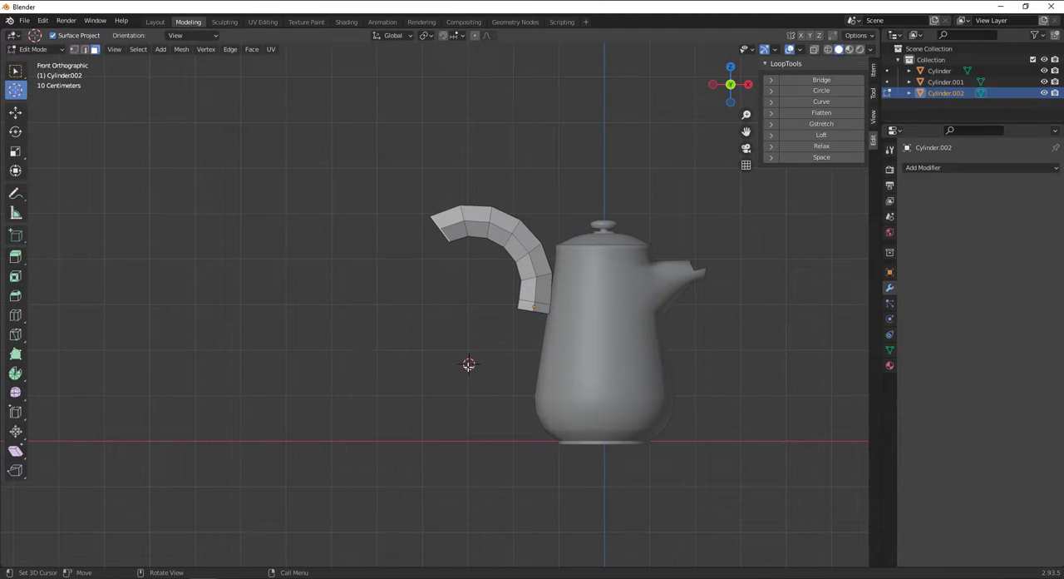
drag(469, 363, 509, 341)
drag(538, 308, 535, 309)
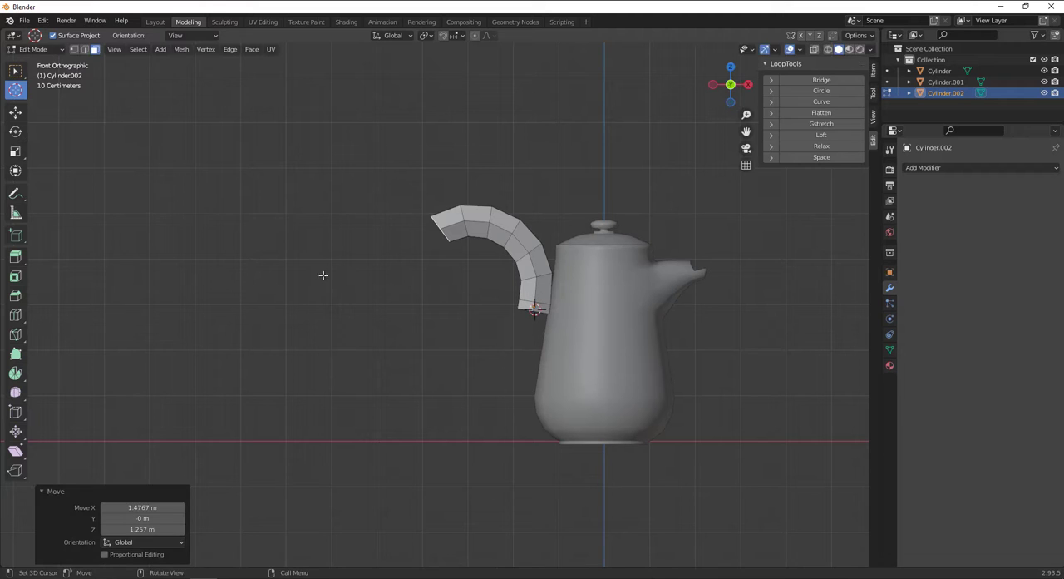
click(15, 373)
drag(580, 256, 456, 302)
mouse_move(455, 302)
mouse_down()
mouse_move(481, 295)
mouse_move(465, 311)
mouse_move(475, 298)
mouse_up()
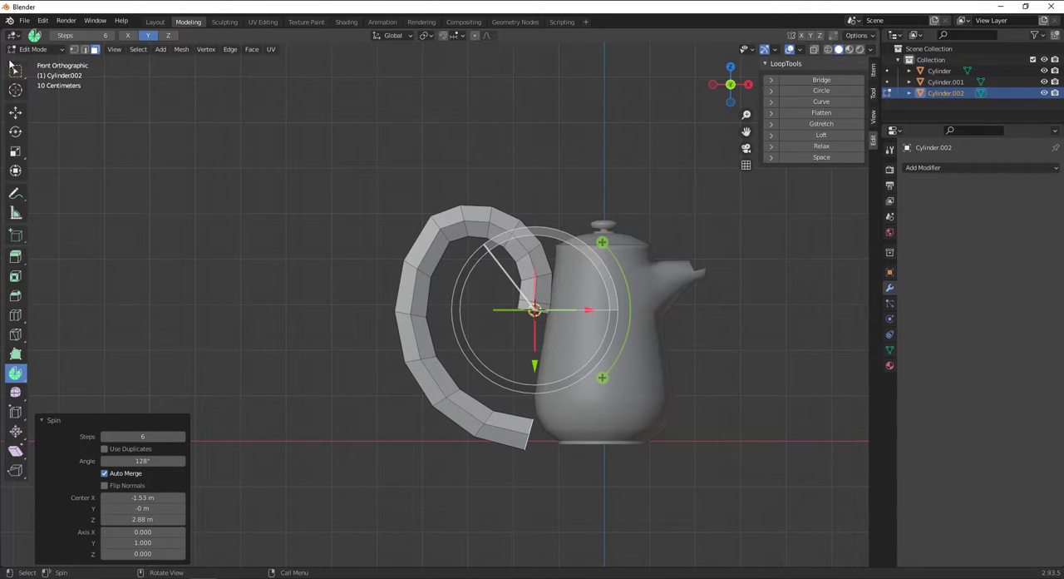
Scale the whole handle to about 0.558 and move it about 0.70 m in X and 0.11 m in Z against the body.
click(14, 113)
scroll(494, 343, up, 1)
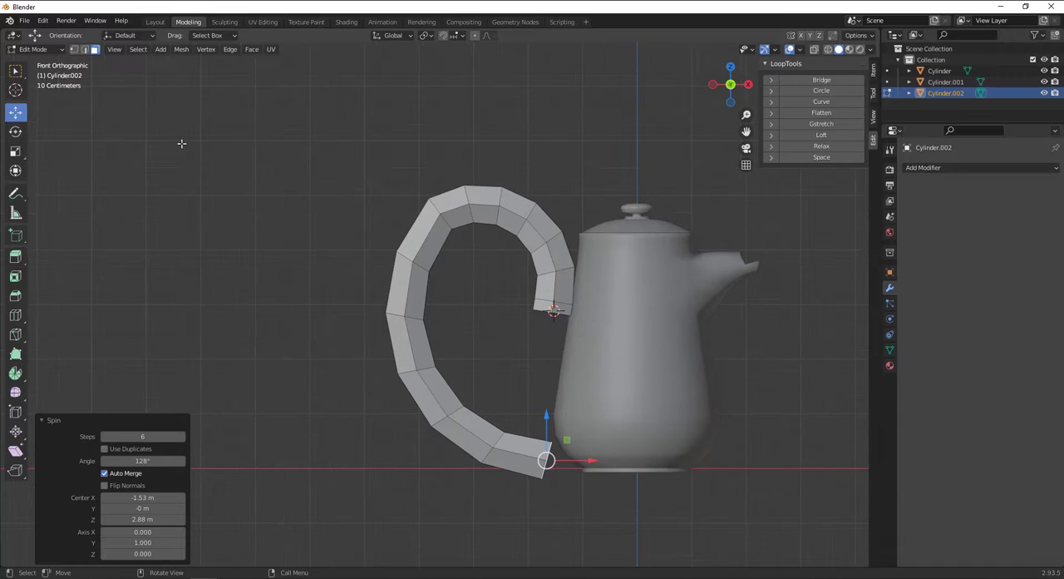
key(a)
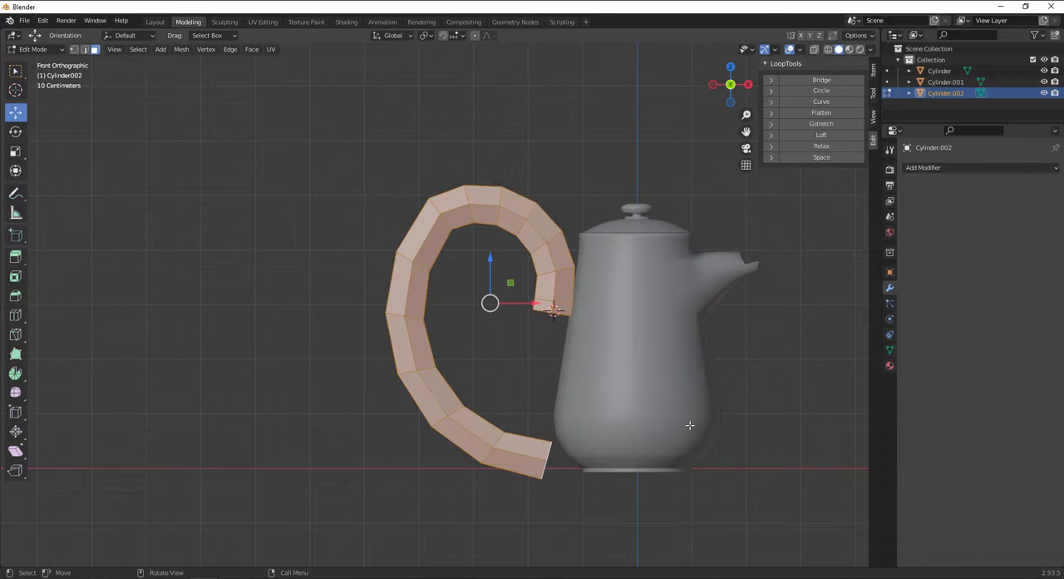
key(s)
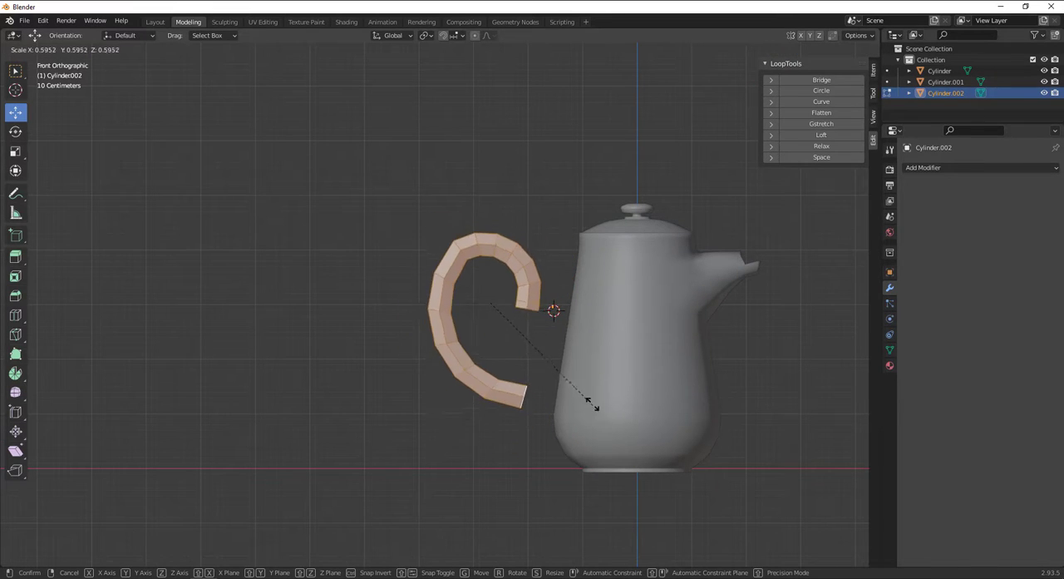
click(557, 358)
key(g)
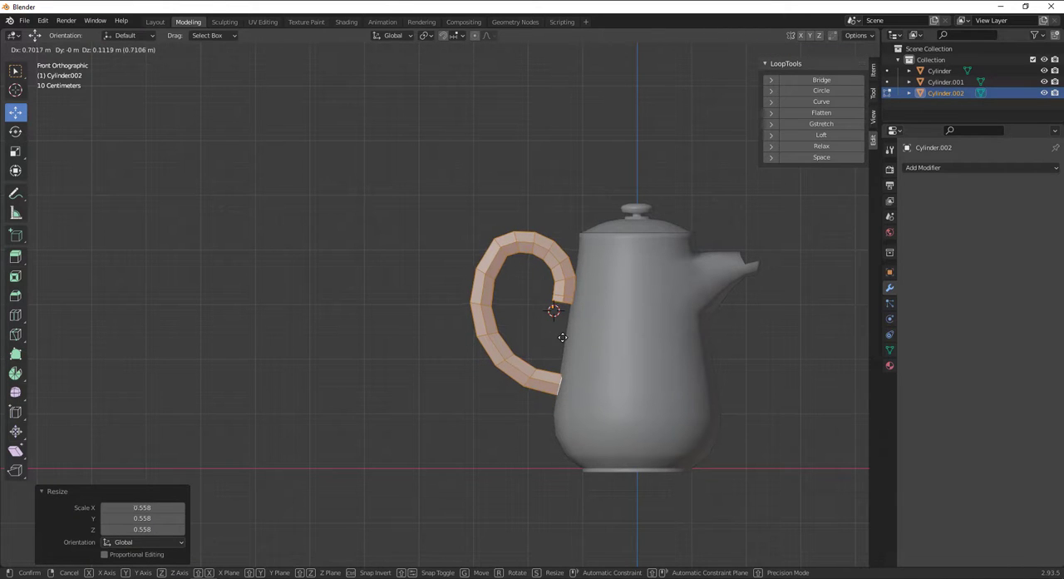
click(563, 337)
mouse_move(564, 349)
middle_down()
mouse_move(708, 356)
mouse_move(565, 351)
middle_up()
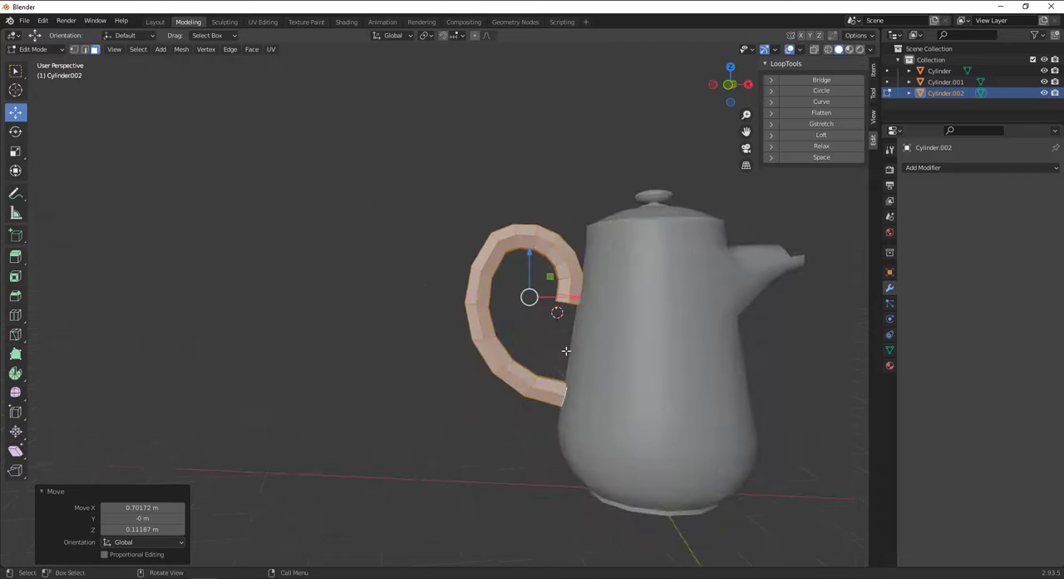
scroll(665, 366, up, 4)
scroll(735, 357, down, 3)
shift+middle_drag(646, 333, 560, 321)
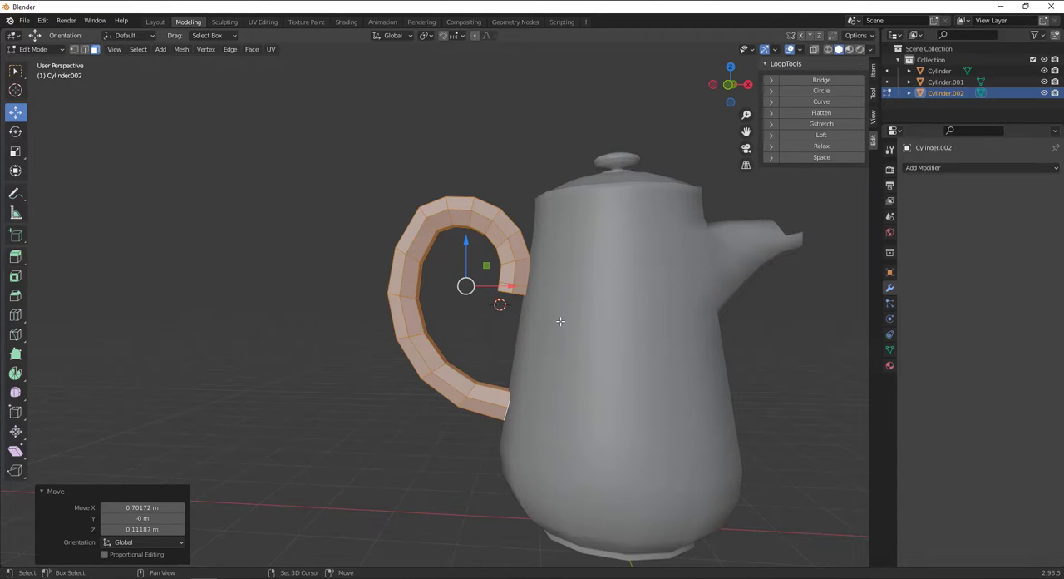
Snap the 3D cursor back to the world origin and deselect the handle.
key(shift+s)
click(490, 362)
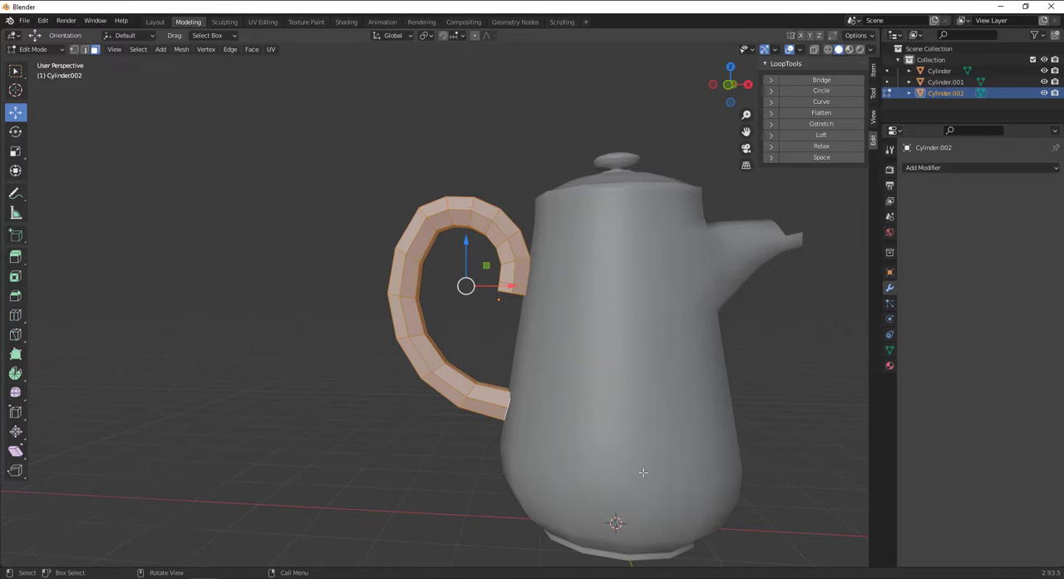
middle_drag(489, 362, 446, 273)
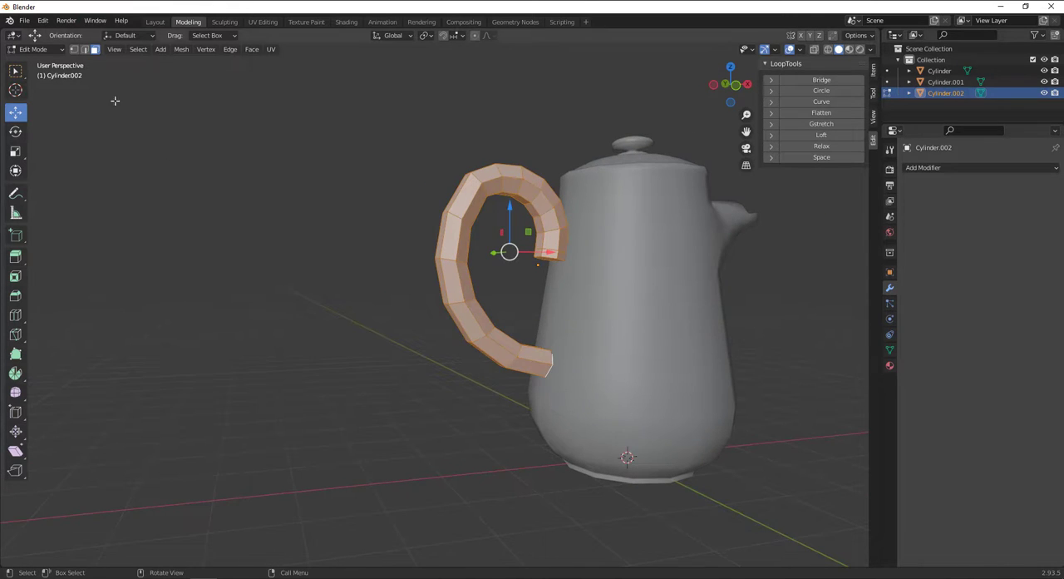
click(115, 101)
Select the handle's lower end face and rotate it about -8.4° in the front view to follow the body's slope.
scroll(652, 344, up, 2)
scroll(536, 320, up, 2)
shift+middle_drag(652, 344, 579, 301)
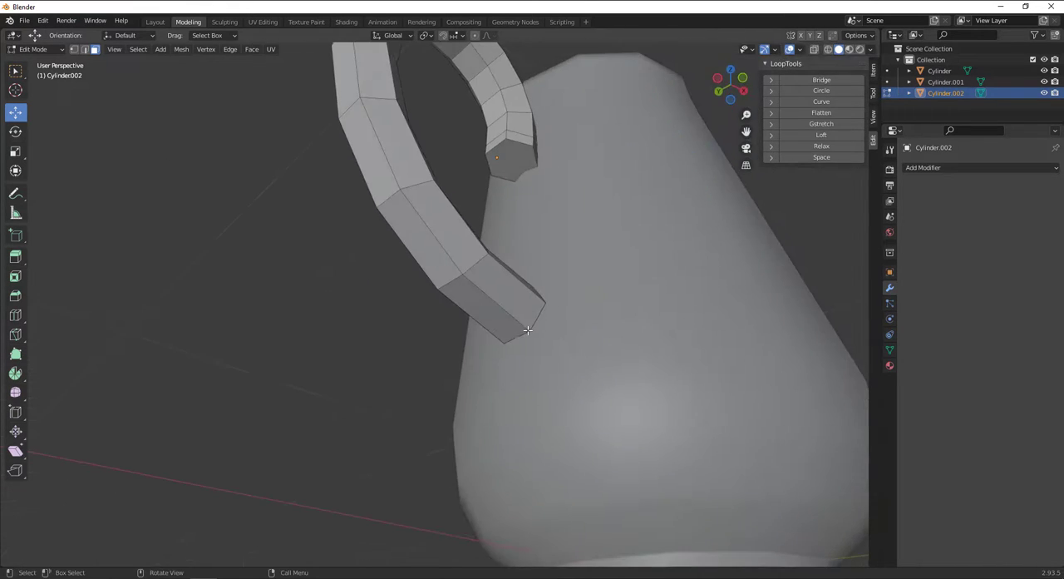
scroll(528, 330, up, 2)
alt+shift+drag(554, 316, 465, 320)
alt+drag(466, 320, 368, 308)
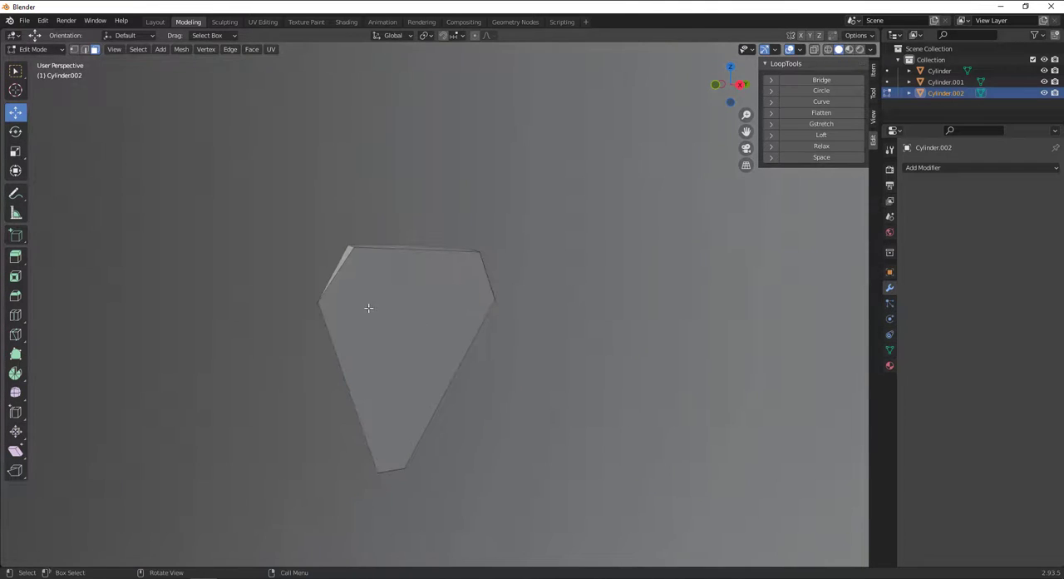
click(368, 308)
scroll(368, 307, down, 6)
middle_drag(369, 308, 535, 319)
key(KP_1)
scroll(543, 318, up, 2)
key(r)
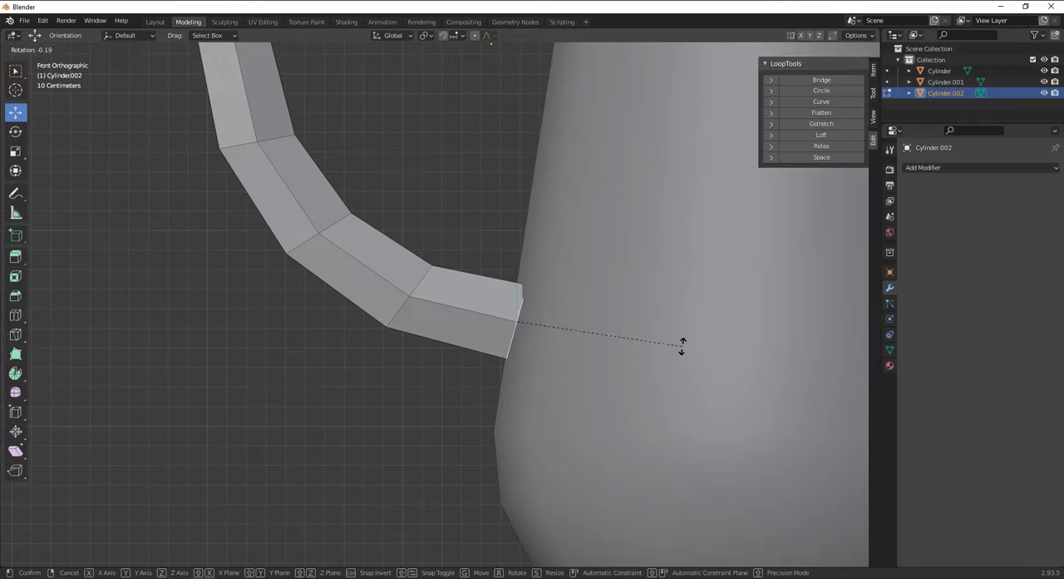
click(670, 322)
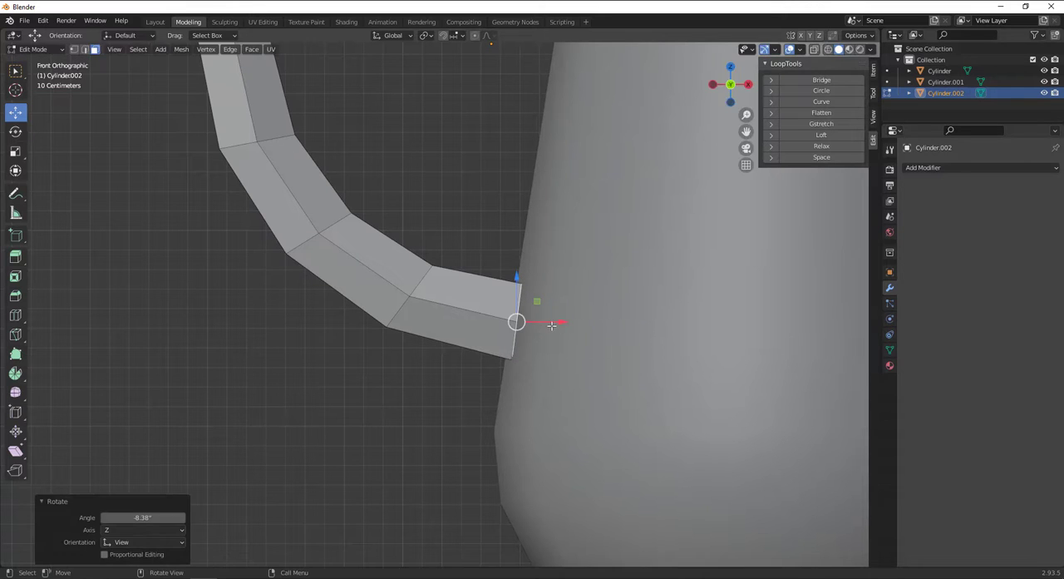
Move the lower end face slightly along X into the body.
key(g)
key(x)
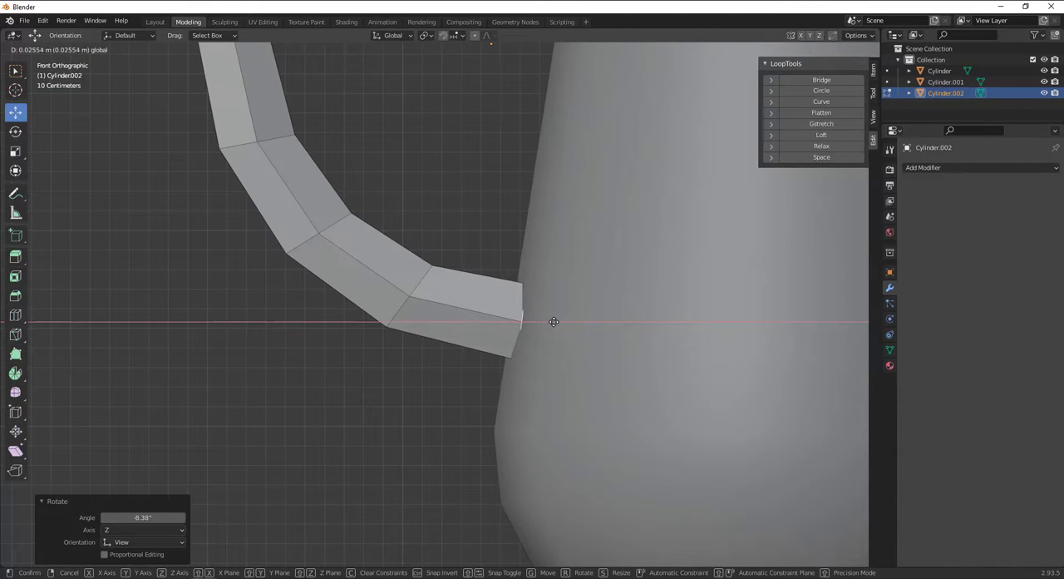
click(557, 324)
Extrude the lower end face in place, scale it to about 0.695, and inset it about 0.167 m.
alt+drag(558, 326, 455, 339)
key(e)
right_click(455, 340)
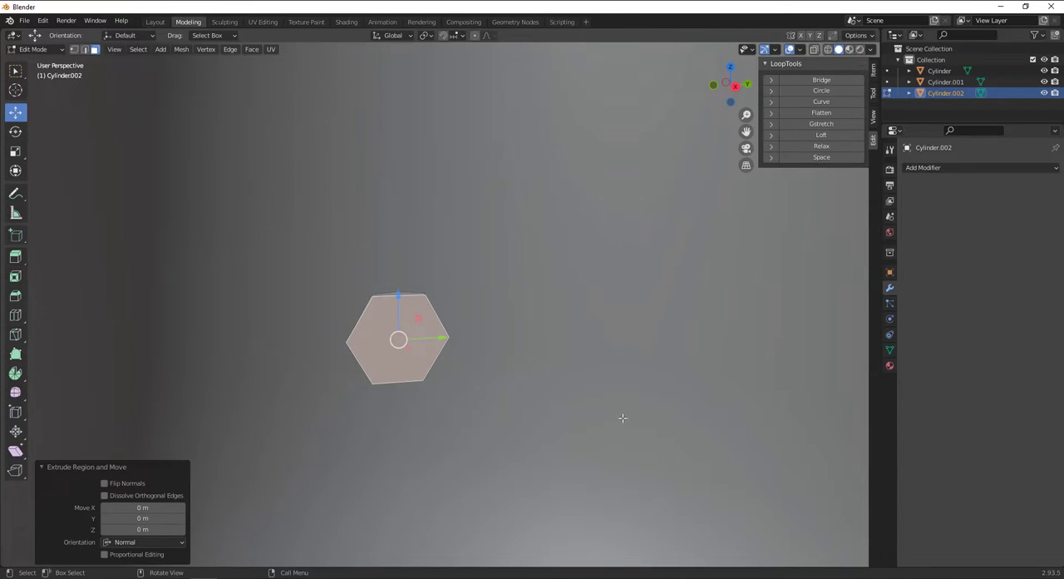
key(s)
click(554, 391)
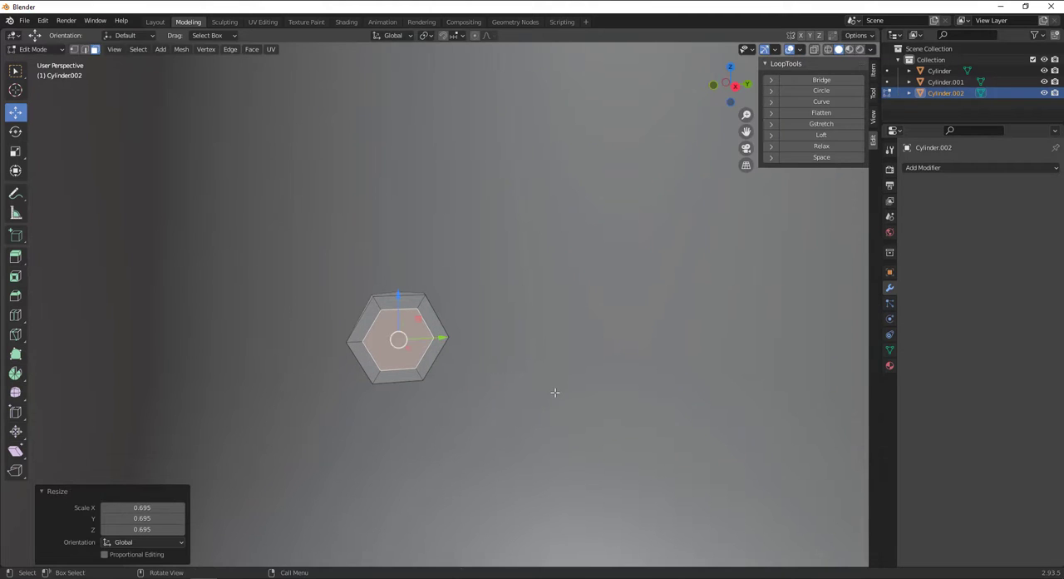
click(12, 281)
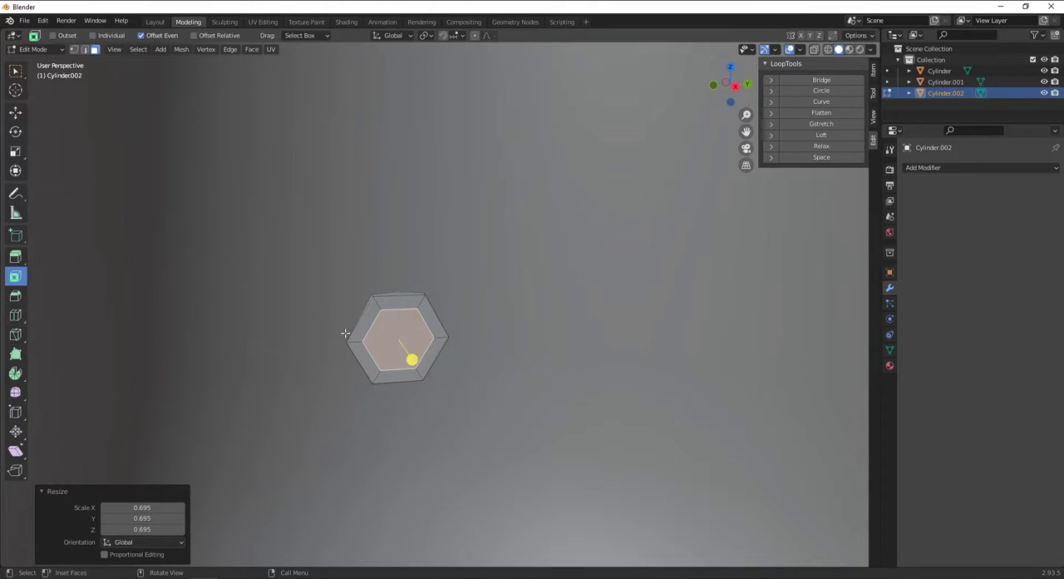
drag(409, 358, 464, 360)
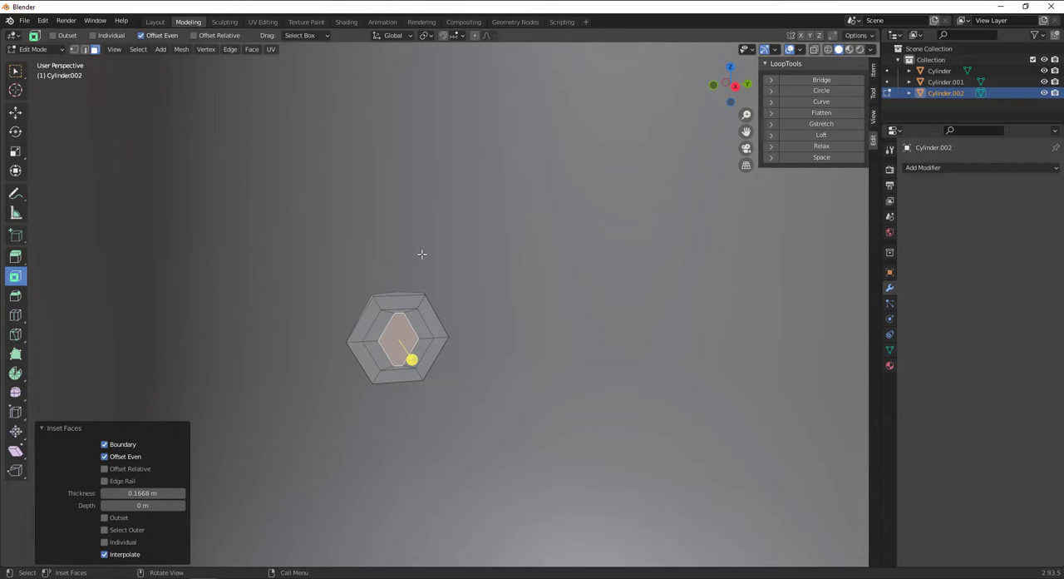
click(257, 149)
Select the handle's upper curled end face and scale it to 0.7.
scroll(494, 251, down, 5)
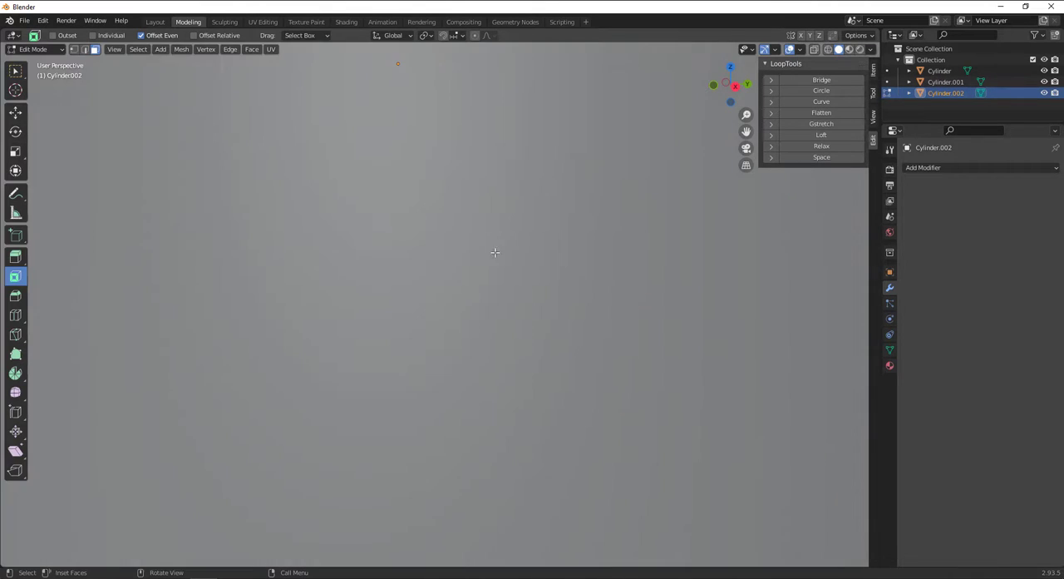
alt+drag(300, 247, 480, 247)
scroll(480, 247, down, 3)
alt+shift+drag(449, 113, 449, 190)
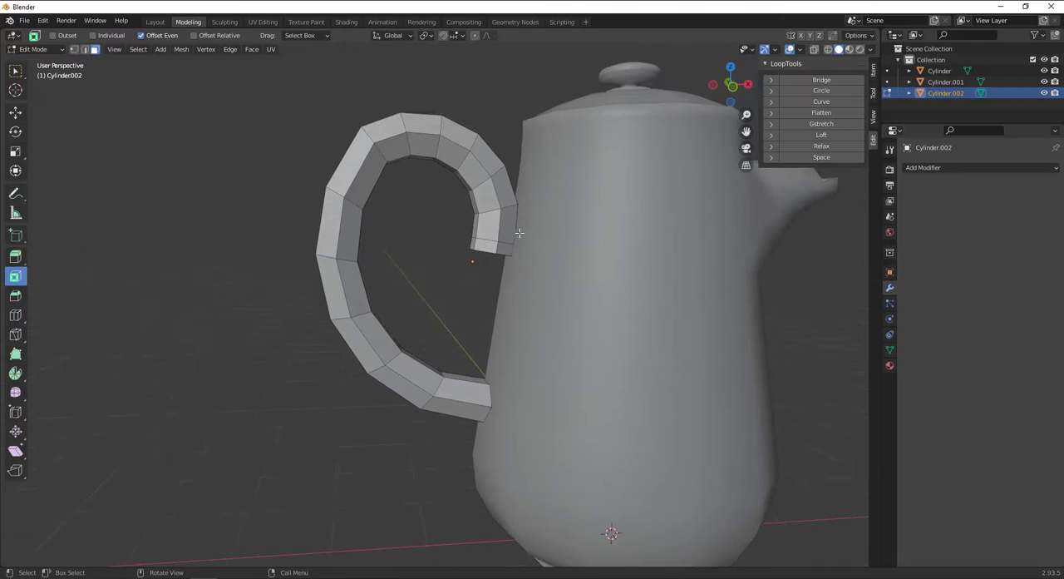
alt+drag(520, 233, 540, 171)
scroll(506, 228, up, 2)
click(509, 226)
alt+drag(502, 227, 504, 248)
text(s)
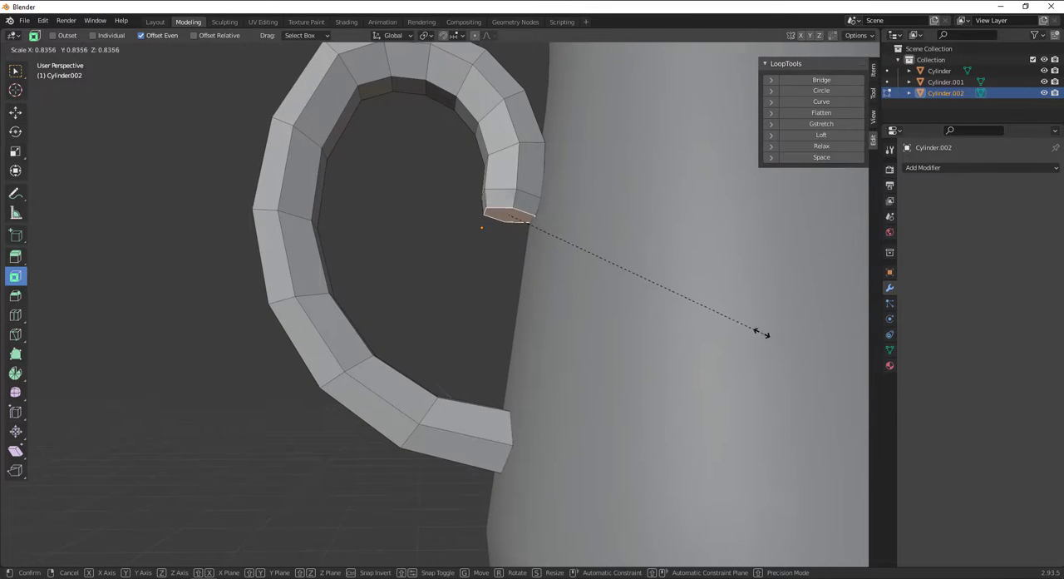
text(.7)
key(Return)
Nudge the upper end face toward the body, then extrude it in place and scale it to about half its size.
click(18, 115)
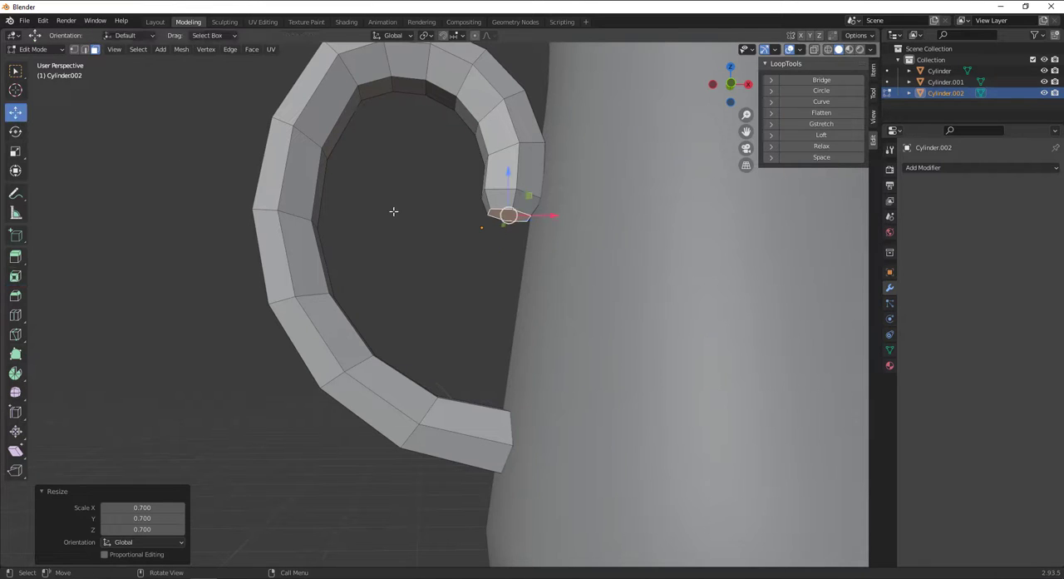
mouse_move(540, 221)
mouse_down()
mouse_move(558, 219)
mouse_move(551, 228)
mouse_up()
key(e)
right_click(551, 228)
key(s)
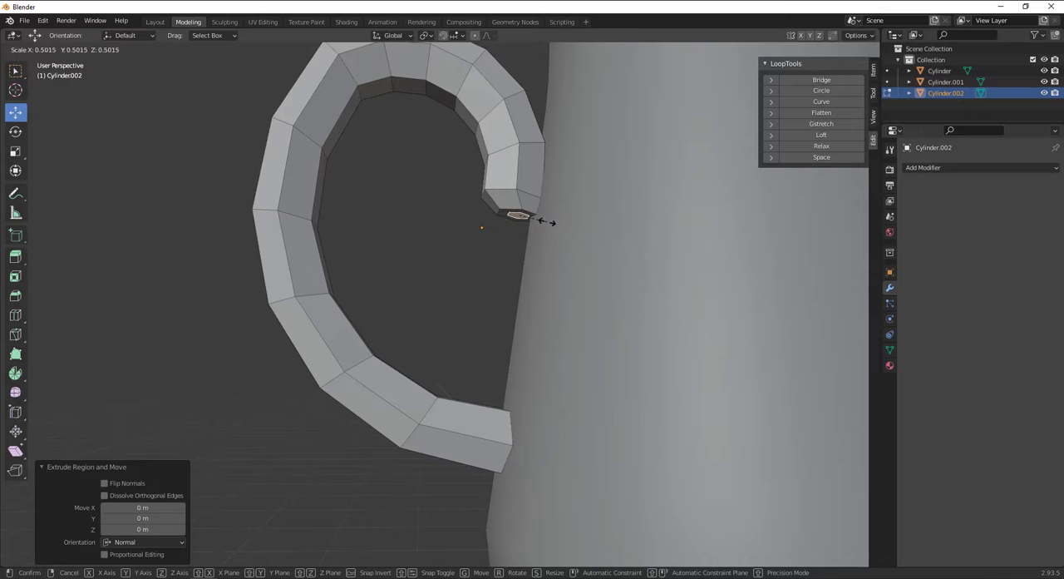
click(546, 222)
scroll(549, 230, up, 2)
key(alt+a)
scroll(475, 237, down, 5)
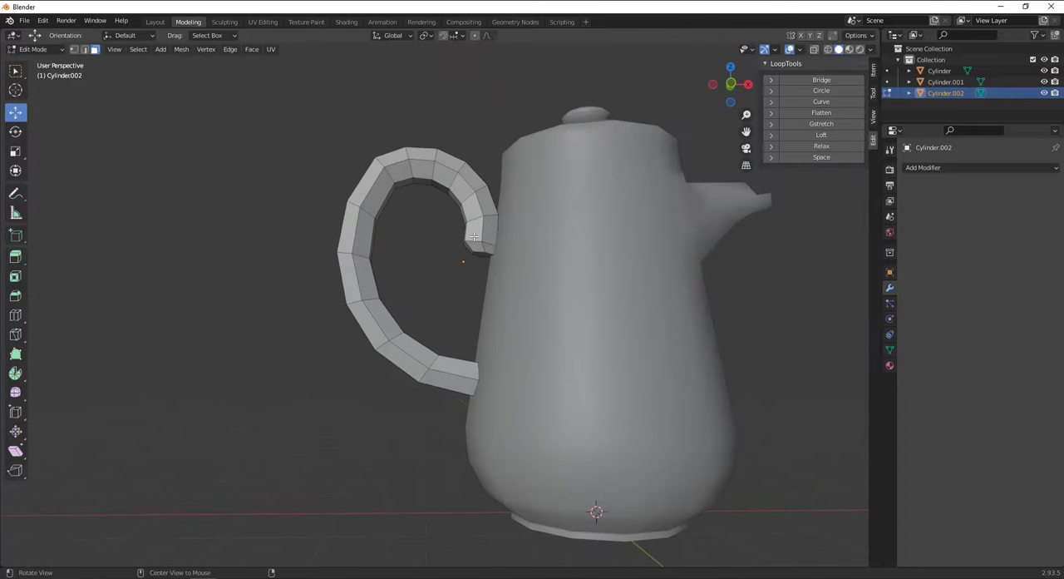
Select the edge loop at the handle's upper outer bend, move it slightly down and outward, and rotate it about -10.8°.
middle_drag(474, 237, 511, 218)
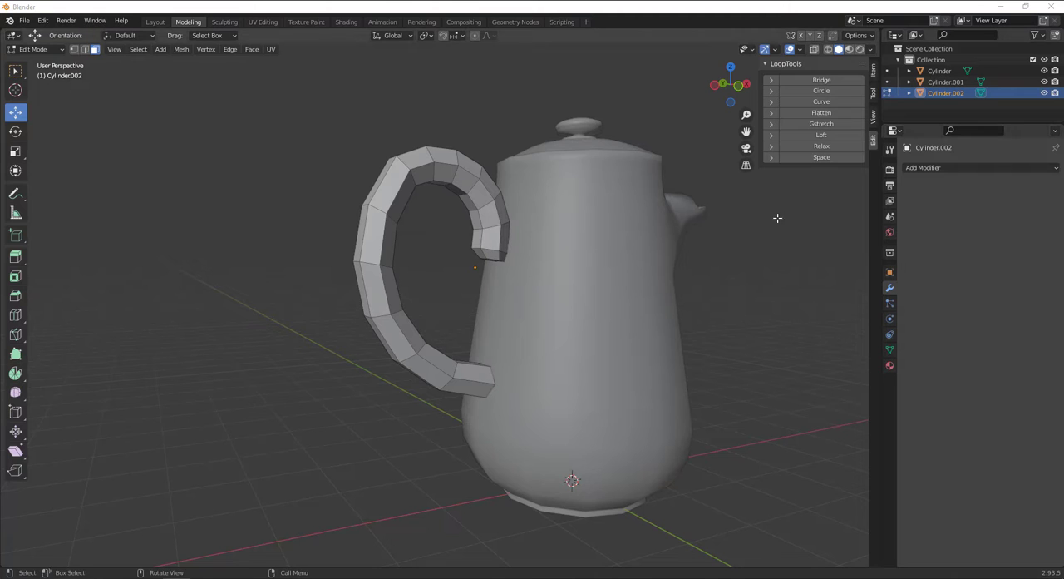
middle_drag(636, 233, 541, 260)
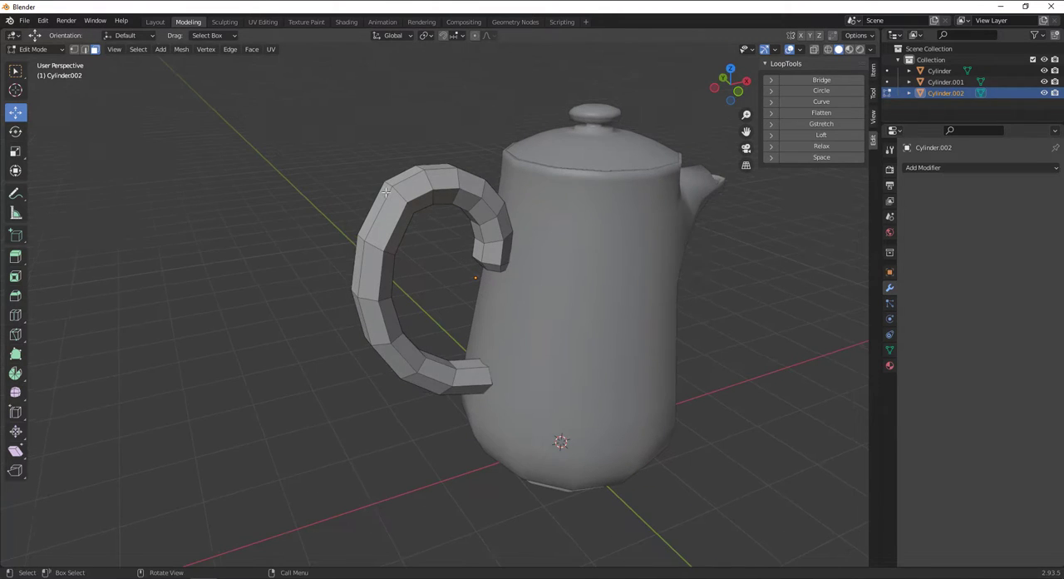
alt+click(406, 195)
click(386, 197)
click(84, 50)
click(371, 204)
key(KP_1)
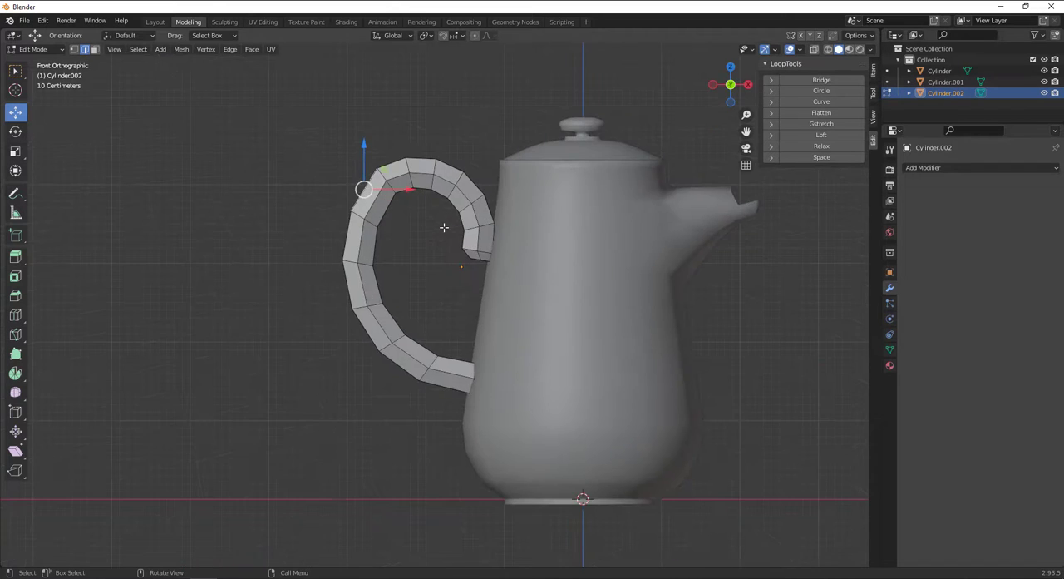
scroll(420, 227, up, 2)
shift+middle_drag(426, 222, 514, 312)
click(436, 213)
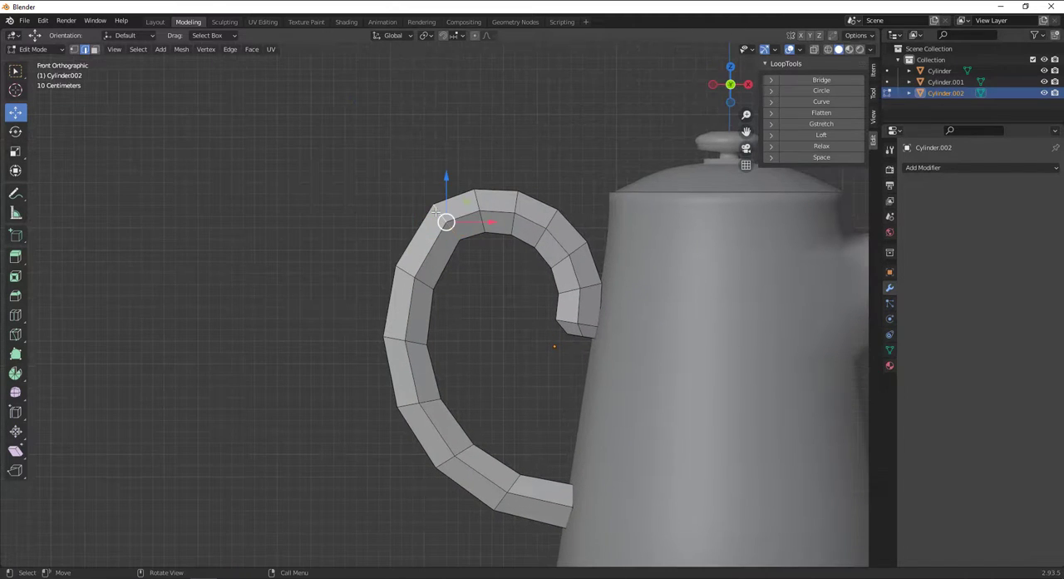
drag(446, 221, 441, 238)
key(r)
click(456, 198)
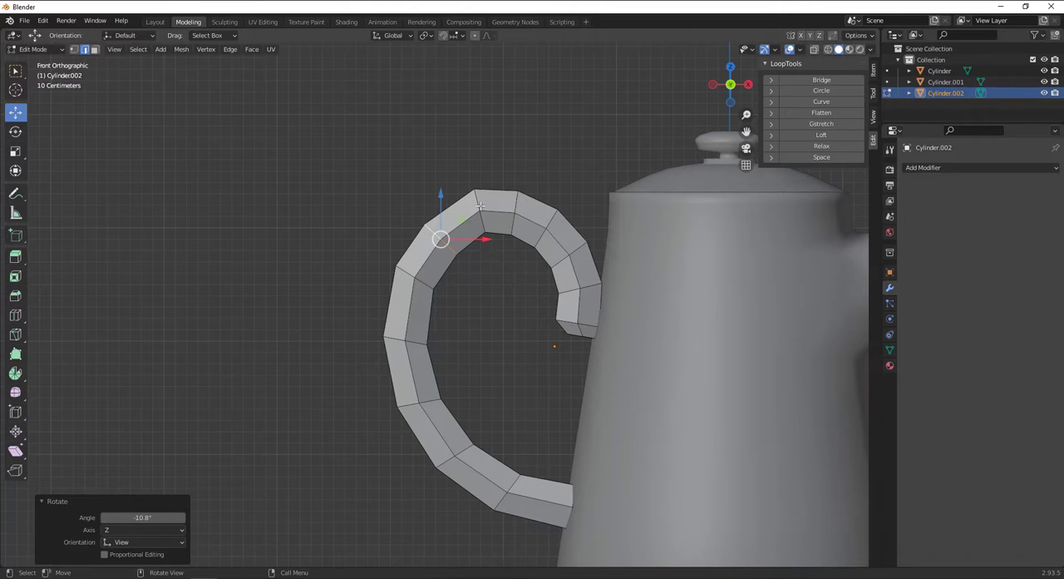
Move the edge loop near the handle's crest about -0.044 m in X and -0.054 m in Z, and rotate it about -11.1°.
click(481, 206)
mouse_move(480, 211)
mouse_down()
mouse_move(488, 229)
mouse_move(476, 214)
mouse_up()
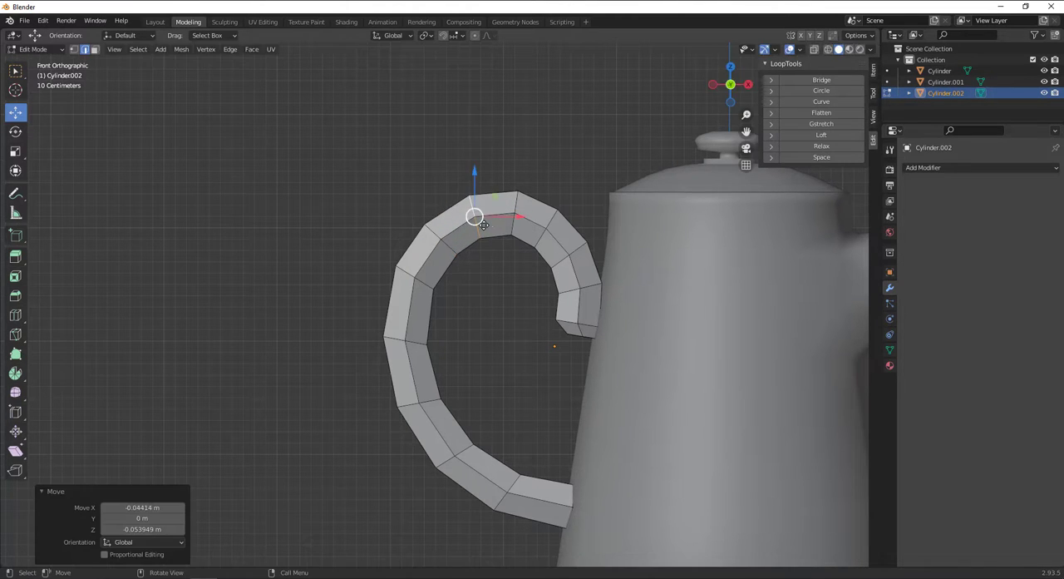
key(r)
click(629, 238)
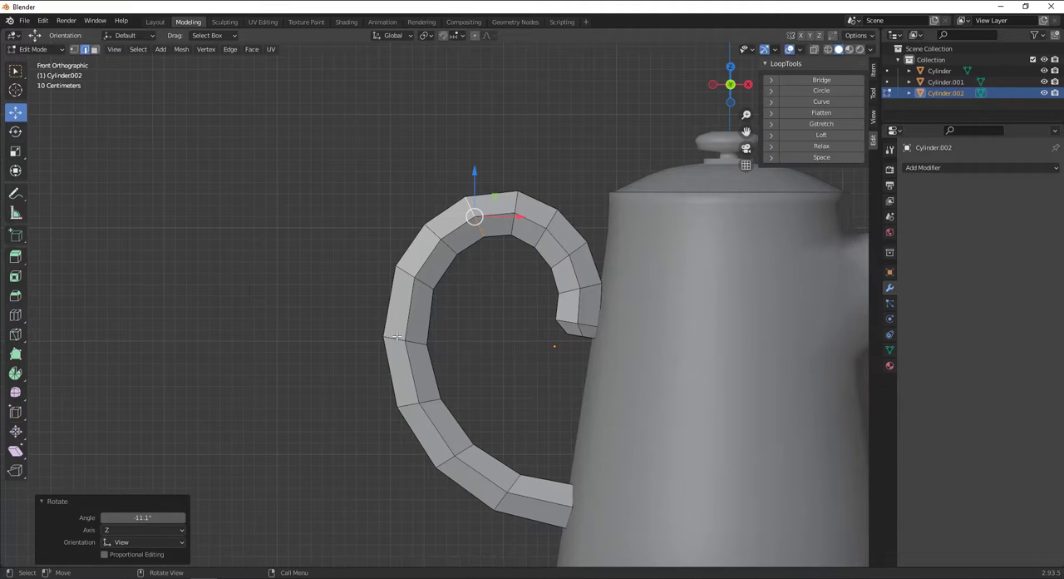
Rotate the edge loop at the handle's outermost point about -14.4° and move it about 0.03 m outward.
click(397, 337)
key(r)
click(537, 346)
key(g)
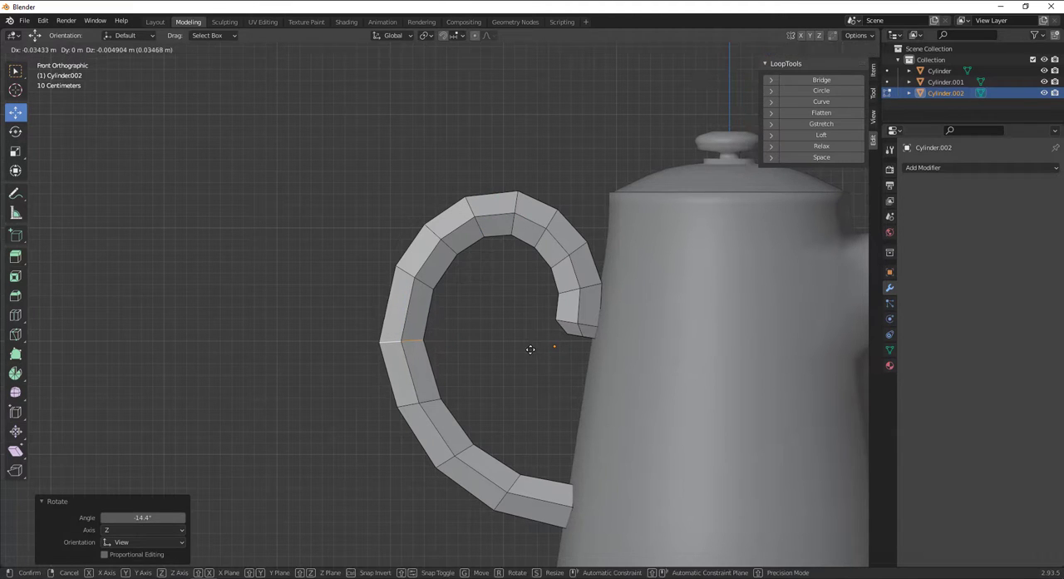
click(529, 349)
Rotate the edge loop just above the handle's outermost point about -16.9° and move it outward about 0.07 m.
click(407, 273)
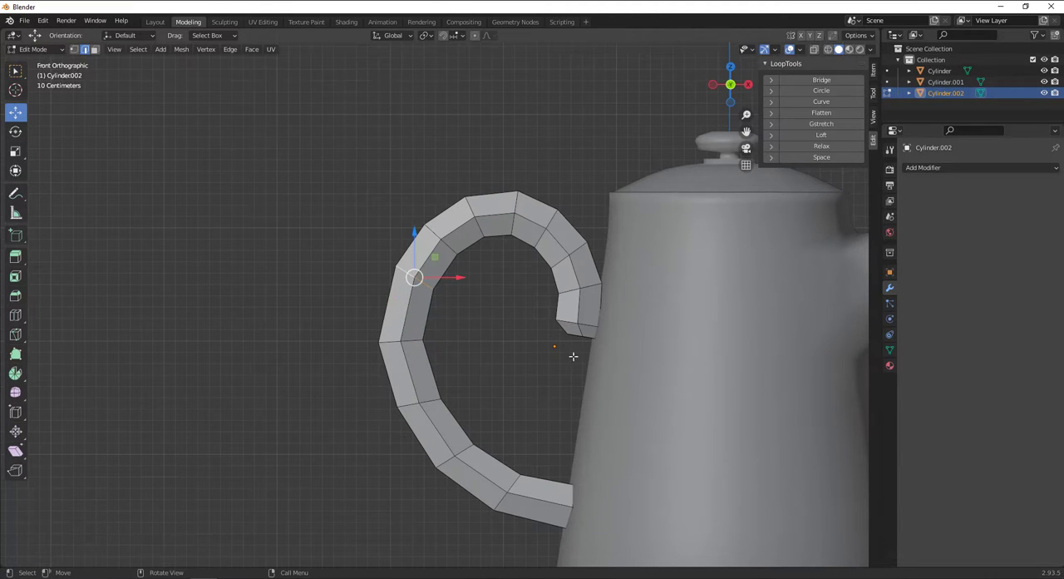
key(r)
click(570, 306)
key(g)
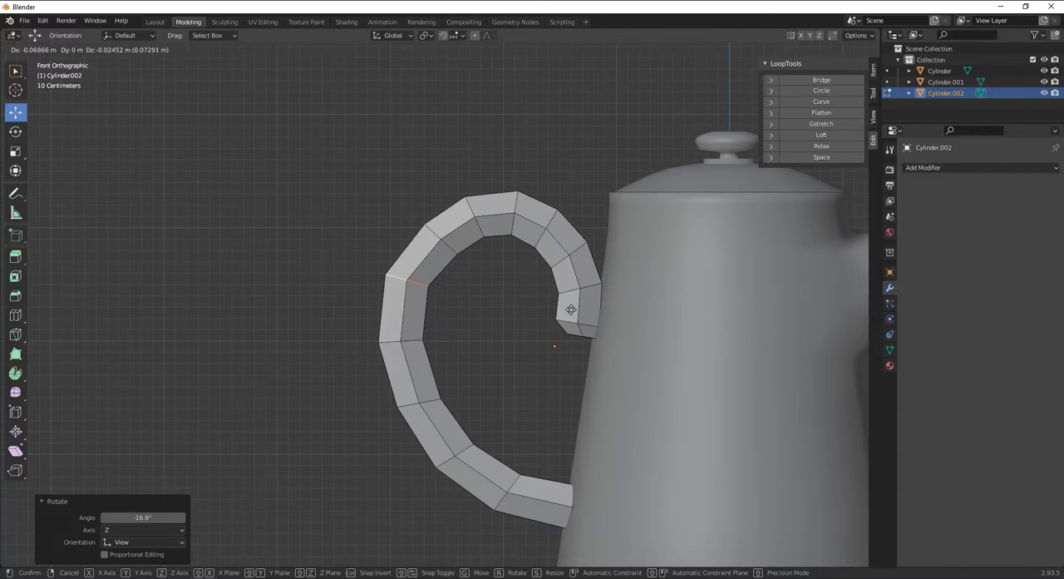
click(570, 314)
Rotate the edge loop just below the handle's outermost point about -18.9° and move it slightly downward.
click(419, 403)
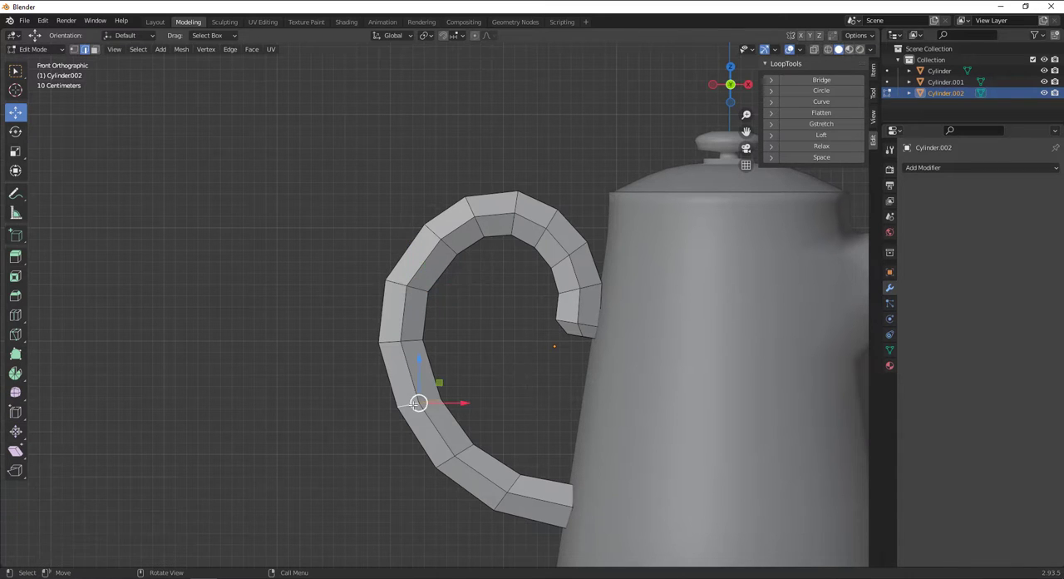
key(r)
click(541, 388)
key(g)
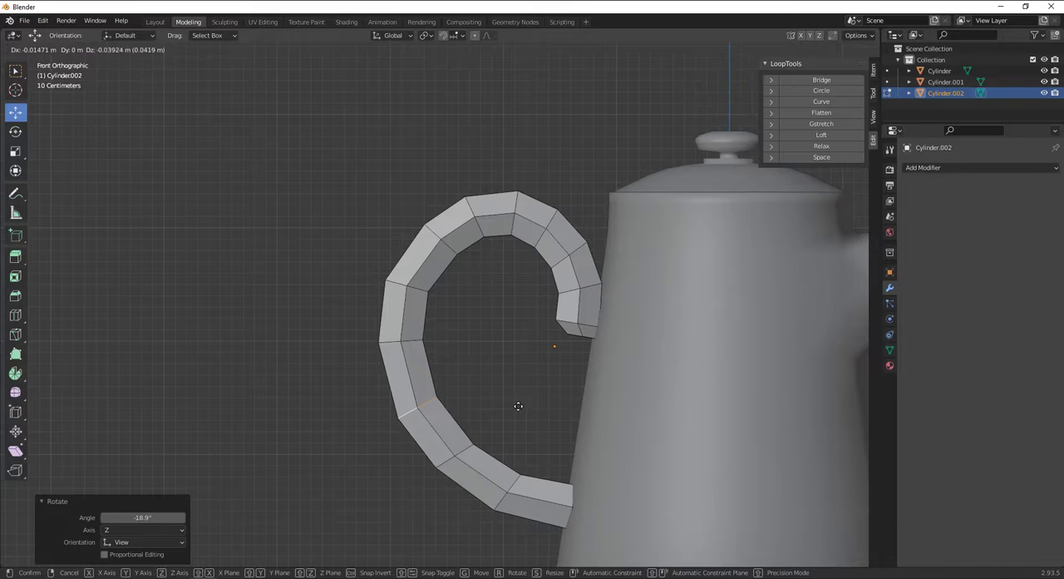
click(518, 408)
Rotate the edge loop at the handle's lower outer bend about -19.8° and move it slightly outward.
click(450, 457)
key(r)
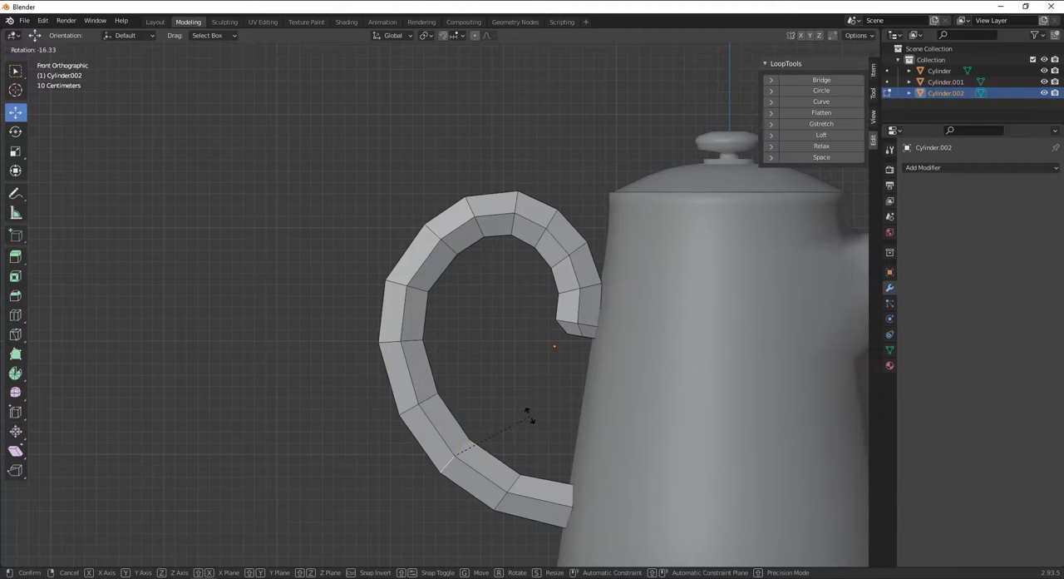
click(511, 454)
key(g)
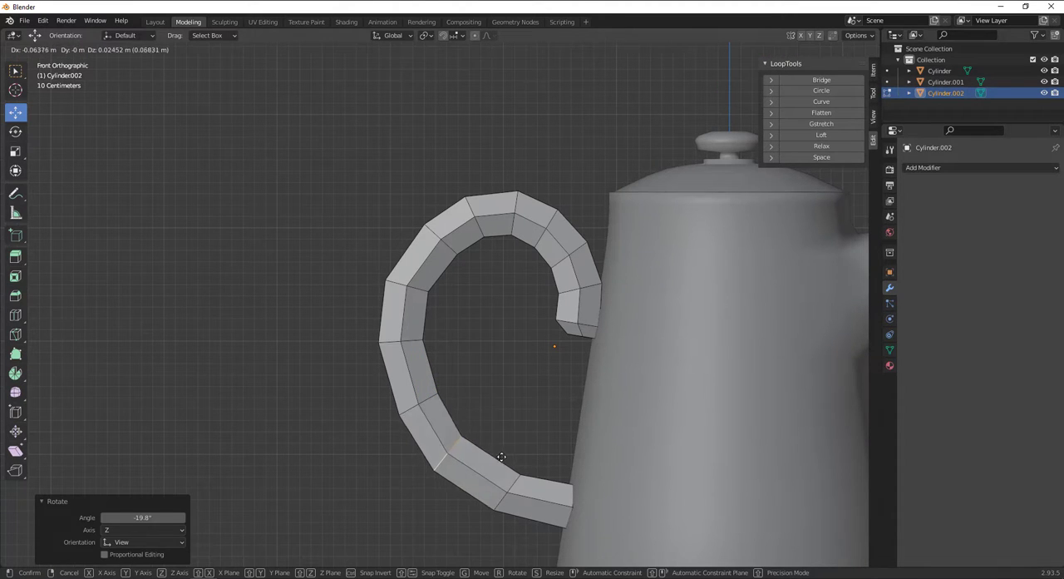
click(510, 473)
Rotate the edge loop nearest the handle's lower end so it follows the curve.
click(515, 481)
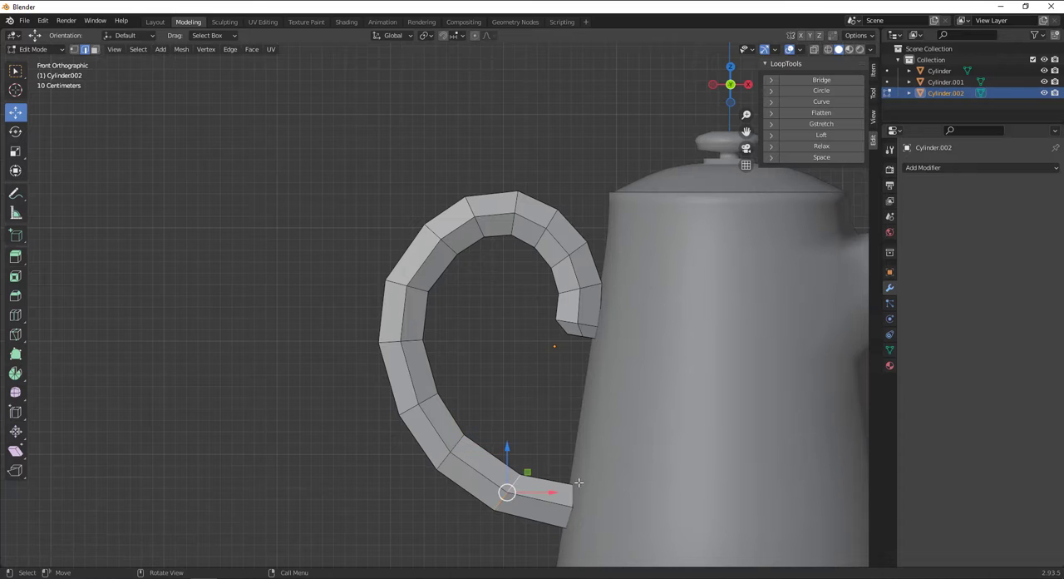
key(r)
click(582, 456)
alt+click(571, 336)
scroll(537, 347, down, 2)
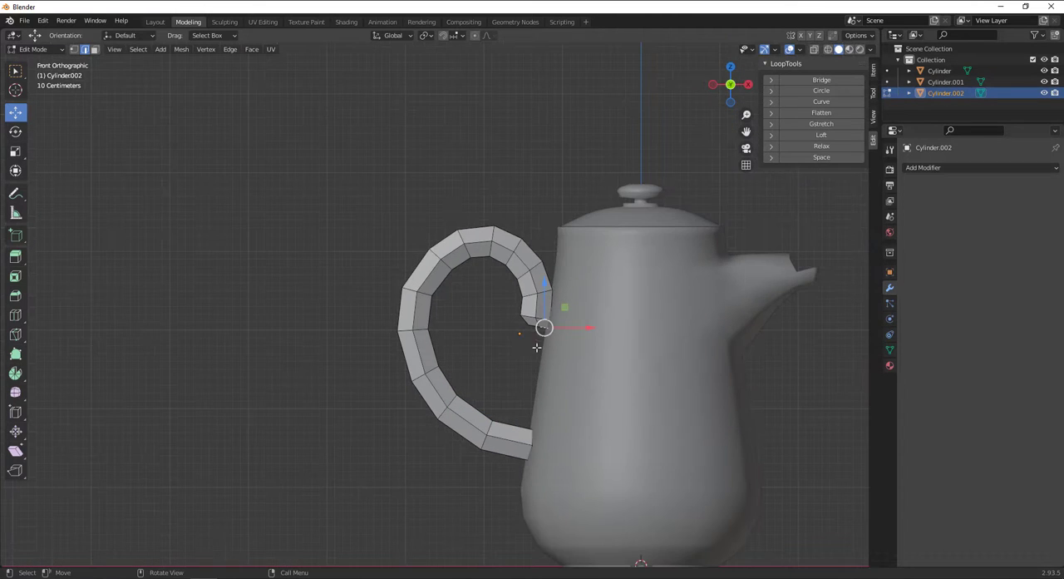
middle_drag(503, 343, 512, 291)
scroll(512, 288, up, 3)
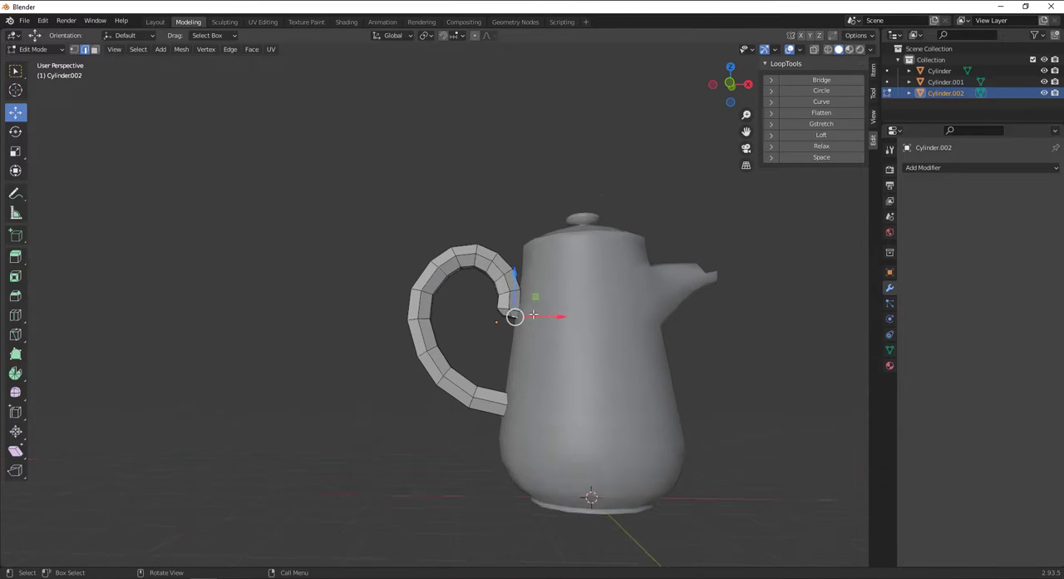
Return to Object Mode, select the pot body along with the handle, and snap the 3D cursor to the world origin.
key(Tab)
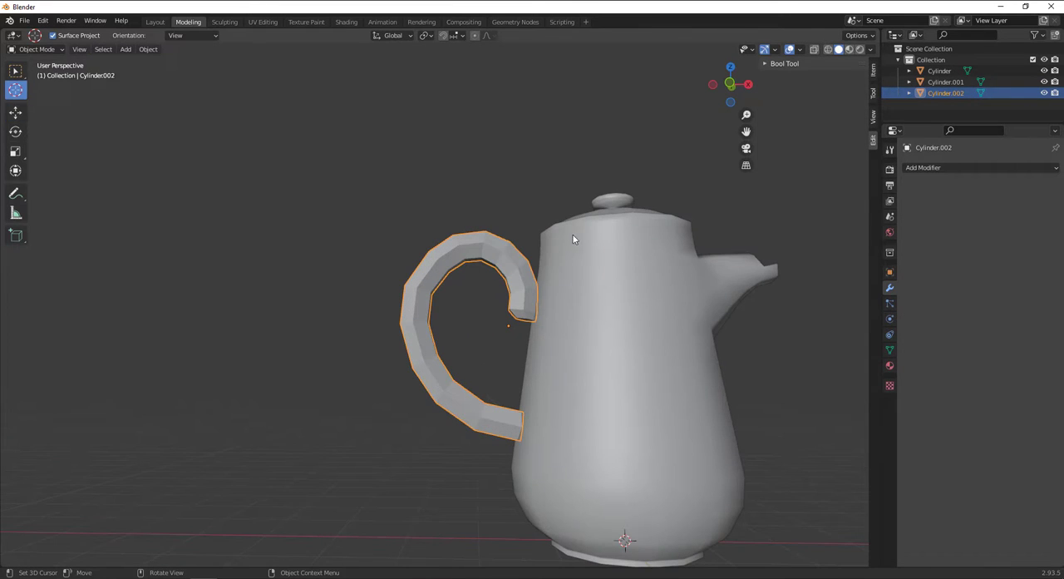
shift+click(656, 315)
middle_drag(637, 292, 481, 268)
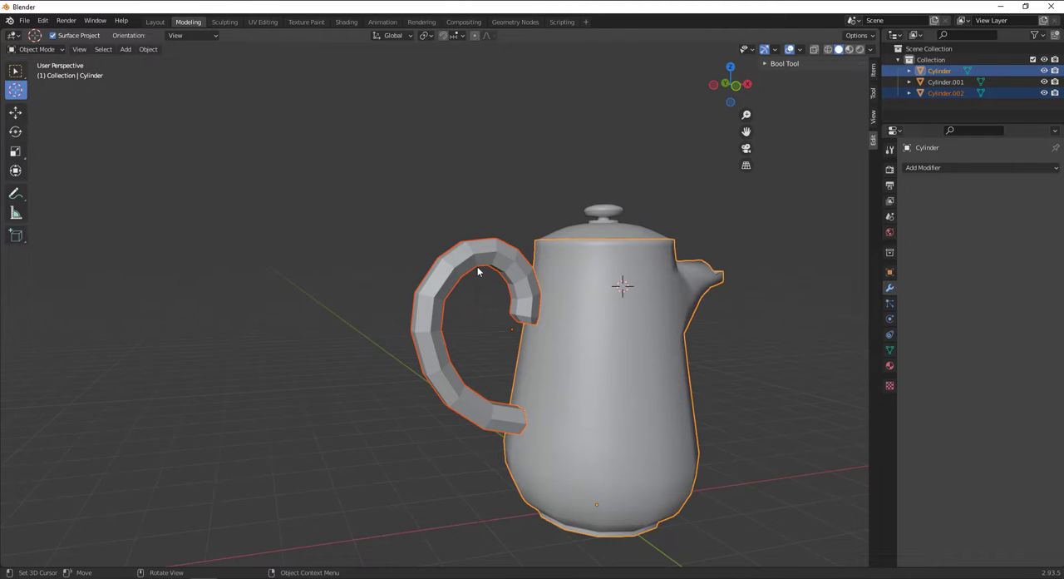
key(shift+s)
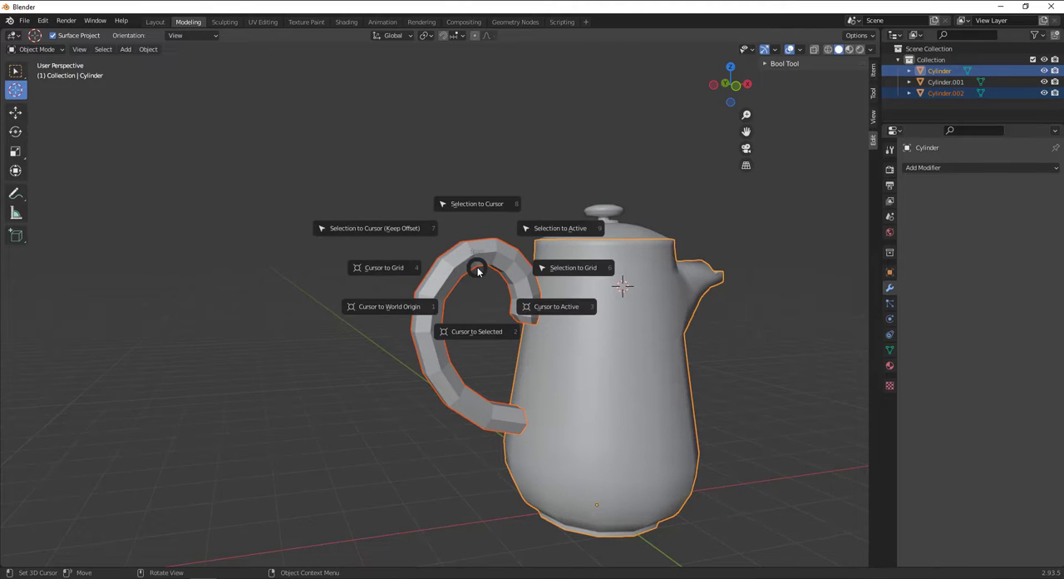
click(402, 307)
Switch to the selection tool, select the pot body and the handle, and join them into one object.
click(16, 72)
click(687, 368)
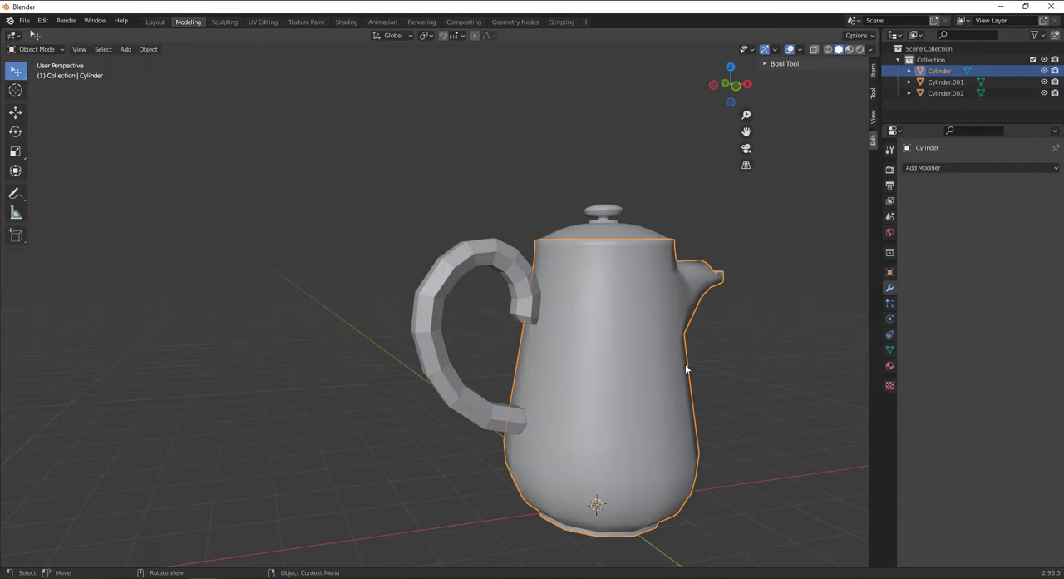
shift+click(540, 267)
scroll(571, 293, up, 2)
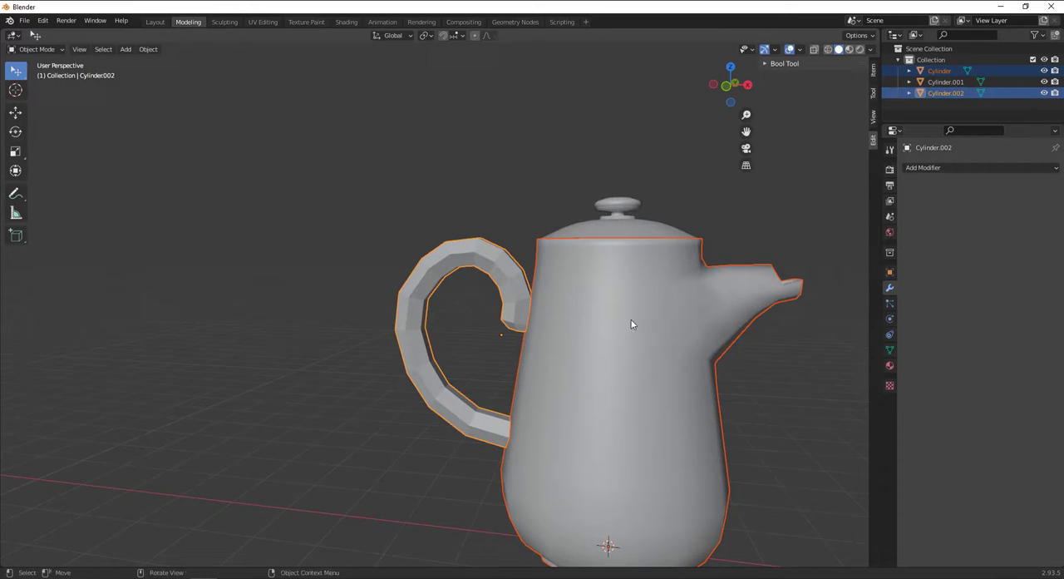
scroll(632, 320, up, 1)
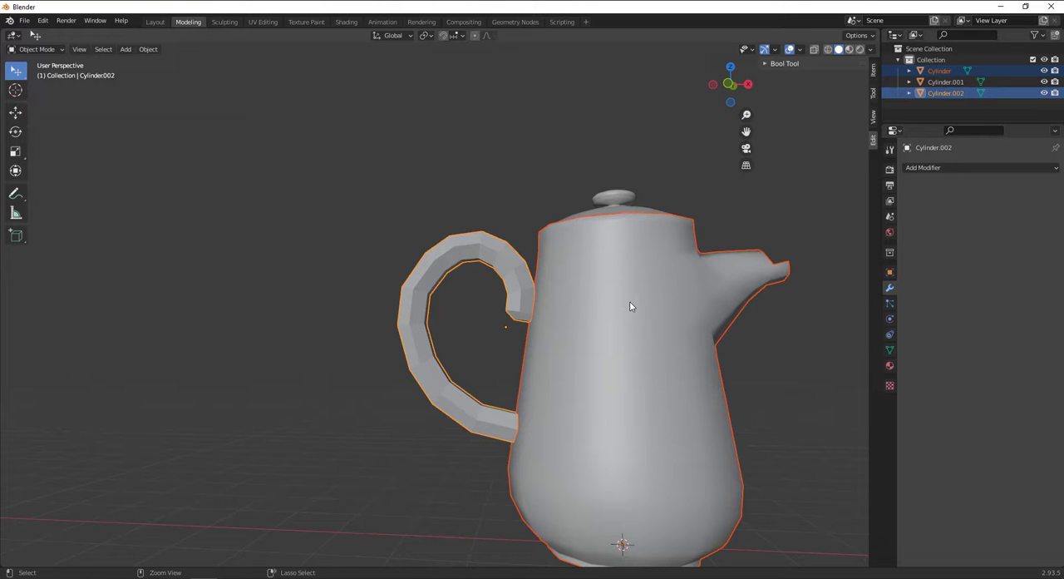
key(ctrl+j)
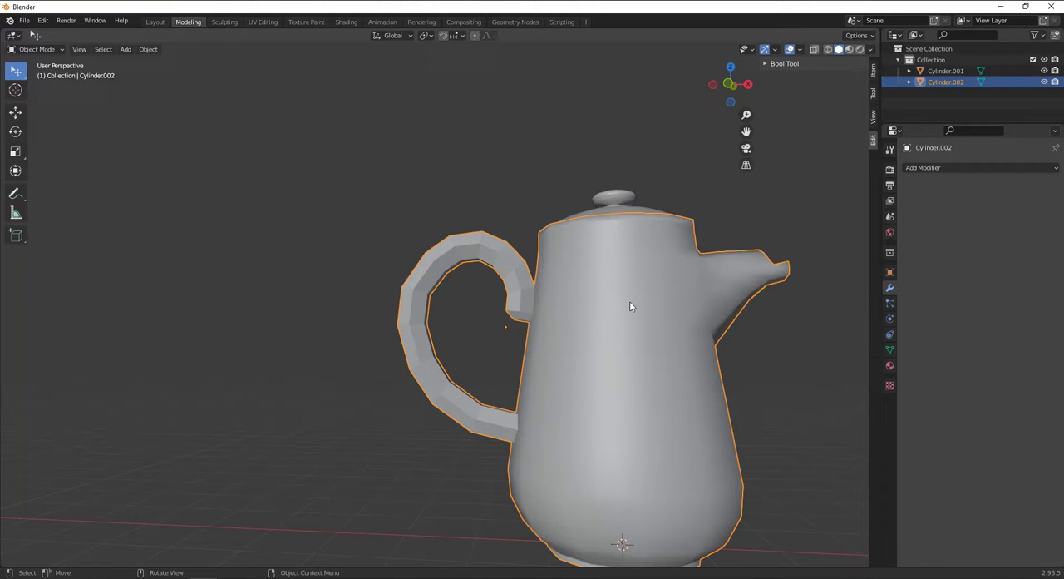
Apply Shade Smooth to the joined pot and handle.
scroll(630, 303, down, 3)
shift+middle_drag(578, 351, 525, 381)
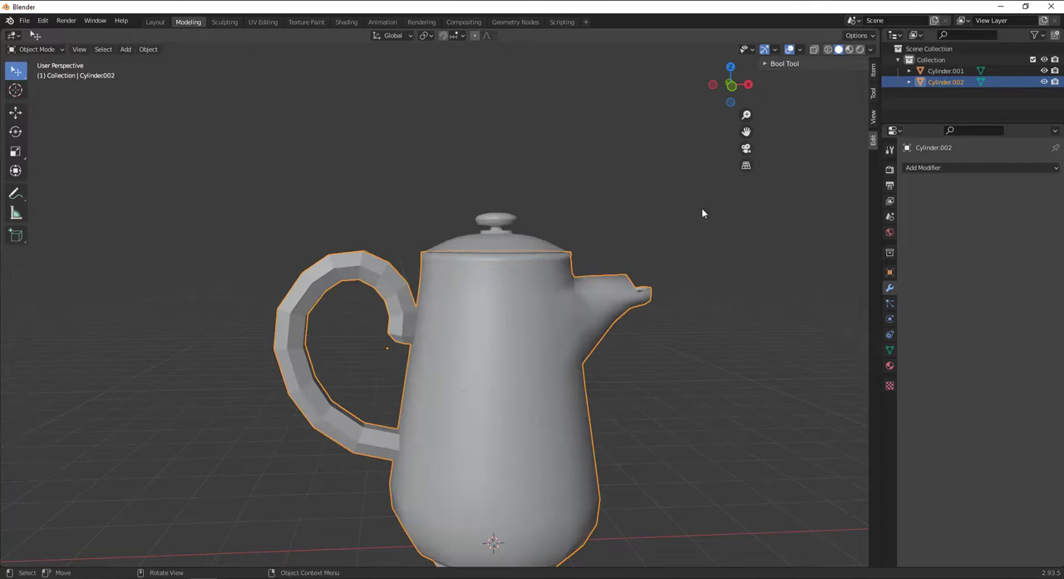
right_click(462, 360)
right_click(515, 316)
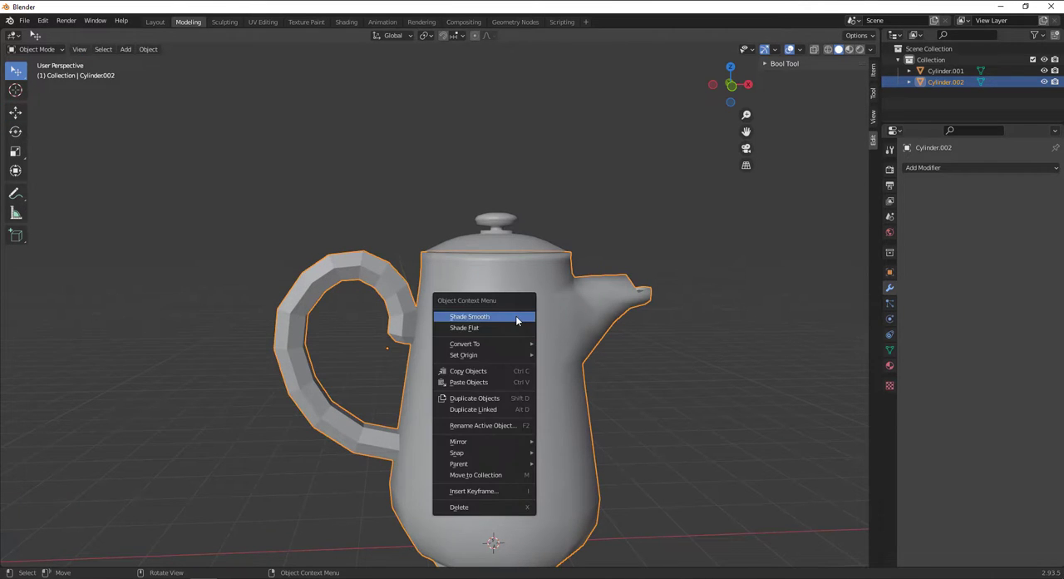
click(517, 321)
Switch the joined pot to flat shading and back to smooth shading.
right_click(515, 338)
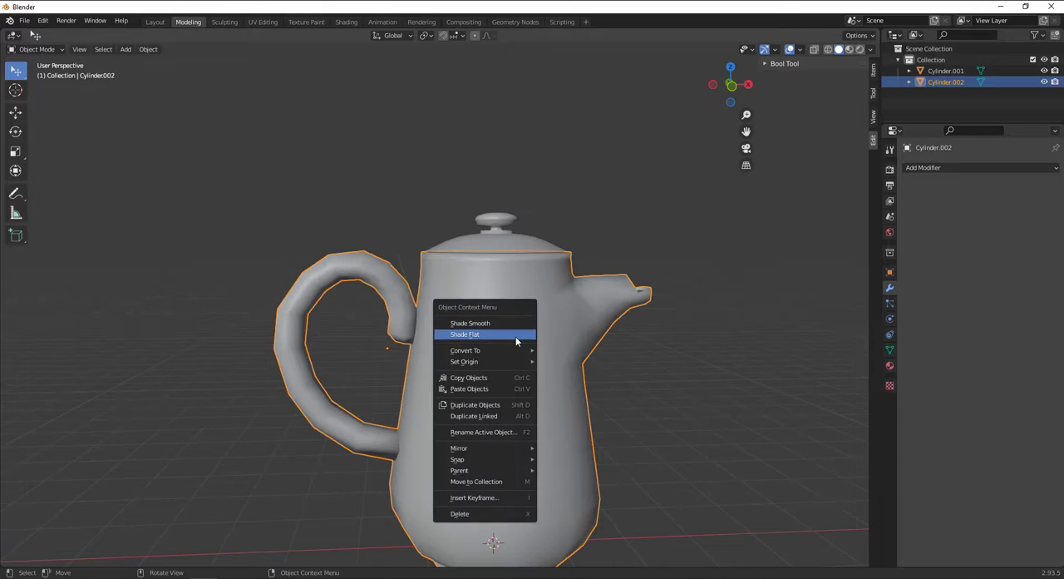
click(515, 334)
right_click(509, 322)
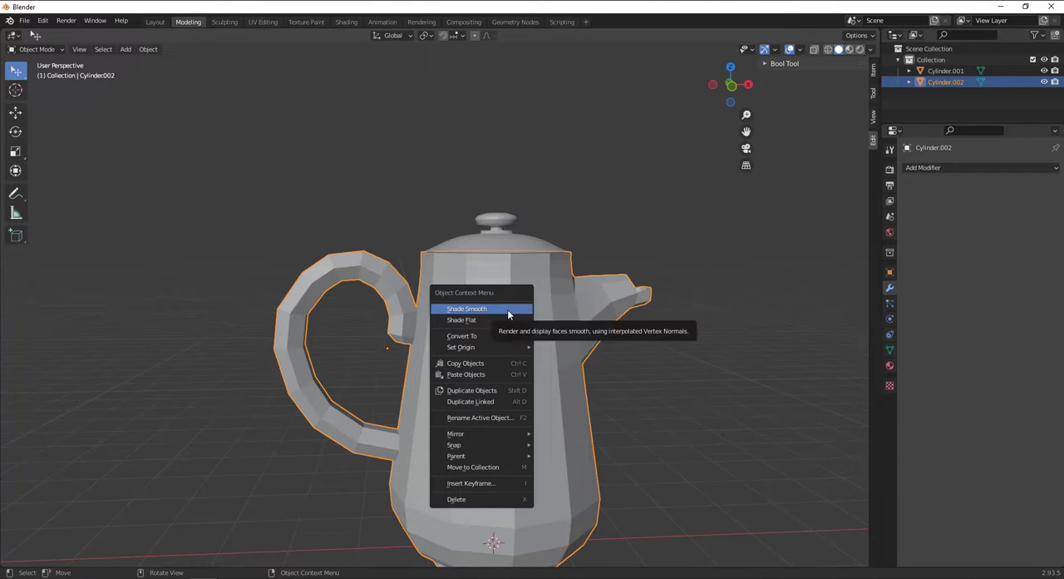
click(509, 315)
Add a Subdivision Surface modifier to the joined pot and deselect it.
click(962, 167)
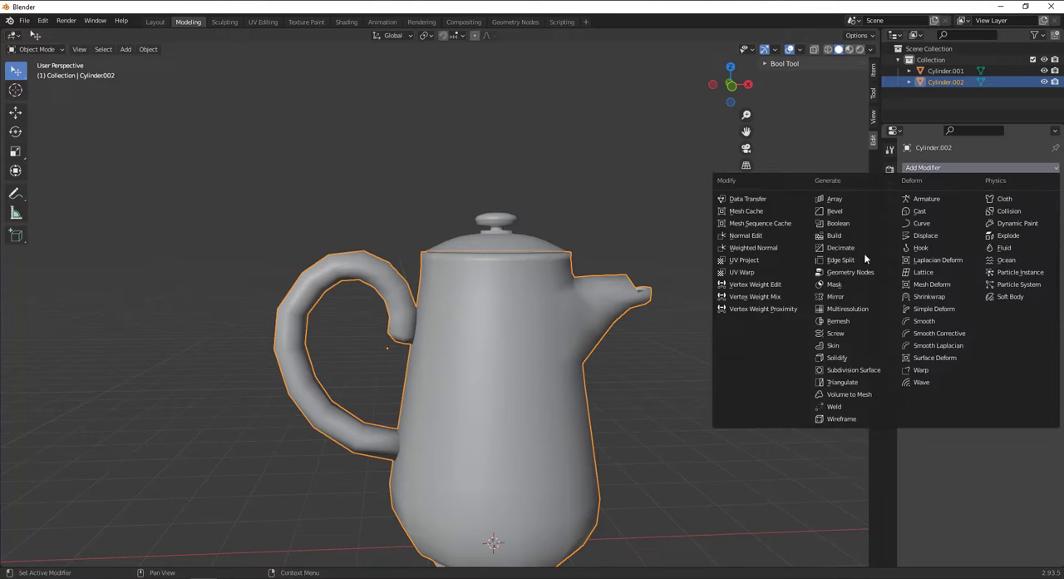
click(832, 370)
scroll(507, 337, down, 3)
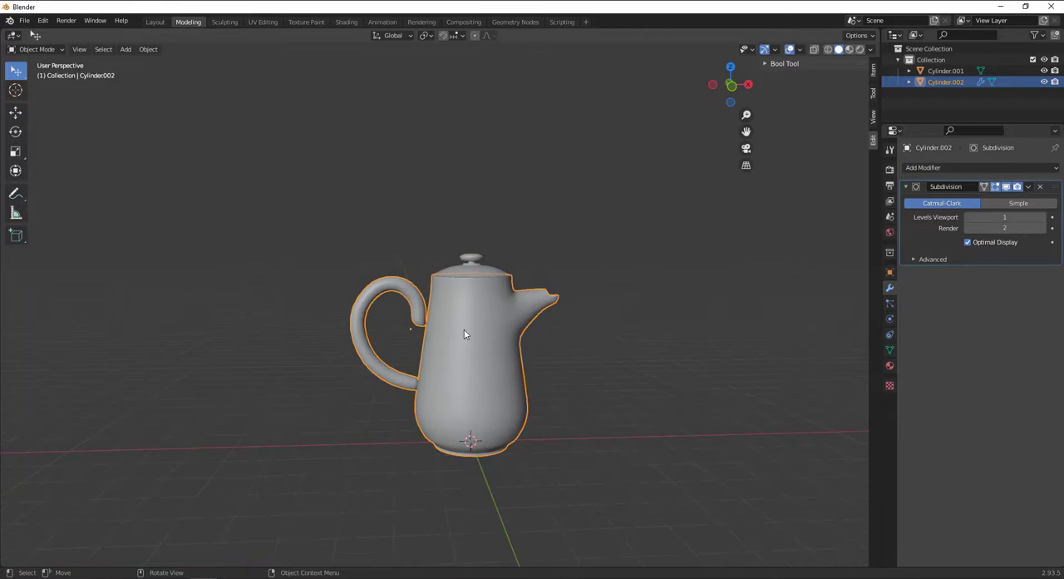
key(alt+a)
Enter Edit Mode on the joined pot and examine how the handle's upper end meets the body.
scroll(409, 314, up, 6)
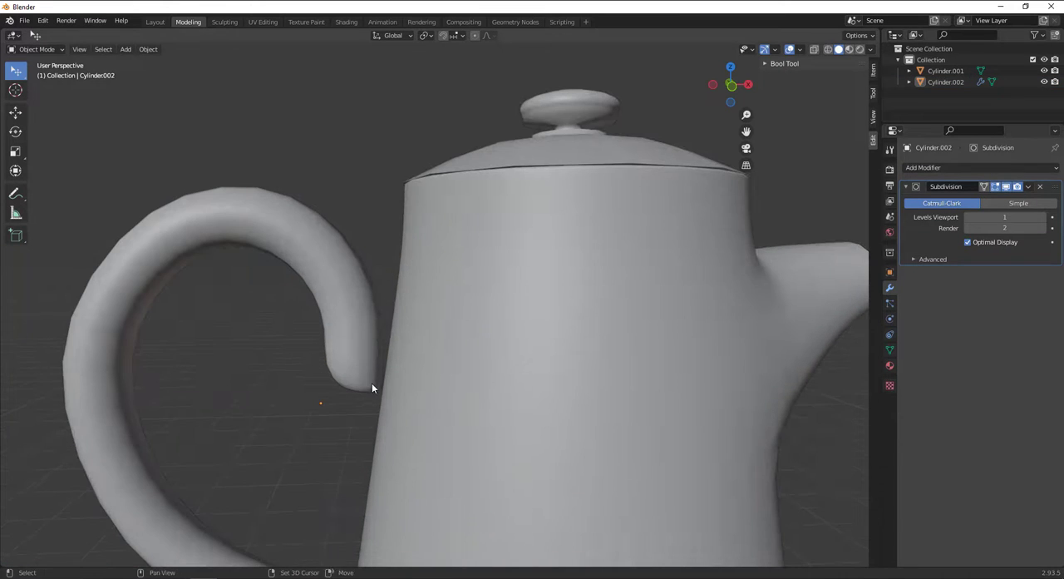
middle_drag(372, 382, 521, 304)
key(Tab)
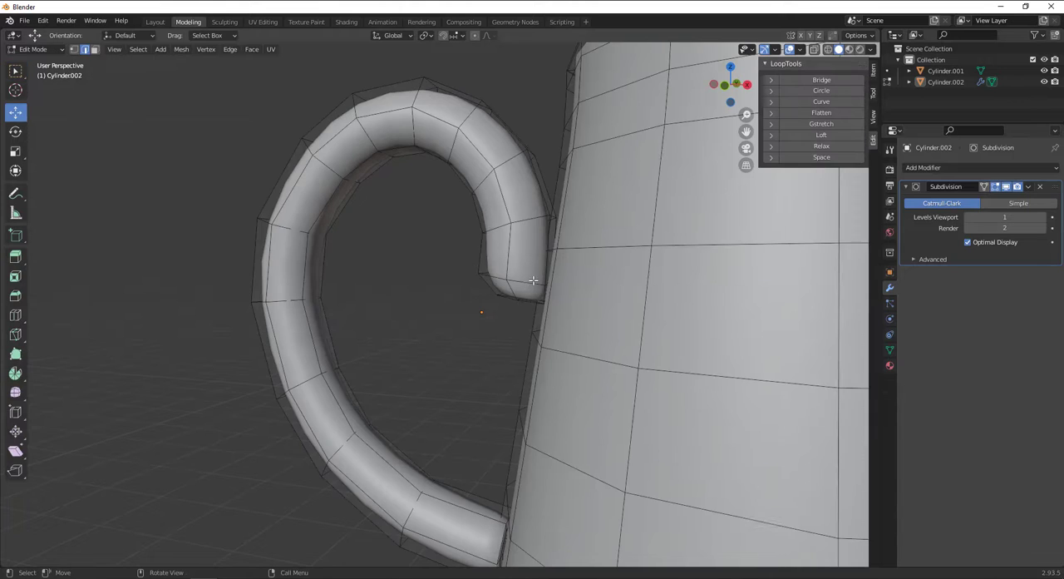
alt+drag(534, 280, 546, 349)
scroll(566, 412, up, 3)
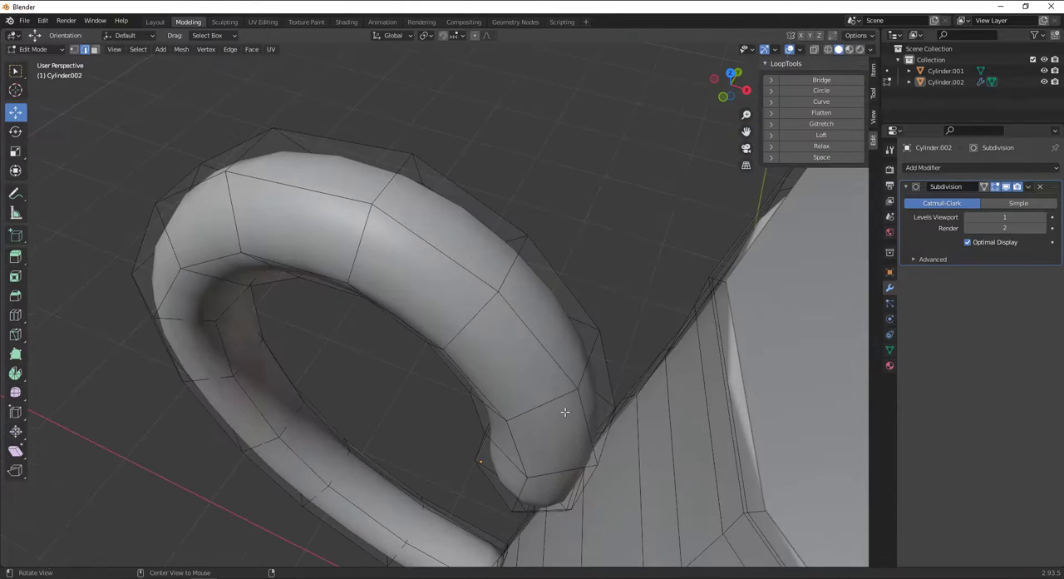
scroll(566, 411, down, 4)
alt+drag(565, 412, 662, 314)
double_click(681, 300)
scroll(682, 316, down, 2)
Select an edge on the pot body, extend the selection to all linked geometry, and hide it.
click(661, 260)
click(138, 50)
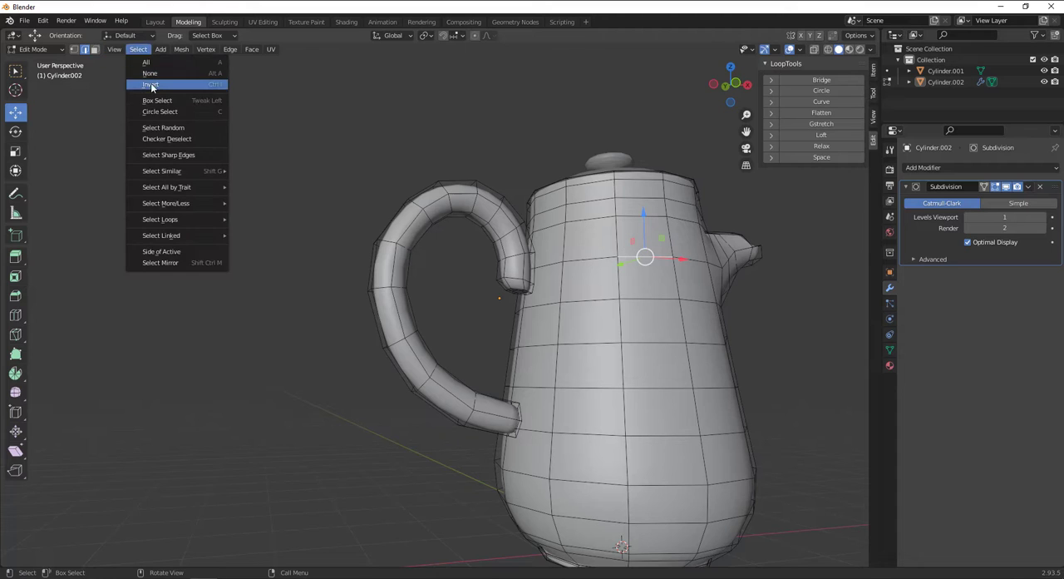
mouse_move(179, 172)
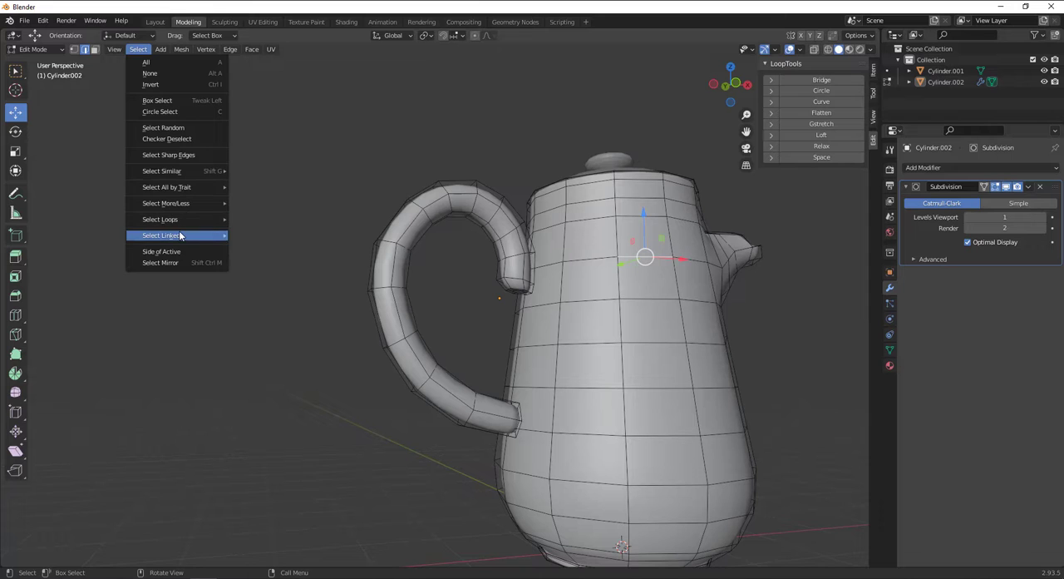
mouse_move(181, 236)
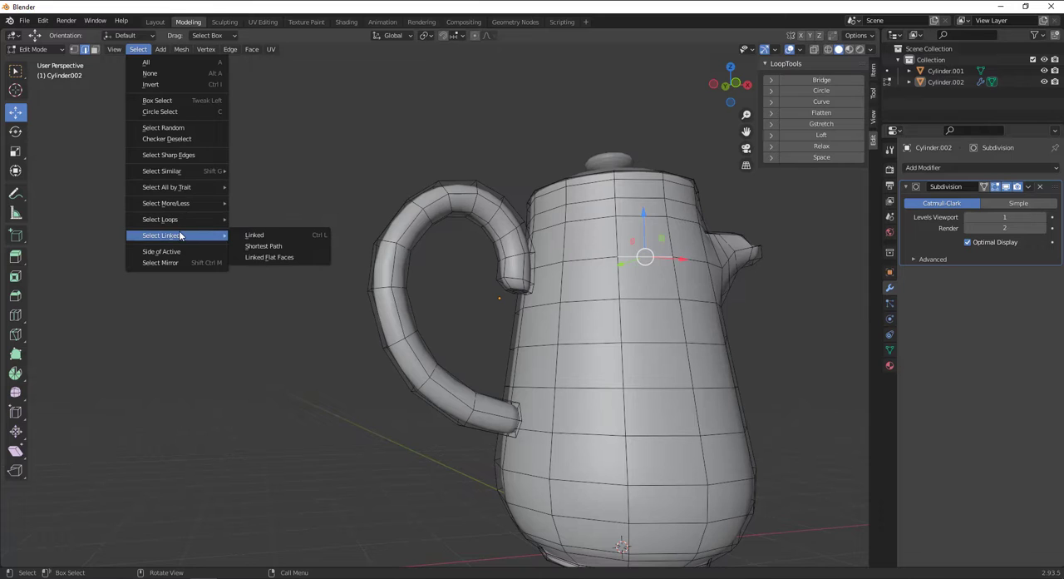
click(266, 236)
middle_drag(642, 263, 614, 285)
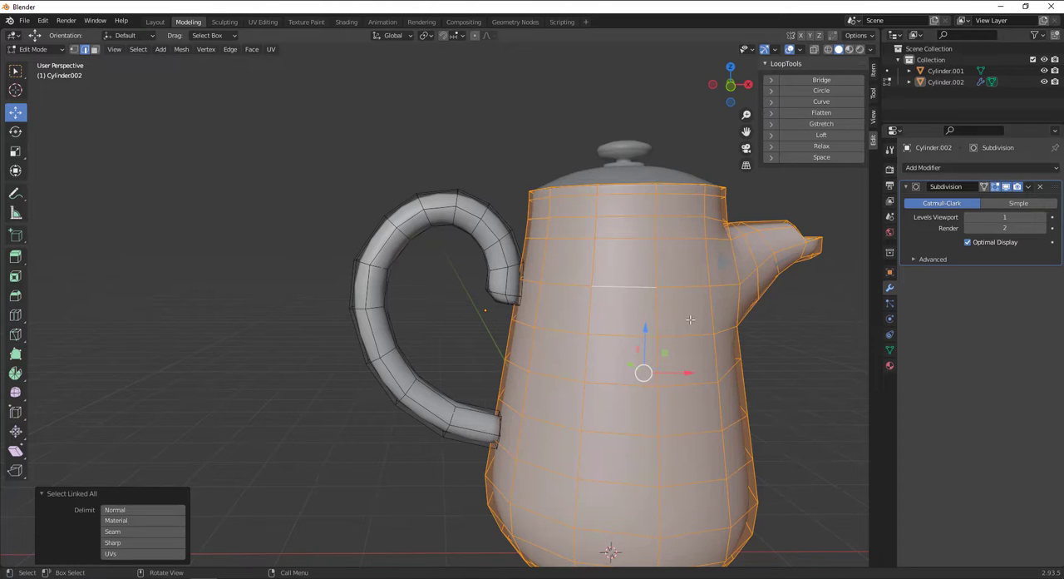
key(h)
Extrude the end faces at the handle's upper end about 0.174 m along their normal in front view.
middle_drag(690, 318, 466, 313)
click(95, 49)
click(397, 285)
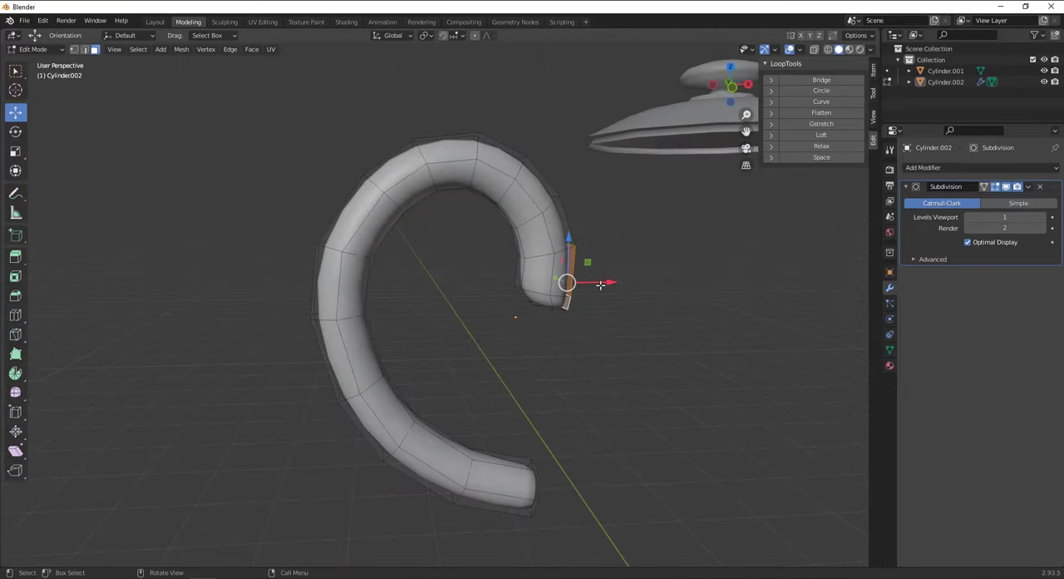
key(KP_1)
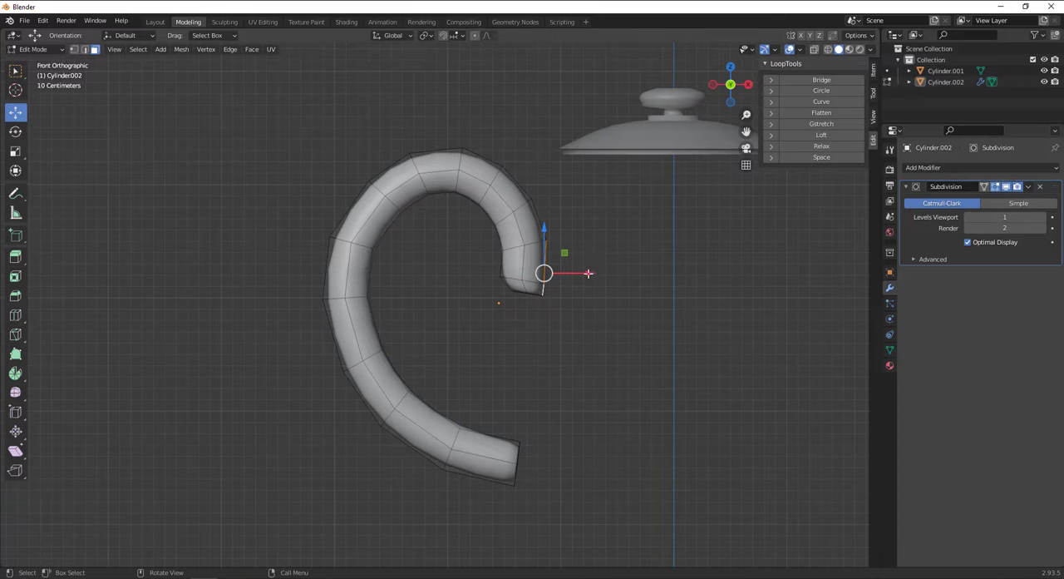
key(e)
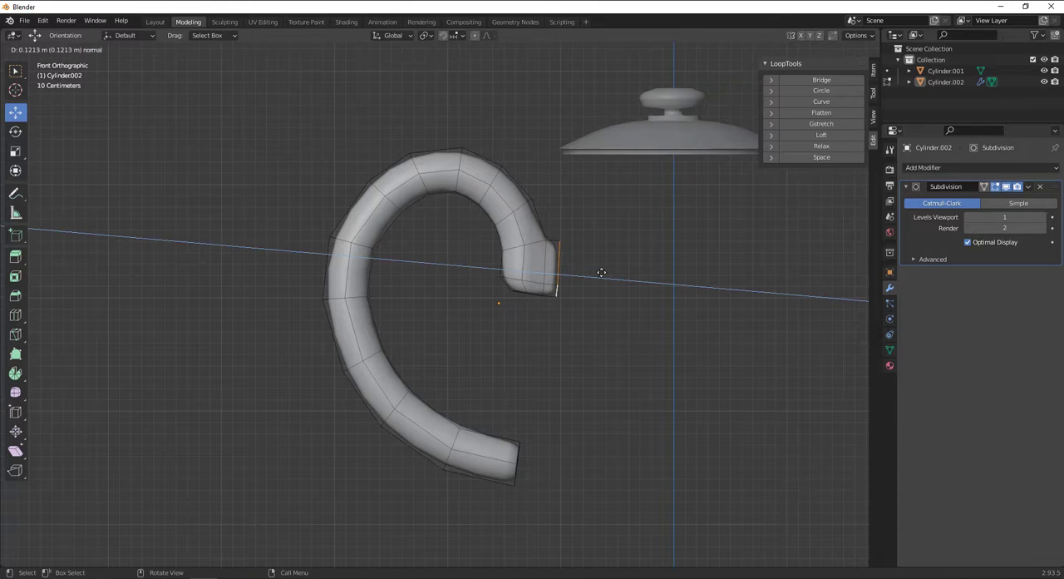
click(608, 272)
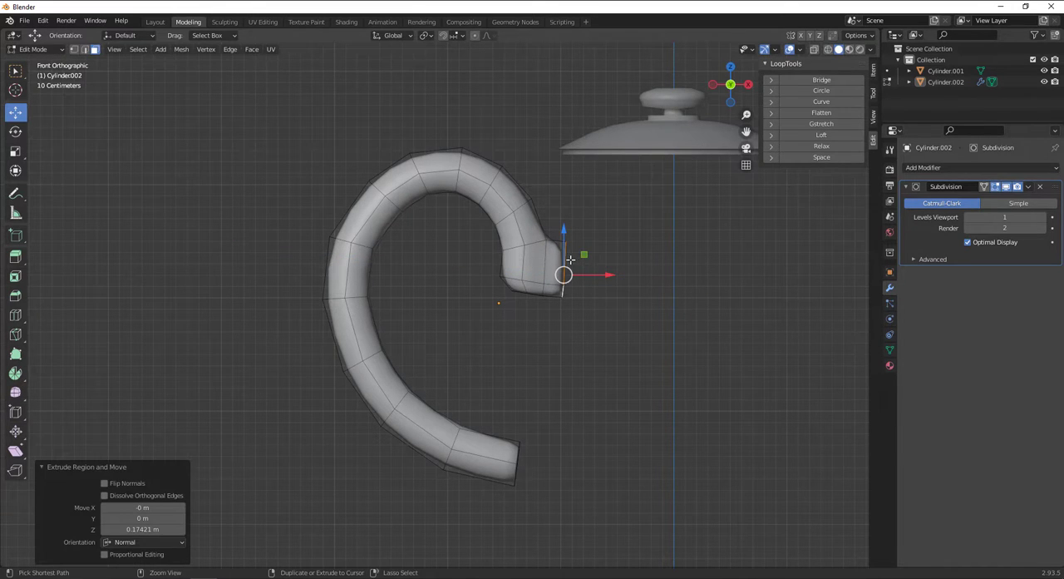
Add a loop cut around the extruded upper end of the handle, slid close to its tip with factor -0.812.
key(g)
key(g)
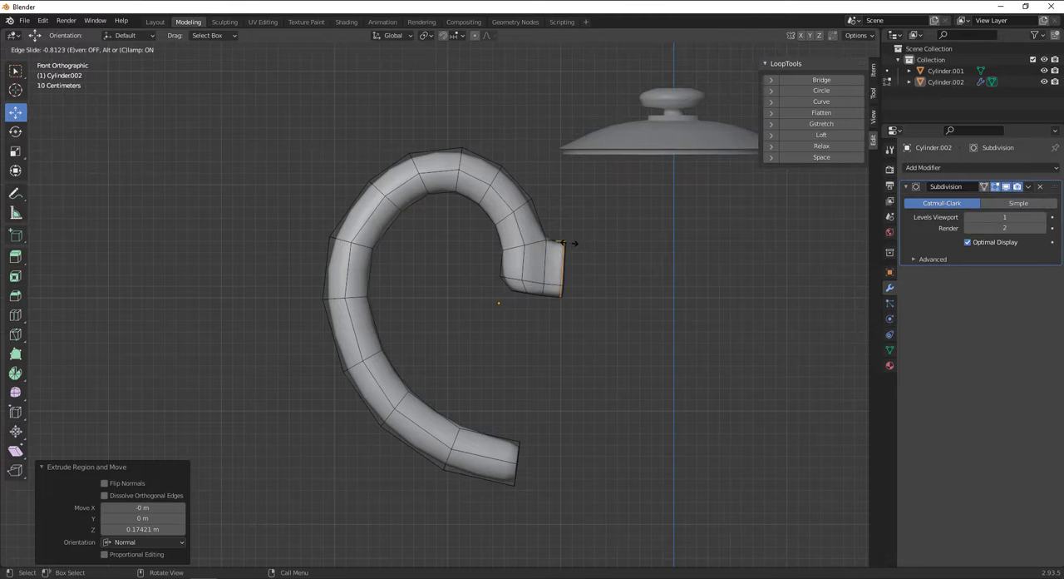
click(570, 243)
Switch to face selection and select all the inner cap faces at the handle's lower end.
middle_drag(532, 467, 484, 380)
scroll(465, 389, up, 4)
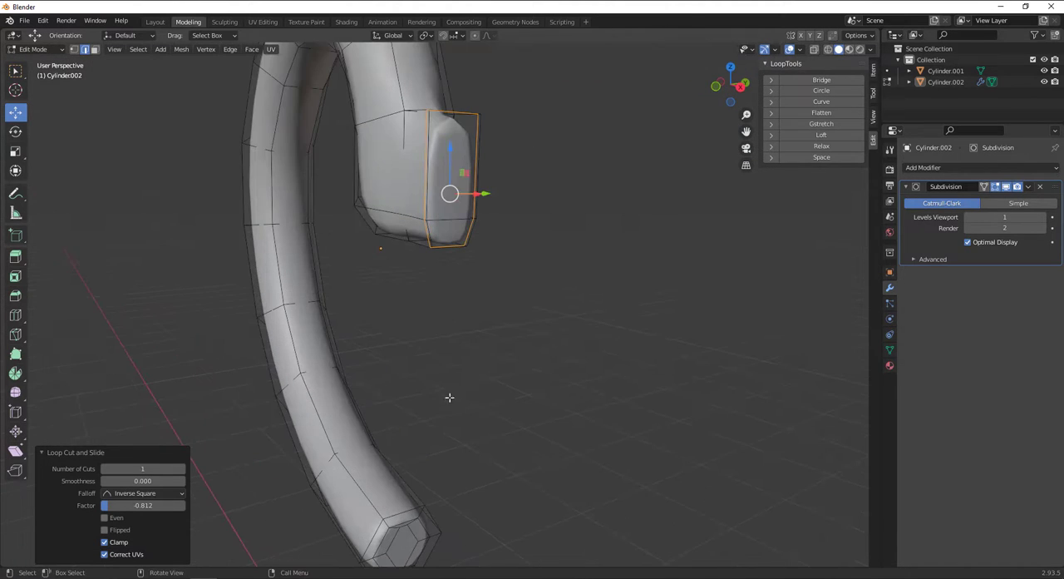
shift+middle_drag(420, 536, 410, 420)
click(416, 439)
scroll(415, 439, up, 2)
shift+middle_drag(410, 420, 447, 258)
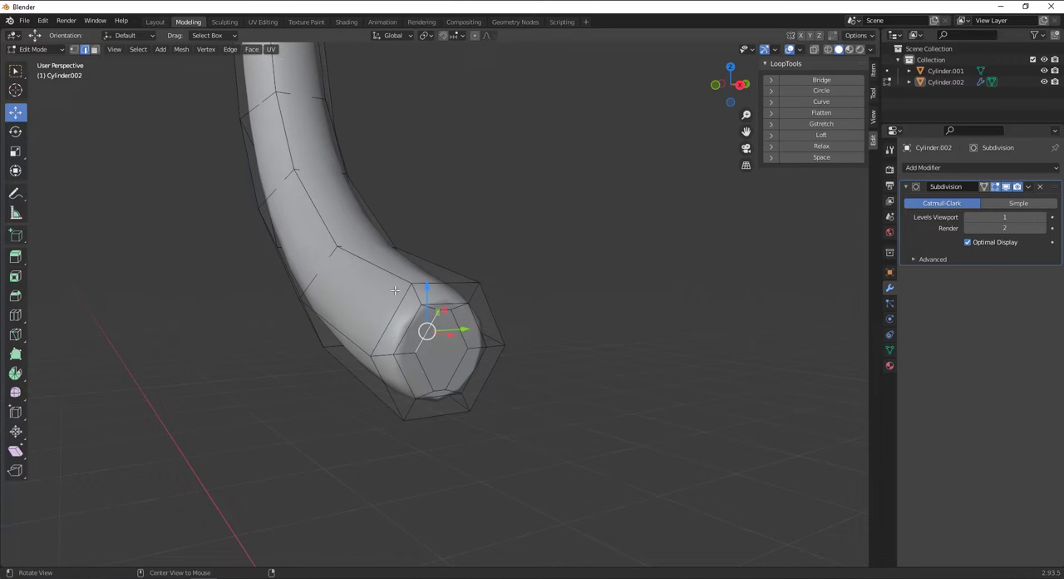
click(95, 50)
click(401, 326)
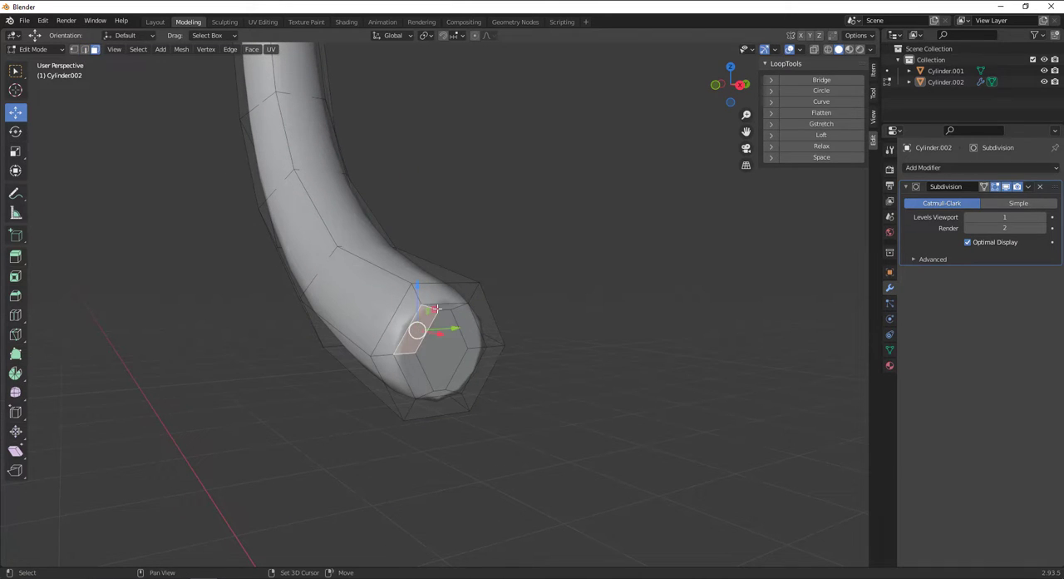
shift+click(468, 328)
shift+click(426, 374)
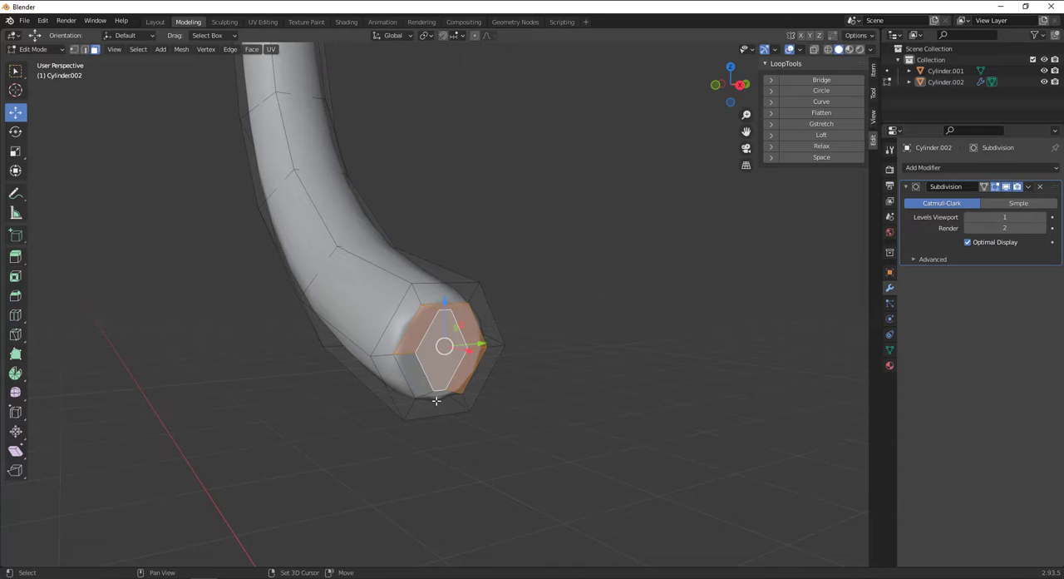
shift+click(422, 384)
Add the outer ring of faces around the handle's lower end to the selection.
shift+click(411, 310)
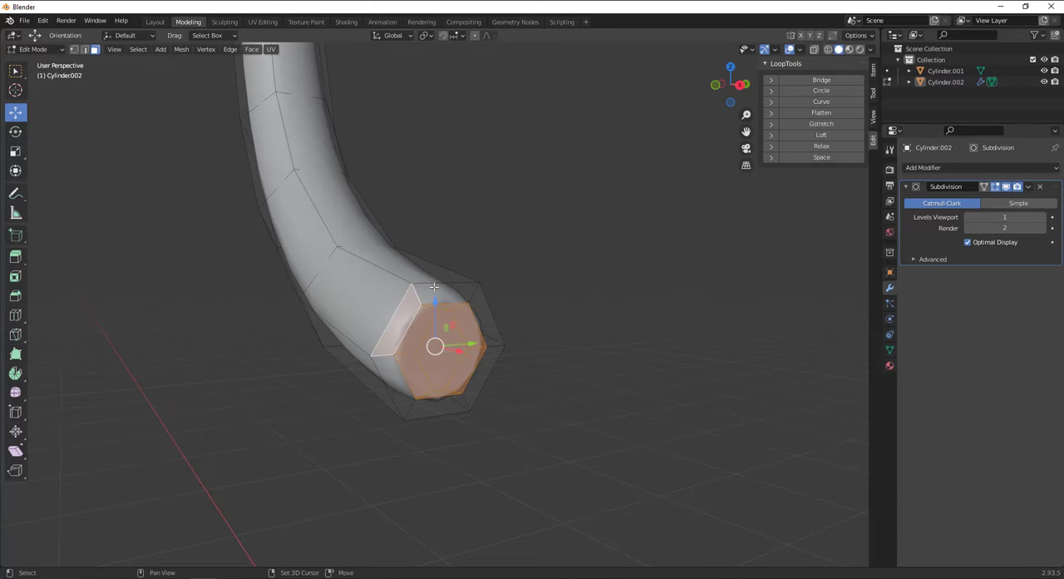
shift+click(434, 288)
shift+click(469, 300)
shift+click(480, 366)
shift+click(447, 402)
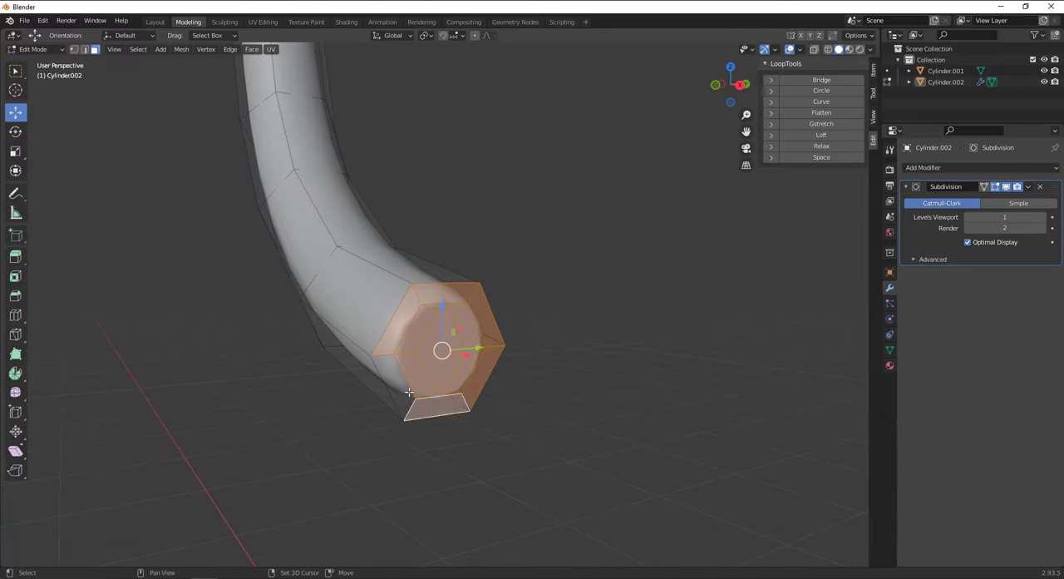
shift+click(412, 393)
In front view, rotate the handle's lower end faces by -8.2° and move them up about 0.035 m.
key(KP_1)
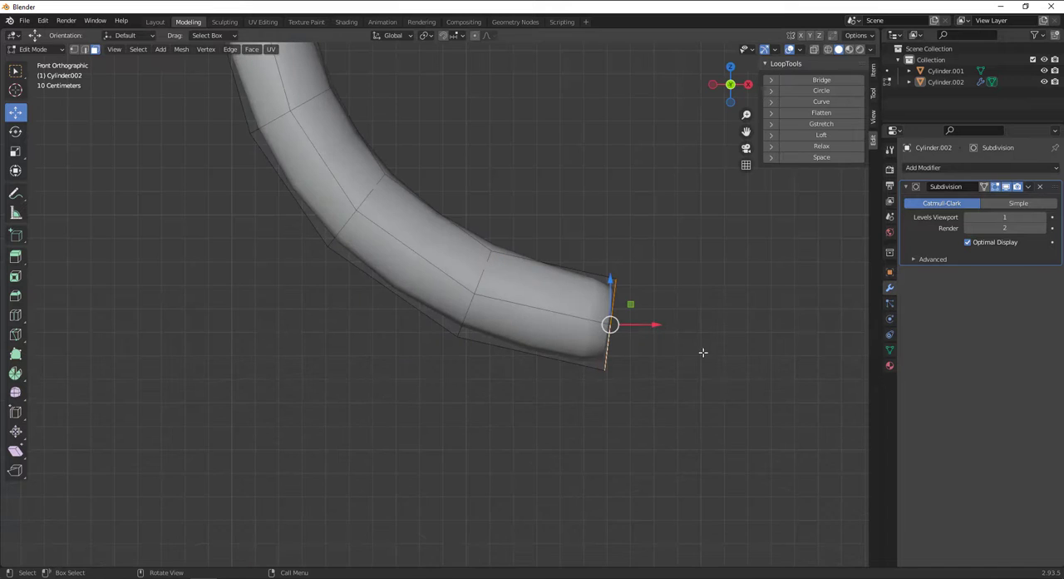
key(r)
key(g)
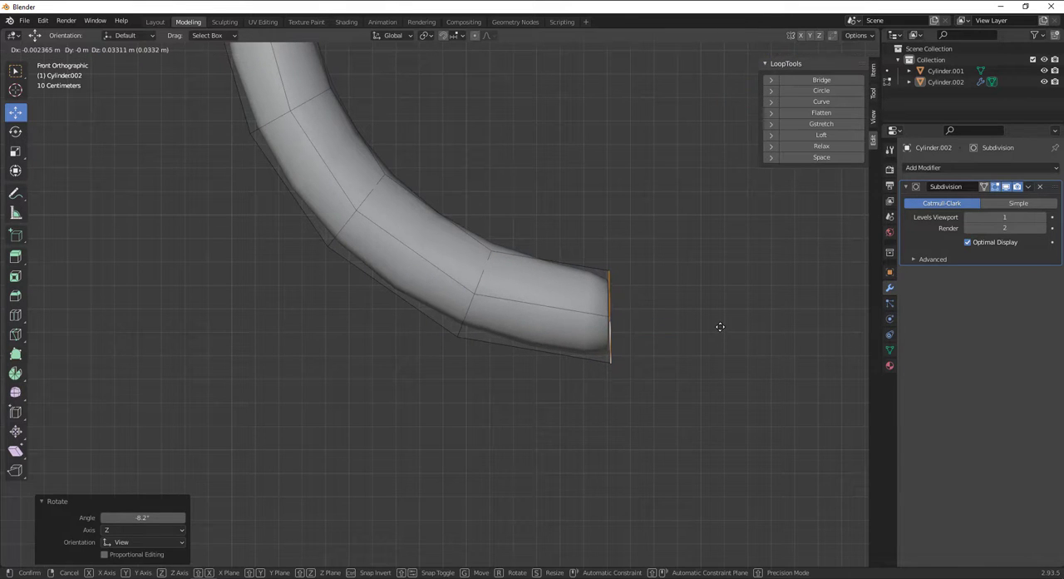
click(720, 327)
Extrude the handle's lower end faces about 0.125 m along their normal.
key(g)
key(z)
key(z)
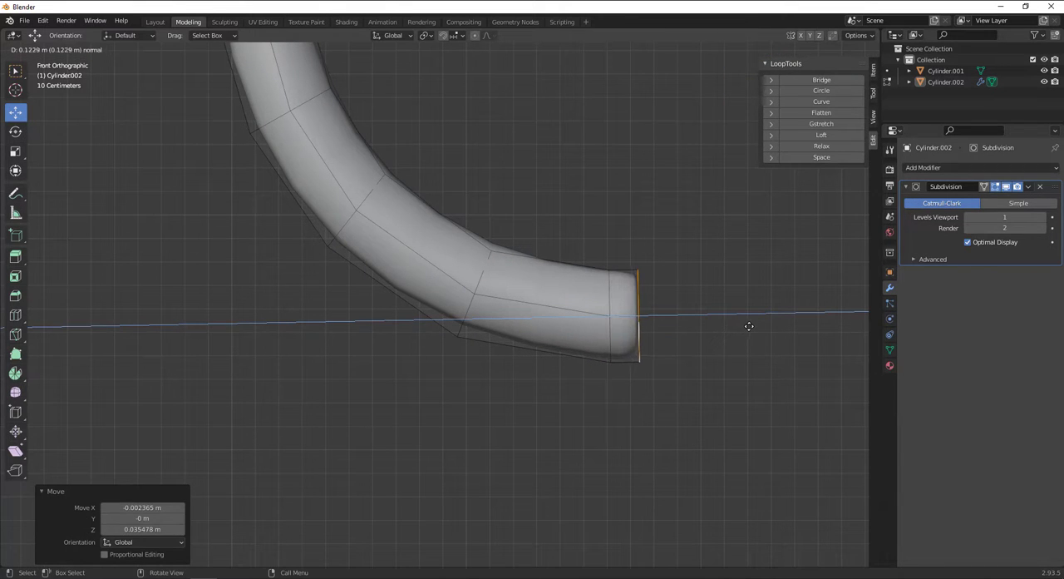
click(747, 324)
Add a loop cut around the extruded lower end of the handle, slid close to its tip.
key(ctrl+r)
click(639, 301)
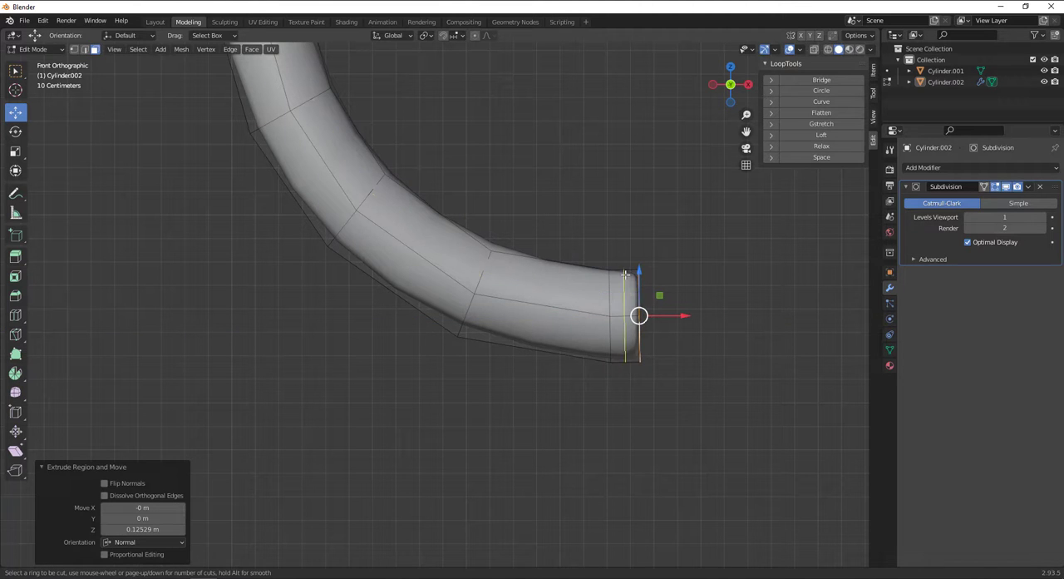
click(636, 273)
Check the handle's joint in Object Mode, reveal the hidden pot geometry in Edit Mode, and return to Object Mode.
middle_drag(673, 242, 555, 308)
key(Tab)
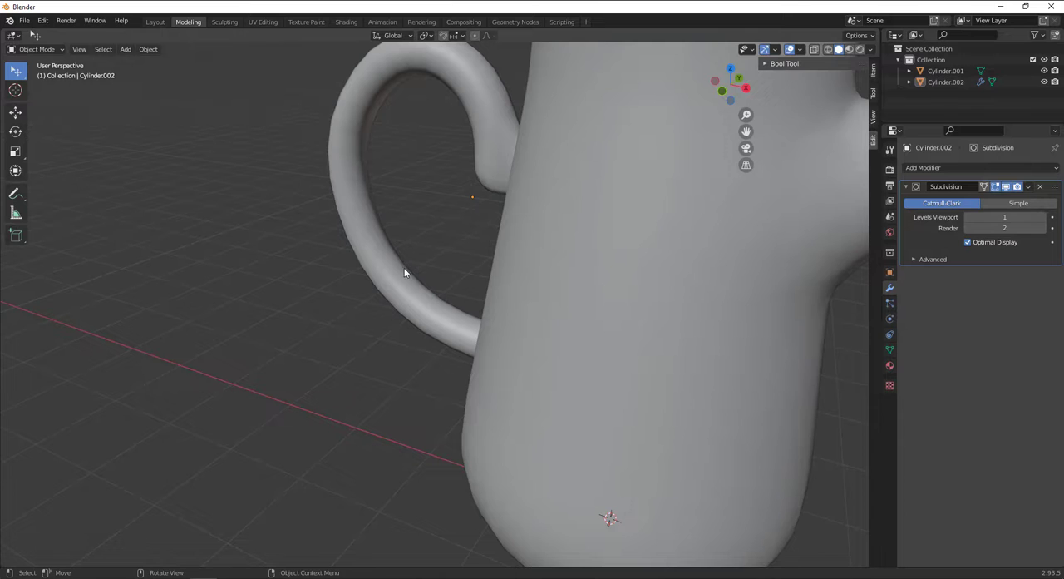
key(Tab)
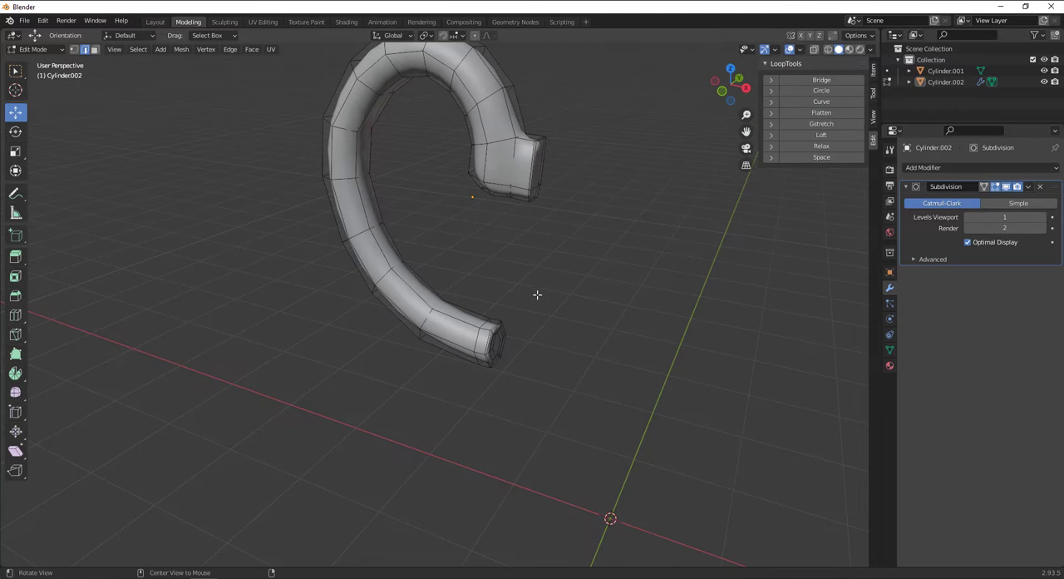
key(alt+h)
click(423, 228)
scroll(434, 224, down, 4)
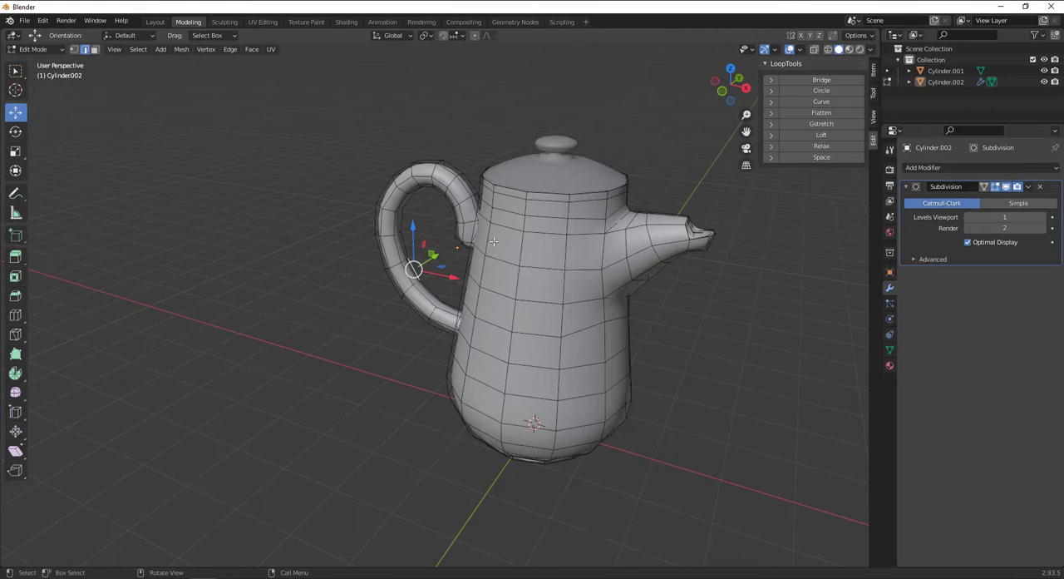
middle_drag(494, 241, 532, 231)
key(Tab)
Set the pot's Subdivision viewport level to 2 and remove the stray keyframe from that value.
middle_drag(638, 266, 624, 254)
key(i)
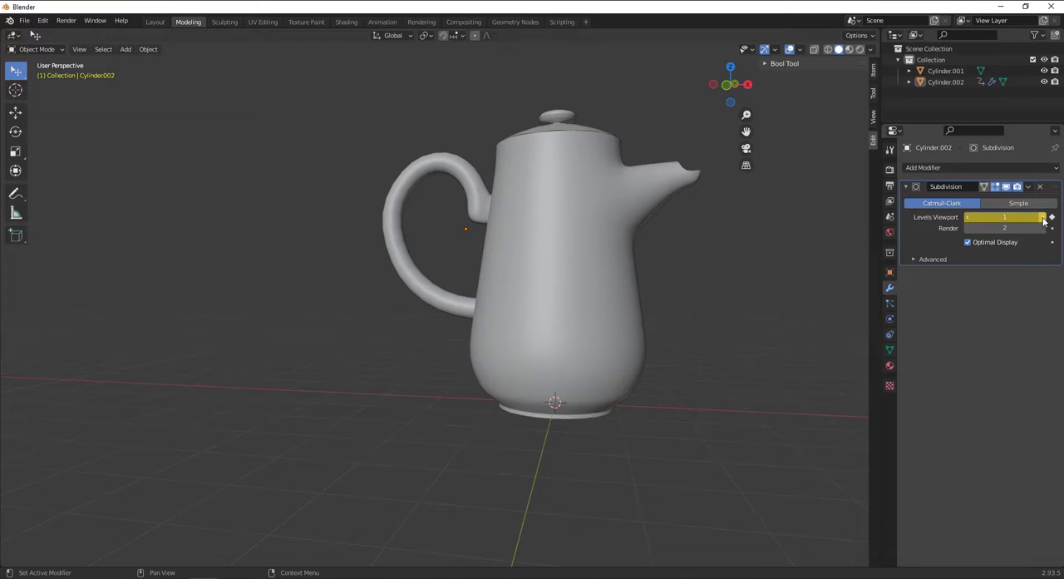
click(1052, 218)
click(1044, 218)
Select the lid, add a Subdivision Surface modifier to it, and clear the selection.
middle_drag(503, 230, 416, 334)
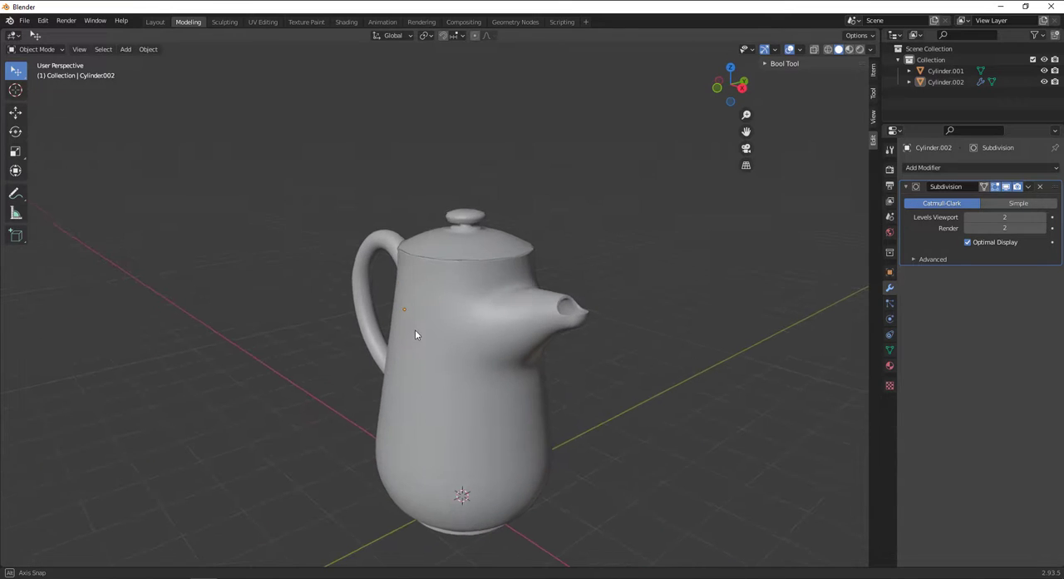
click(479, 233)
scroll(479, 229, up, 4)
click(945, 167)
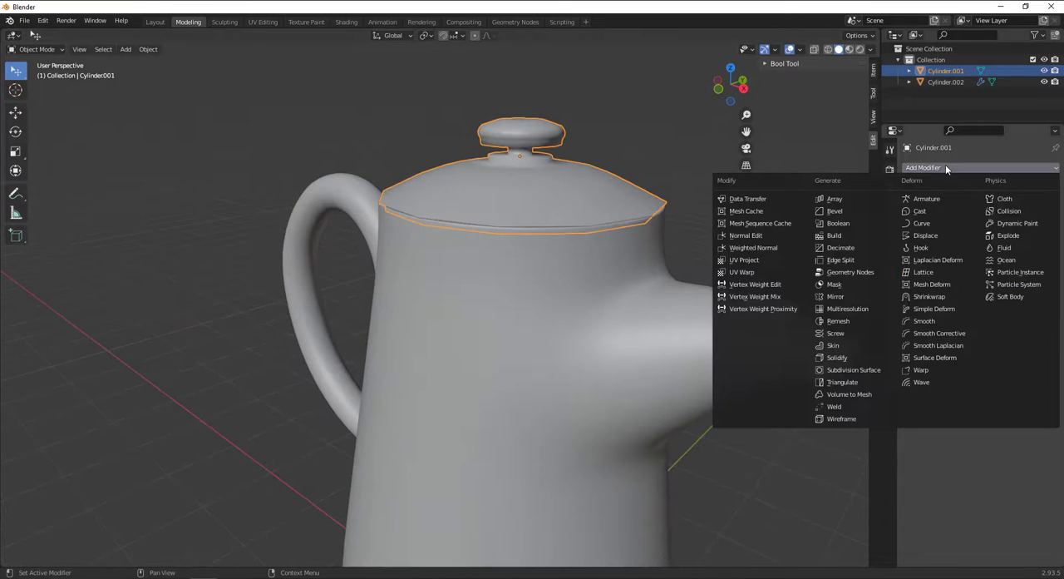
click(853, 369)
click(763, 229)
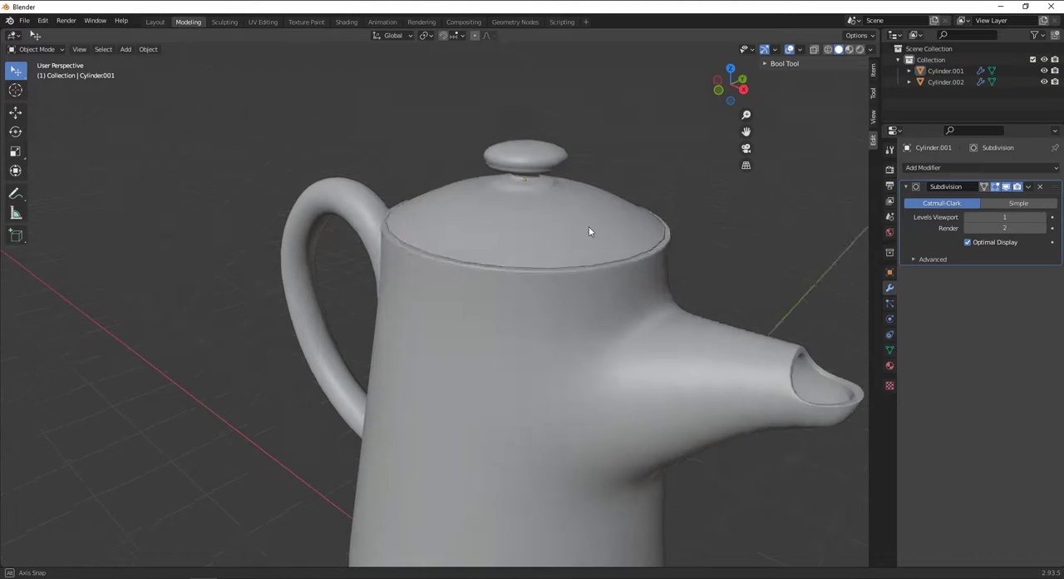
Save the scene as teapot.blend in the 3d folder.
mouse_move(589, 231)
alt+mouse_down()
mouse_move(632, 234)
mouse_move(585, 250)
mouse_move(603, 266)
mouse_move(569, 226)
alt+mouse_up()
scroll(590, 276, down, 3)
scroll(568, 238, down, 3)
alt+drag(535, 282, 552, 276)
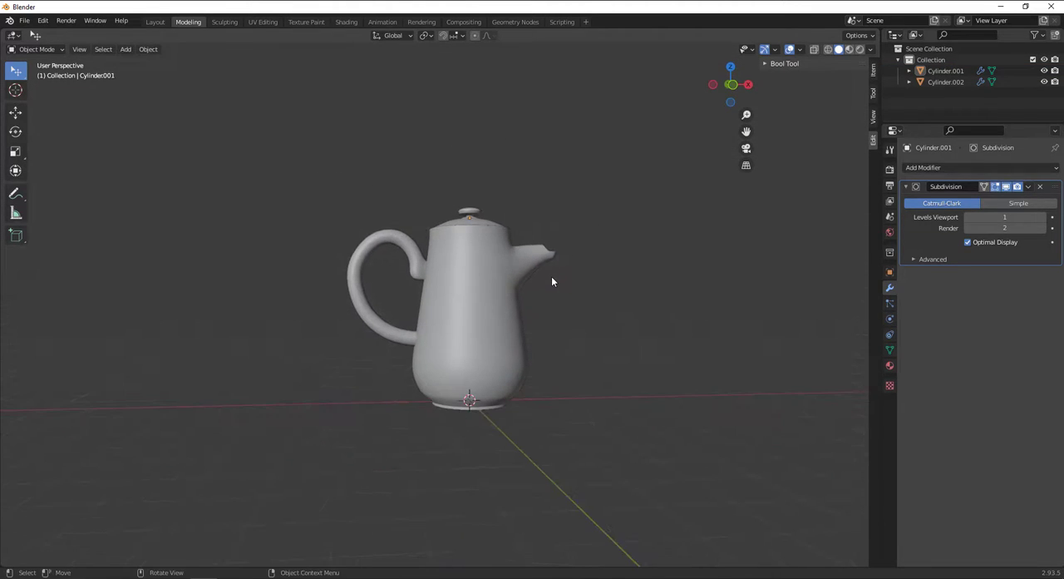
key(ctrl+s)
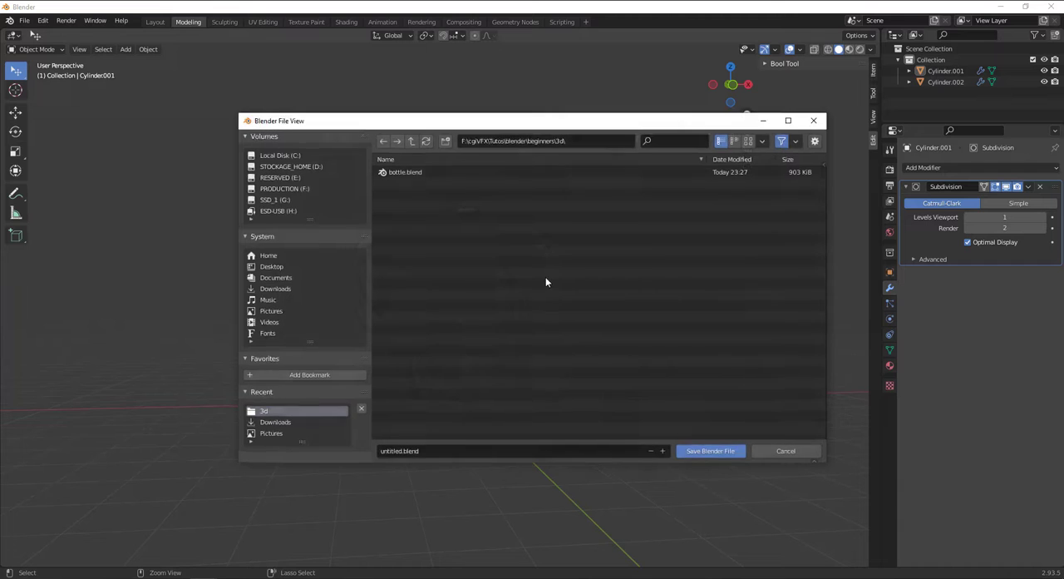
click(425, 450)
text(teapot)
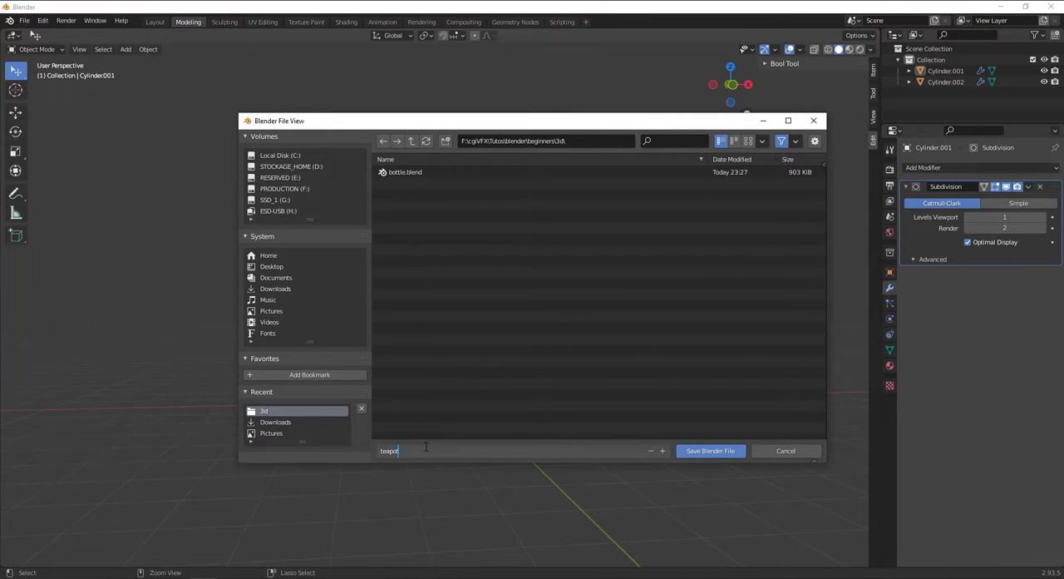
key(Return)
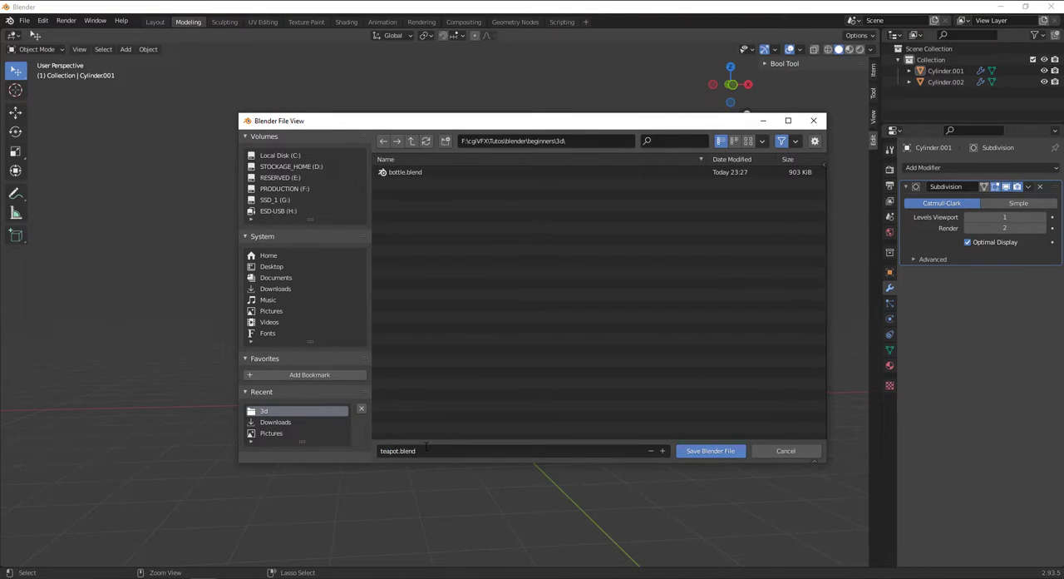
click(695, 451)
Select the pot body and rename its object to "théiere".
middle_drag(580, 368, 604, 419)
scroll(490, 378, up, 4)
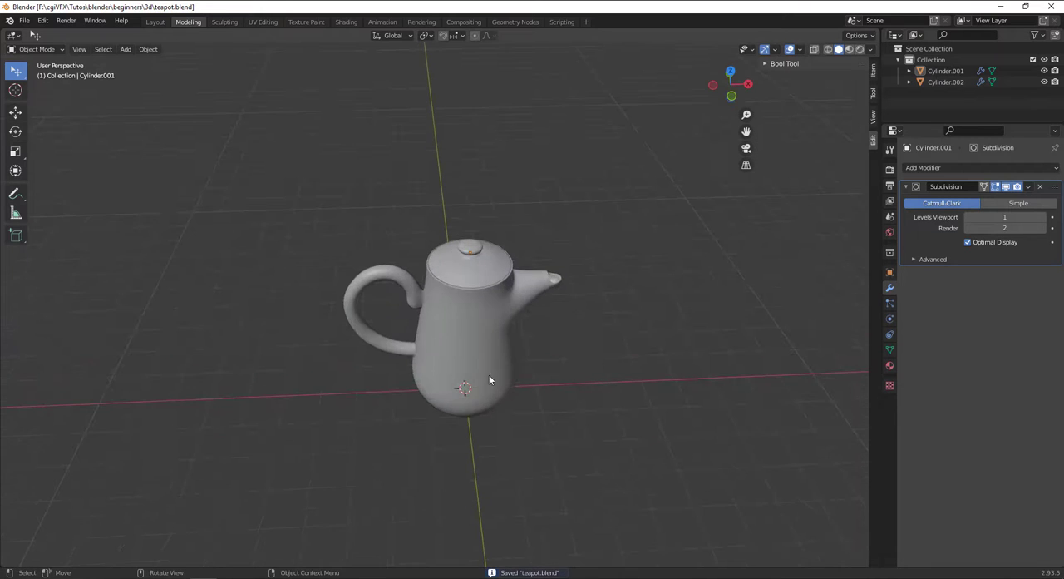
click(494, 377)
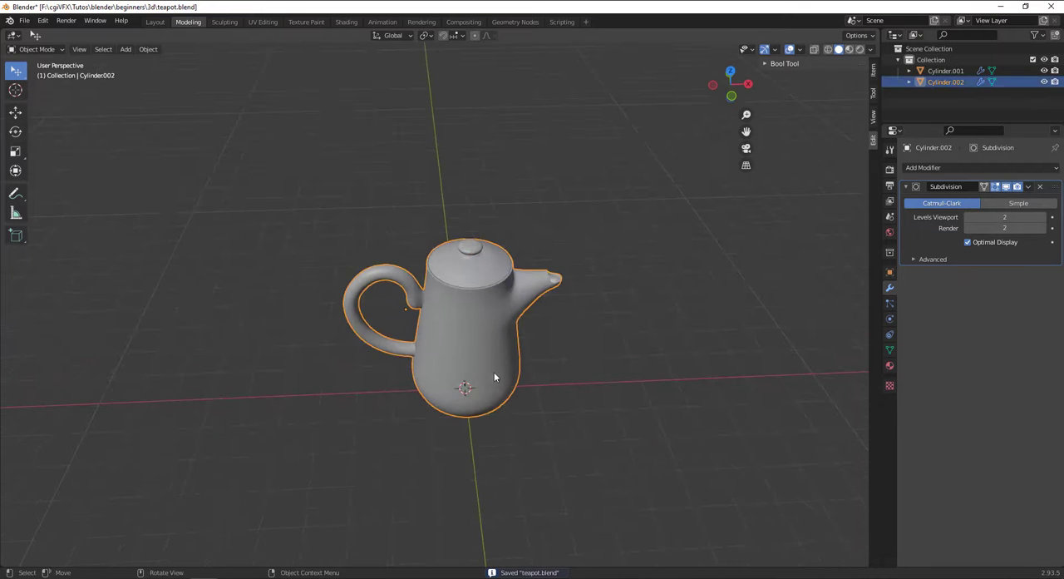
double_click(944, 83)
text(théière)
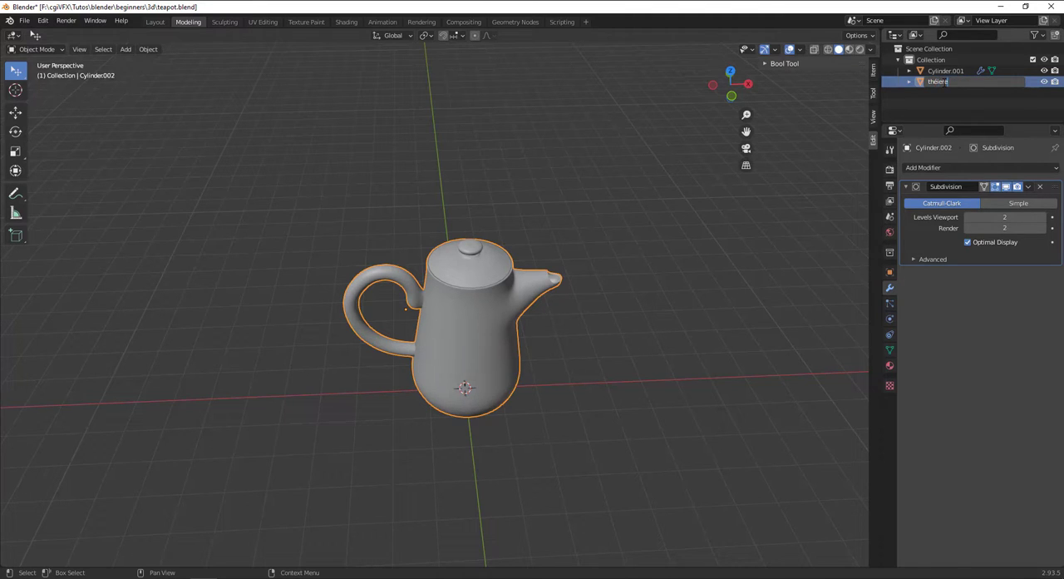
key(Return)
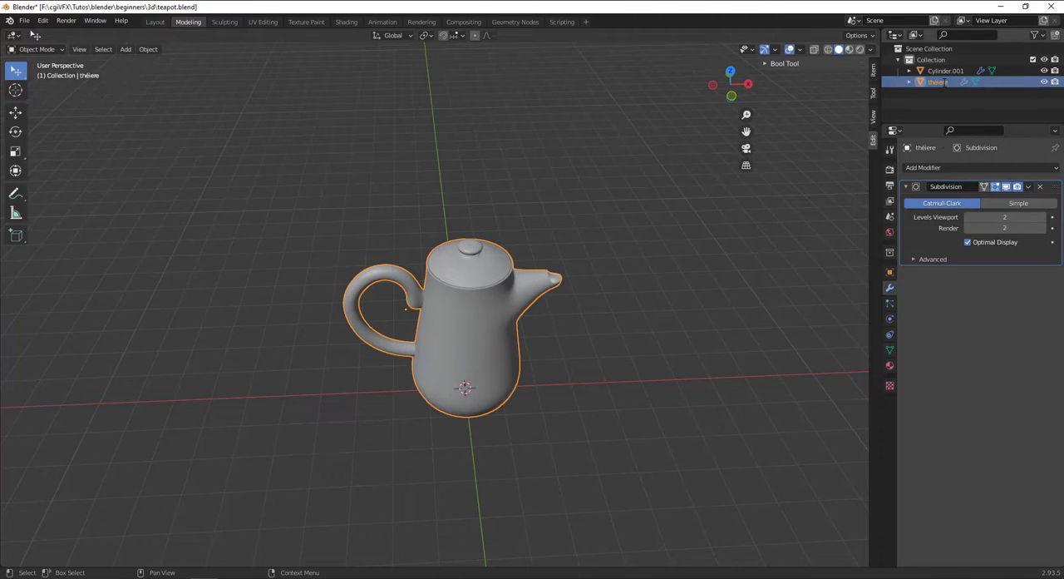
Rename the lid object to "cover" and collapse its collection.
double_click(945, 70)
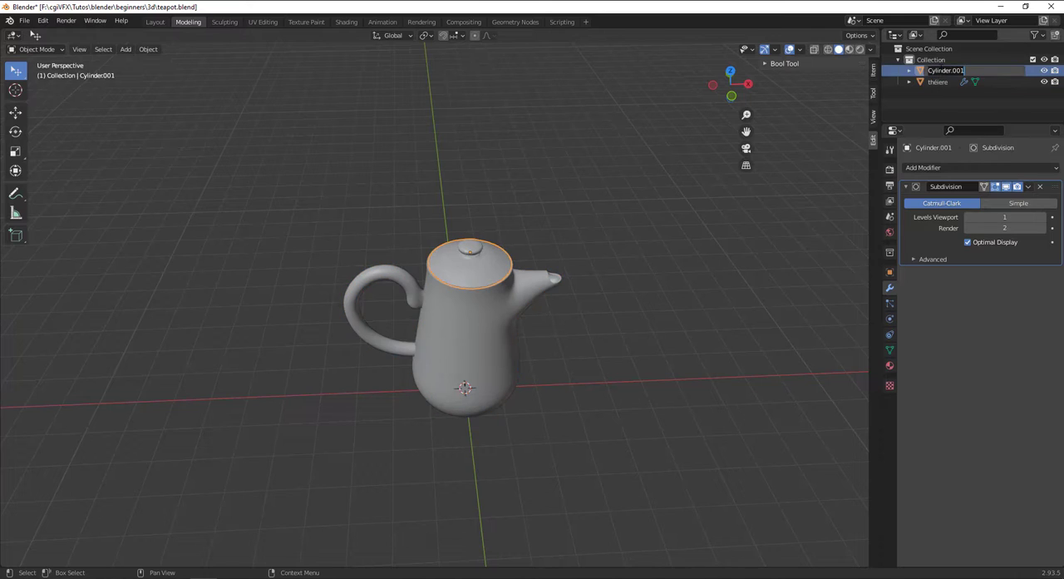
text(cou)
text(er)
key(Return)
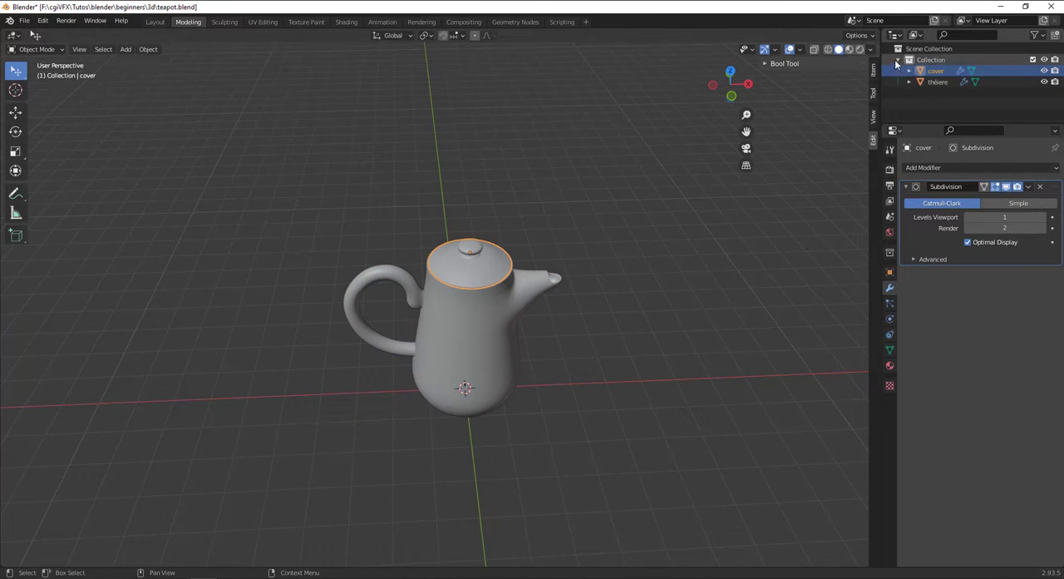
click(898, 60)
Switch to the Select Box tool and select both the pot body and the lid.
scroll(419, 290, down, 2)
middle_drag(463, 300, 474, 302)
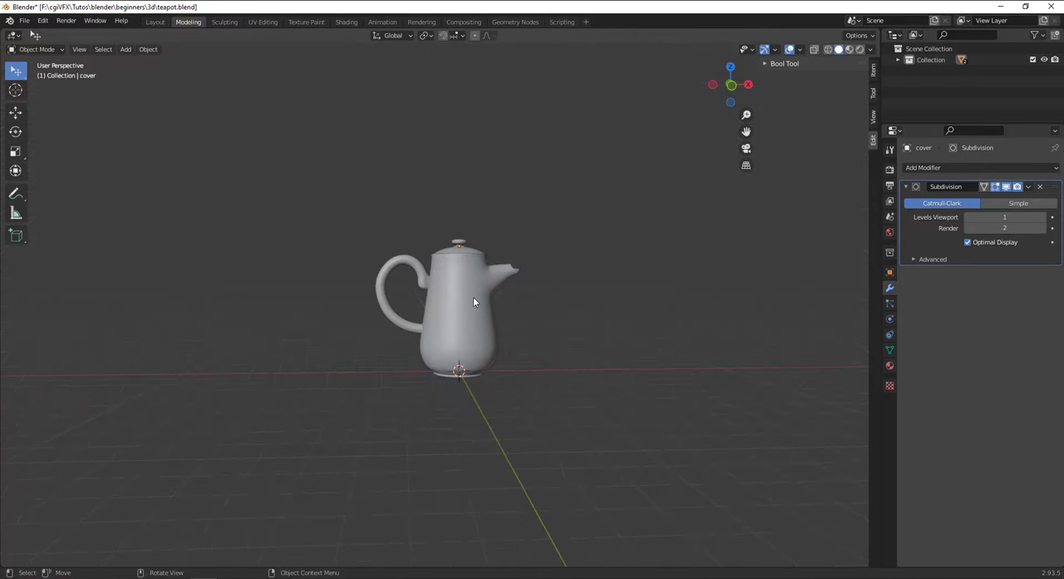
click(15, 71)
click(72, 95)
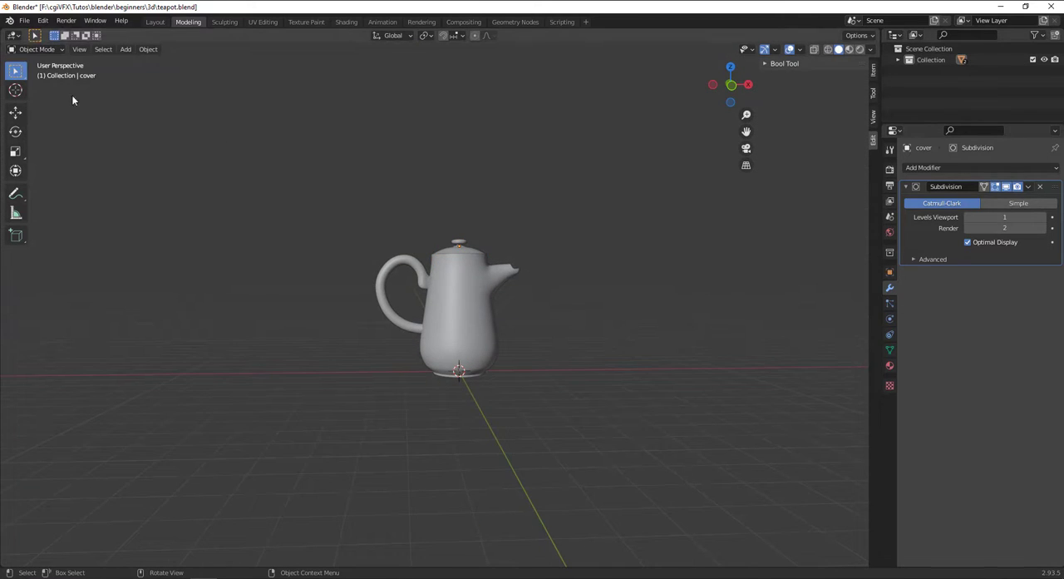
drag(360, 135, 572, 465)
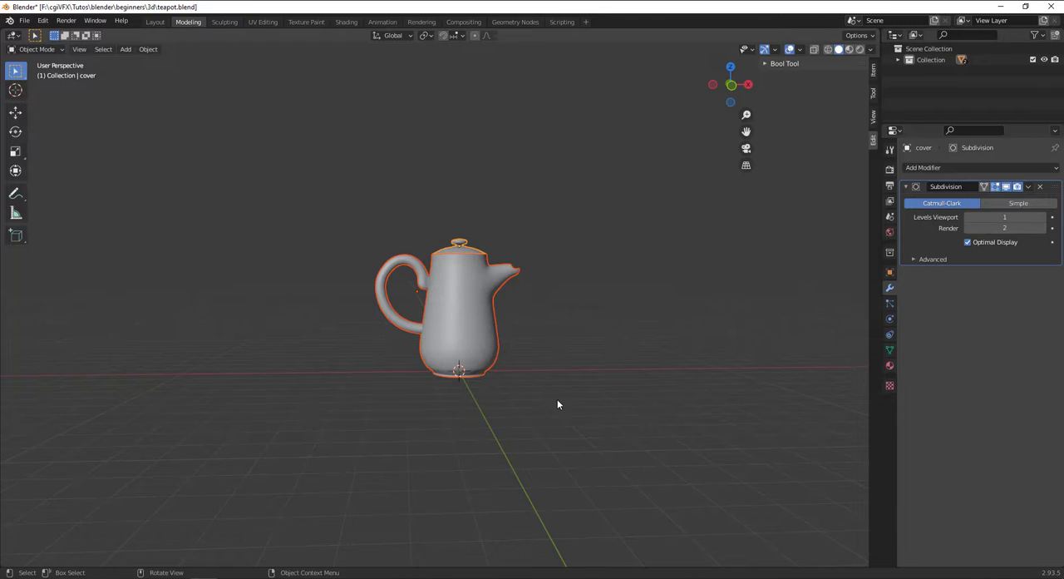
scroll(558, 404, up, 2)
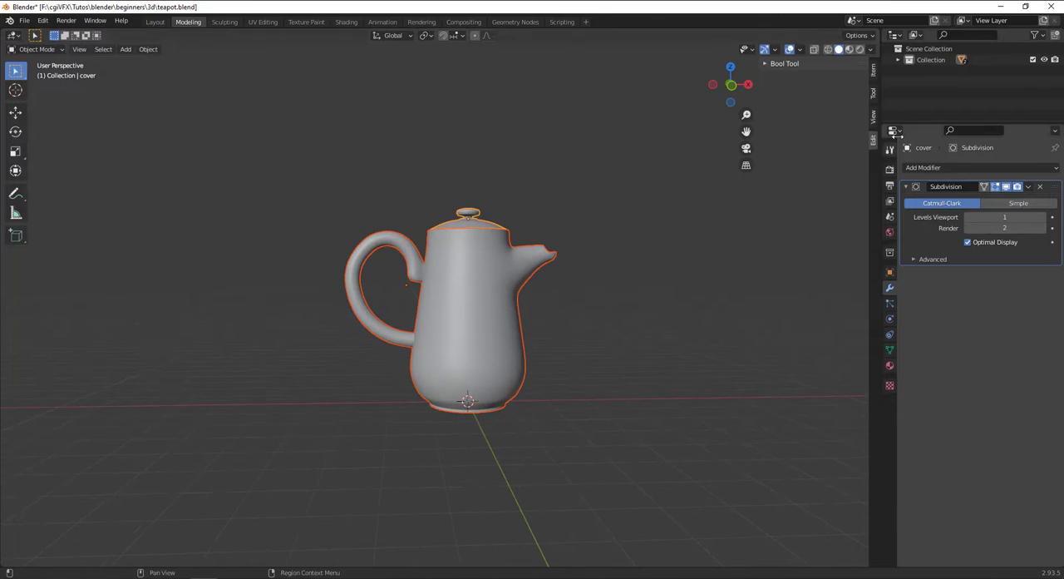
Create a new collection in the scene and name it "Théière".
right_click(915, 87)
click(917, 88)
double_click(935, 70)
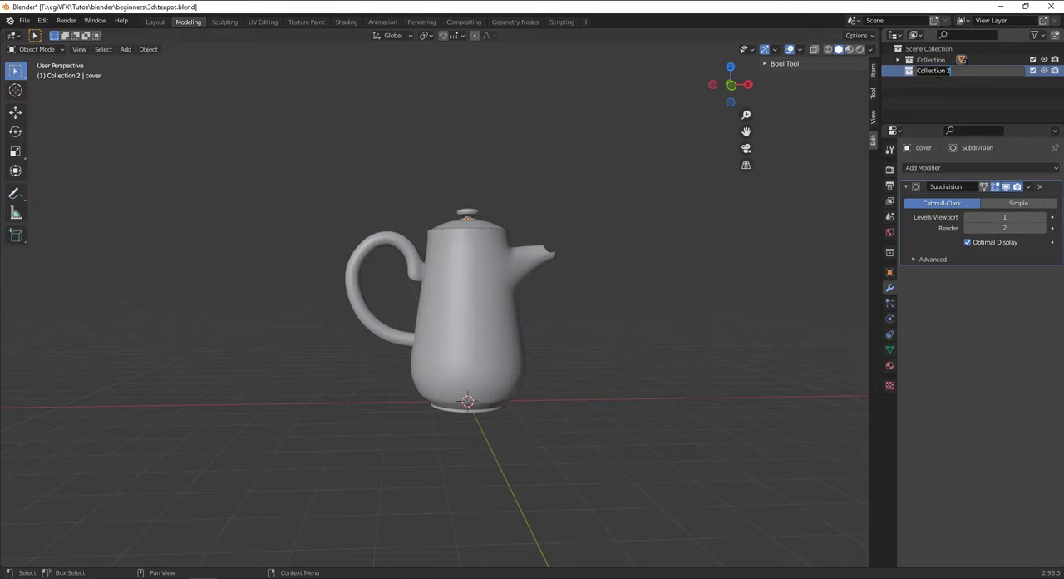
text(T)
text(héière)
key(Return)
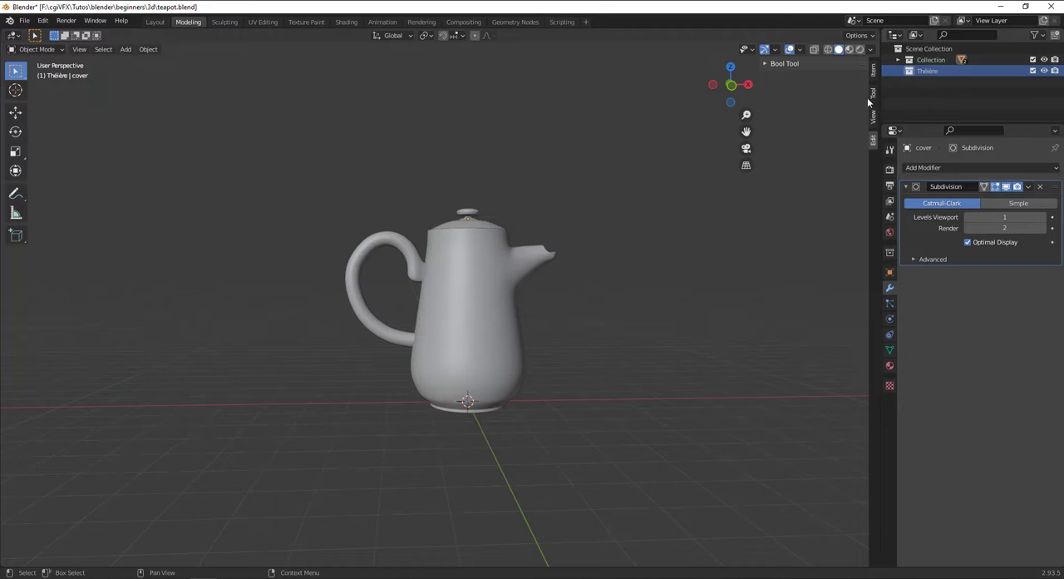
Select the pot body and lid, move both into the Théière collection, and collapse it.
key(ctrl+b)
key(Escape)
click(464, 291)
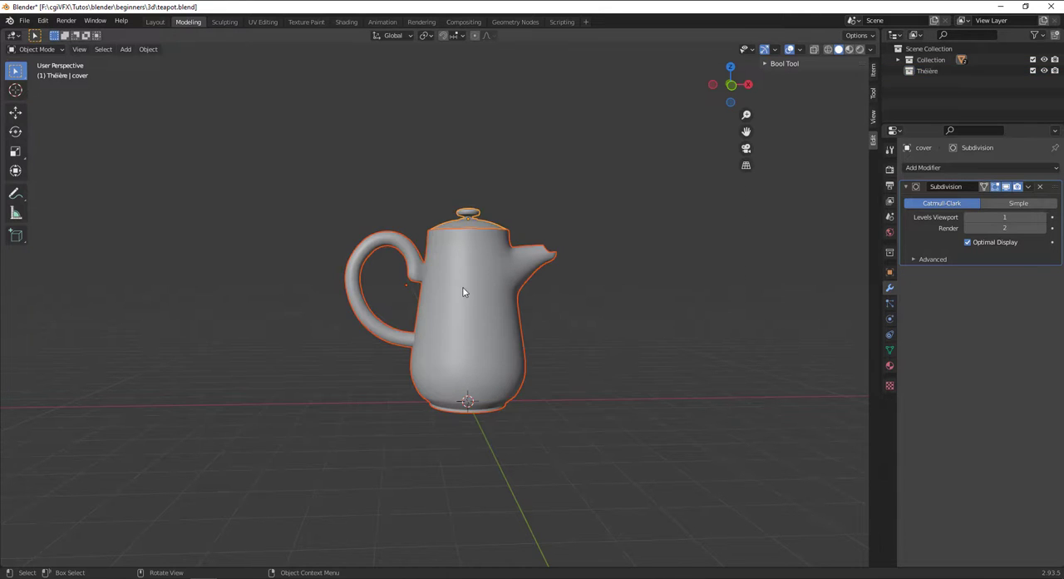
click(898, 60)
mouse_move(938, 81)
mouse_down()
mouse_move(989, 105)
mouse_move(937, 94)
mouse_up()
click(899, 71)
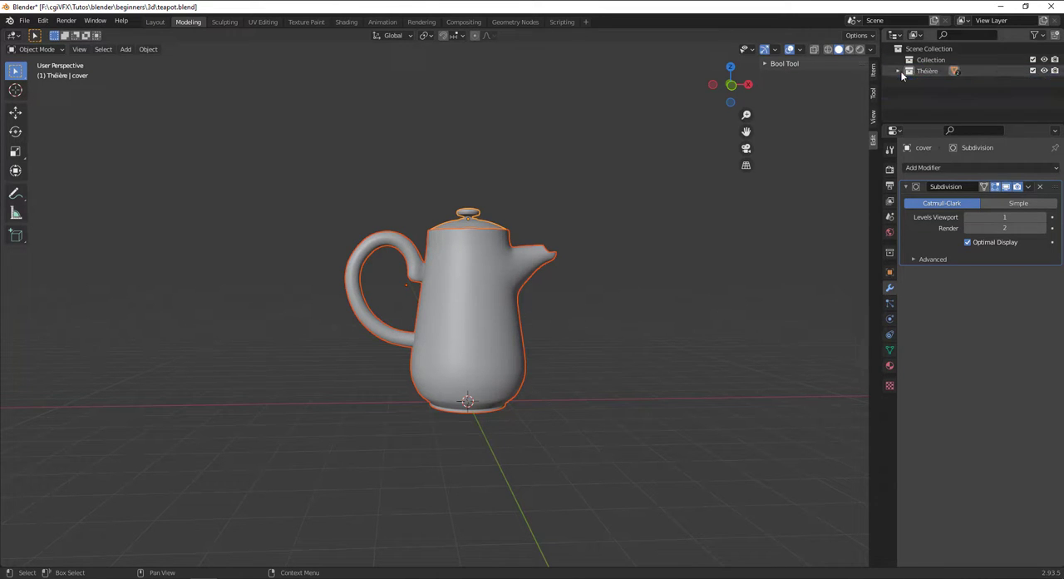
Show the selectability toggles in the outliner and make the Théière collection unselectable.
click(1035, 34)
click(961, 71)
click(1033, 70)
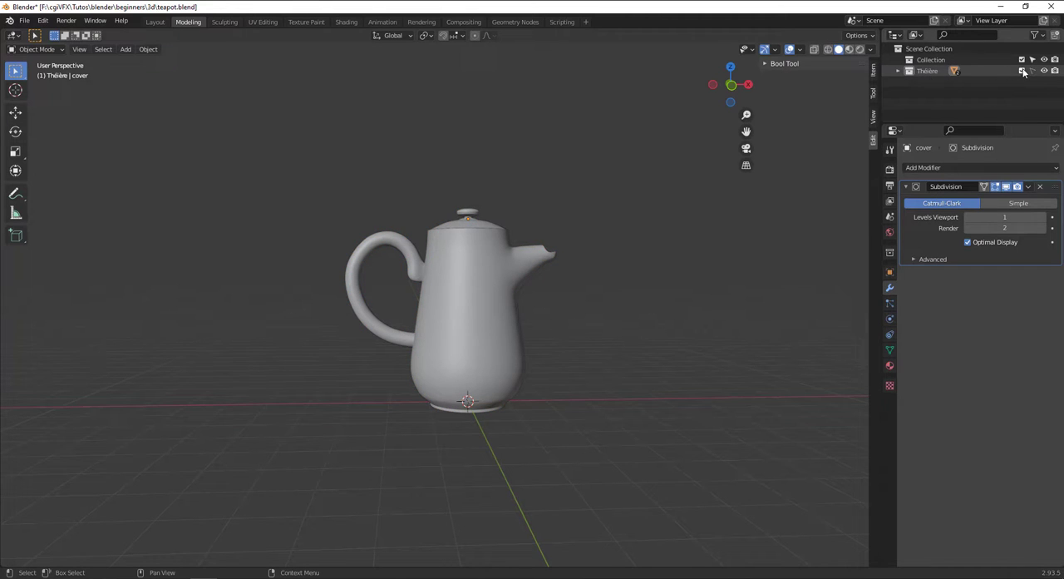
Make the Théière collection selectable again, then select the whole teapot and move it about -3.49 m along X.
click(1033, 72)
drag(558, 489, 395, 179)
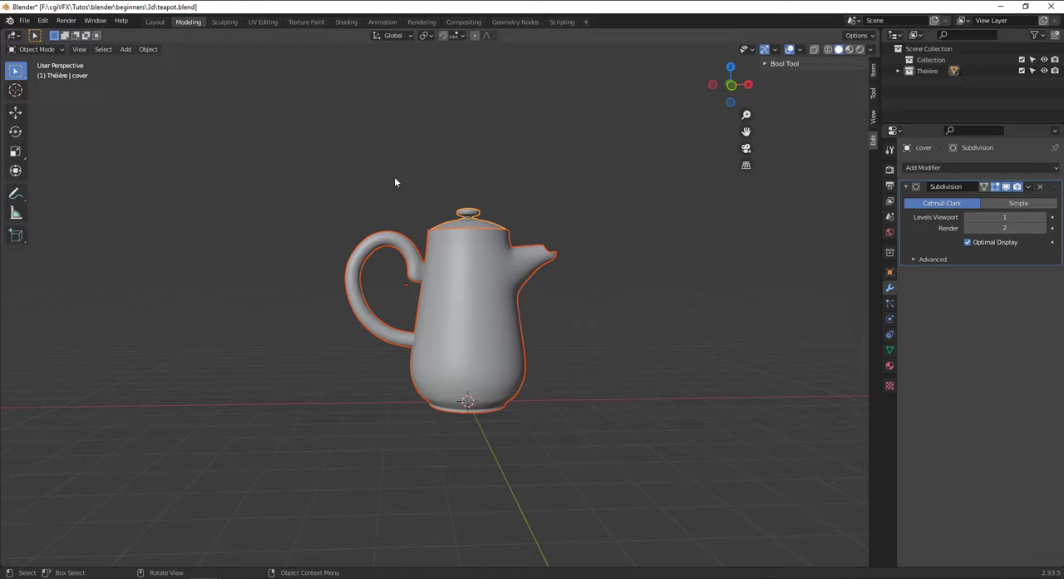
click(15, 113)
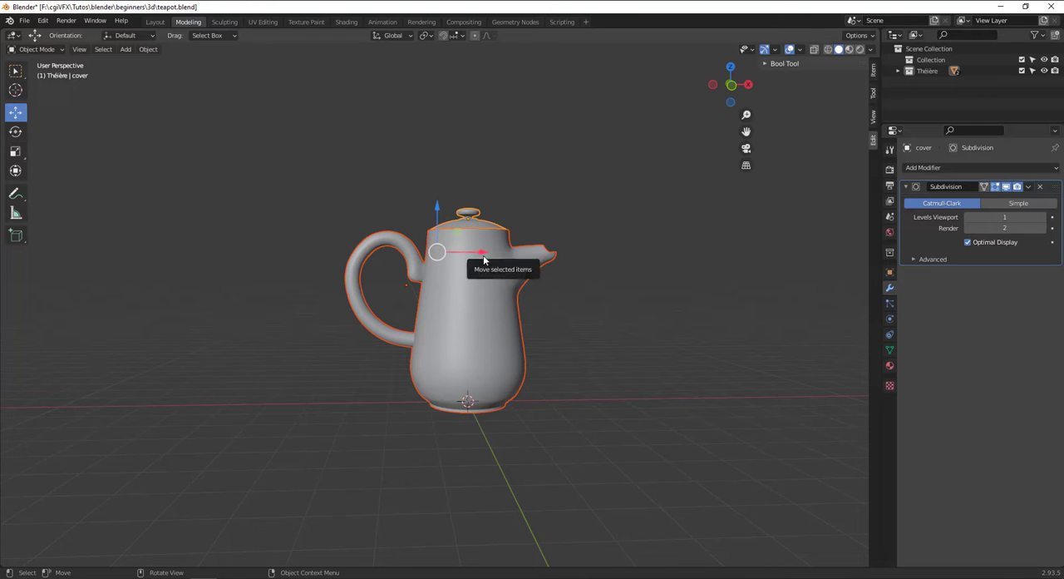
drag(473, 258, 331, 259)
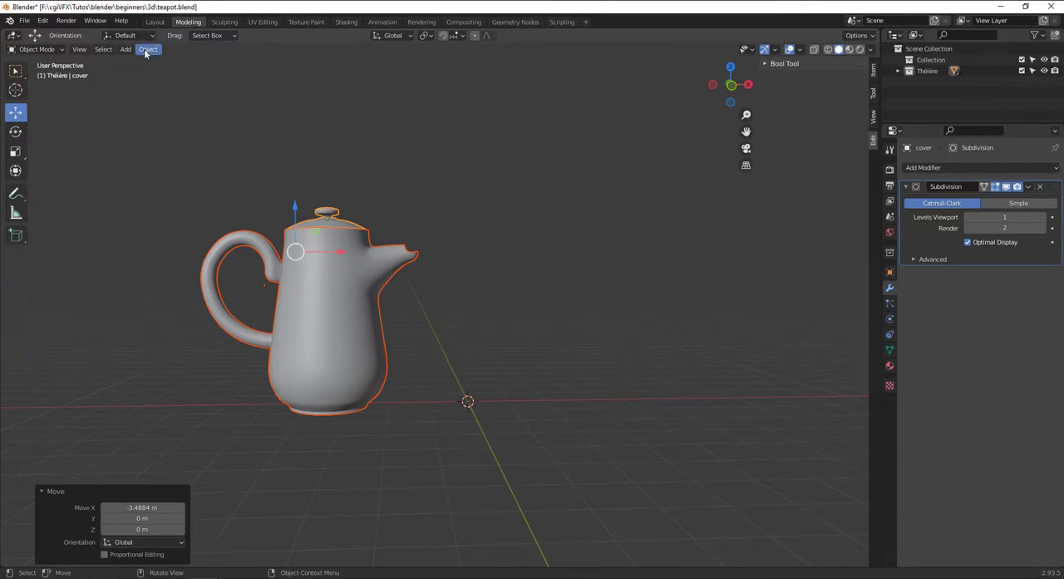
Select the pot body and set its origin to its geometry.
click(247, 219)
click(267, 259)
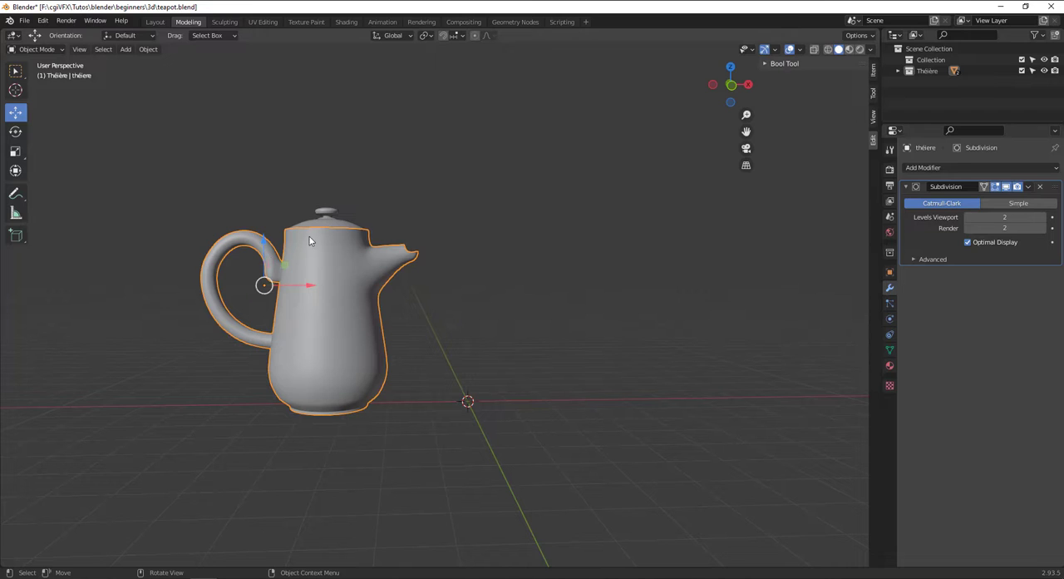
click(147, 49)
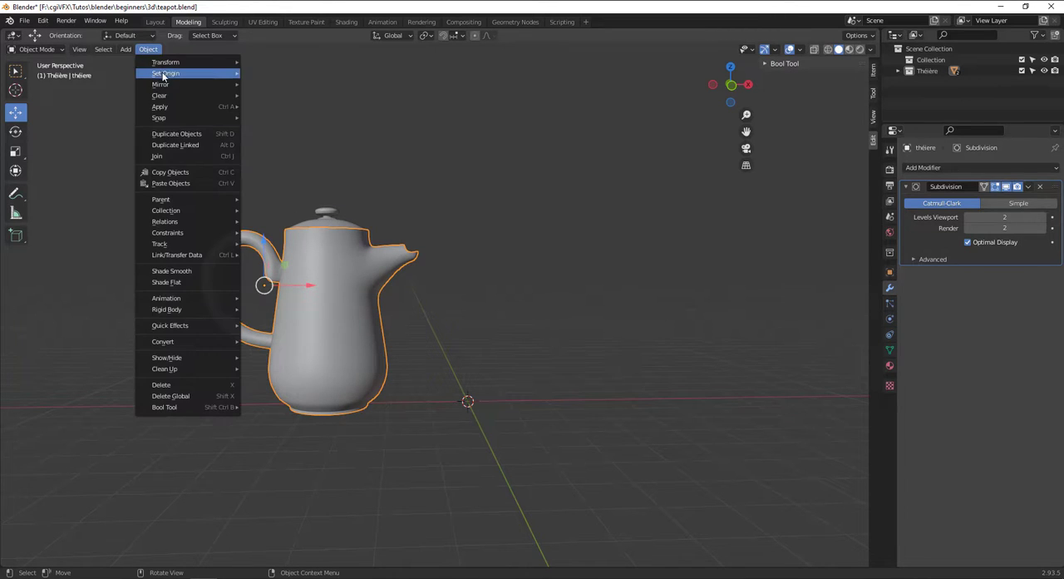
mouse_move(164, 73)
click(308, 88)
Select the pot body and lid, move them about -2.93 m along X, and make the Théière collection unselectable.
click(349, 217)
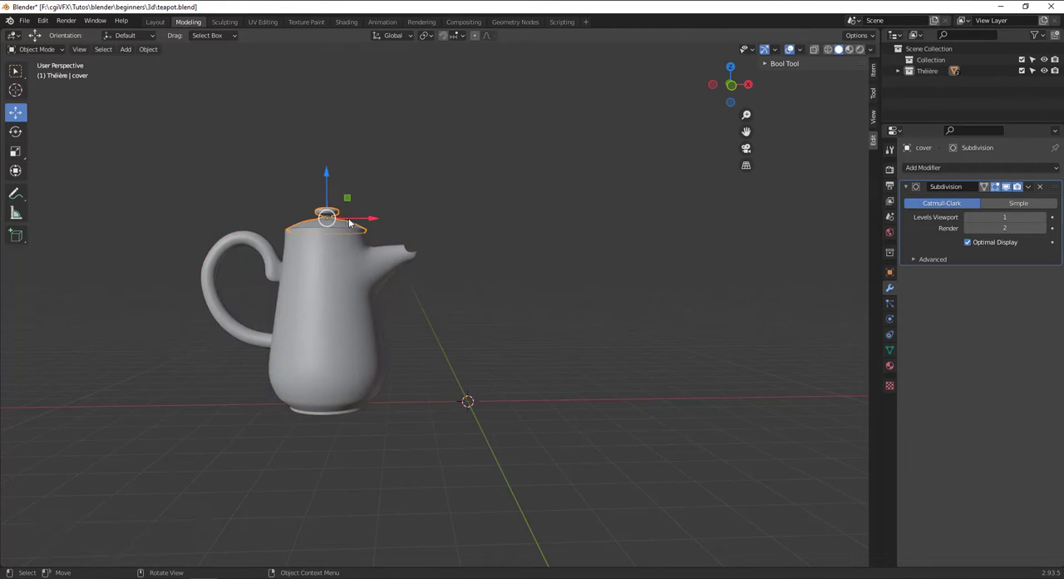
click(447, 207)
drag(425, 502, 155, 146)
drag(354, 268, 233, 268)
click(1033, 71)
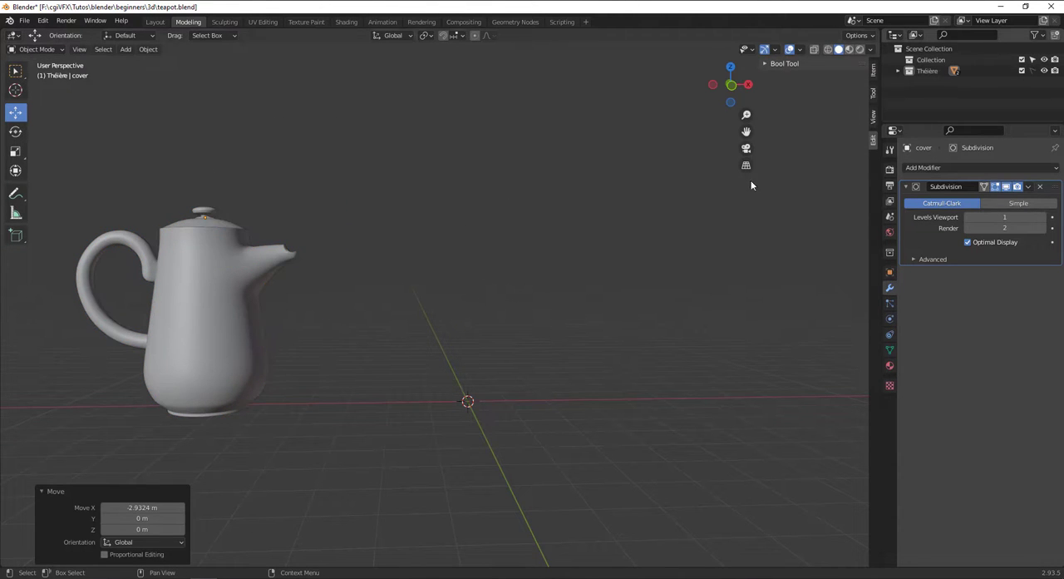
Switch to the front view and add a cylinder mesh at the world origin.
drag(220, 218, 323, 357)
scroll(301, 250, down, 1)
middle_drag(300, 249, 448, 309)
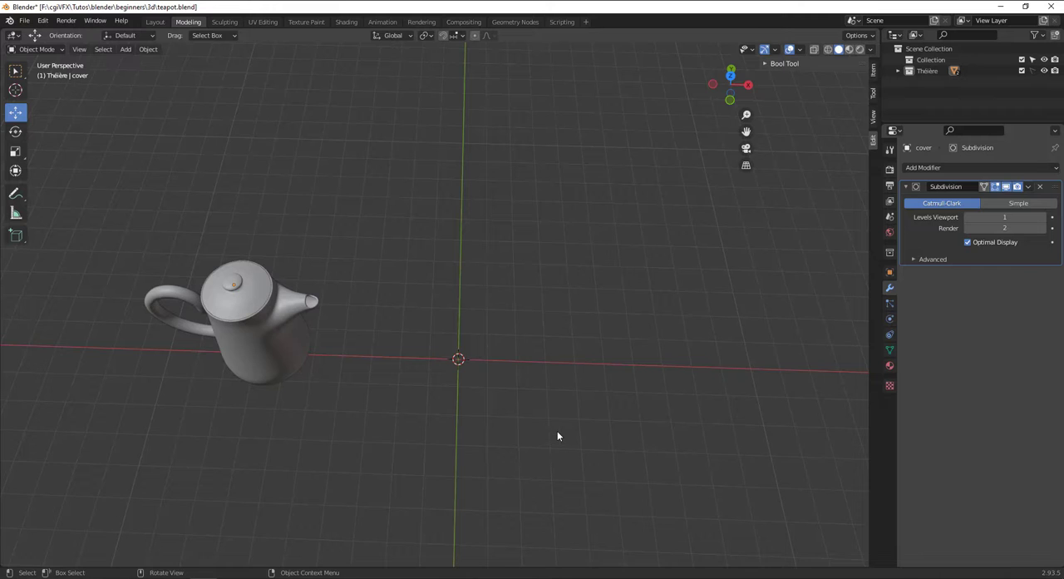
middle_drag(557, 431, 557, 430)
key(KP_1)
key(shift+a)
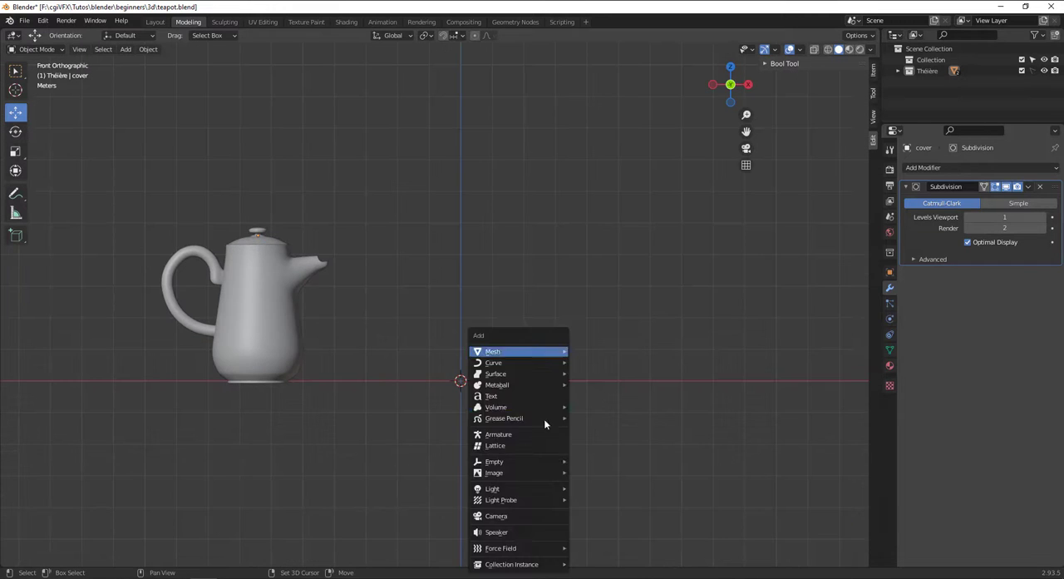
mouse_move(516, 351)
click(587, 409)
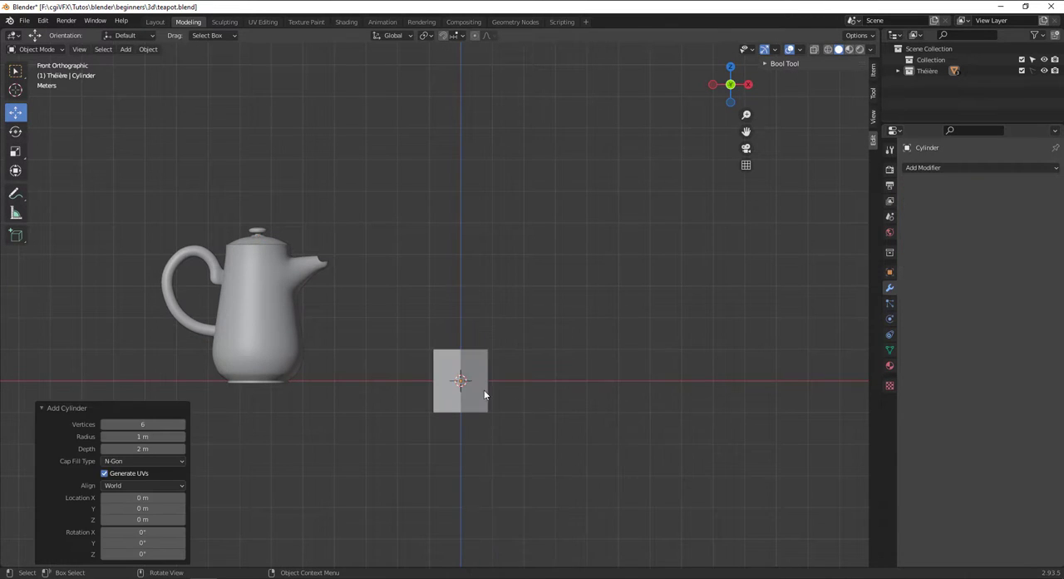
Set the cylinder's vertices to 12 and raise its mesh 1 m along Z in Edit Mode.
scroll(471, 382, up, 4)
shift+middle_drag(472, 385, 516, 246)
double_click(131, 423)
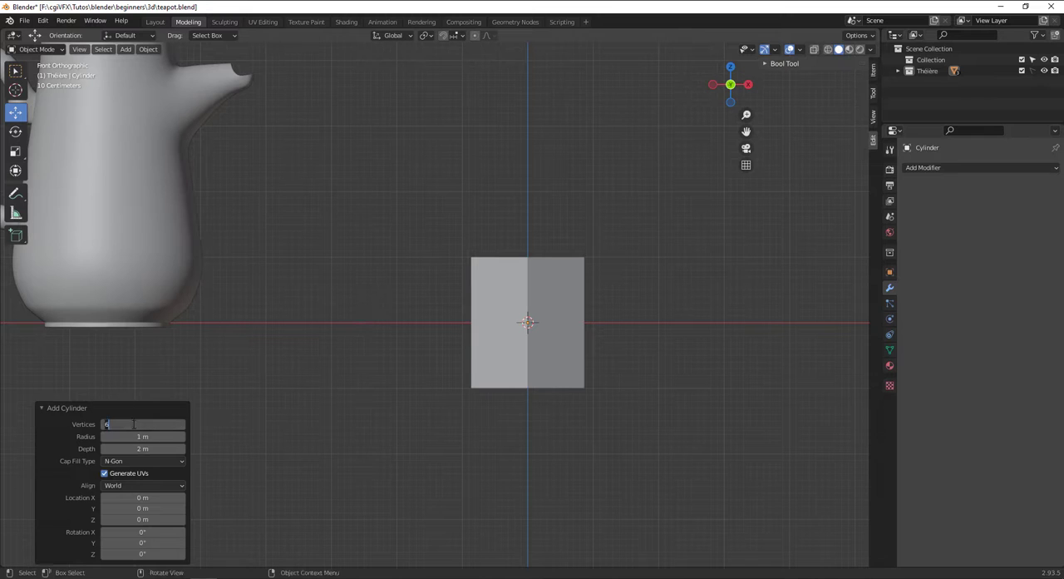
text(12)
key(Return)
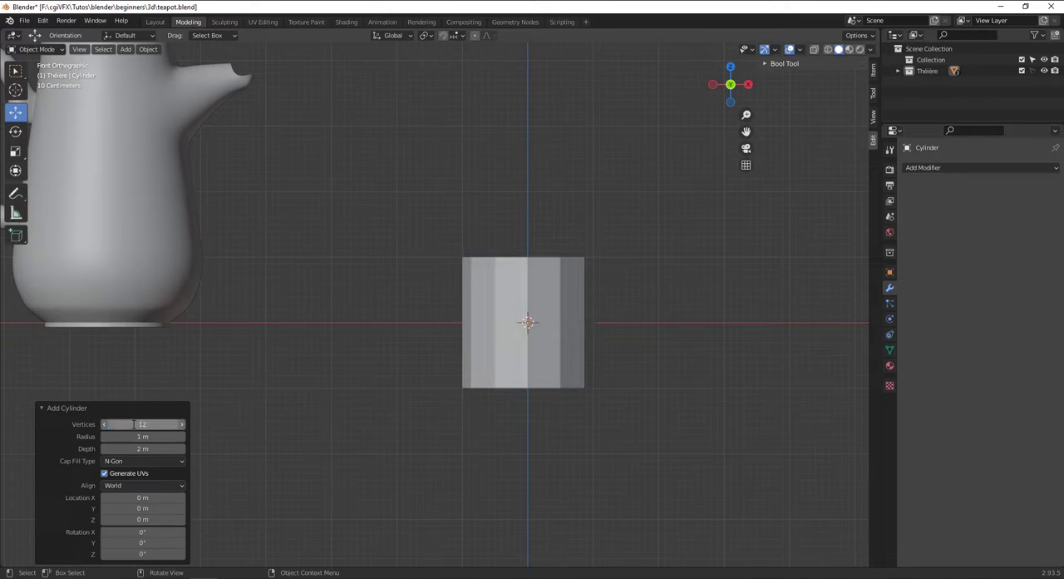
click(189, 22)
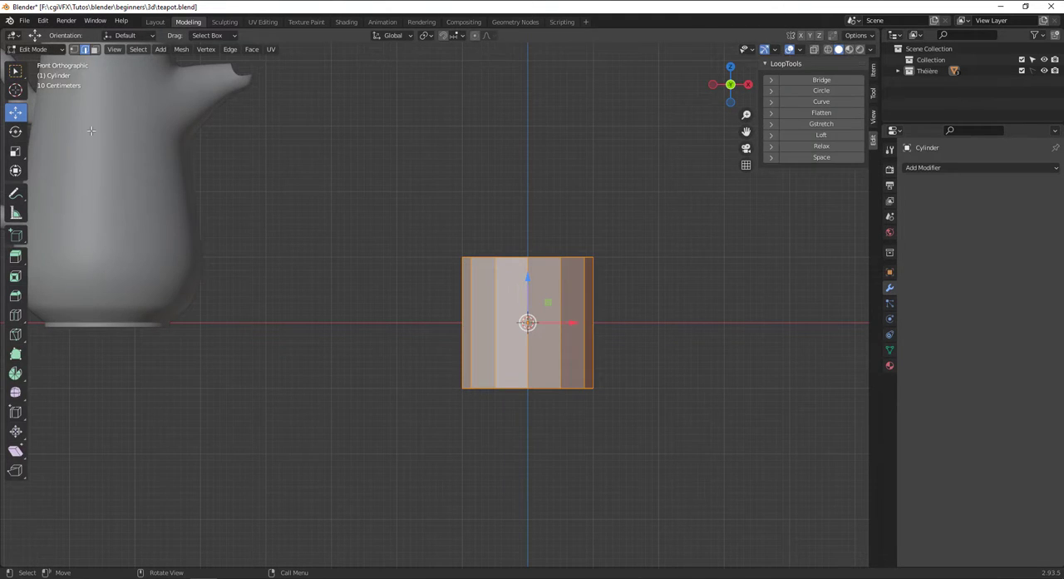
drag(546, 286, 550, 201)
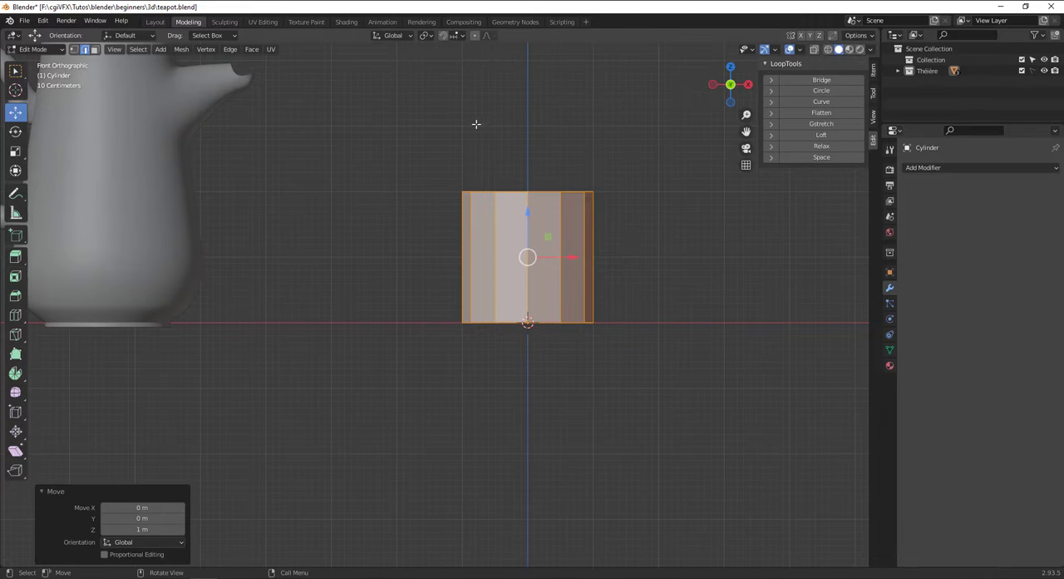
Select the cylinder's top face in face mode and scale it up by a factor of about 1.417.
click(96, 50)
middle_drag(477, 160, 462, 204)
click(539, 257)
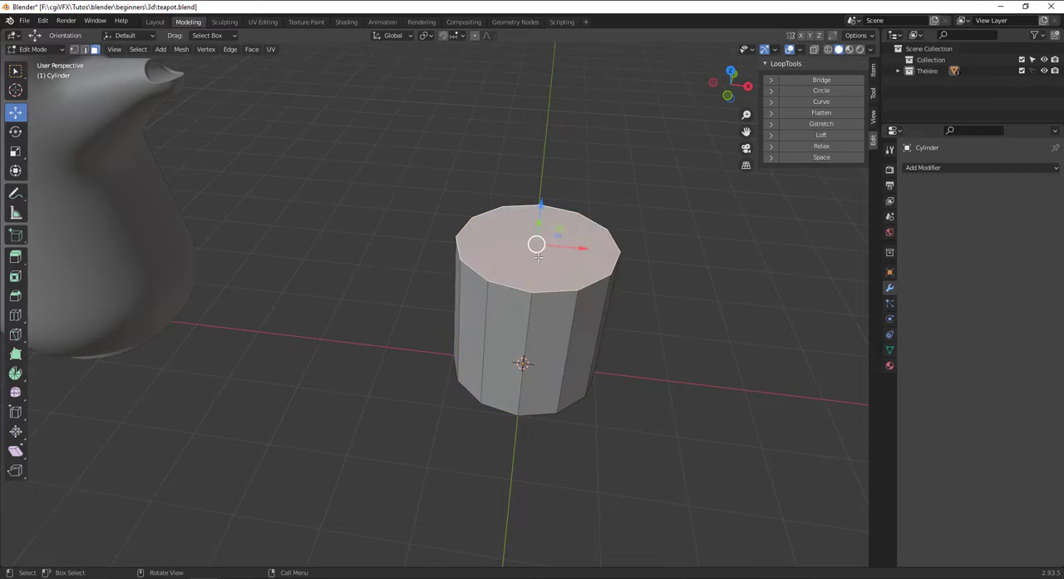
key(KP_1)
scroll(554, 241, up, 1)
shift+middle_drag(555, 241, 521, 314)
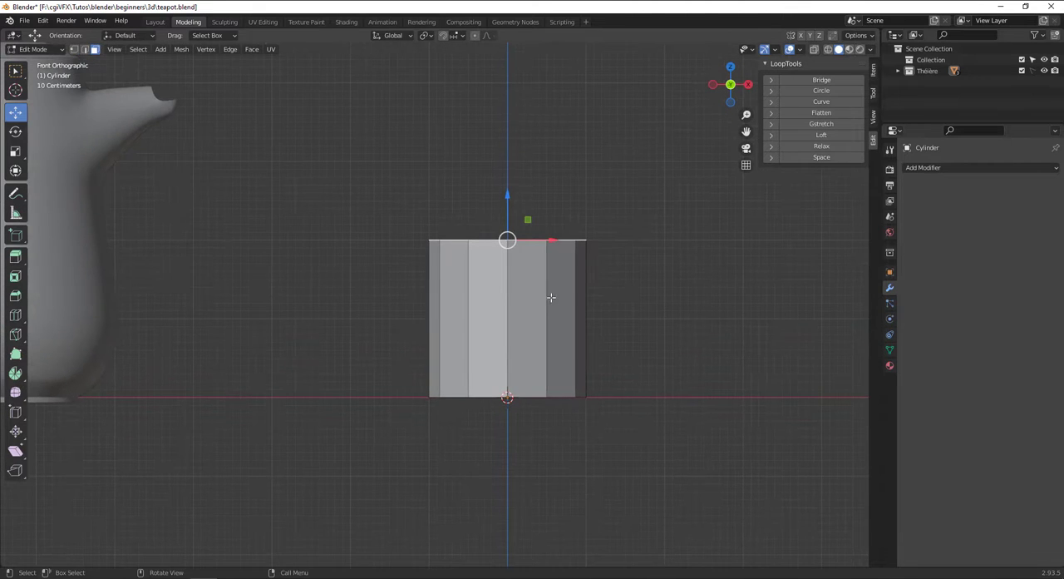
key(s)
click(666, 316)
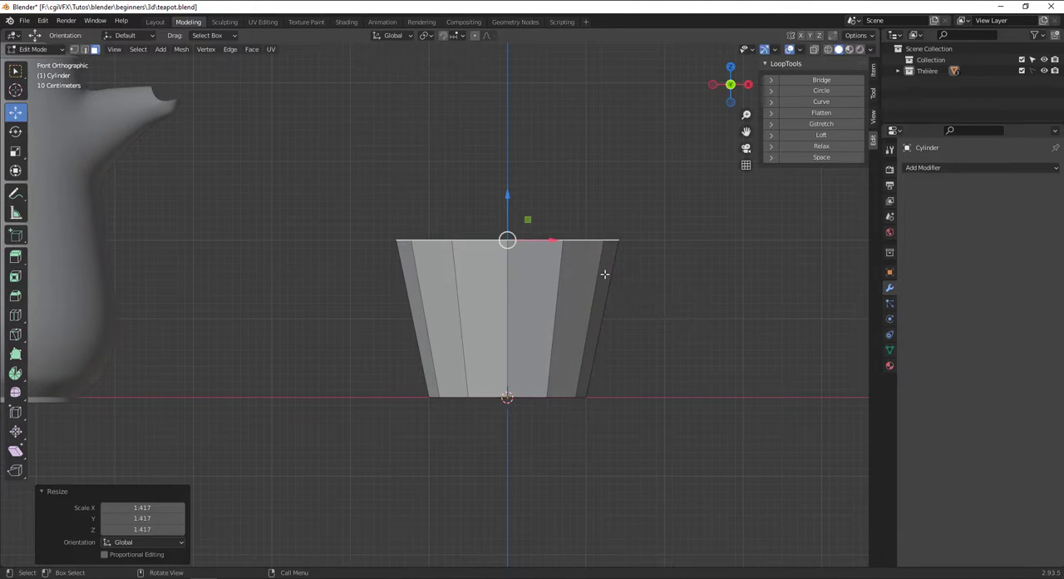
Lower the top face by about 1.94 m along Z and extrude it upward by about 3.06 m.
drag(511, 197, 525, 350)
key(e)
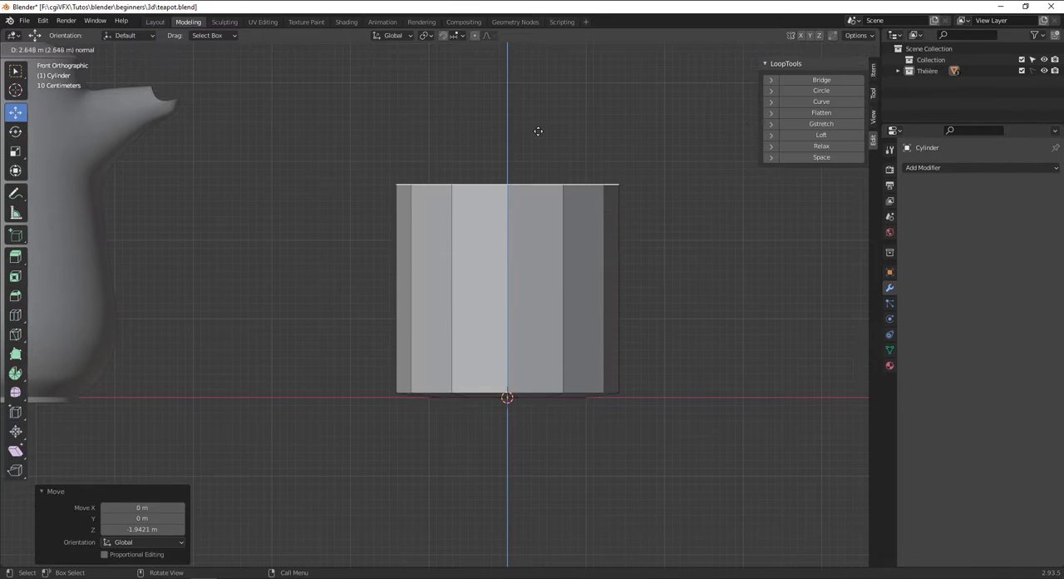
click(554, 107)
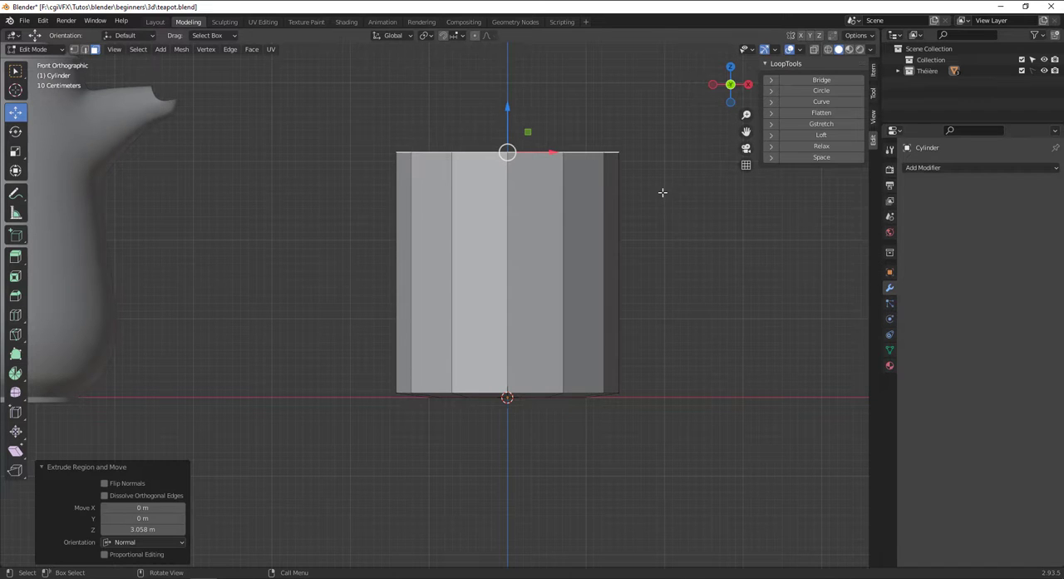
Extrude the top face in place and scale it inward by about 0.906 to form a thin rim.
middle_drag(663, 192, 662, 238)
key(s)
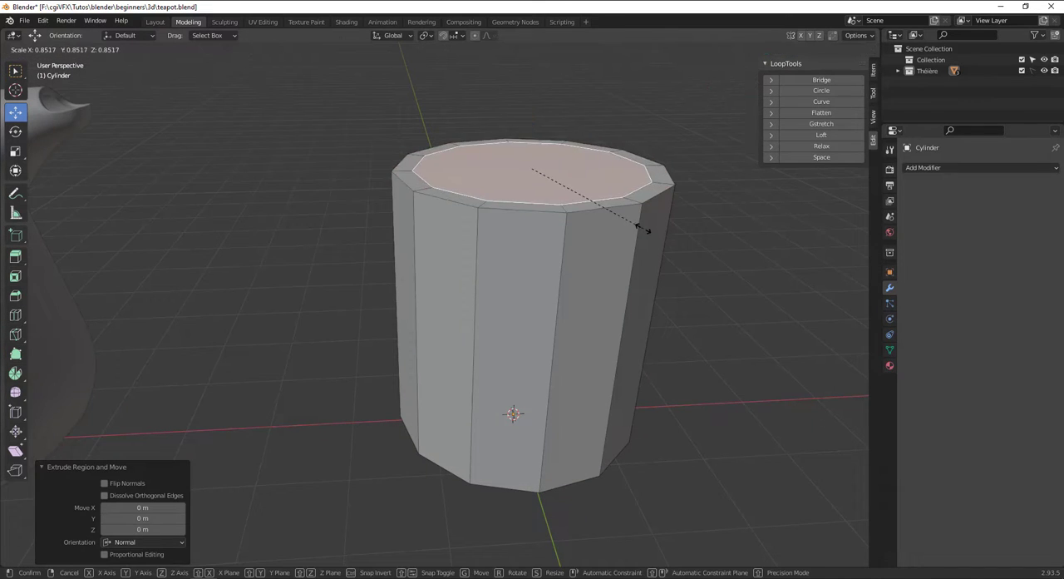
click(651, 230)
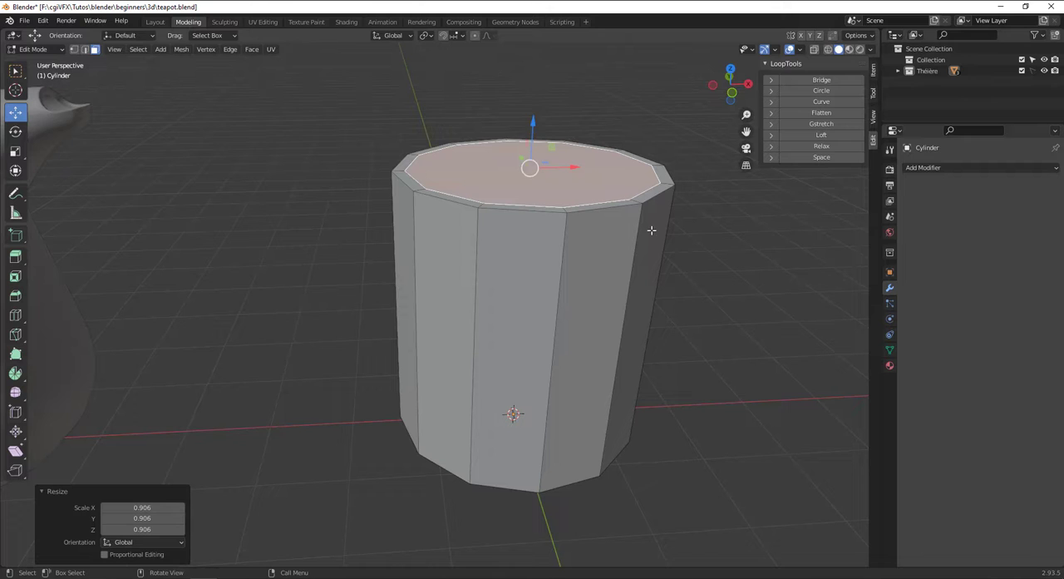
In wireframe front view, extrude the inner top face about 0.79 m downward and scale it by about 1.144.
key(KP_1)
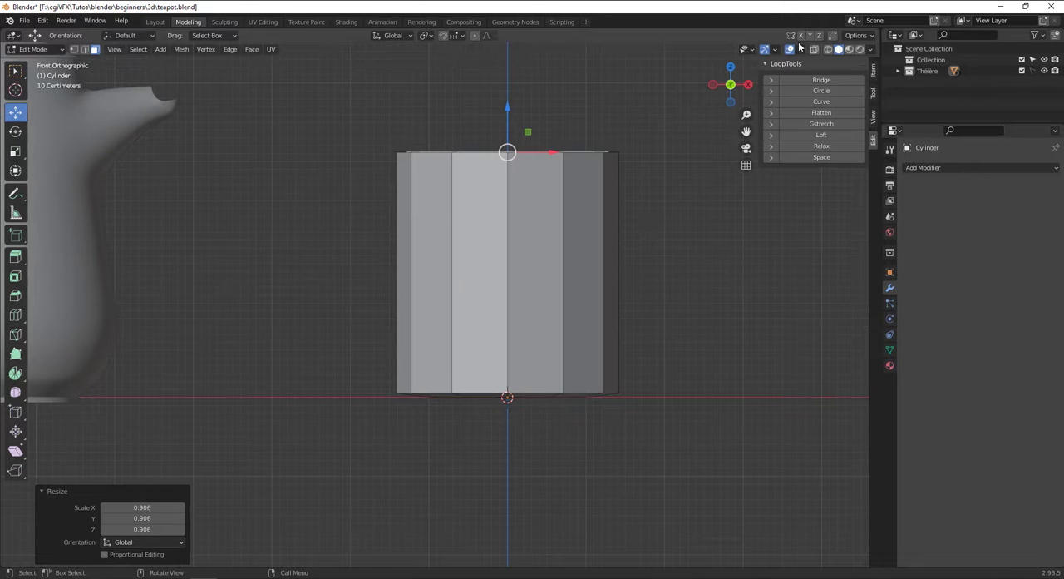
key(z)
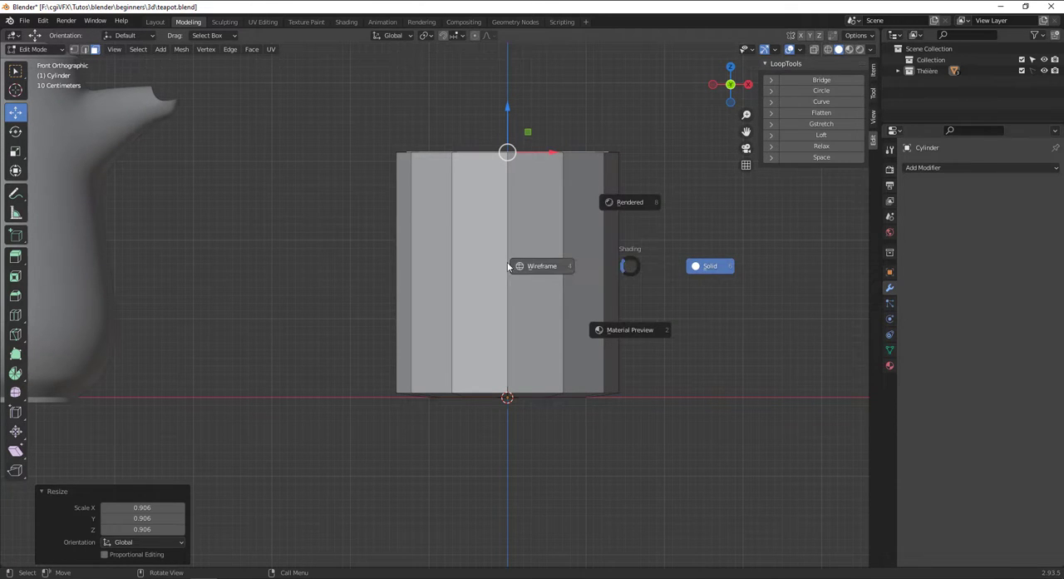
click(549, 253)
key(ctrl+r)
click(508, 203)
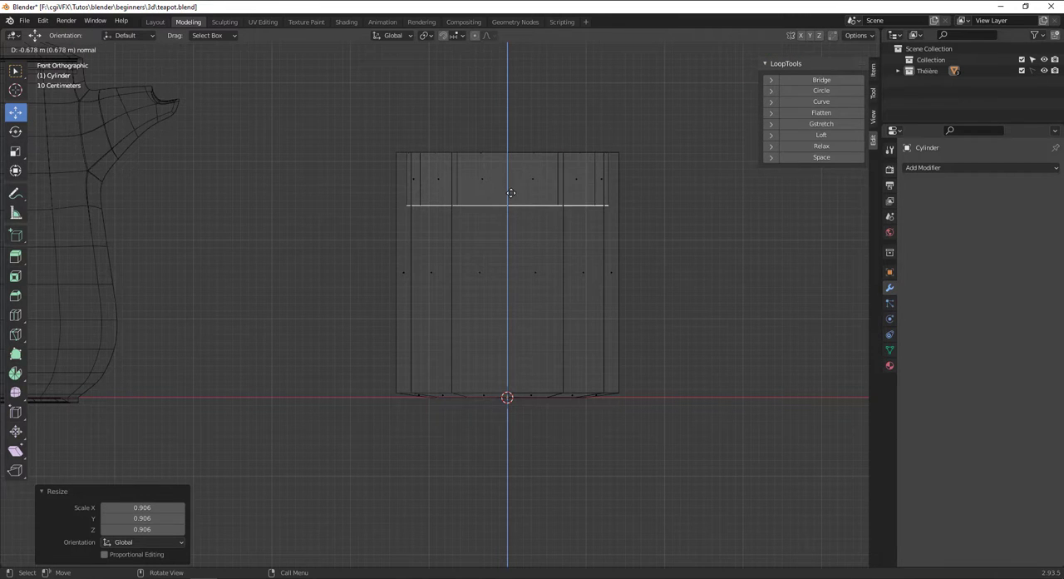
click(508, 202)
key(s)
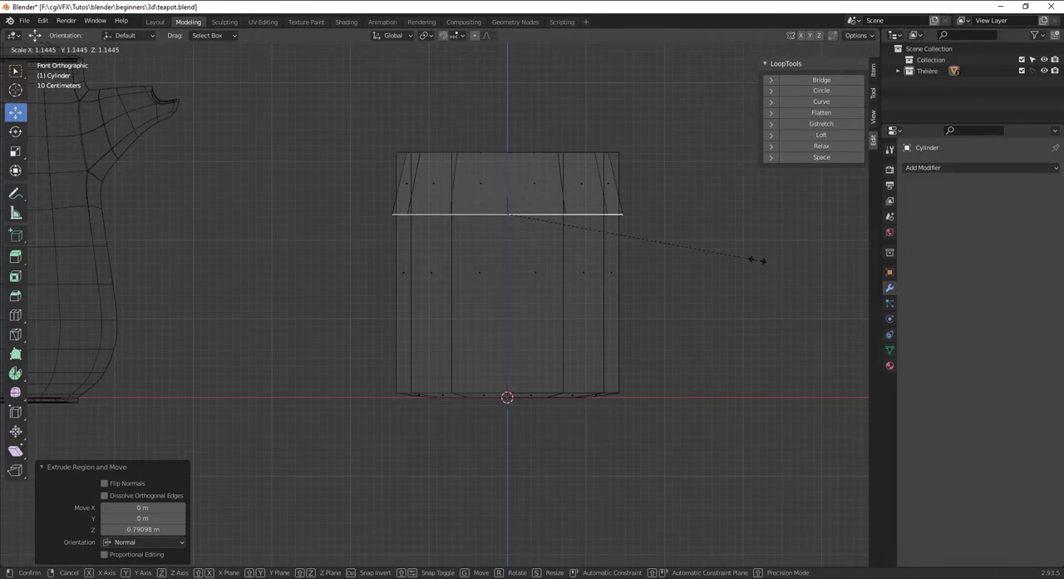
click(756, 260)
Extrude the inner face about 0.69 m further down and scale it outward slightly.
key(g)
key(g)
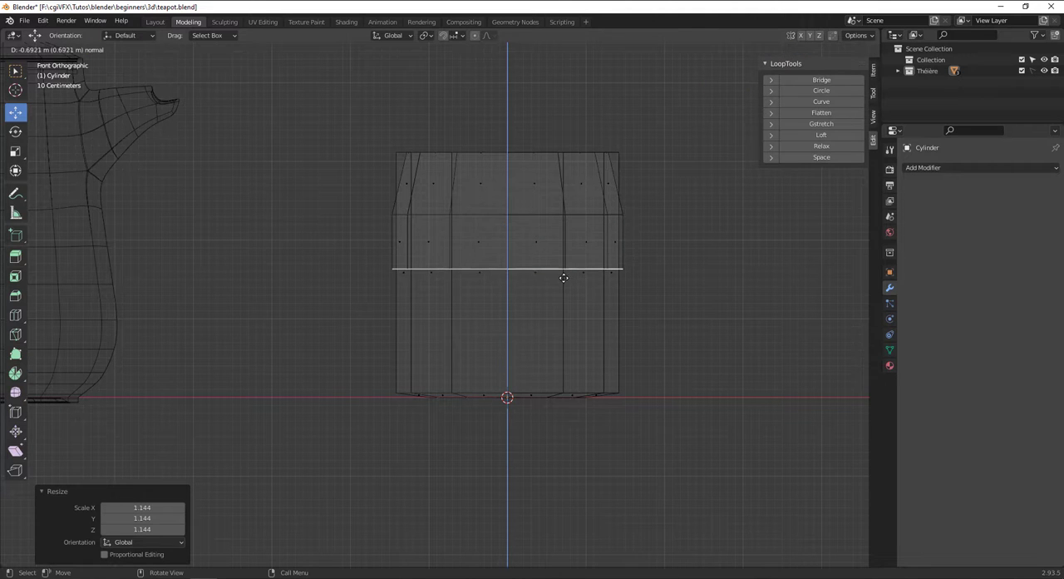
click(564, 277)
key(s)
click(687, 291)
Extrude the inner face about 0.93 m downward and scale it inward to narrow the cavity.
key(e)
click(675, 365)
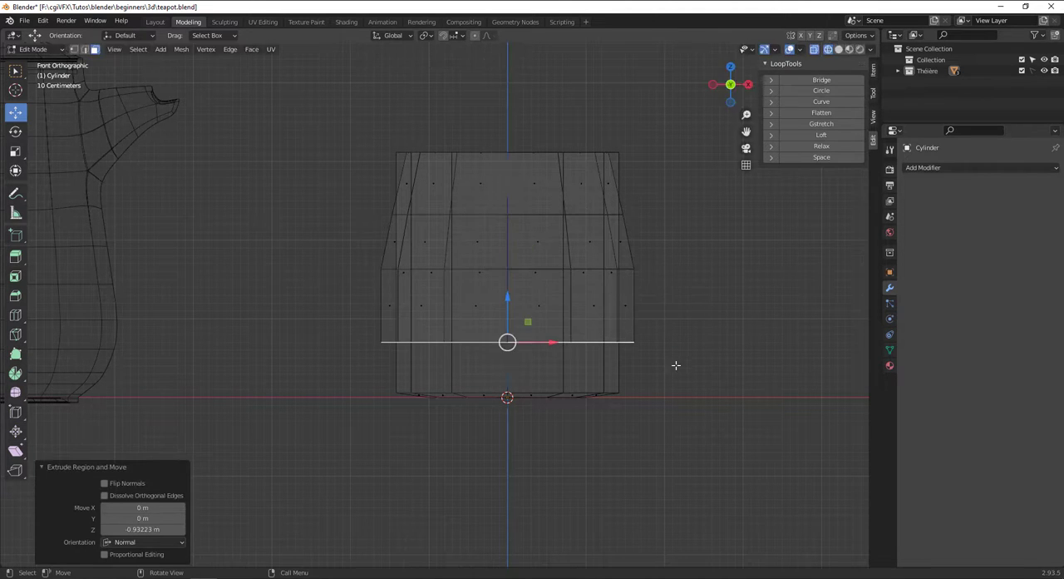
key(s)
click(641, 368)
Extrude the inner face about 0.33 m down and scale it by about 0.838 to form the cavity floor.
key(e)
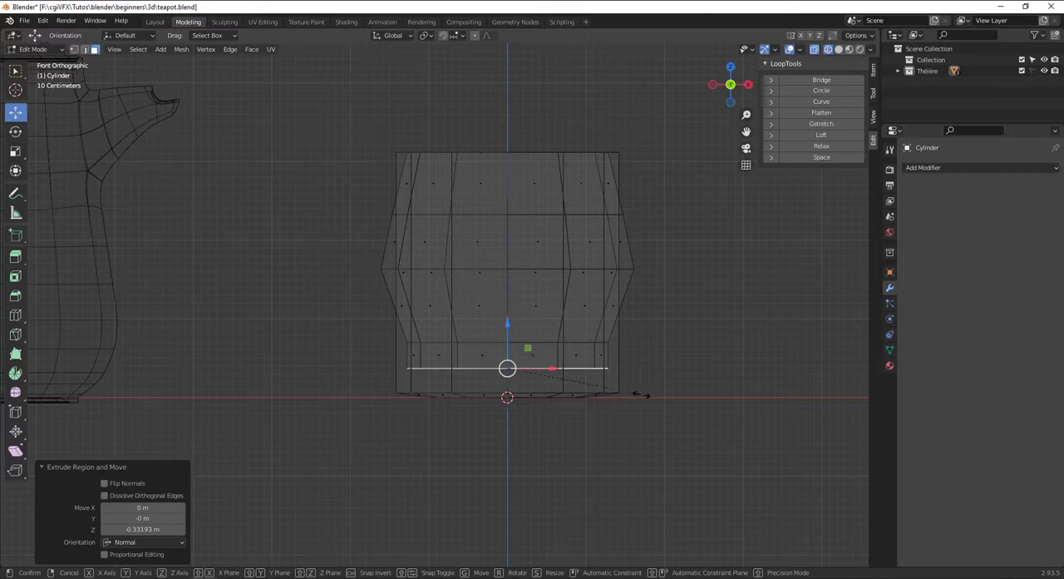
click(641, 395)
key(s)
click(613, 383)
Return to solid shading, add a loop cut around the upper outer wall at slide factor -0.477, and scale it by about 1.213.
key(z)
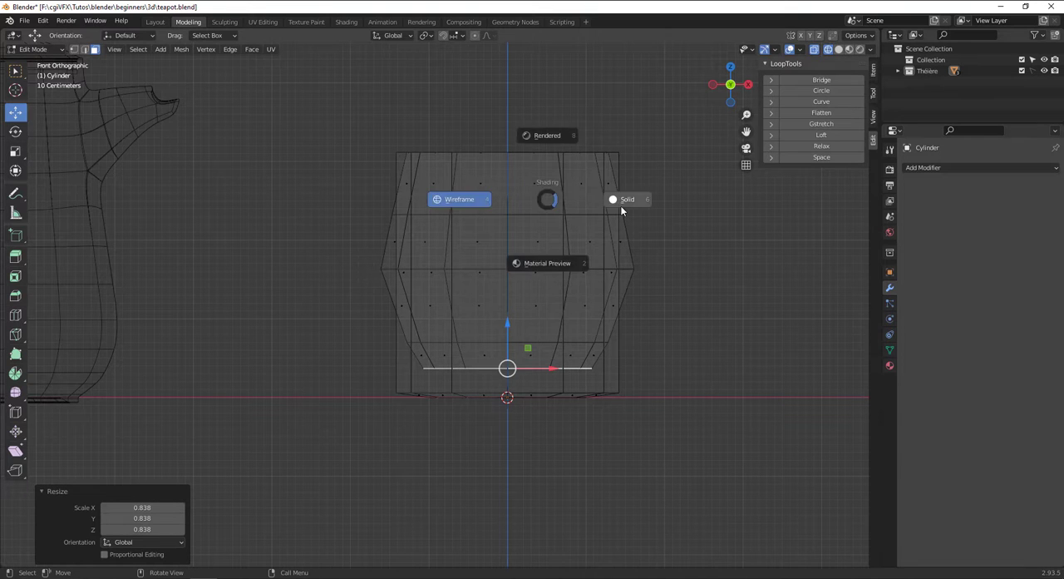
click(621, 202)
alt+click(402, 183)
click(643, 198)
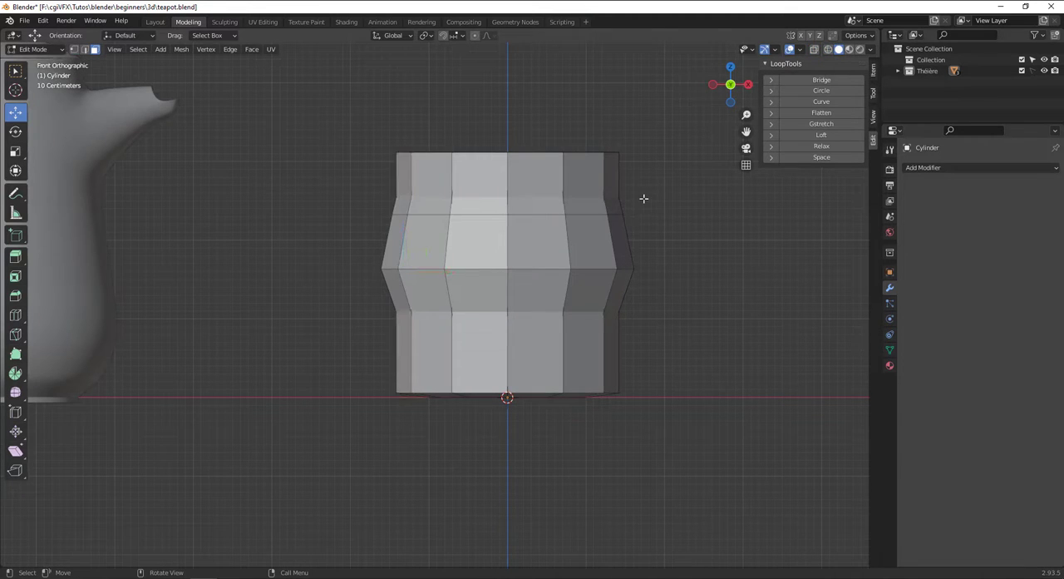
key(ctrl+r)
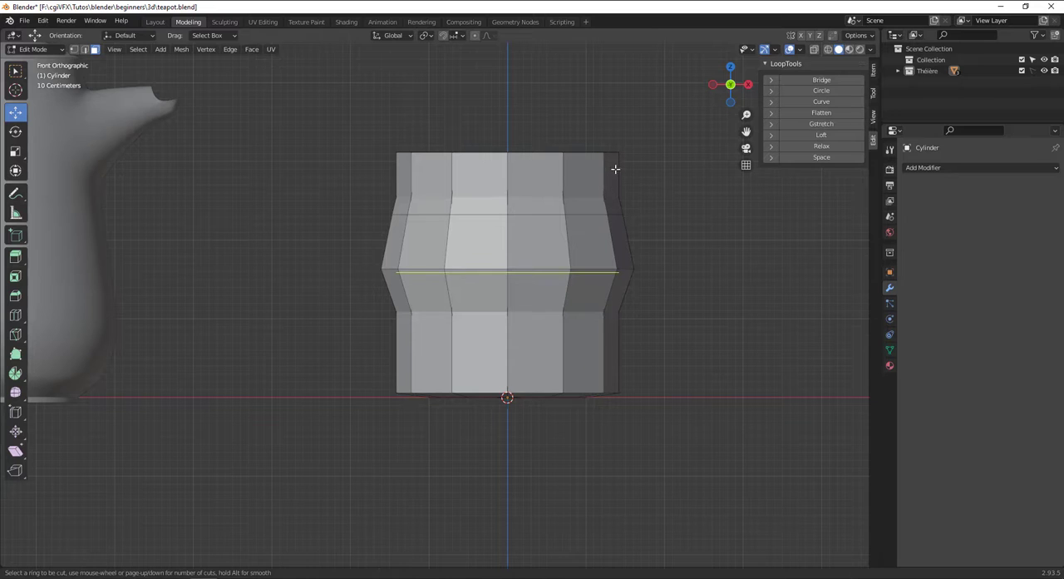
click(616, 168)
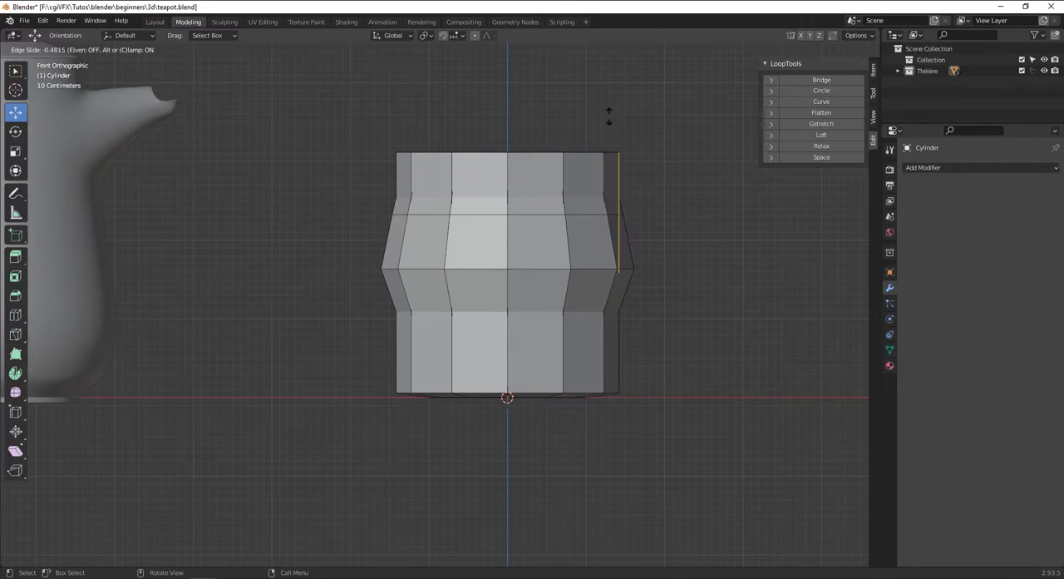
click(616, 181)
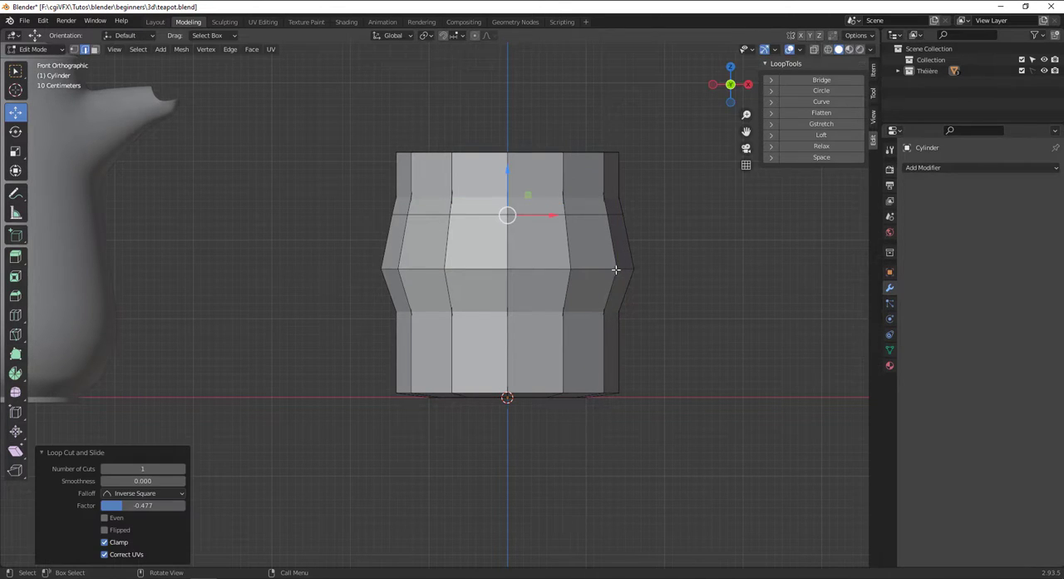
key(s)
click(642, 277)
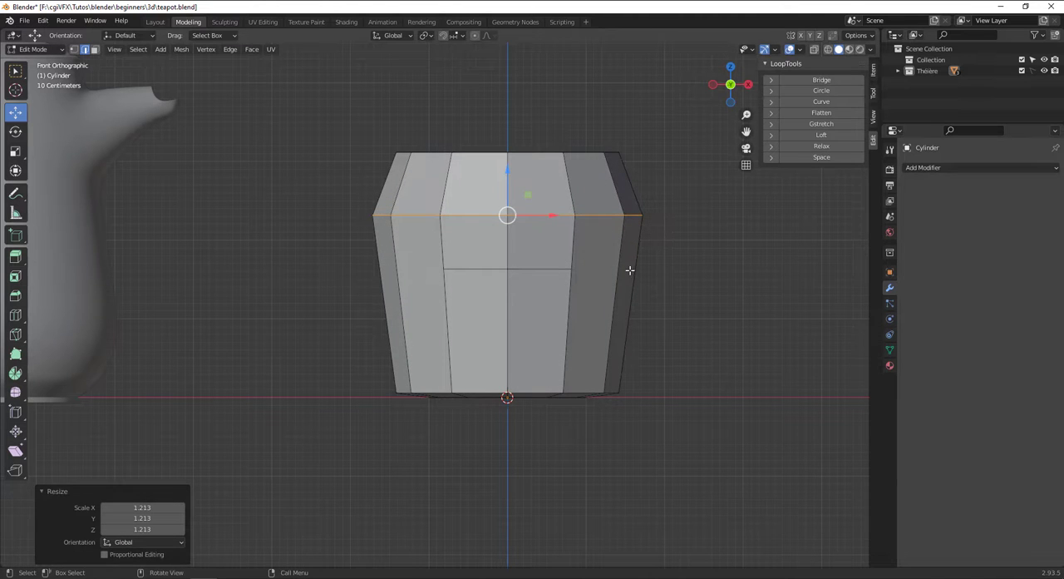
Switch the viewport to wireframe display to expose the vessel's inner geometry.
key(z)
click(579, 268)
key(ctrl+r)
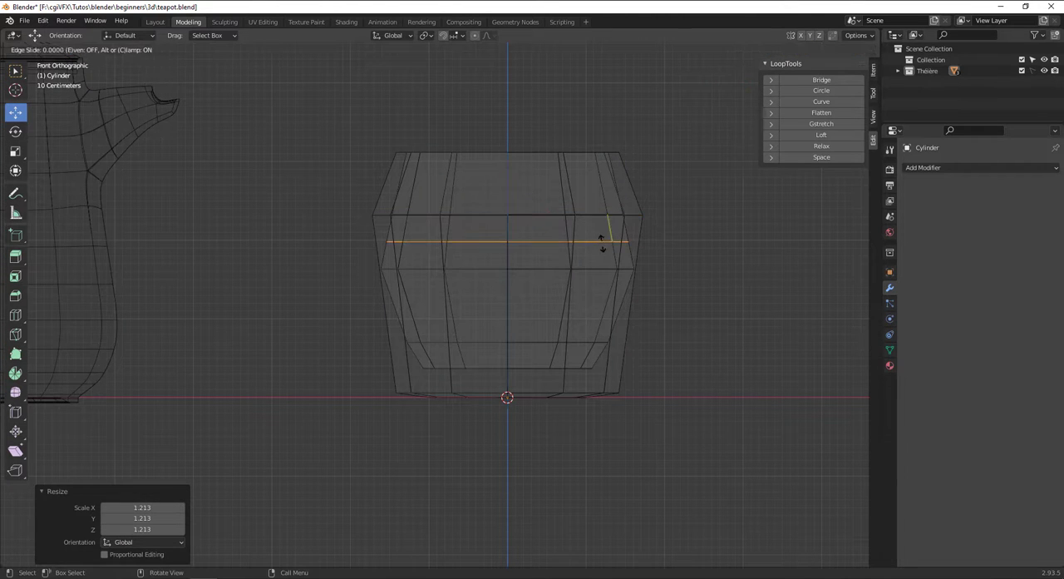
click(613, 265)
key(s)
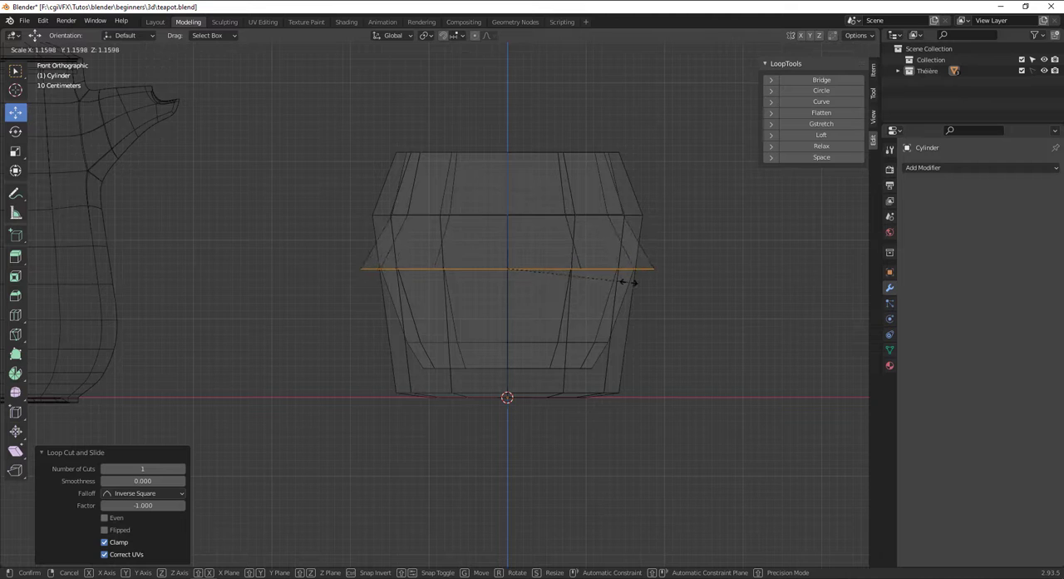
click(597, 268)
key(ctrl+z)
key(ctrl+z)
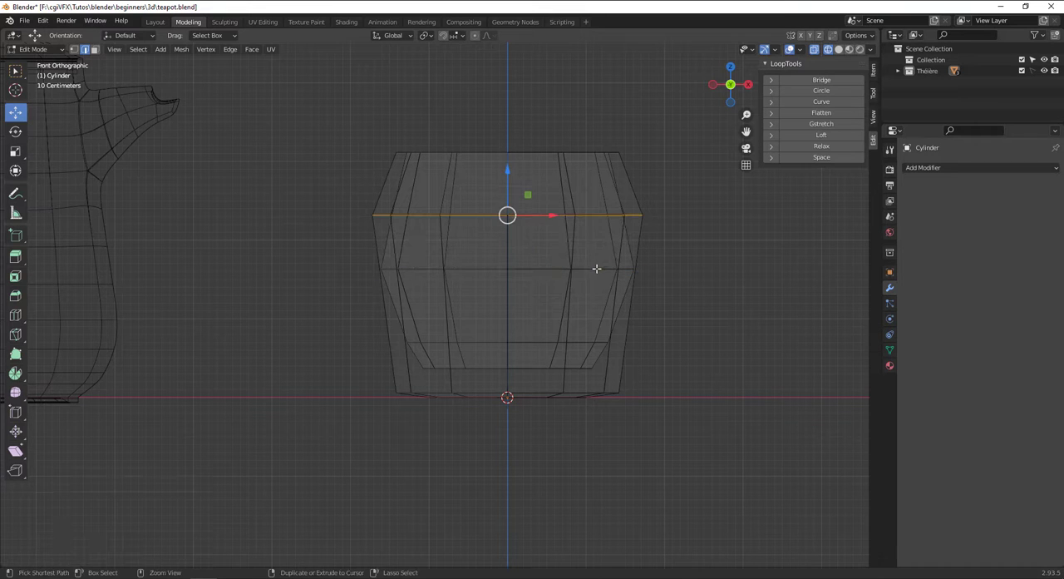
Add a loop cut around the middle of the outer wall at slide factor -0.396 and scale it by 1.092.
key(ctrl+r)
click(653, 222)
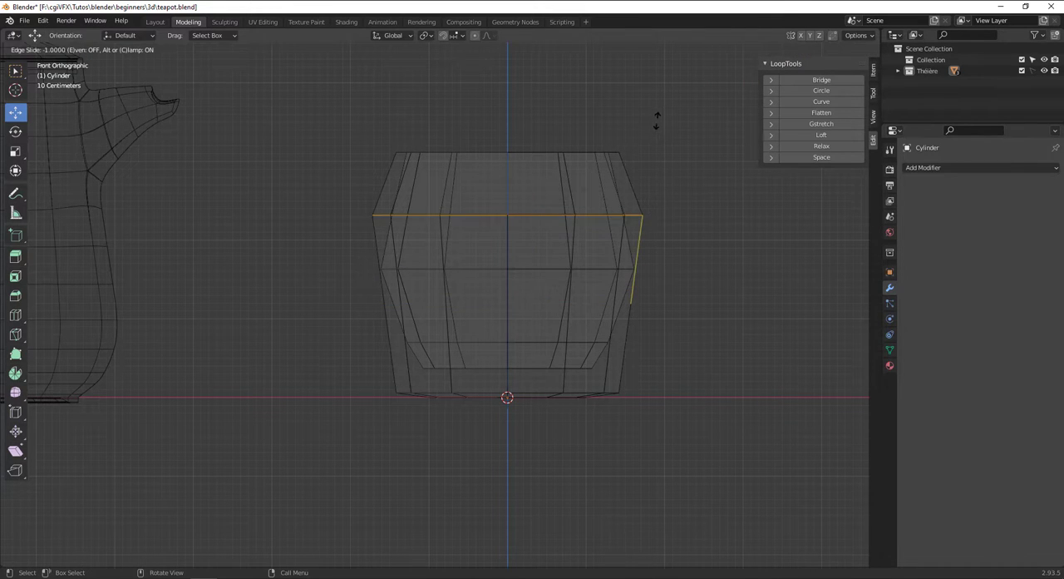
click(664, 188)
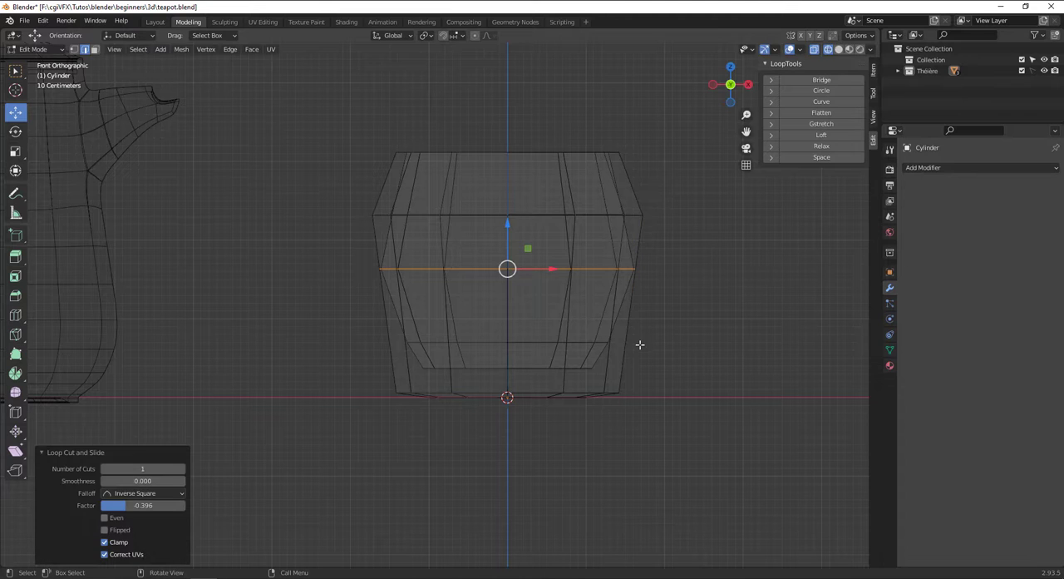
key(s)
click(652, 346)
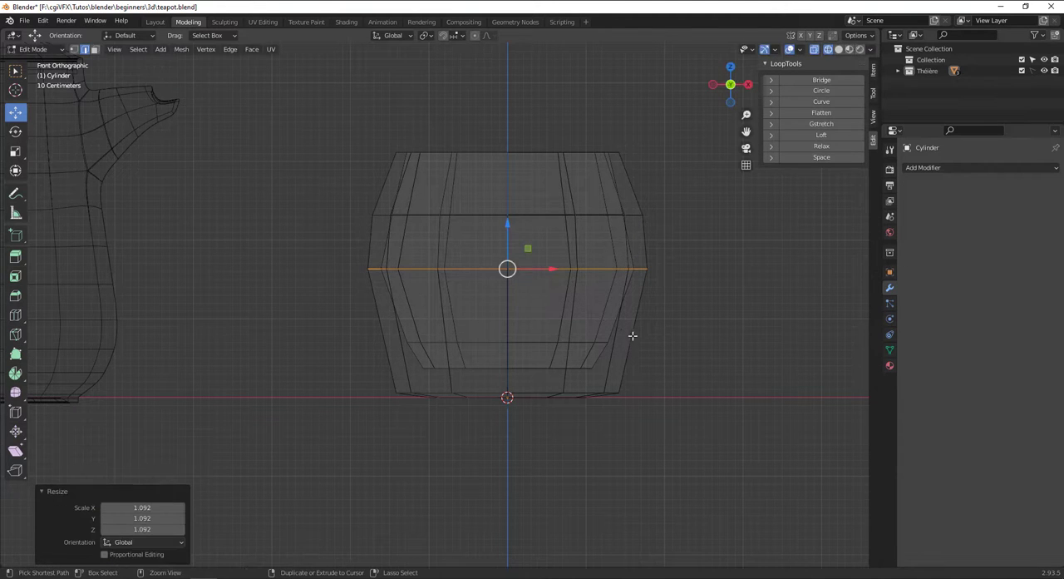
Add a loop cut around the lower outer wall at slide factor 0.163 and scale it by 1.079.
key(ctrl+r)
click(629, 333)
click(636, 340)
key(s)
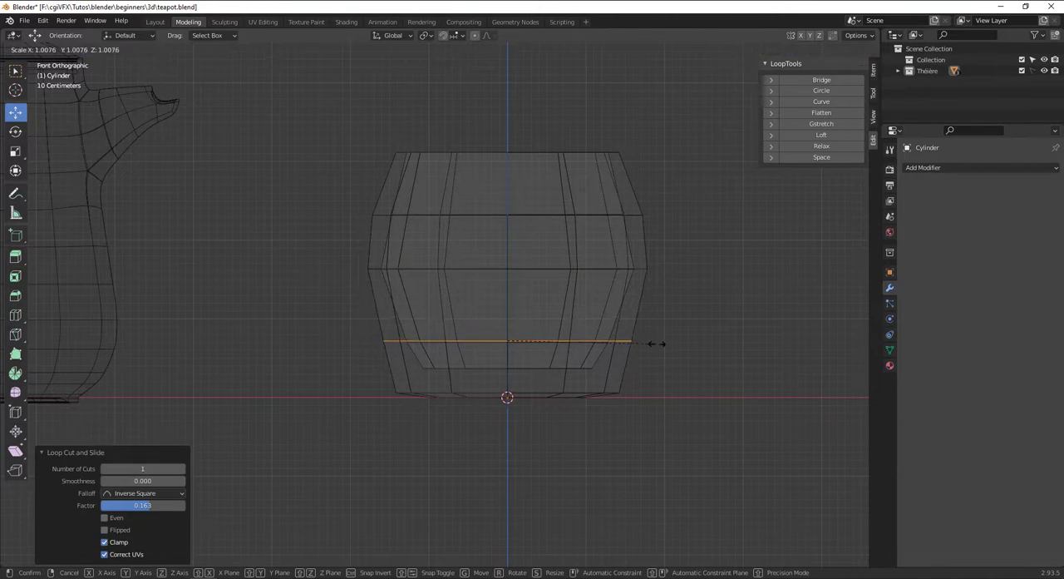
click(667, 346)
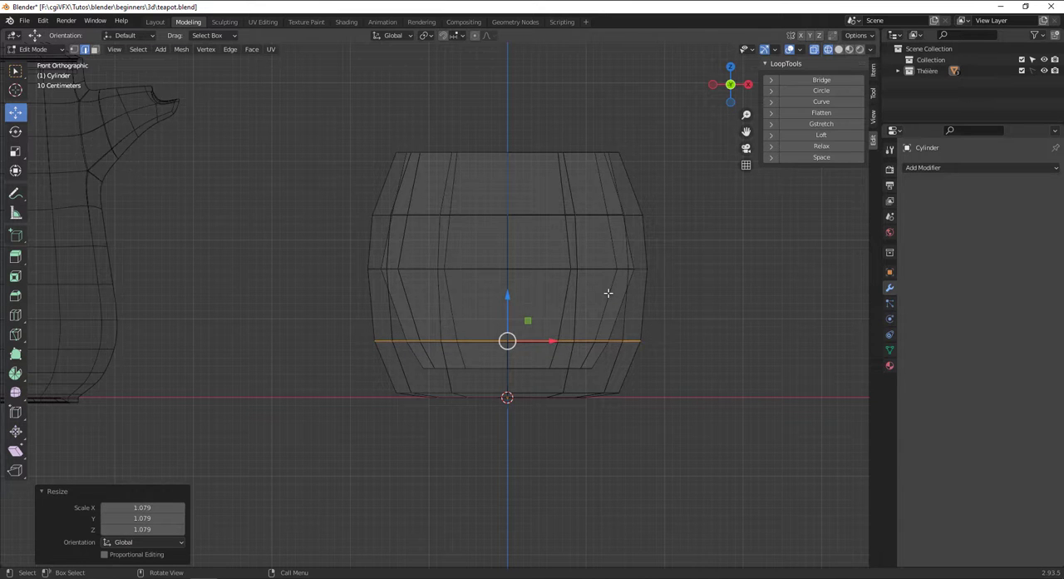
Return to solid shading, select the vessel's bottom face, and scale it by 1.209.
key(z)
click(625, 291)
mouse_move(625, 291)
middle_down()
mouse_move(565, 374)
mouse_move(510, 302)
mouse_move(550, 237)
middle_up()
click(516, 381)
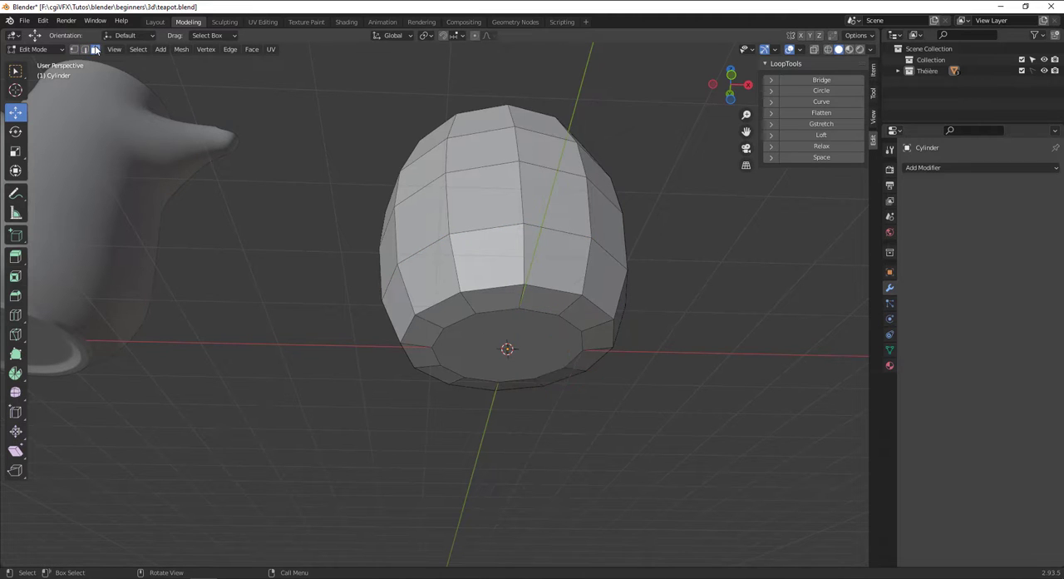
click(464, 330)
key(s)
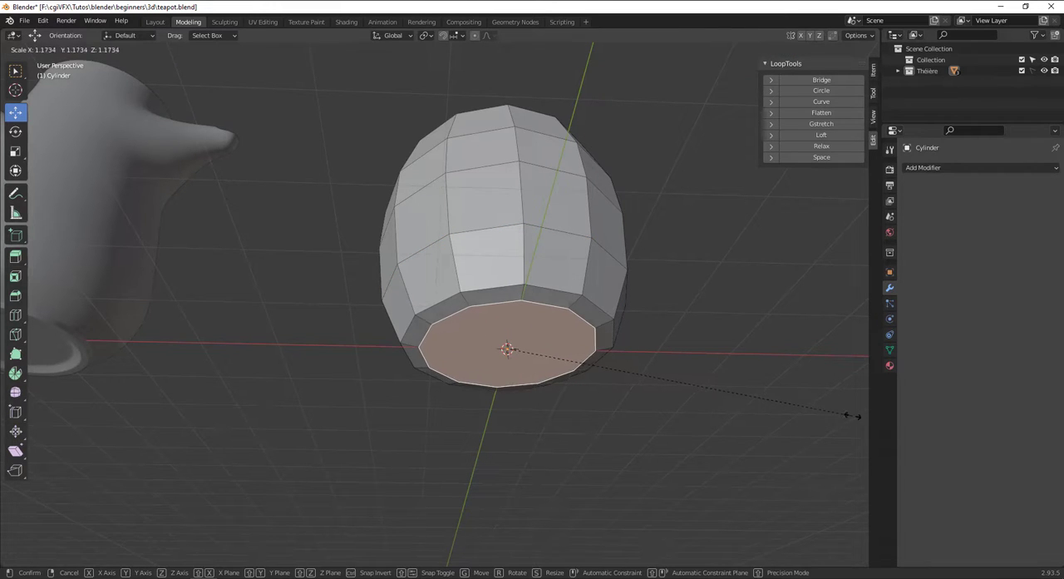
click(862, 418)
Extrude the bottom face 0.1017 m downward to form a foot.
key(KP_1)
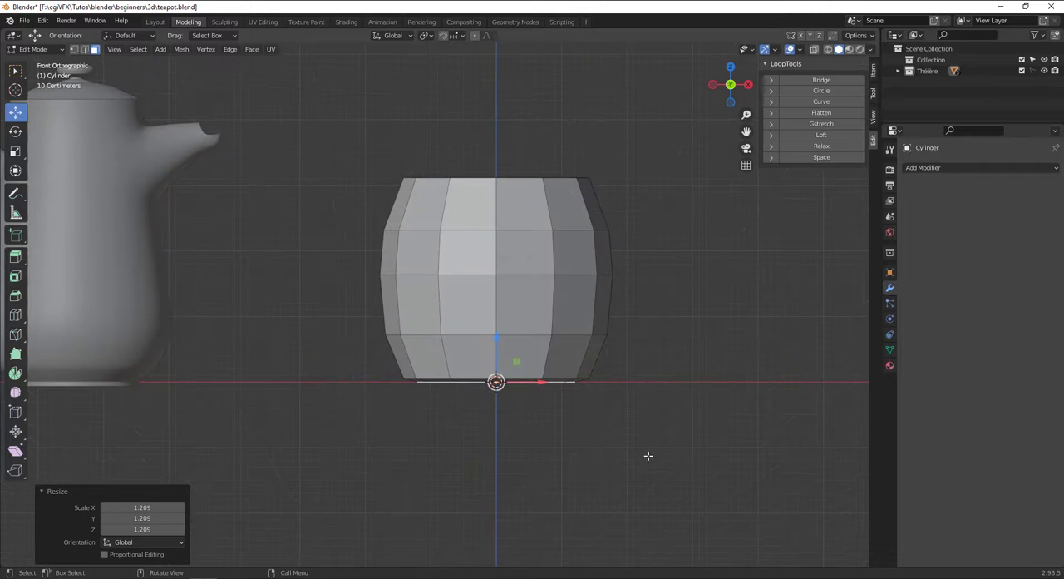
key(e)
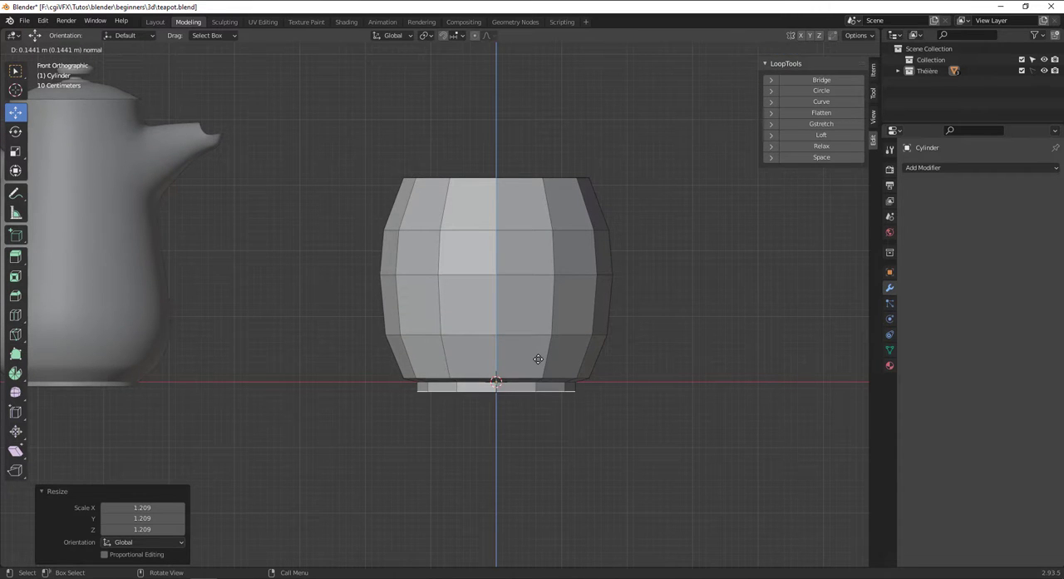
click(538, 356)
middle_drag(538, 356, 539, 357)
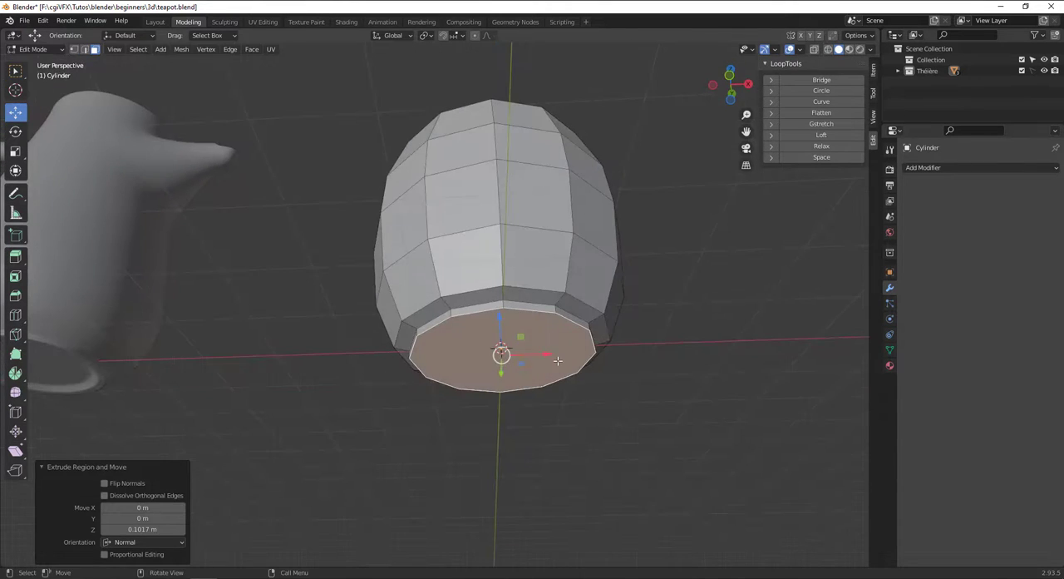
Scale the foot's bottom face inward to form a rim and extrude it -0.15375 m to recess the base.
key(s)
click(623, 371)
key(e)
click(623, 364)
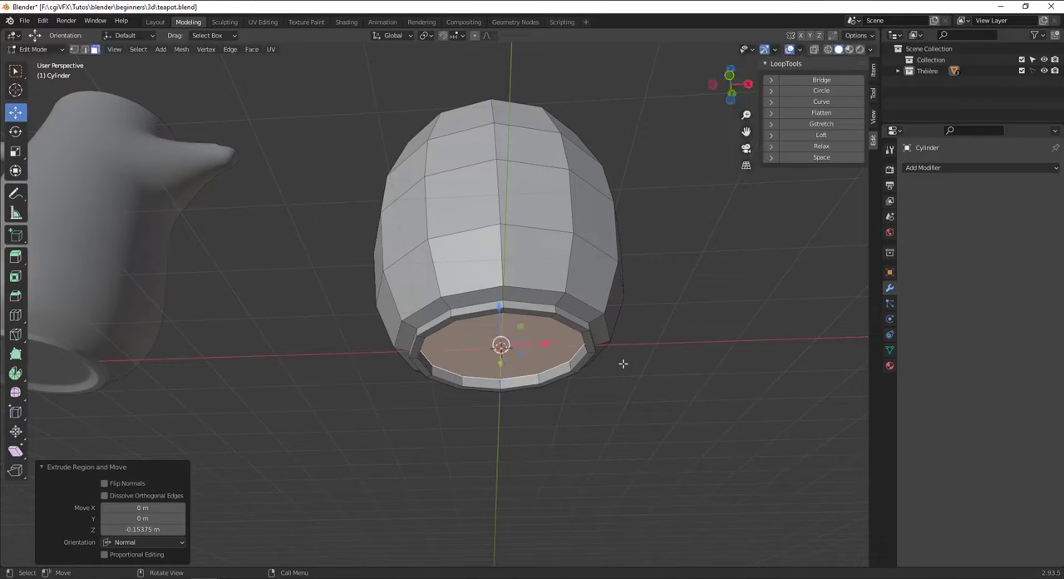
Shrink the recessed base face slightly, extrude it in place, and scale the new face by 0.618.
key(s)
click(596, 356)
key(e)
right_click(594, 353)
key(s)
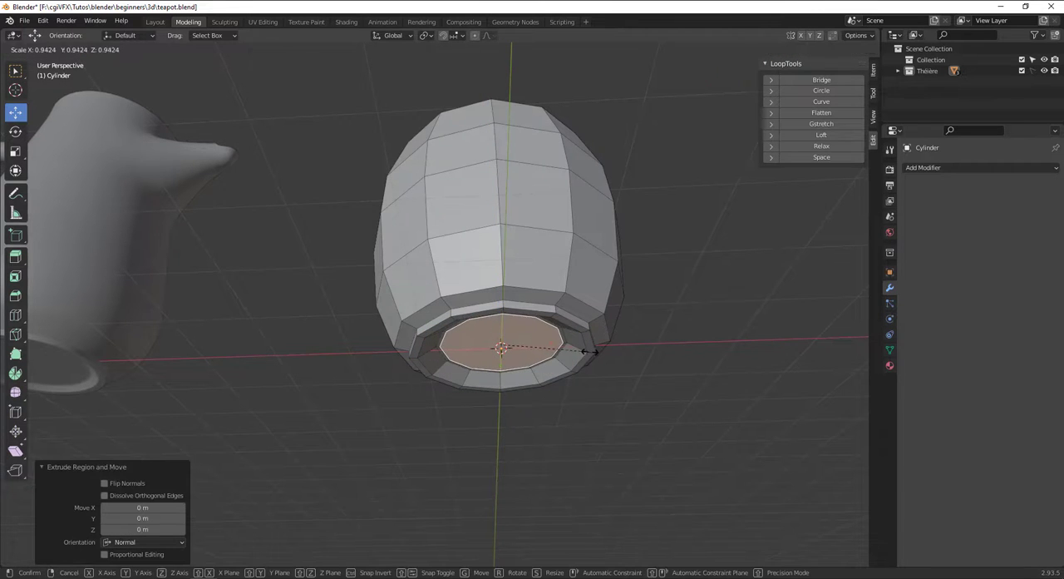
click(559, 348)
Add loop cuts on the underside above the foot at factor 0.307 and on the foot's outer wall at factor -0.579.
scroll(541, 305, up, 2)
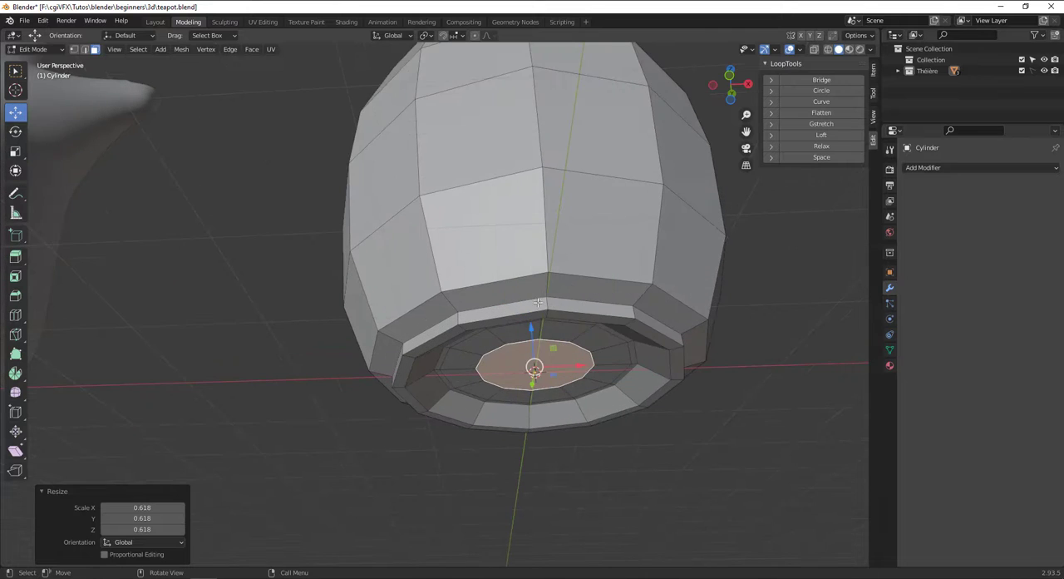
key(ctrl+r)
click(541, 288)
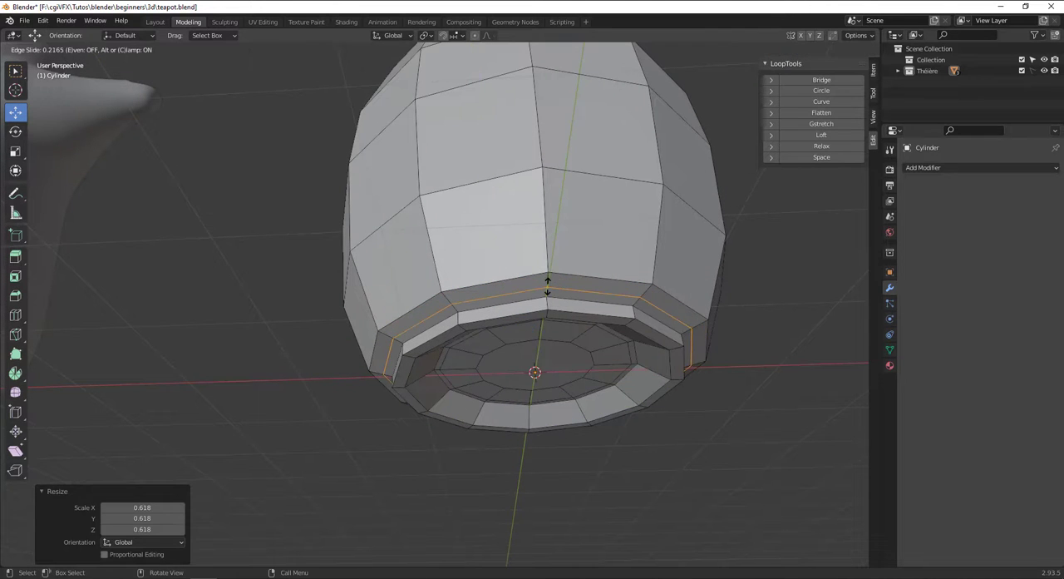
click(545, 283)
key(ctrl+r)
click(547, 302)
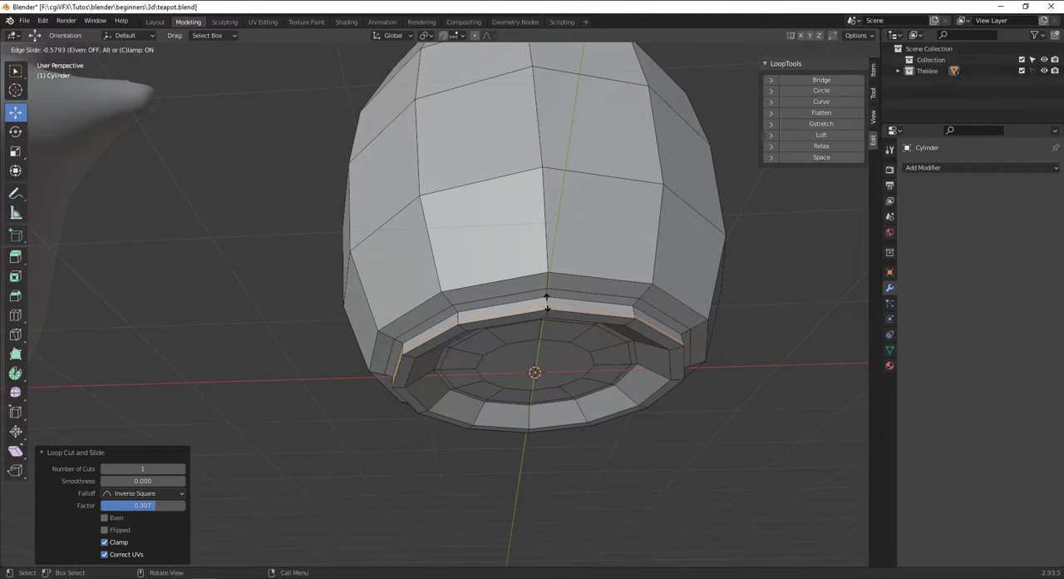
click(547, 306)
Add two more supporting loop cuts around the foot's lower edge and rim, the last one centred at factor 0.
key(ctrl+r)
click(550, 304)
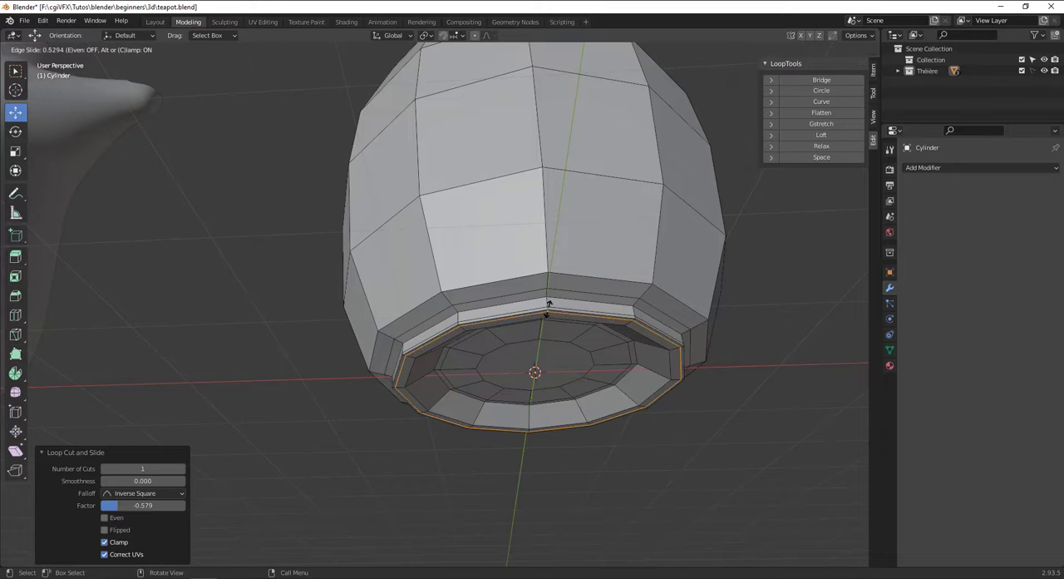
click(548, 310)
key(ctrl+r)
click(549, 313)
right_click(550, 314)
Add supporting loop cuts close to the top rim, one on the outer wall at factor -0.864 and one on the inner wall.
scroll(556, 305, down, 4)
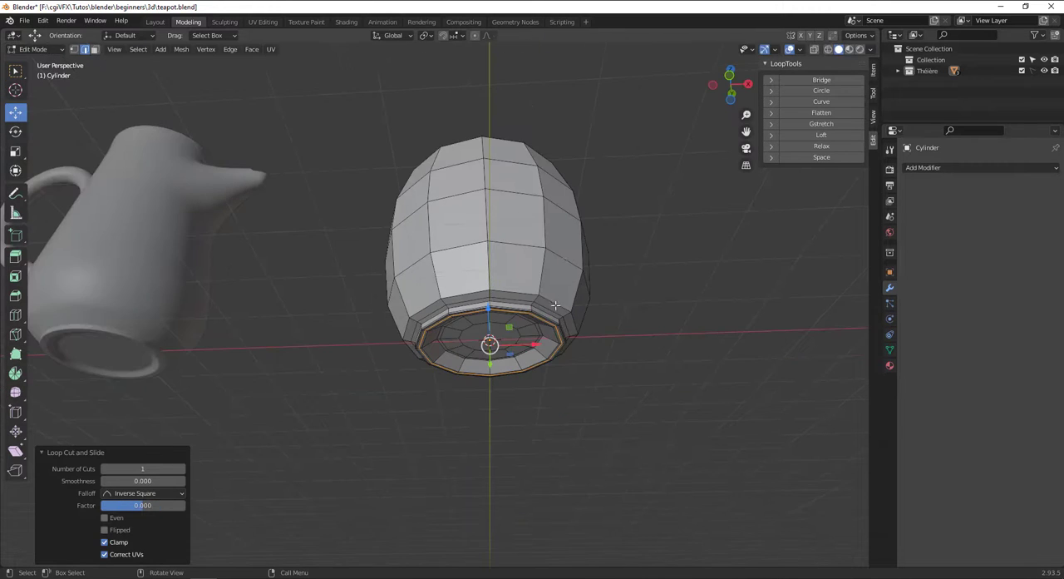
middle_drag(566, 261, 443, 305)
scroll(580, 345, up, 2)
middle_drag(373, 197, 387, 205)
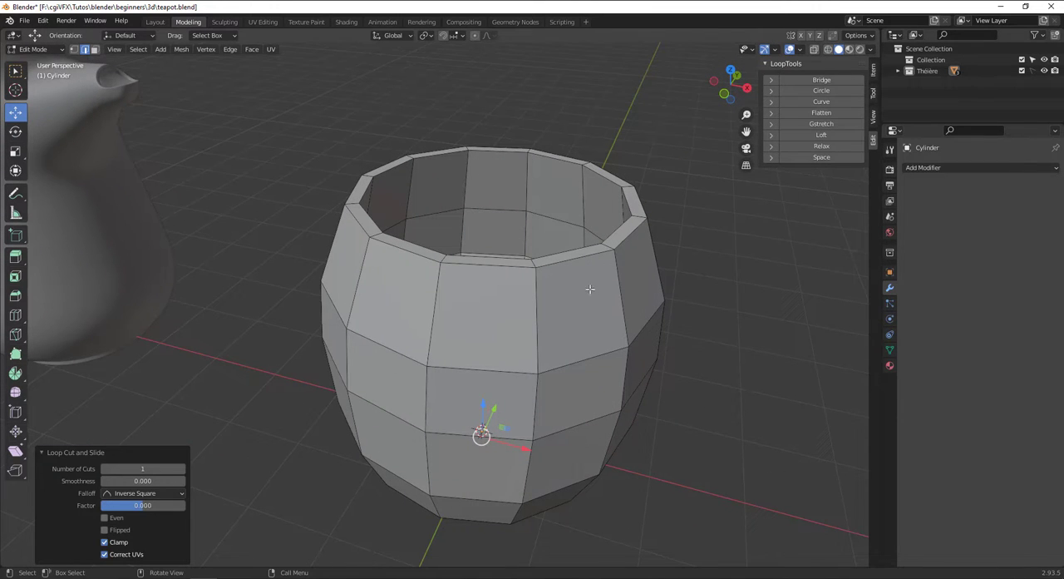
key(ctrl+r)
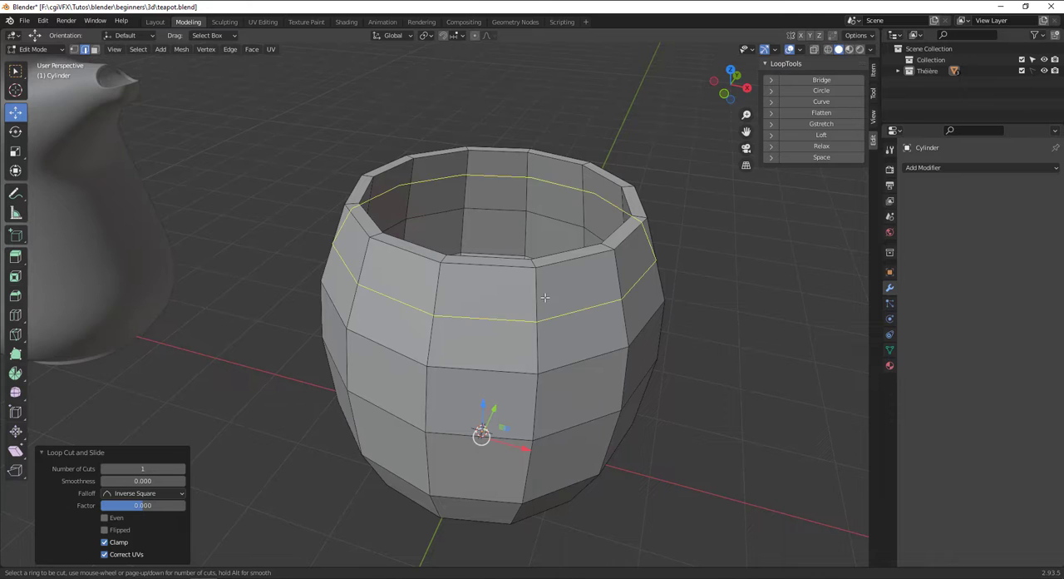
click(545, 296)
click(539, 256)
key(ctrl+r)
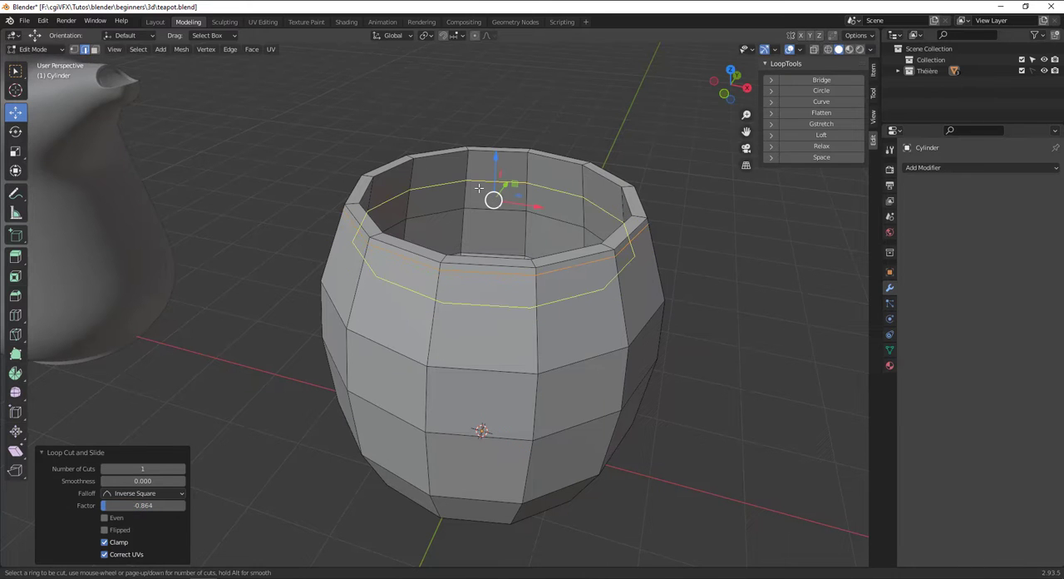
click(480, 189)
click(482, 164)
Leave Edit Mode and add a Subdivision Surface modifier to the cup.
scroll(506, 192, down, 3)
key(Tab)
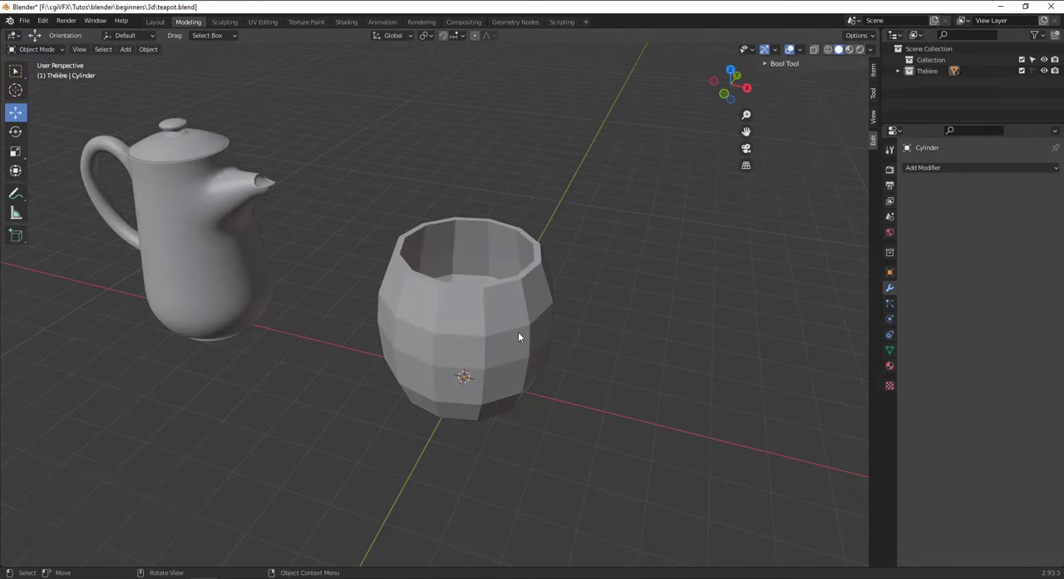
key(KP_1)
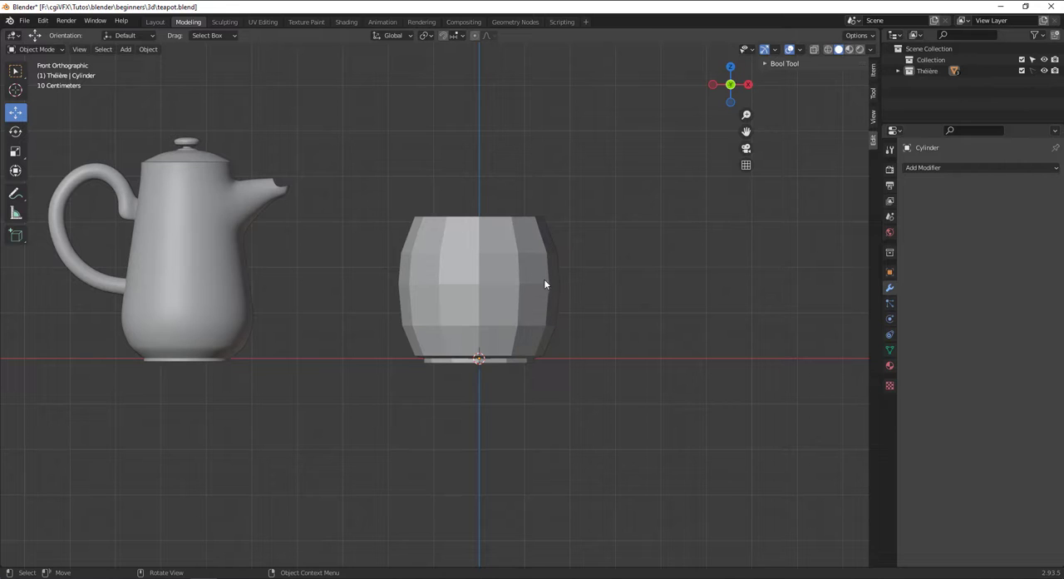
click(960, 168)
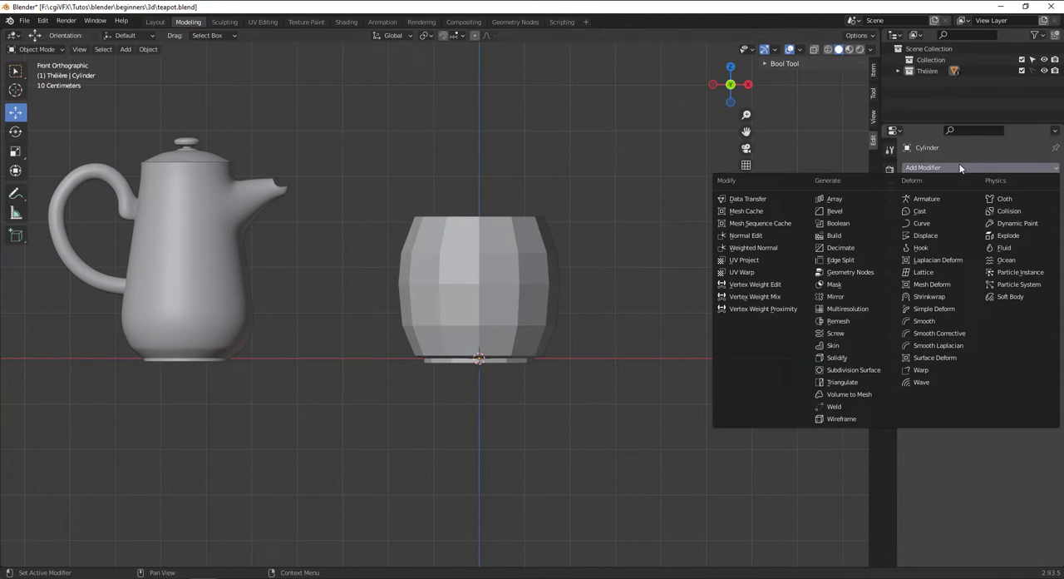
click(864, 371)
Try to apply smooth shading to the cup.
right_click(473, 275)
click(470, 275)
middle_drag(467, 275, 521, 266)
right_click(522, 266)
click(524, 265)
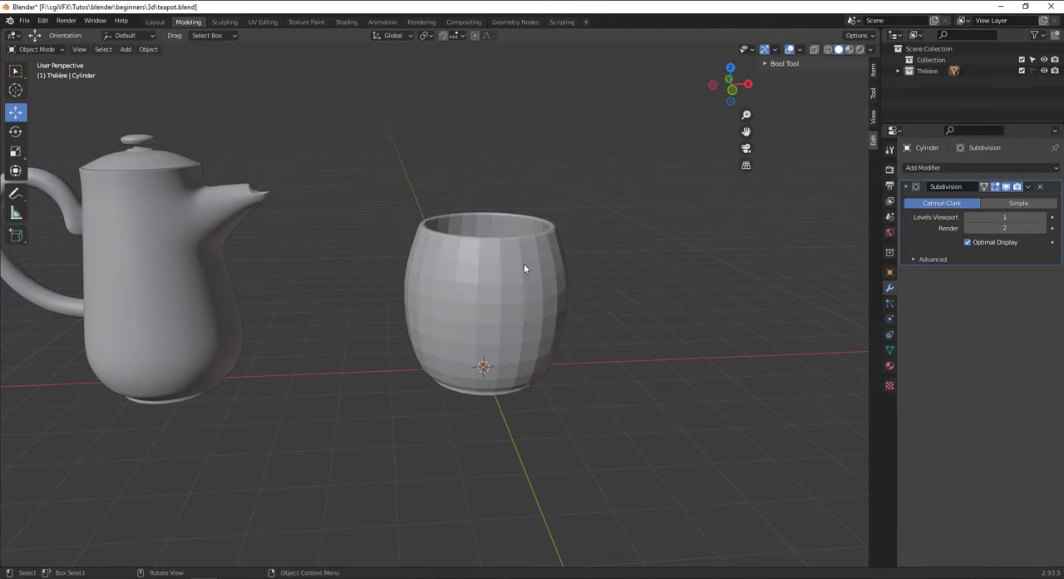
drag(447, 228, 548, 330)
Move the Cylinder object from the Théière collection into Collection.
click(898, 71)
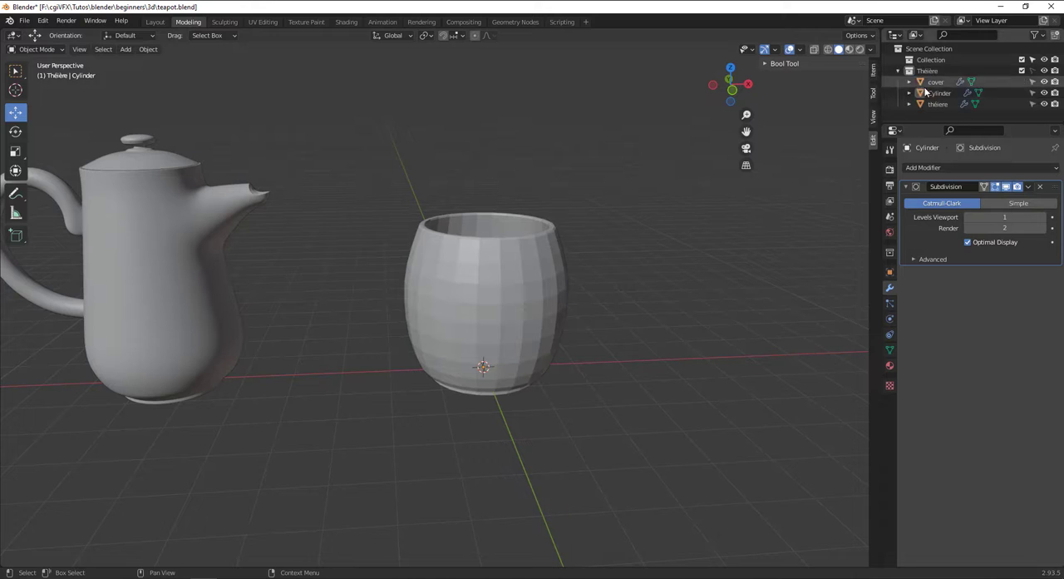
drag(937, 96, 929, 60)
click(898, 81)
Select the cup and shade it smooth.
click(537, 279)
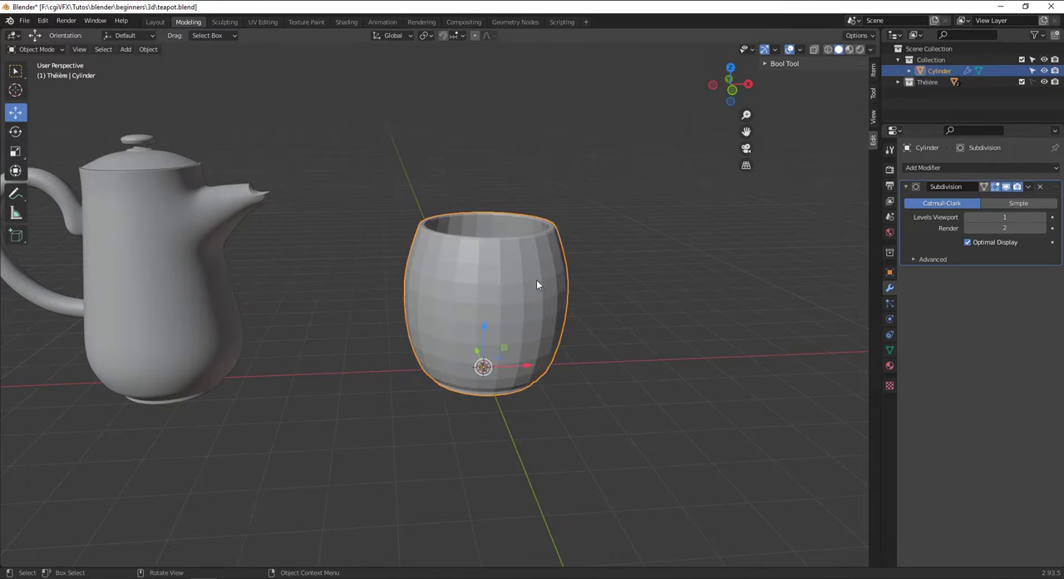
right_click(521, 269)
click(520, 270)
middle_drag(521, 276, 558, 269)
Move the cup -3.2462 m along X to bring it closer to the teapot.
key(KP_1)
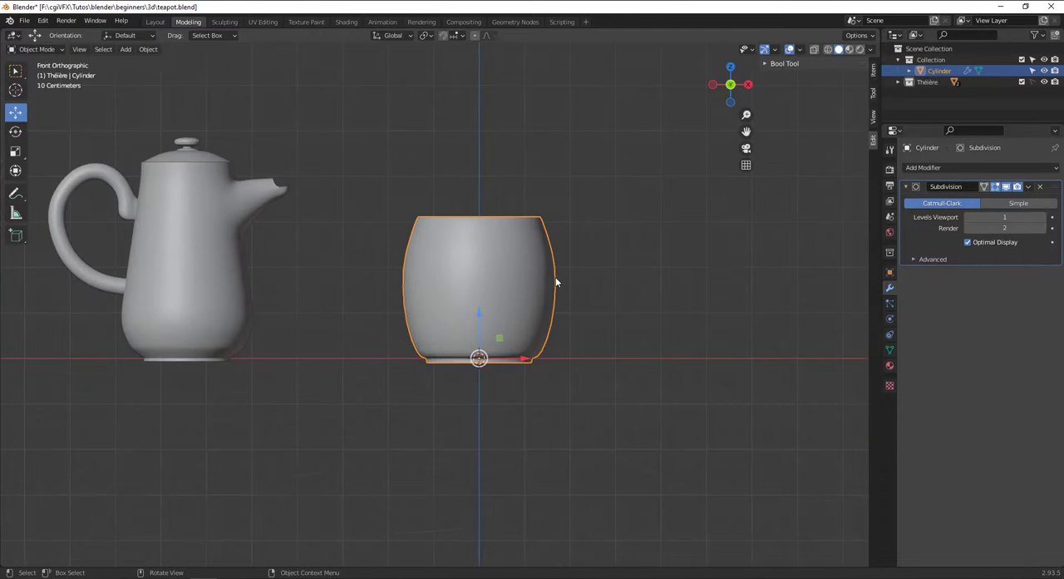
drag(491, 358, 337, 357)
middle_drag(415, 289, 431, 312)
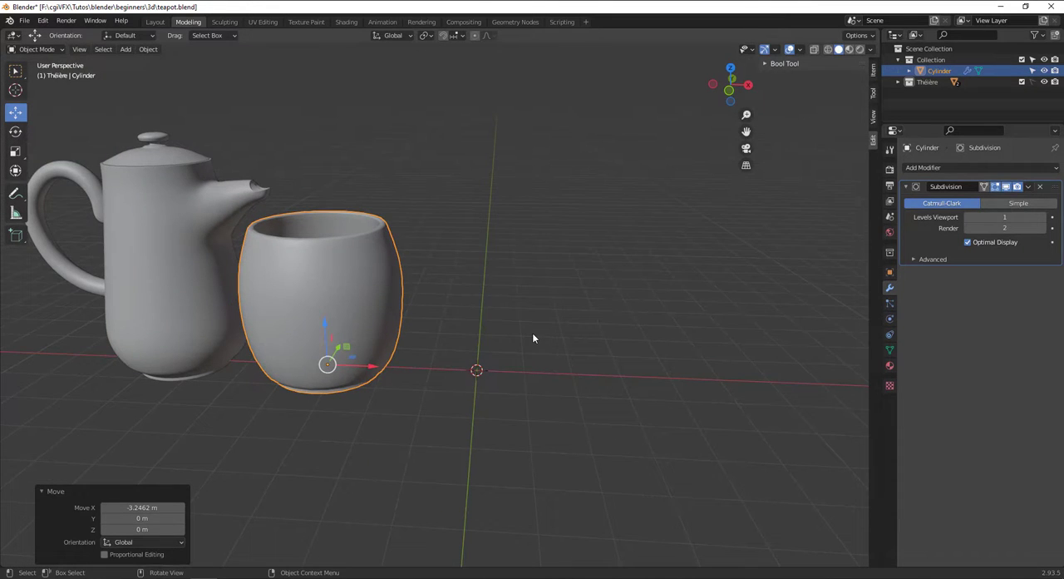
Scale the cup down to about half its size so it suits the teapot.
scroll(383, 366, down, 3)
key(s)
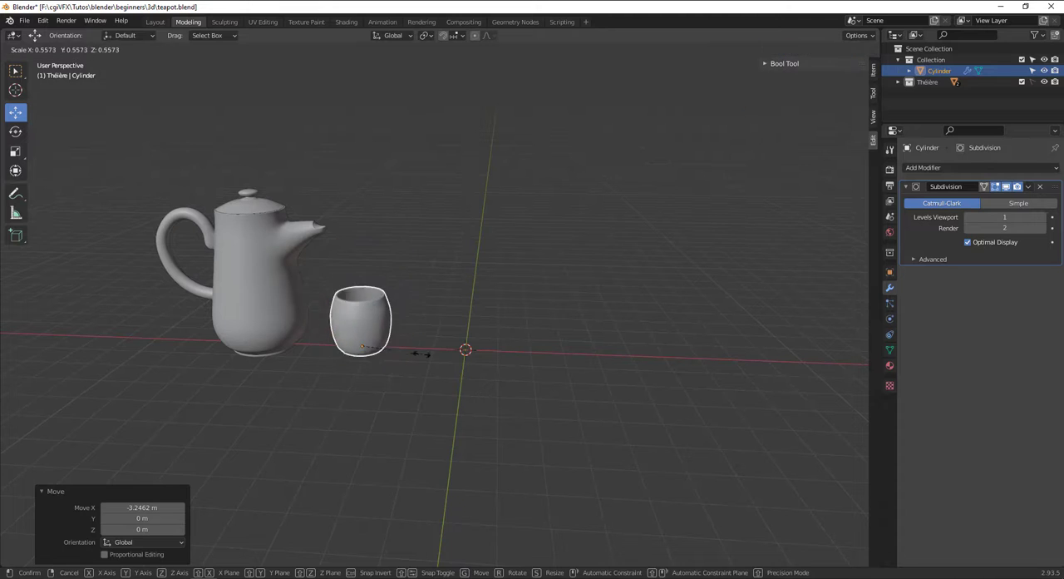
click(382, 352)
key(s)
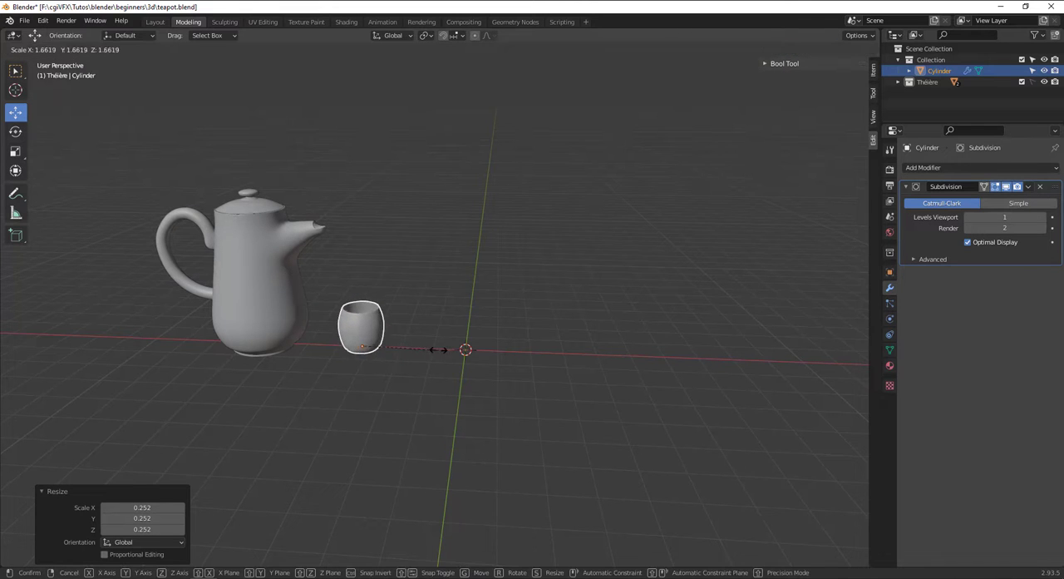
right_click(430, 348)
Shift the cup -1.366 m along X and back by 0.52129 m, placing it right beside the teapot.
key(g)
click(413, 350)
key(g)
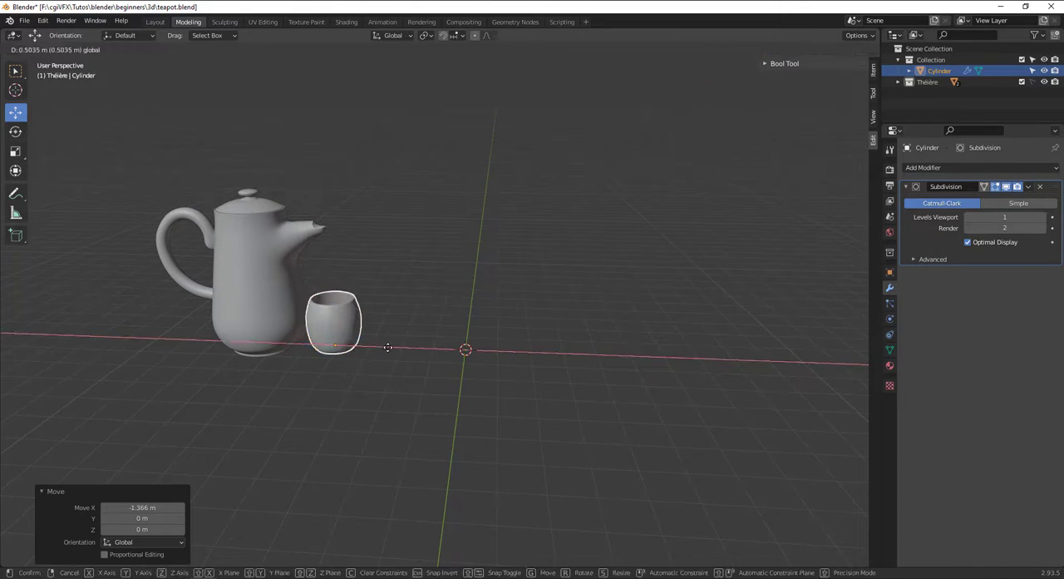
click(390, 346)
Add a 12-vertex cylinder with 1 m radius and 2 m depth at the origin and view it from the front.
key(shift+a)
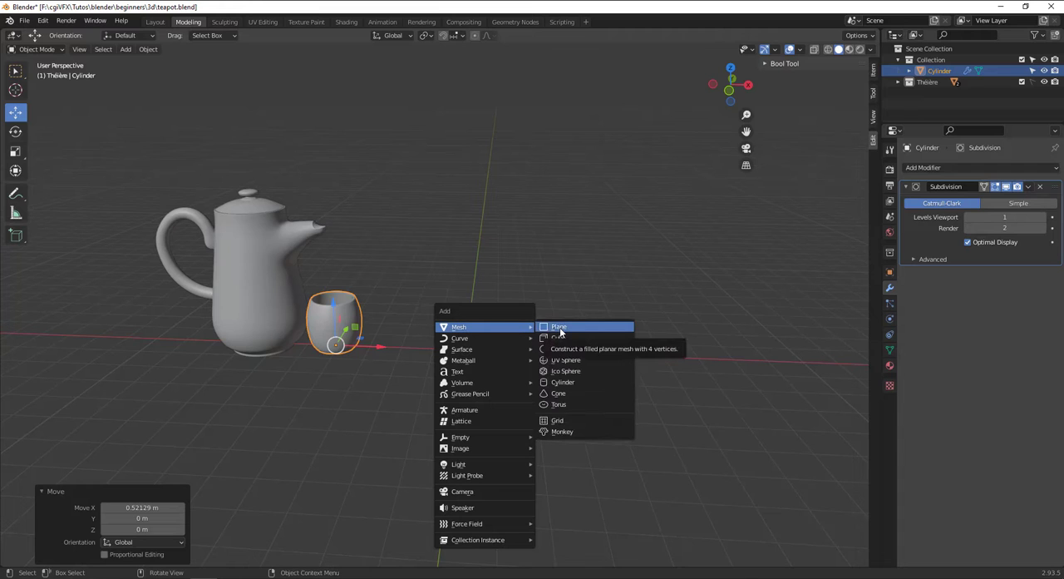
click(577, 383)
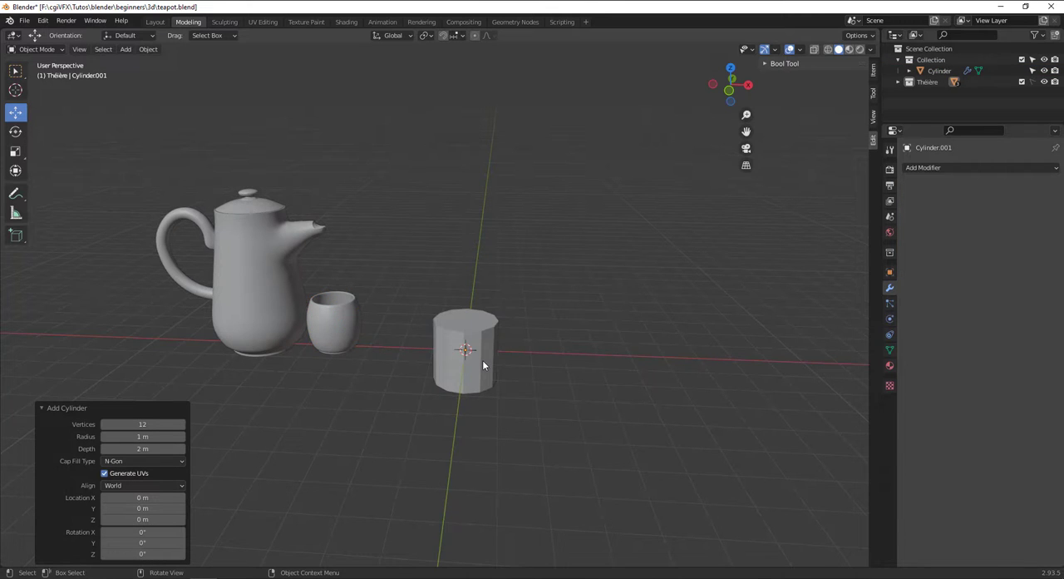
key(KP_1)
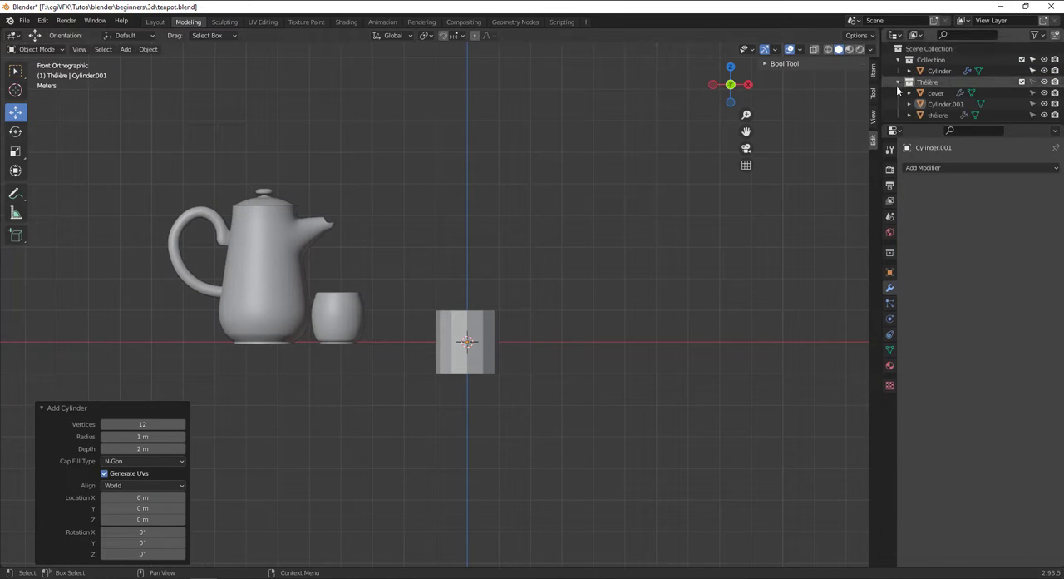
Put the new cylinder in Collection and exclude the Théière collection from the view layer.
drag(946, 104, 945, 71)
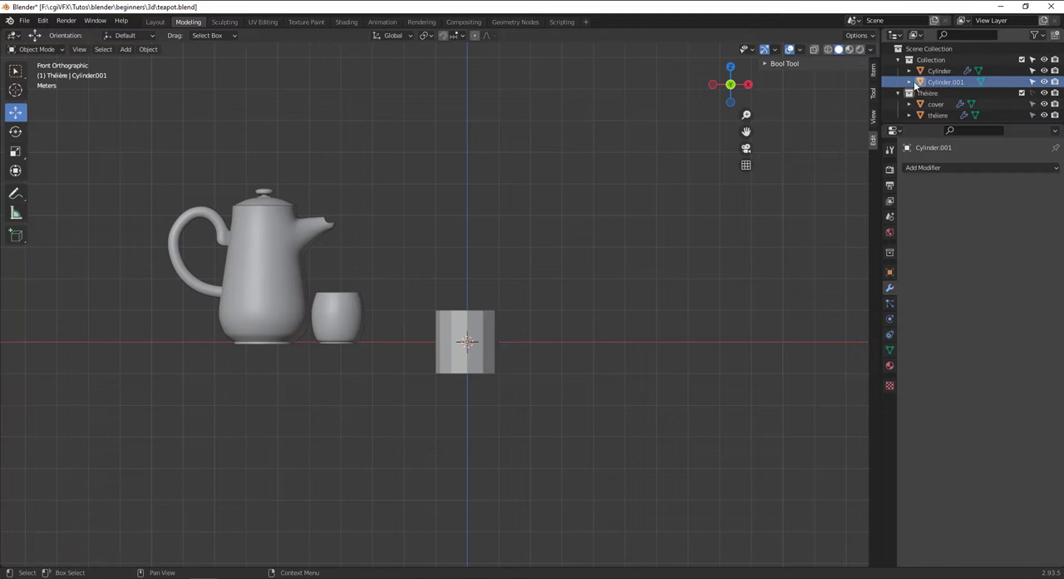
click(1022, 93)
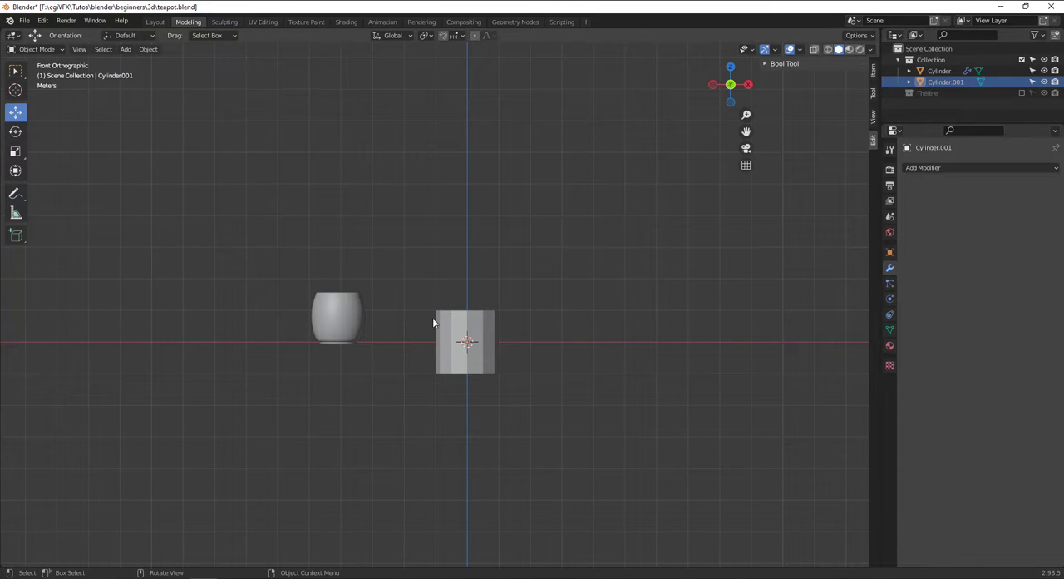
scroll(465, 332, up, 3)
Scale the new cylinder's mesh down to about a quarter and flatten it along Z by 0.074 into a thin disc.
mouse_move(487, 324)
mouse_down()
mouse_move(492, 284)
mouse_move(497, 319)
mouse_up()
key(Tab)
key(s)
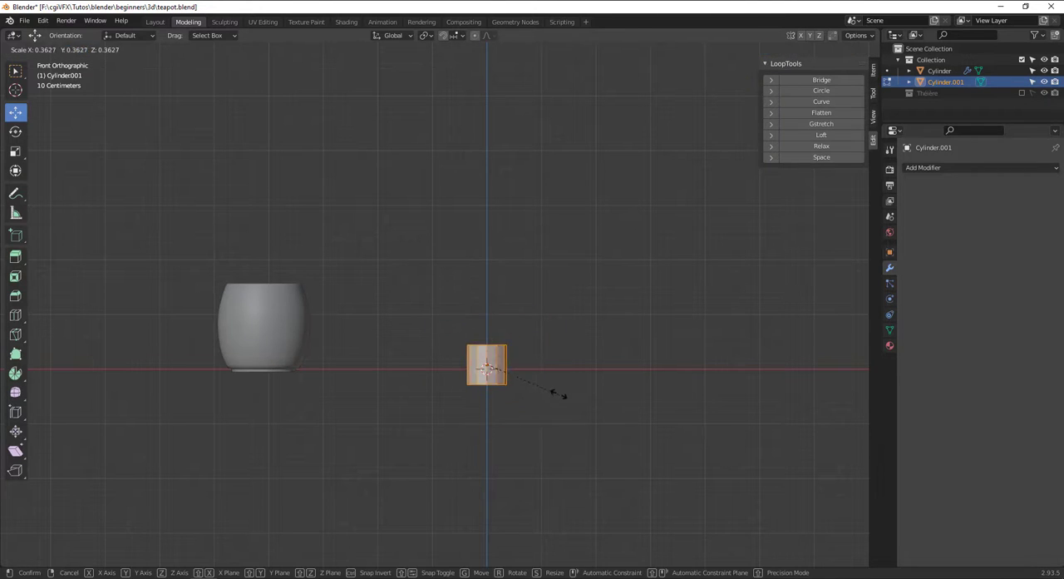
click(535, 389)
key(s)
key(z)
click(487, 368)
scroll(504, 372, up, 4)
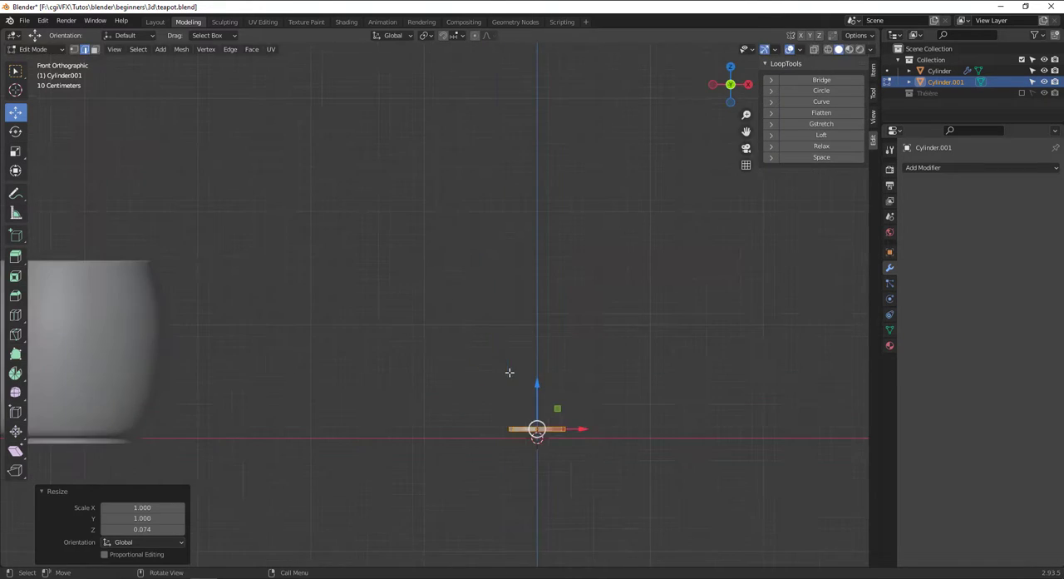
Move the flattened disc -0.068662 m along Z to the ground line.
shift+middle_drag(508, 373, 509, 253)
drag(542, 265, 542, 275)
scroll(703, 359, up, 5)
shift+middle_drag(702, 360, 369, 392)
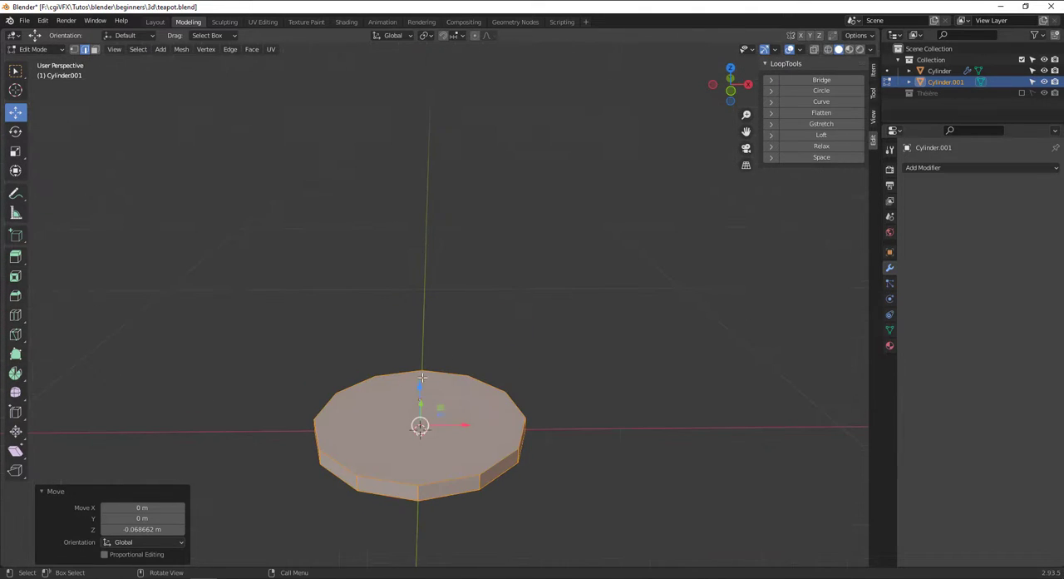
Scale the whole disc up until it is slightly wider than the cup and nudge it up along Z.
click(380, 398)
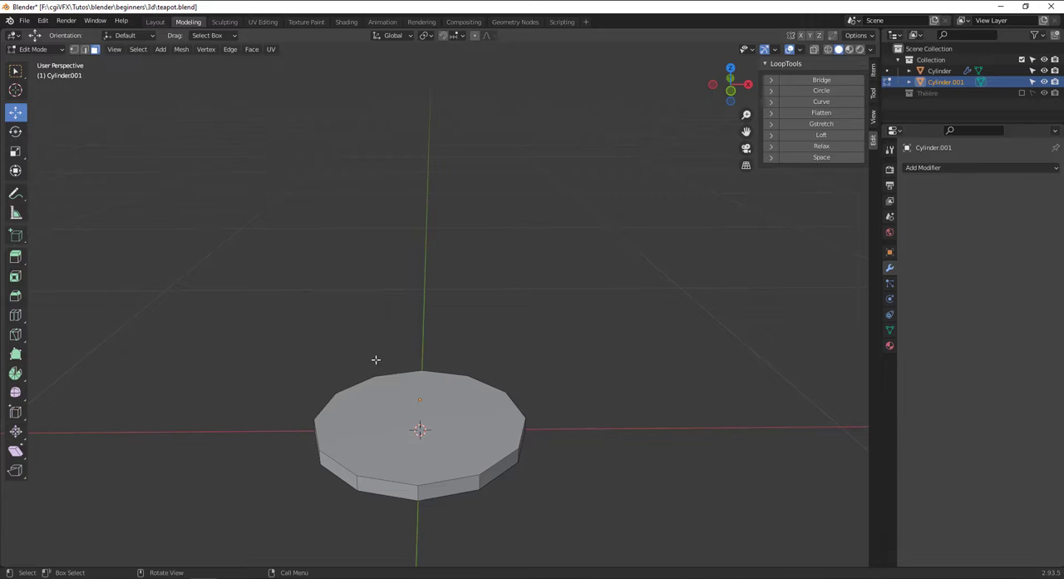
click(407, 406)
scroll(420, 399, down, 5)
key(KP_1)
scroll(499, 341, down, 3)
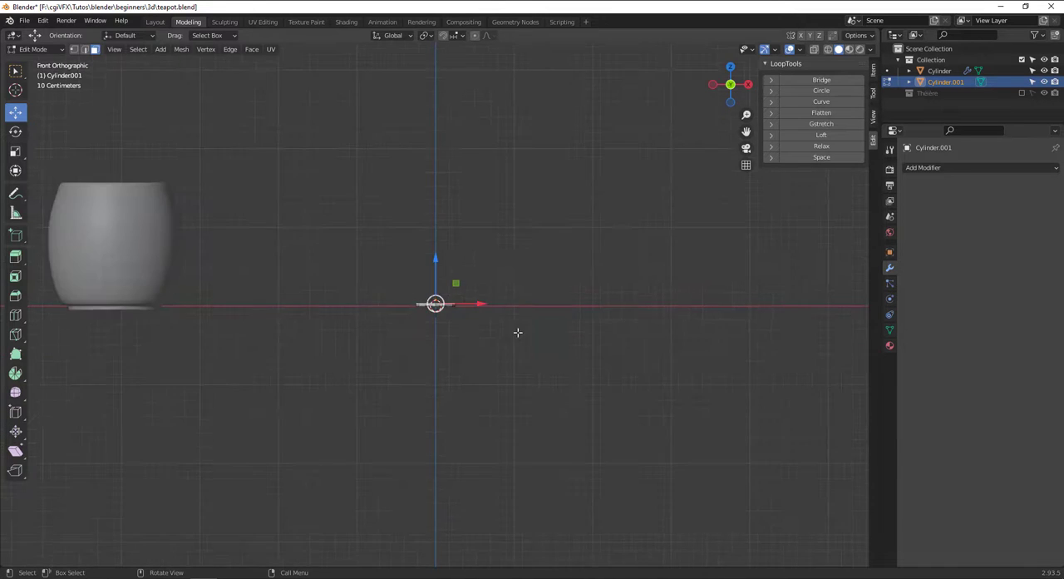
shift+middle_drag(518, 332, 510, 312)
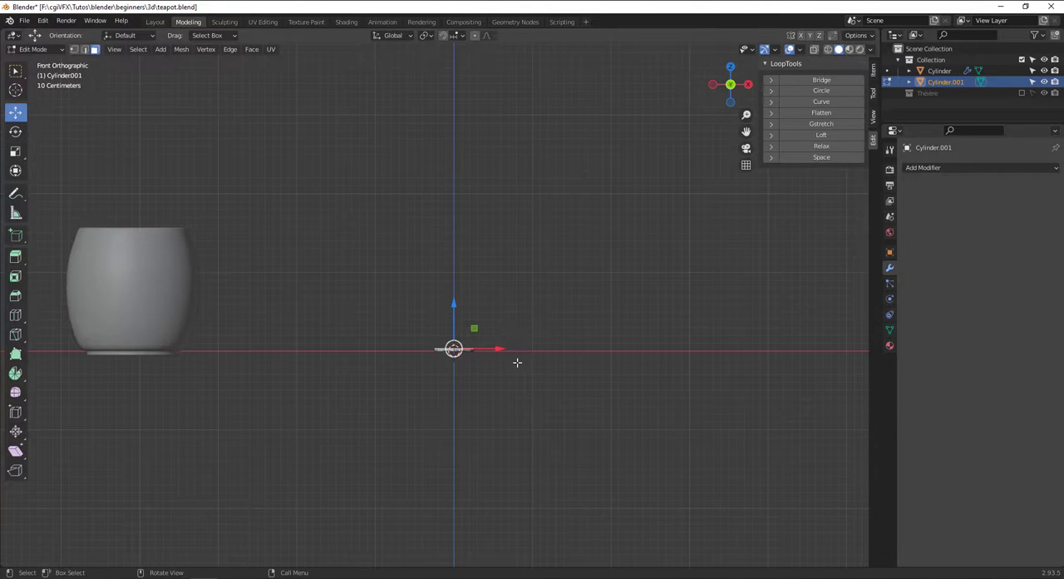
scroll(508, 360, up, 3)
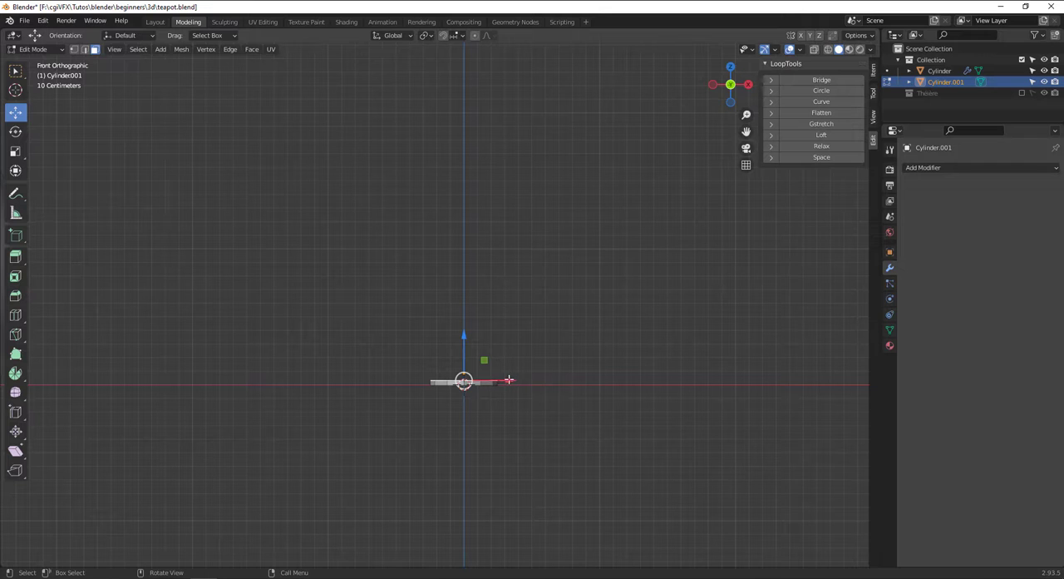
key(s)
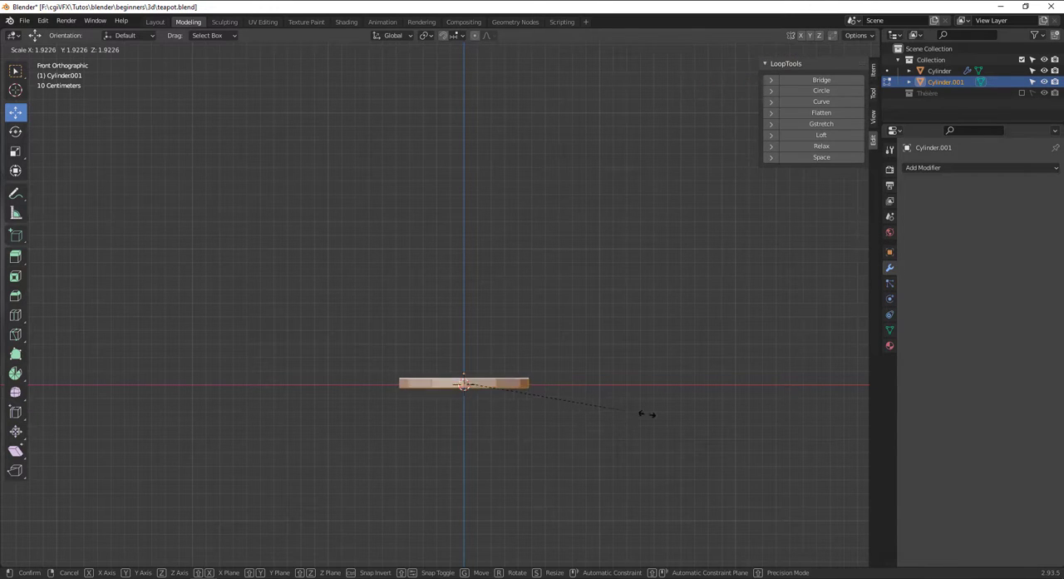
click(820, 425)
drag(464, 337, 464, 336)
middle_drag(466, 337, 478, 379)
Extrude the disc's top face up 0.042374 m and scale it by 2.005 to flare the saucer outward.
click(486, 379)
scroll(486, 379, down, 3)
key(KP_1)
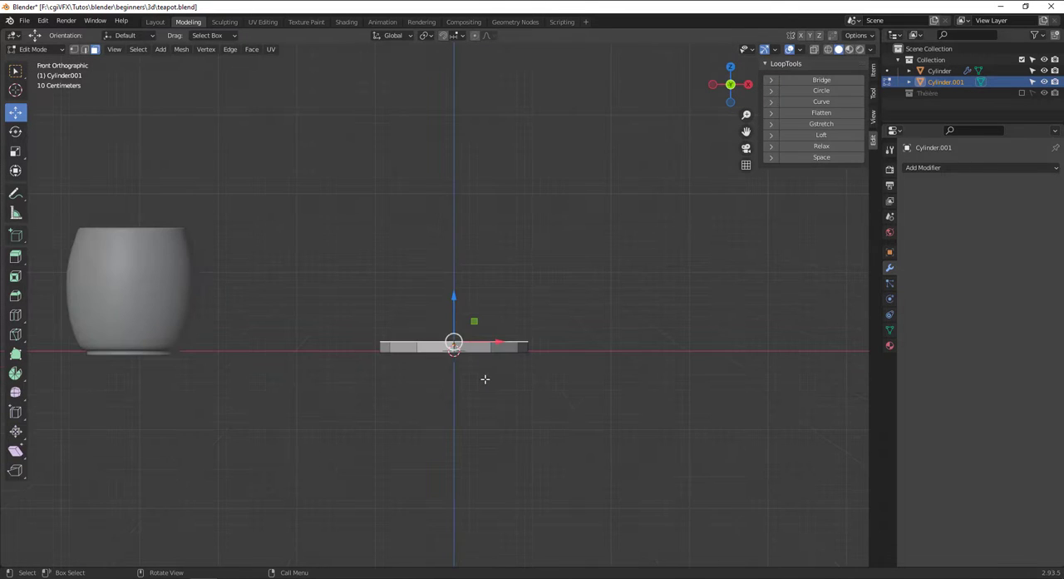
key(e)
click(492, 369)
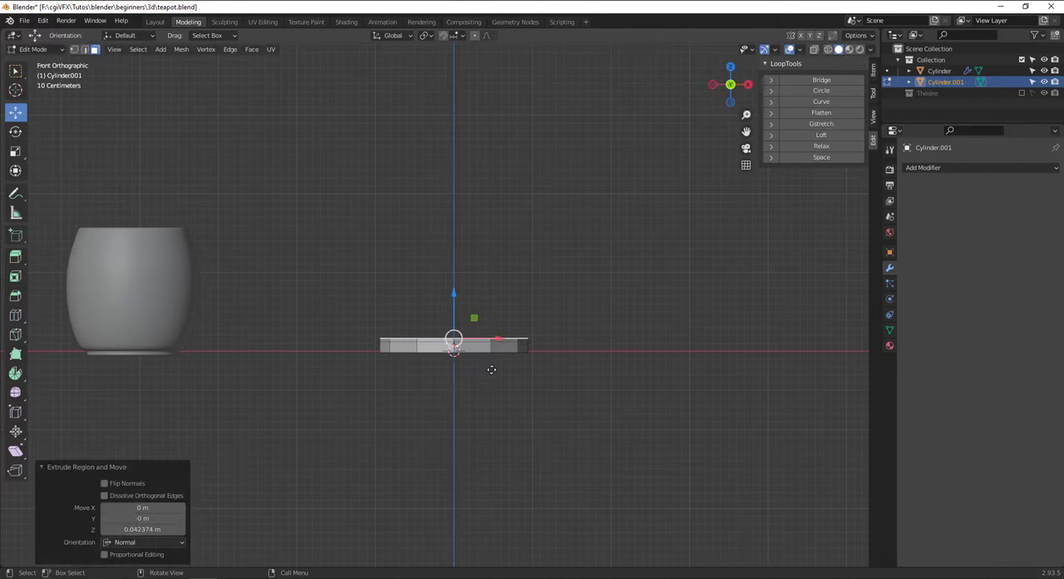
key(s)
click(706, 353)
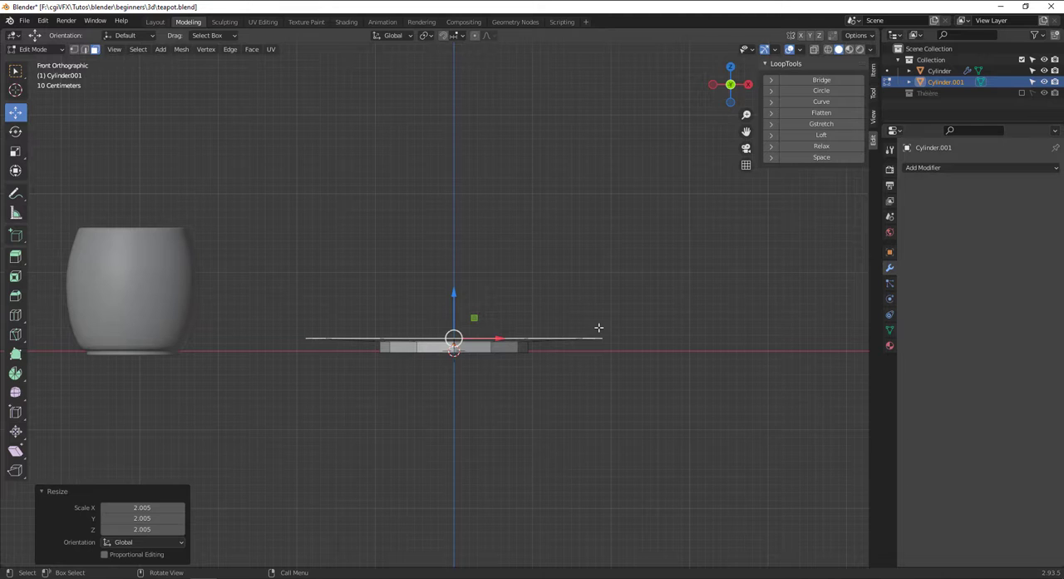
Raise the widened top face and extrude it into a thin rim, moving it 0.035312 m along Z.
drag(456, 291, 454, 289)
key(e)
click(473, 306)
click(453, 287)
middle_drag(453, 288, 632, 362)
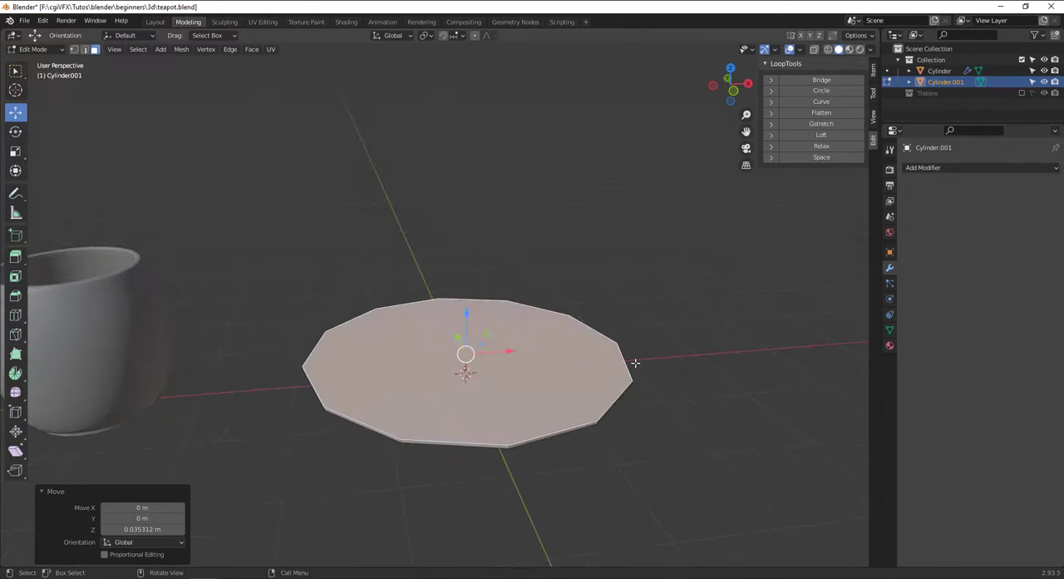
Inset the saucer's top face twice by extruding in place and scaling, first by 0.9778 and again by 0.694.
key(s)
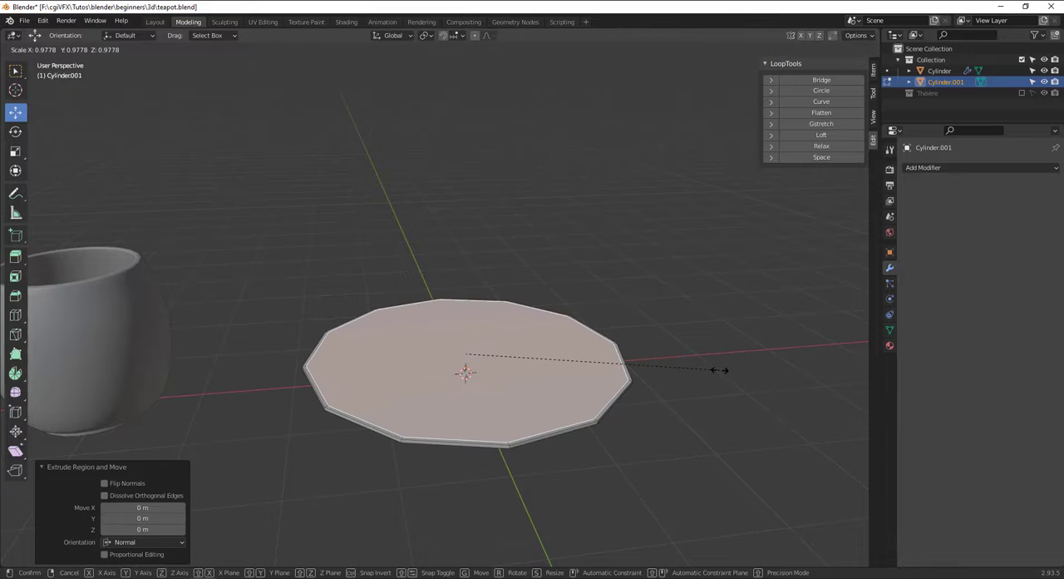
click(720, 370)
key(e)
right_click(715, 370)
key(s)
click(612, 355)
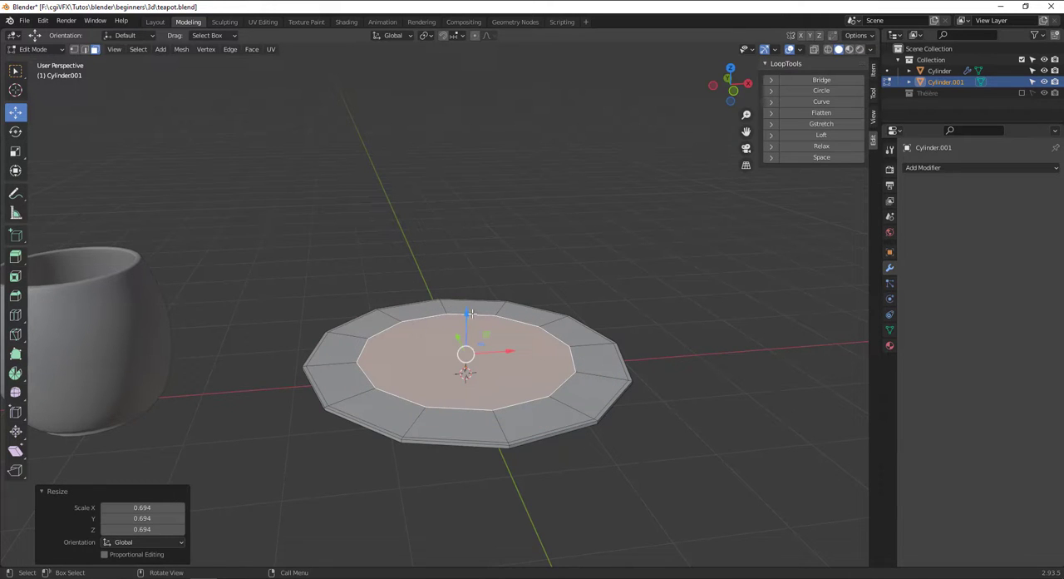
Lower the inner top face about 0.09 m and inset it by extruding in place and scaling by 0.604.
key(e)
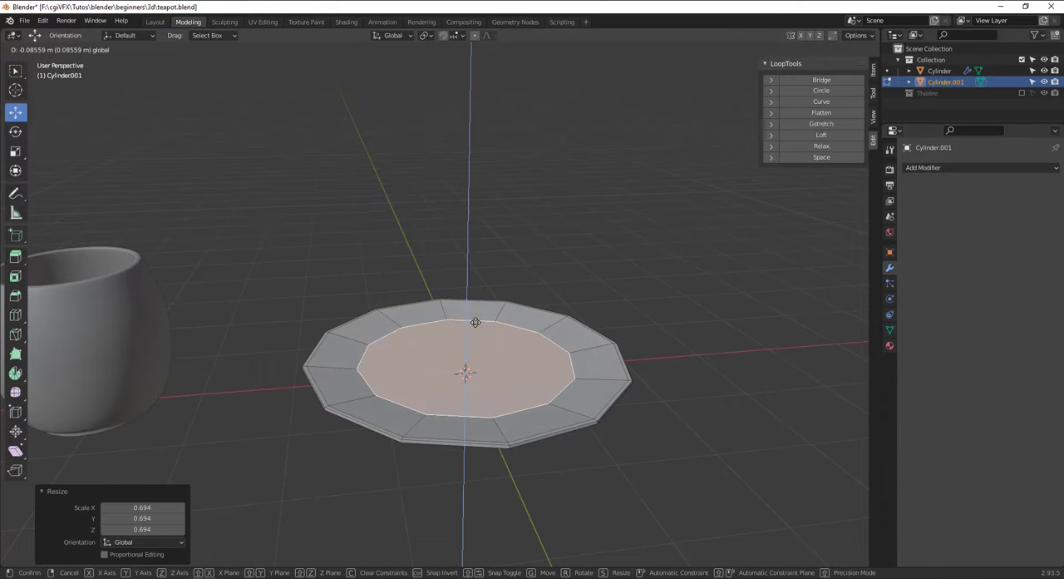
right_click(499, 326)
key(s)
click(491, 333)
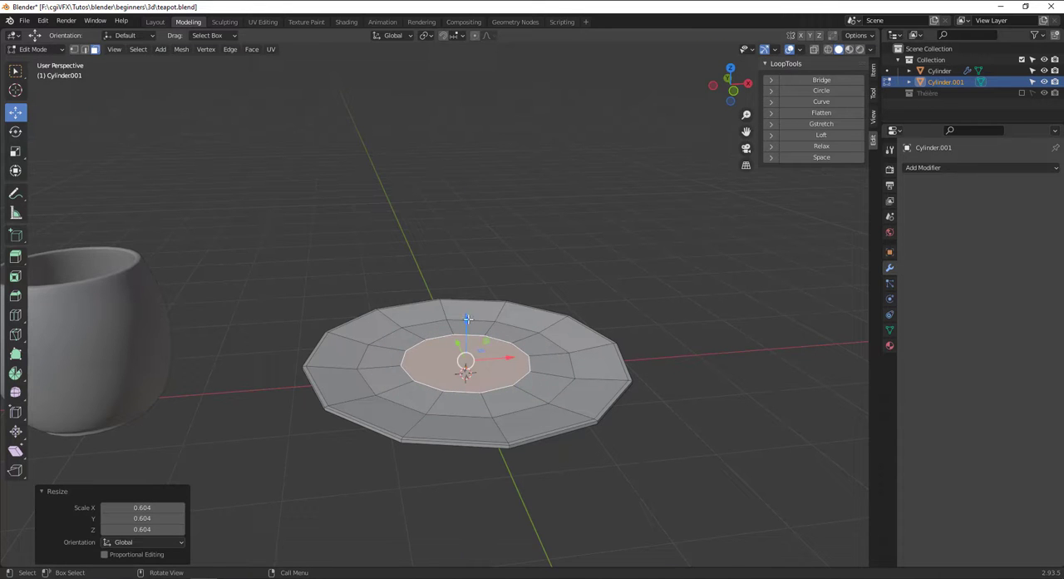
Lower the centre face slightly and inset it twice more, by 0.398 and down to a tiny face at the middle.
key(e)
right_click(467, 320)
key(s)
click(515, 339)
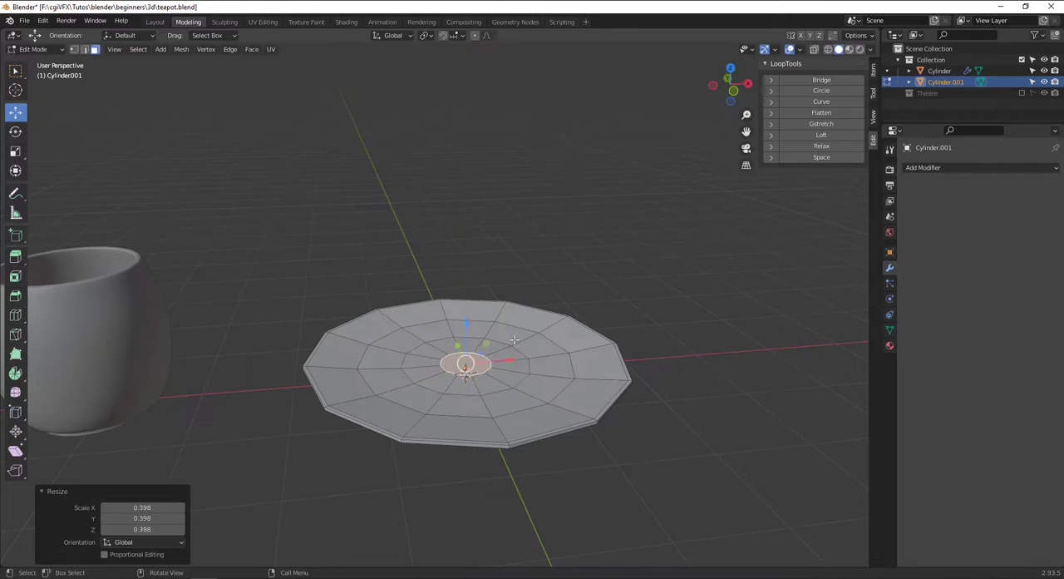
key(e)
right_click(515, 340)
key(s)
click(478, 352)
Select the underside face of the saucer's foot and move it up 0.036709 m along Z.
scroll(475, 448, up, 3)
middle_drag(475, 448, 490, 335)
scroll(490, 334, up, 3)
middle_drag(519, 369, 522, 380)
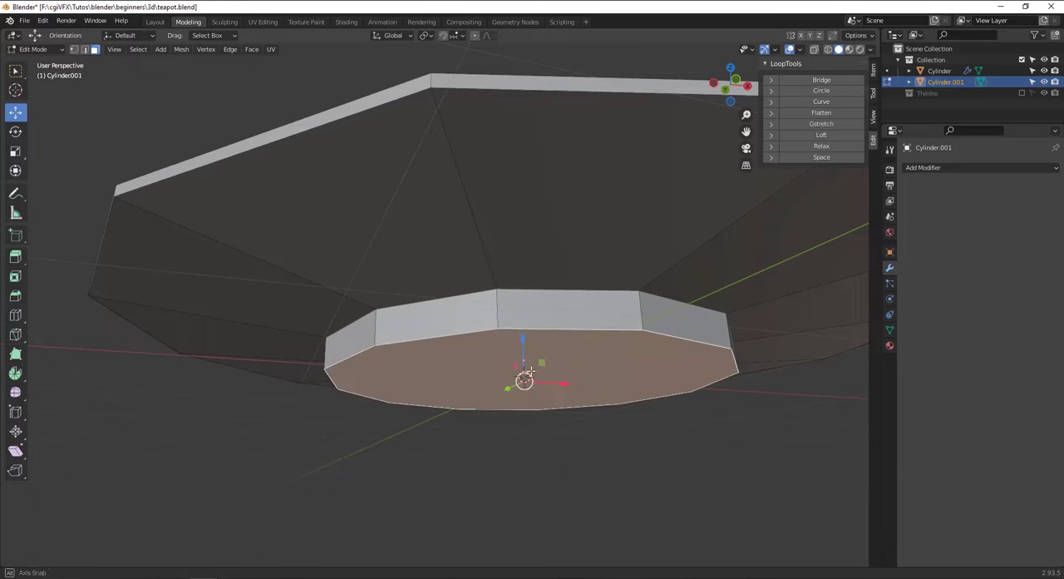
scroll(493, 341, up, 4)
scroll(466, 270, down, 5)
middle_drag(465, 269, 449, 360)
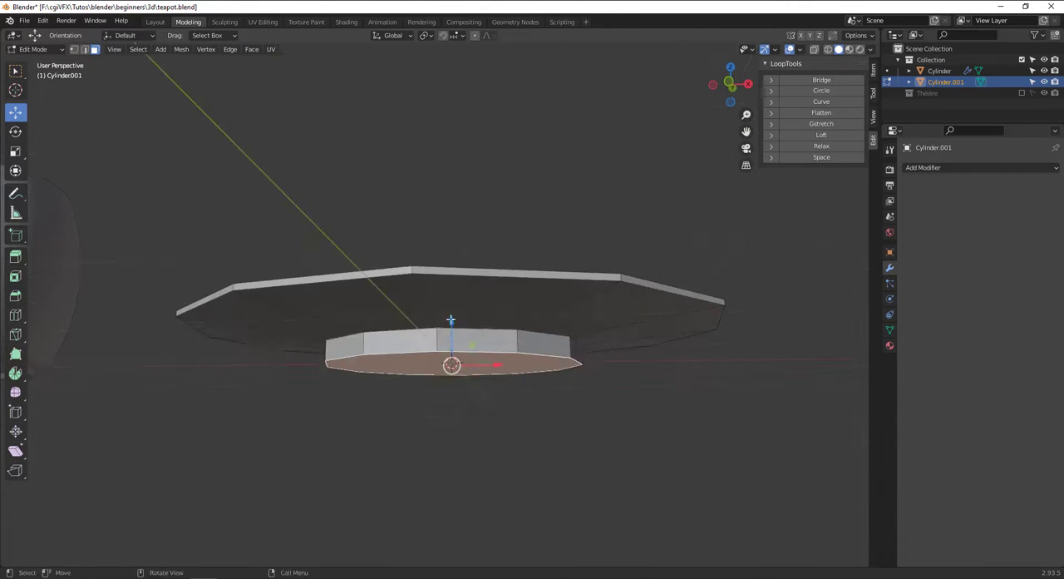
key(g)
key(z)
click(455, 314)
scroll(486, 366, up, 2)
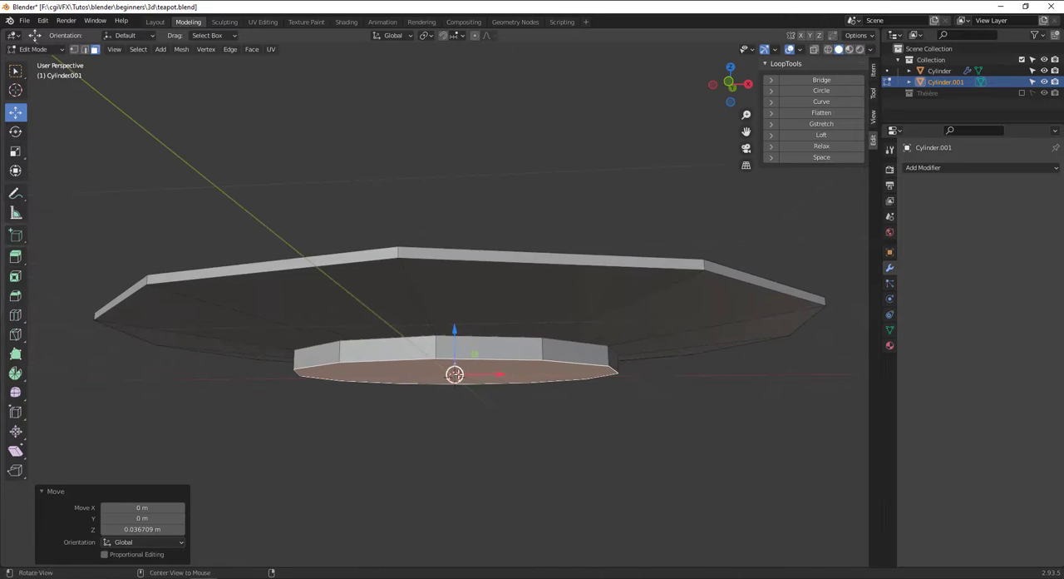
Inset the foot's underside face by extruding it in place and scaling it by 0.904.
middle_drag(497, 390, 503, 347)
key(e)
right_click(505, 347)
key(s)
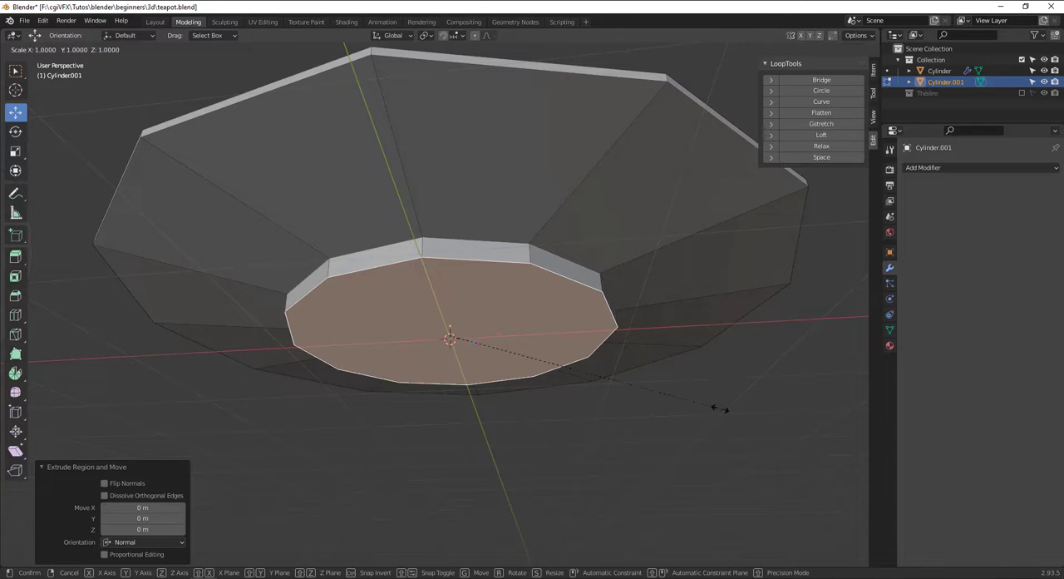
click(701, 396)
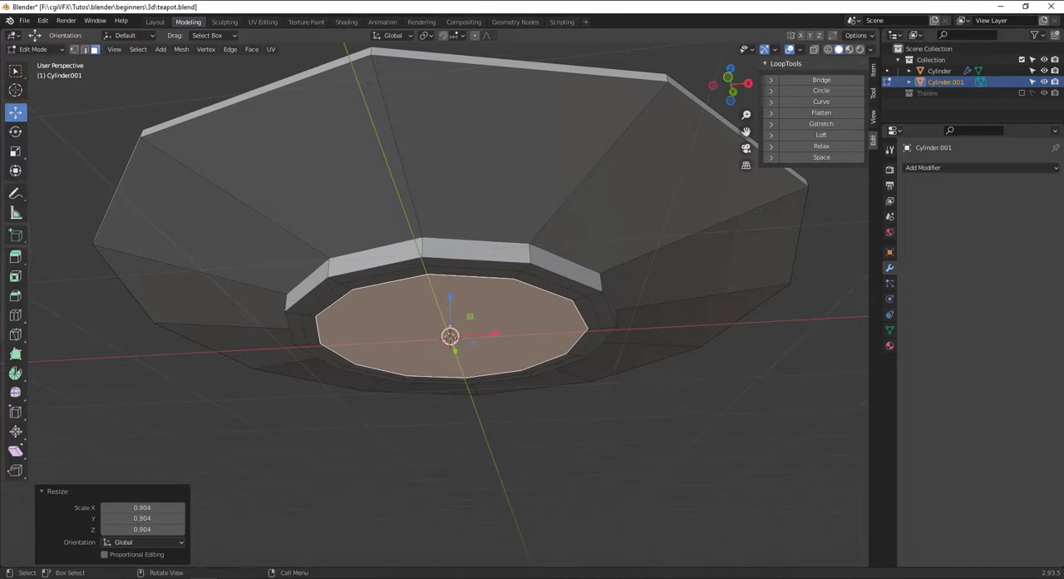
Extrude the inset underside face 0.087304 m into the saucer and scale it down, finishing with a factor of 0.934.
key(e)
right_click(673, 379)
key(g)
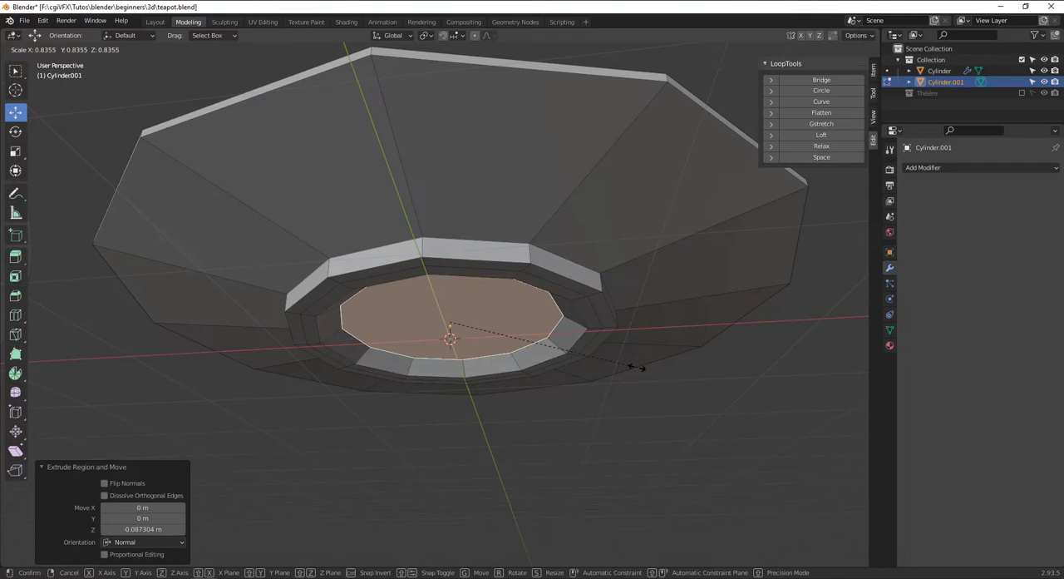
key(s)
click(620, 354)
Add two loop cuts on the flared underside, one against the rim (factor -0.988) and one beside the foot (factor 0.978).
scroll(662, 283, down, 2)
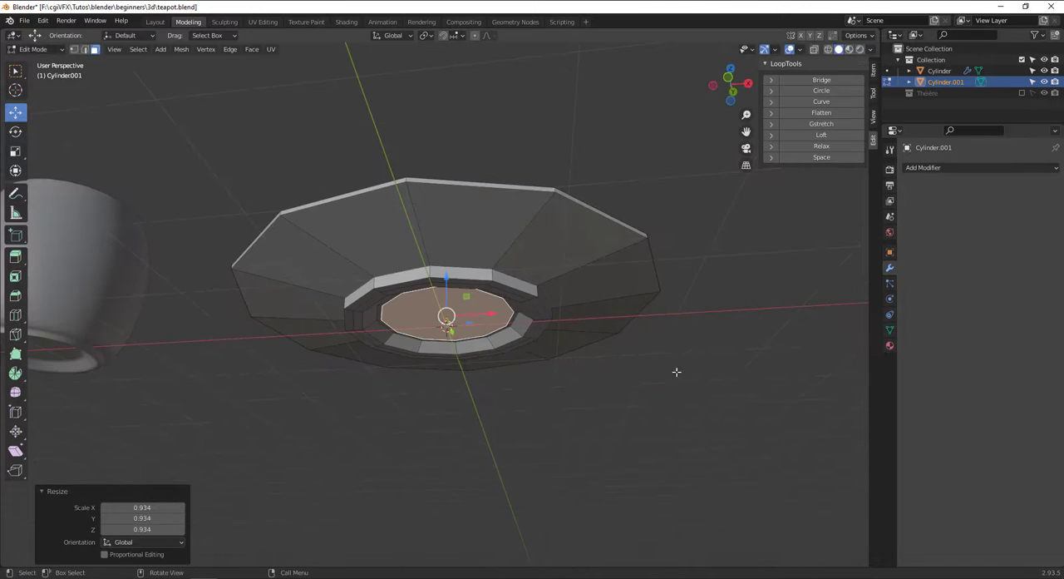
scroll(680, 376, up, 1)
click(692, 397)
key(ctrl+r)
click(524, 200)
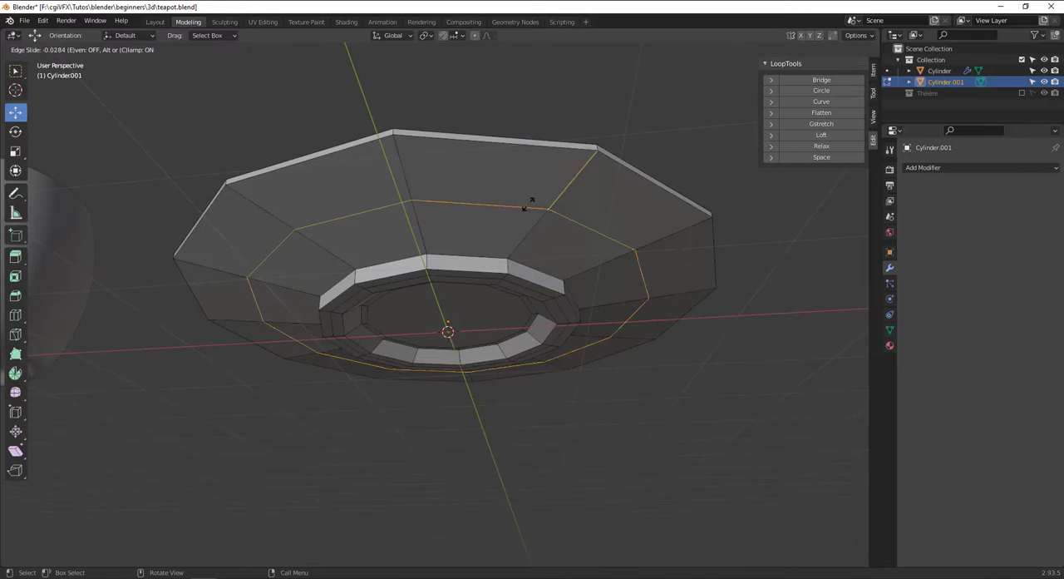
click(556, 144)
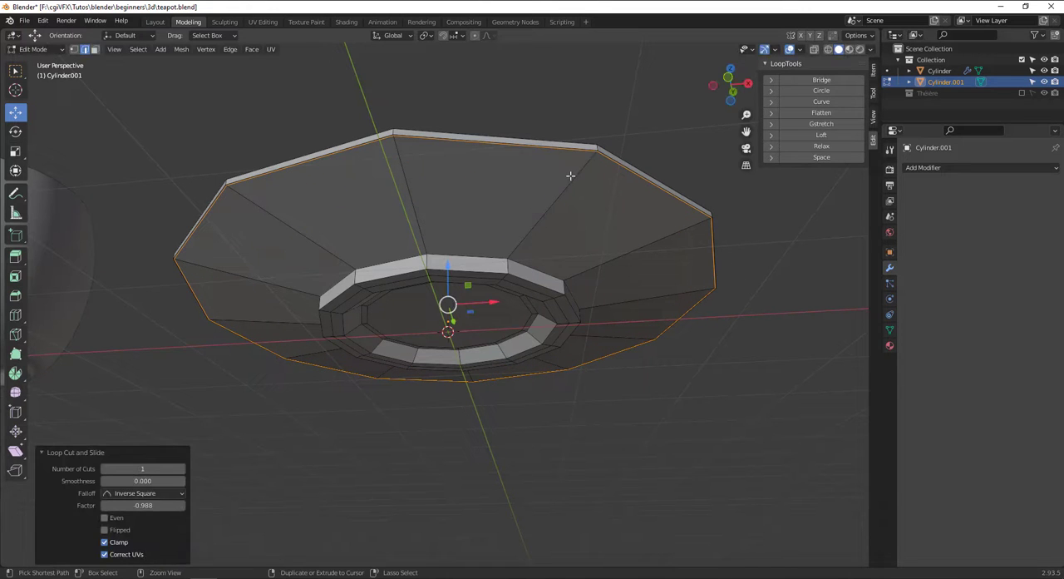
key(ctrl+r)
click(570, 184)
click(547, 239)
Add two loop cuts around the saucer's vertical rim, near its upper edge (factor -0.719) and its lower edge (factor 0.787).
alt+drag(542, 183, 406, 255)
key(ctrl+r)
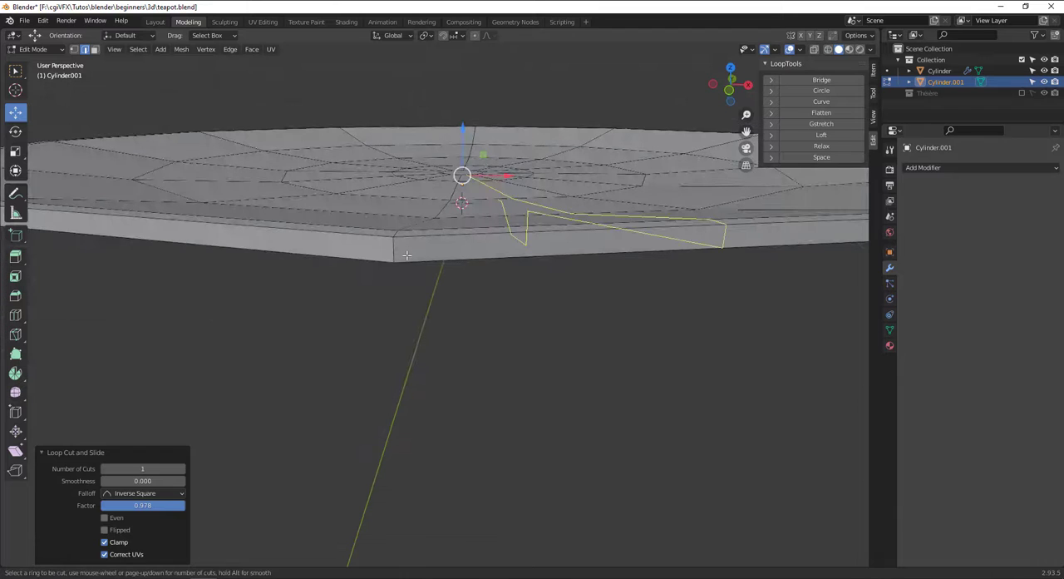
click(395, 246)
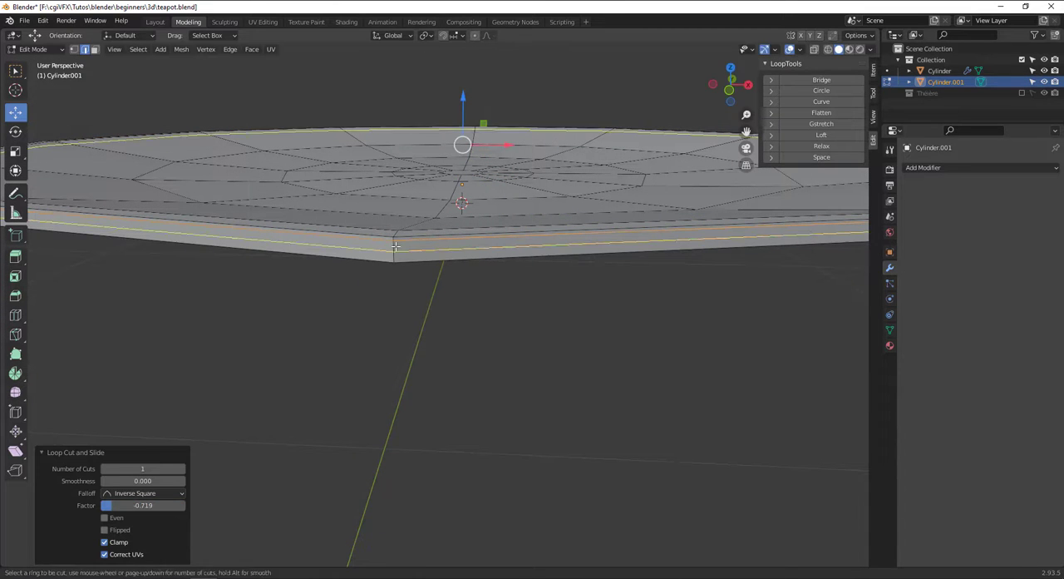
click(395, 254)
middle_drag(395, 254, 422, 329)
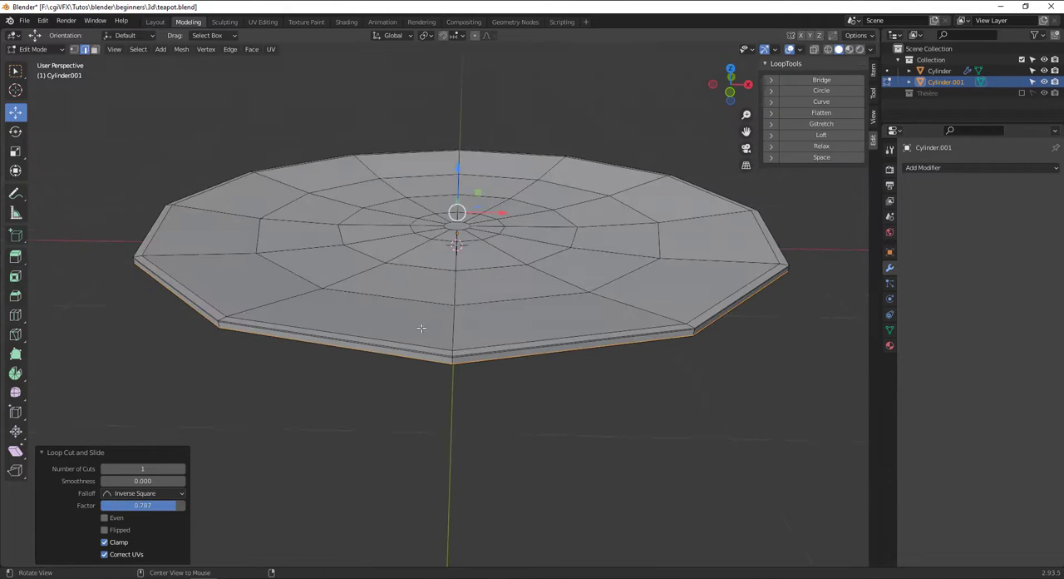
key(ctrl+r)
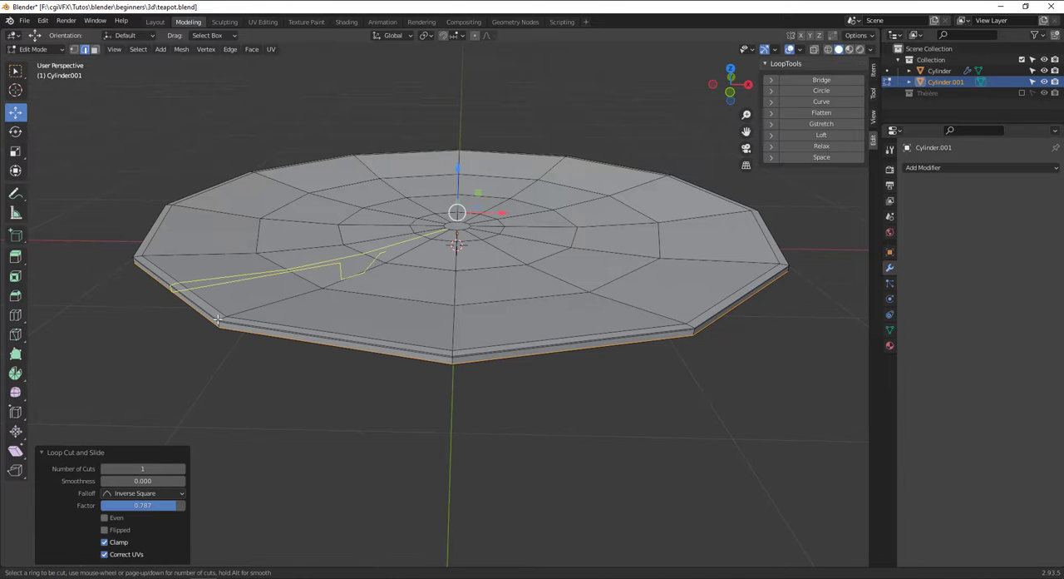
click(222, 317)
right_click(222, 317)
click(278, 378)
Shade the saucer smooth in Object Mode and give it a Subdivision Surface modifier with 2 viewport levels.
scroll(323, 346, down, 2)
scroll(357, 283, down, 2)
middle_drag(323, 346, 509, 301)
key(Tab)
right_click(451, 254)
click(451, 246)
click(989, 168)
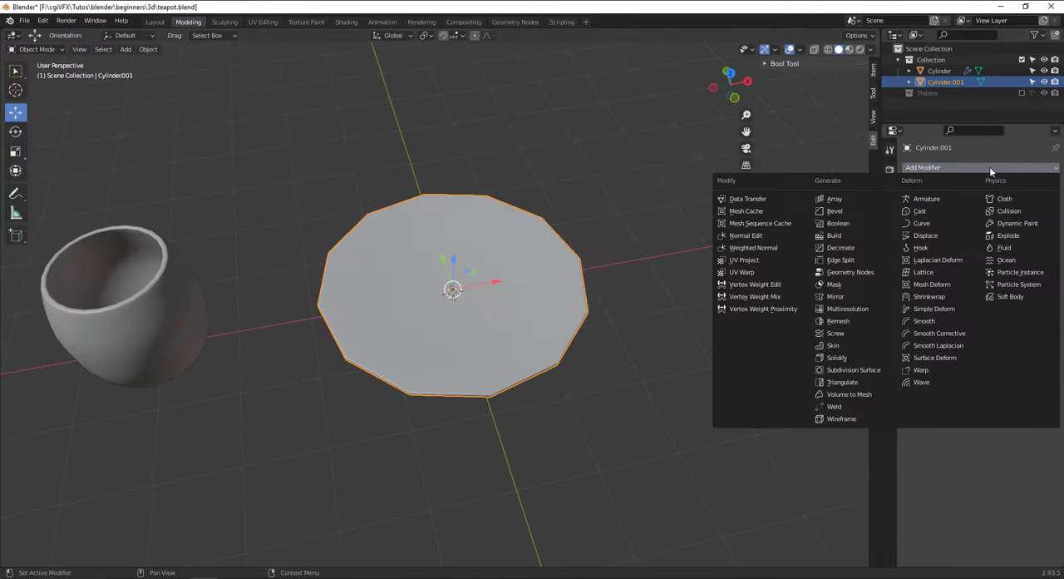
click(844, 374)
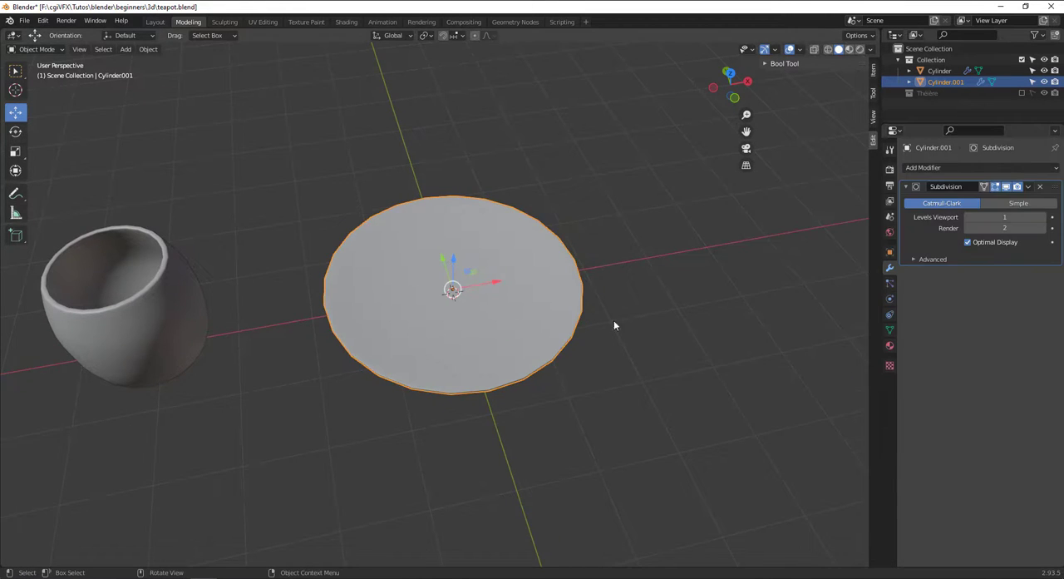
middle_drag(615, 325, 533, 260)
click(1043, 217)
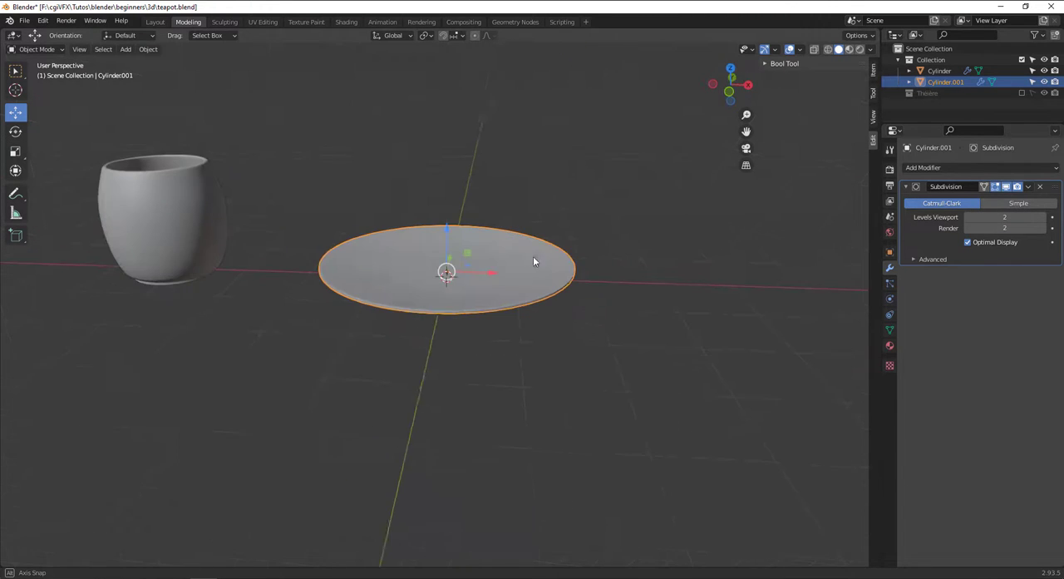
In front view, slide the saucer along X toward the cup and place the cup over it by moving it 1.6356 m in X and 0.26272 m in Z.
key(KP_1)
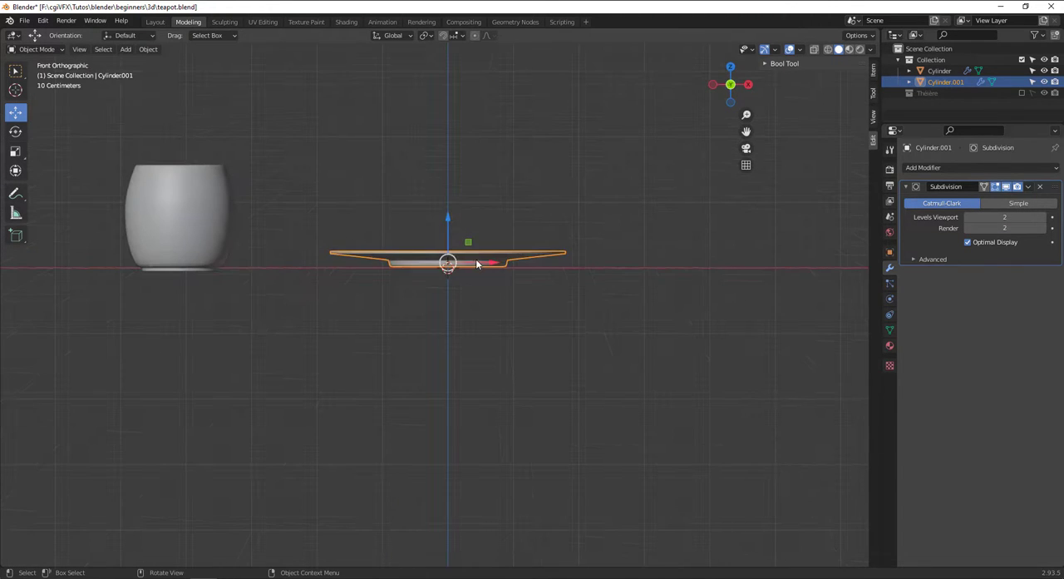
drag(476, 264, 307, 264)
click(185, 229)
key(g)
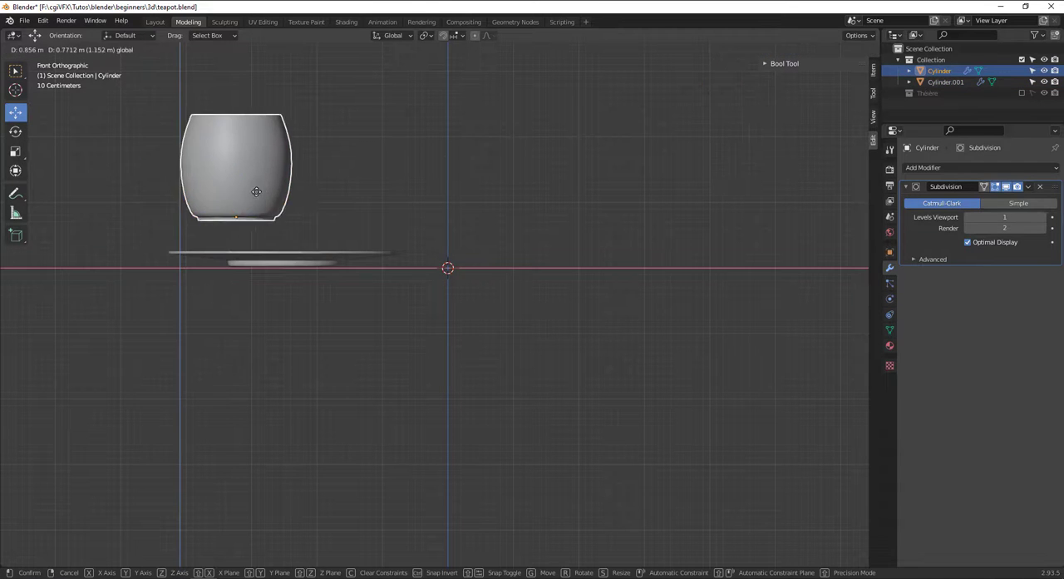
click(316, 245)
scroll(329, 257, up, 4)
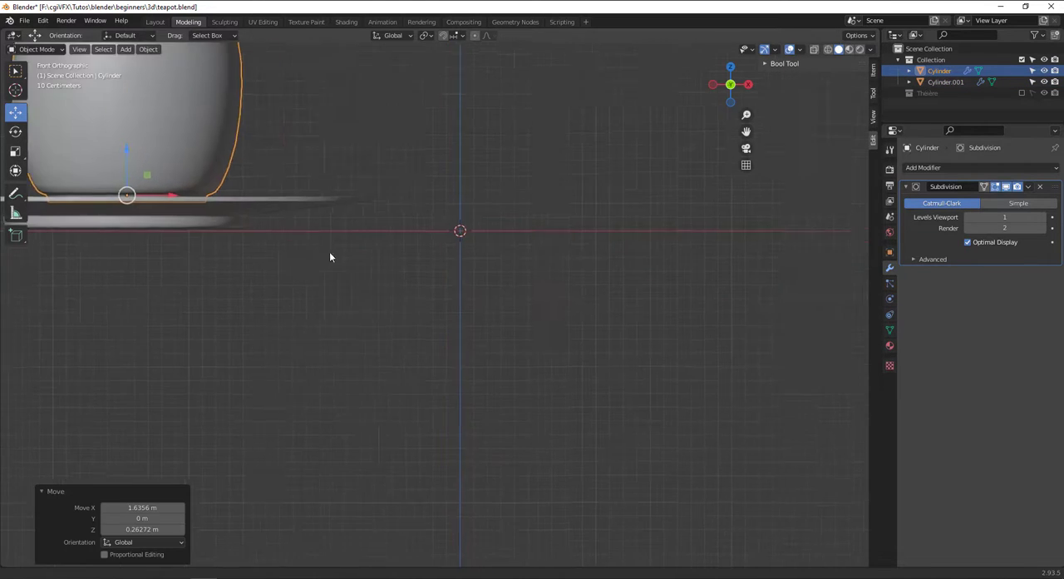
Shift the cup -0.18267 m along X to centre it over the saucer.
middle_drag(329, 257, 356, 272)
drag(344, 216, 355, 231)
middle_drag(361, 241, 432, 309)
drag(408, 298, 380, 303)
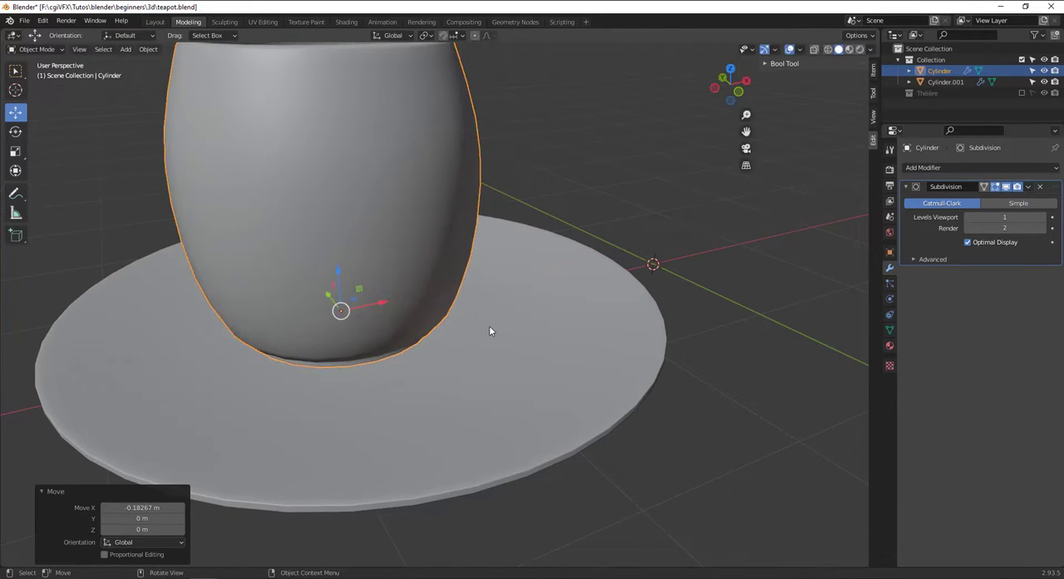
Scale the cup up uniformly to suit the saucer and shift it 0.2413 m along X.
key(KP_1)
scroll(542, 314, down, 6)
middle_drag(542, 308, 495, 322)
drag(457, 302, 479, 306)
key(s)
click(545, 314)
key(KP_1)
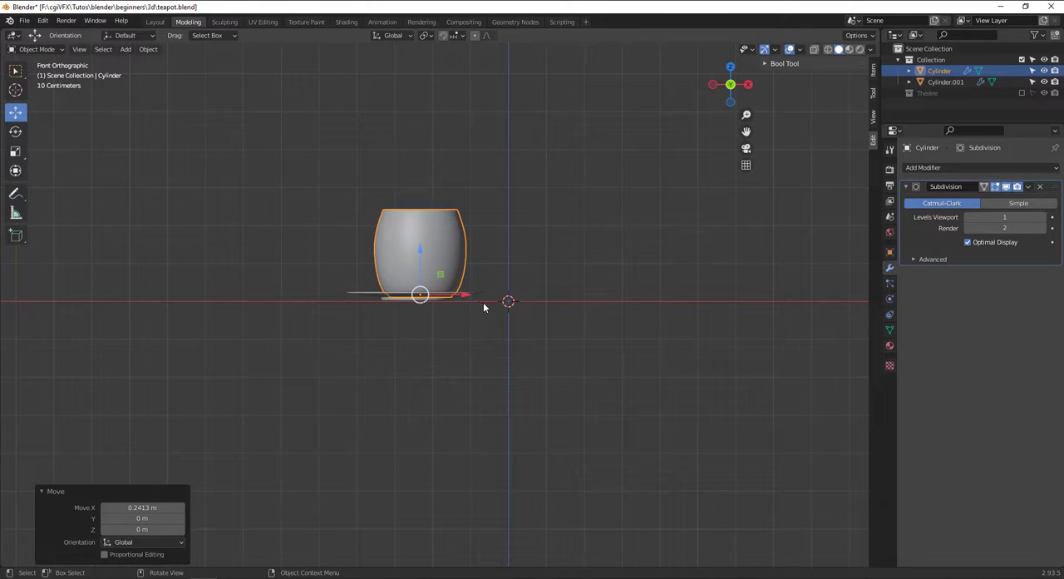
key(s)
right_click(487, 309)
Set the cup's foot on the saucer by moving the cup -0.076273 m in X and 0.1017 m in Z.
scroll(480, 307, up, 3)
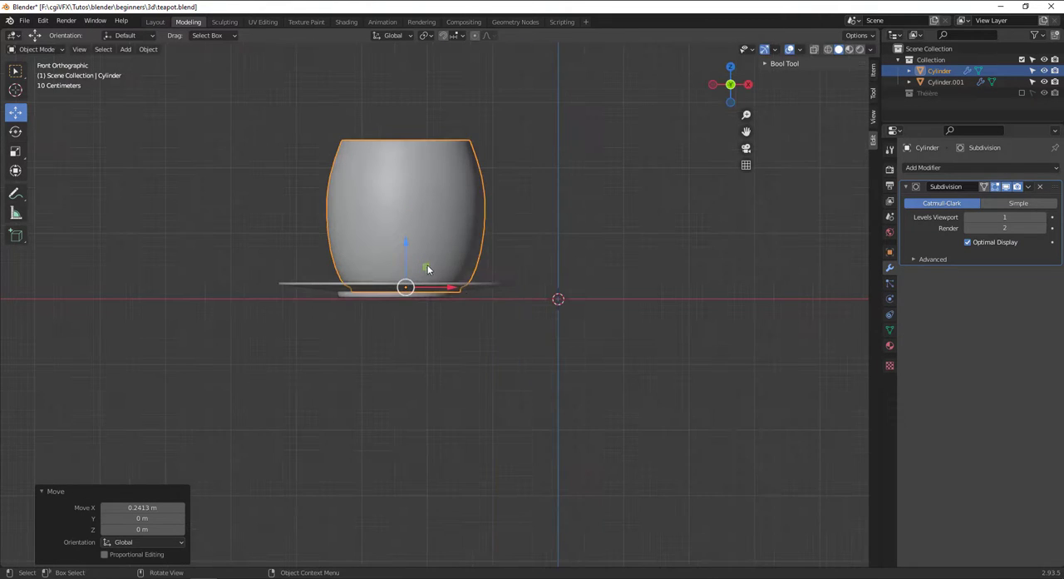
key(g)
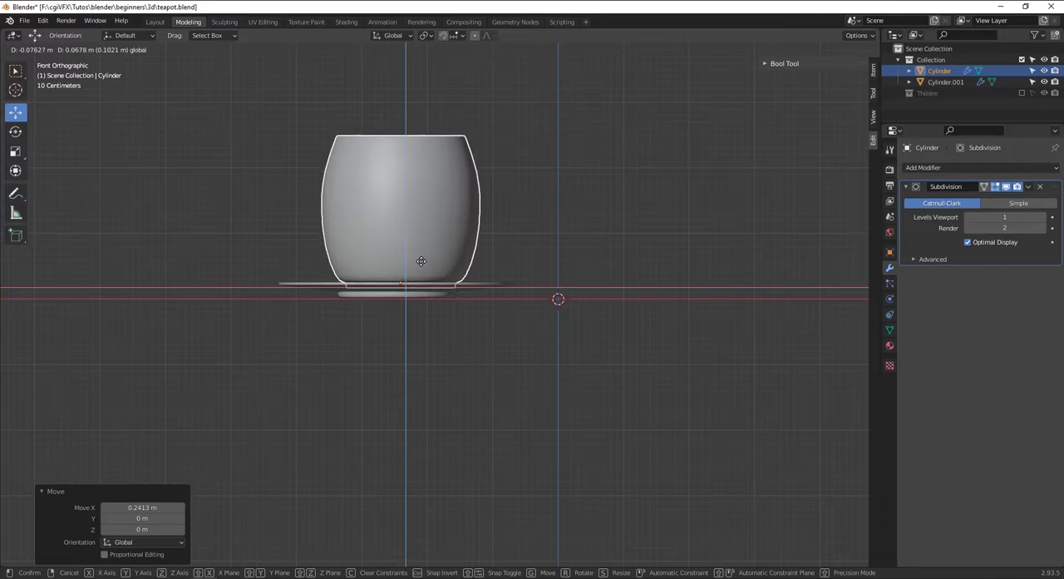
click(422, 260)
Try flattening the cup along Z to a scale of about 0.755.
key(s)
key(z)
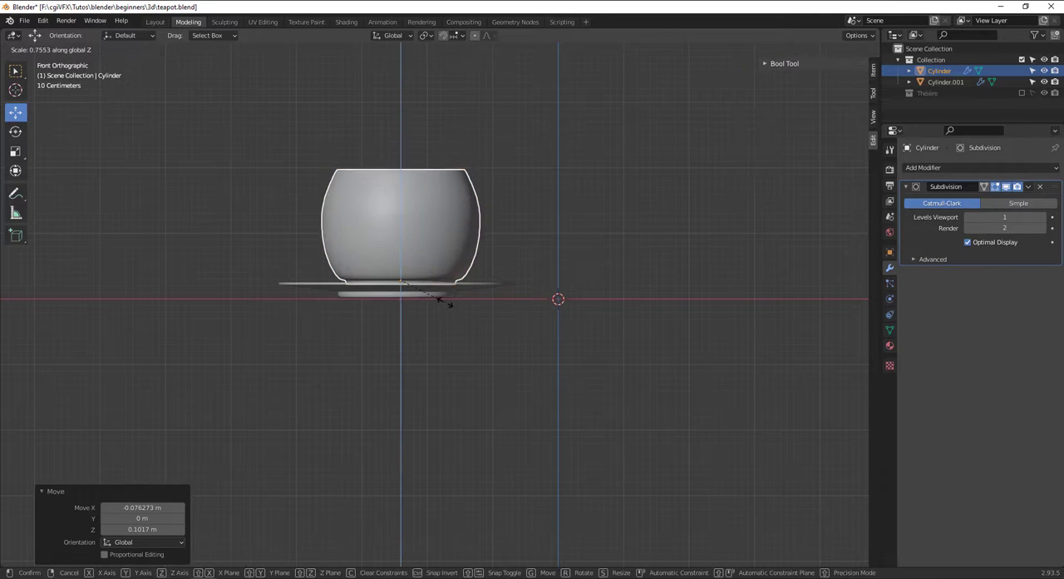
click(441, 314)
Enable the Théière collection again to show the teapot beside the cup, and save teapot.blend.
click(512, 237)
middle_drag(524, 244, 566, 228)
click(433, 286)
click(534, 252)
scroll(534, 252, down, 1)
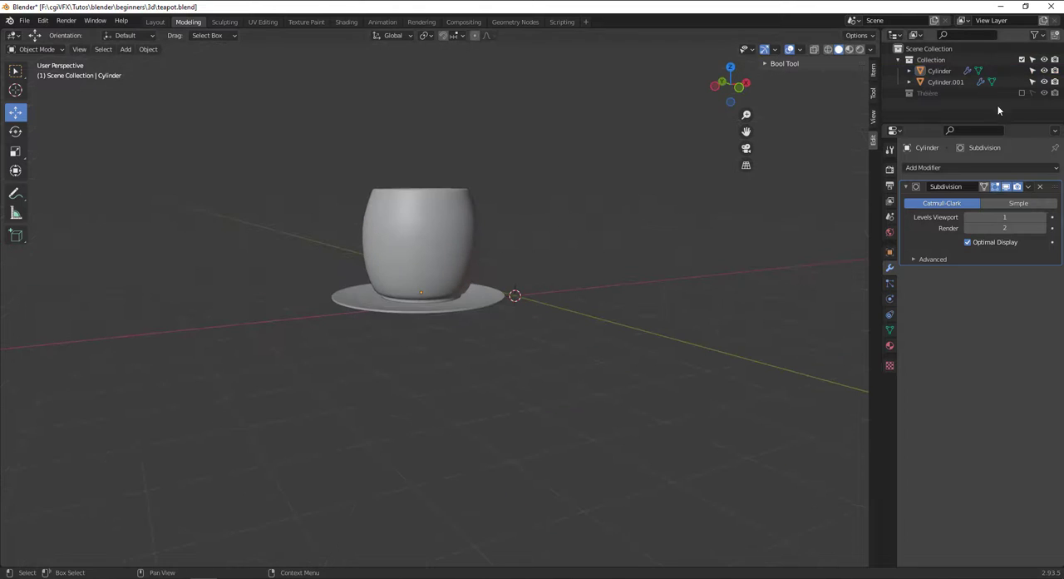
click(1021, 93)
middle_drag(494, 242, 437, 260)
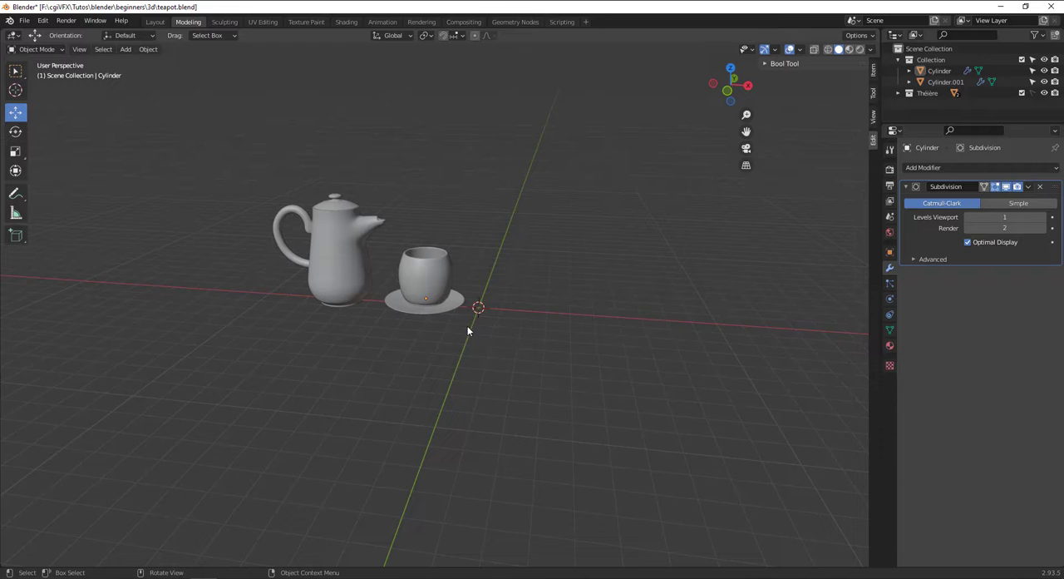
key(ctrl+s)
Rename the cup object to Tasse.
click(441, 293)
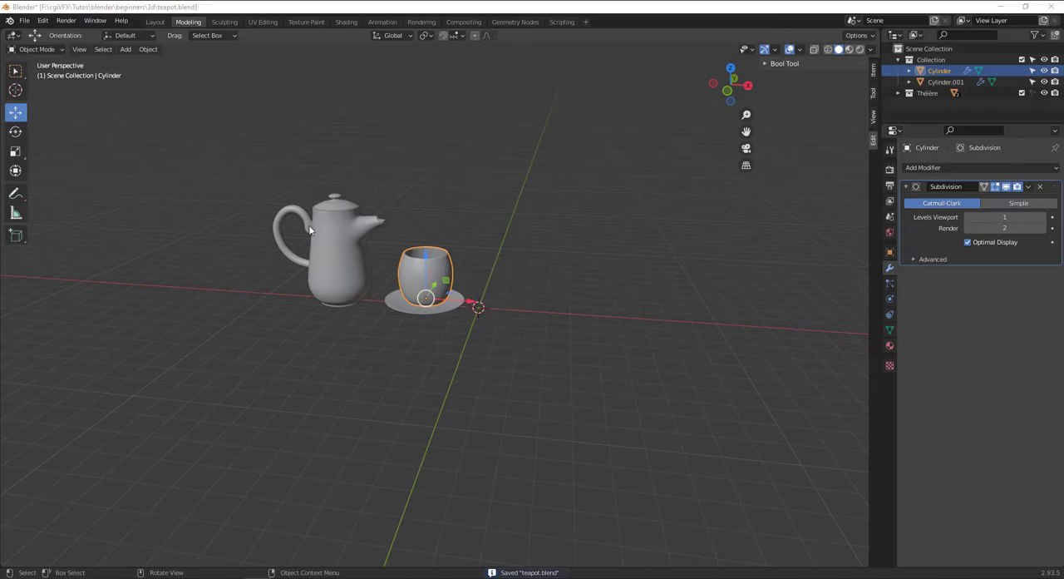
right_click(414, 277)
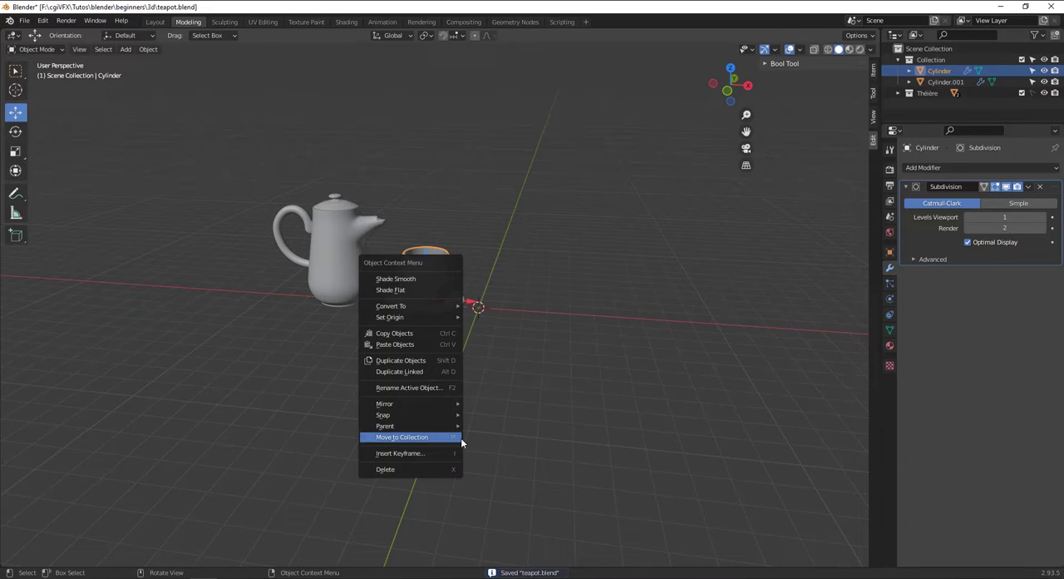
click(395, 389)
text(TASS)
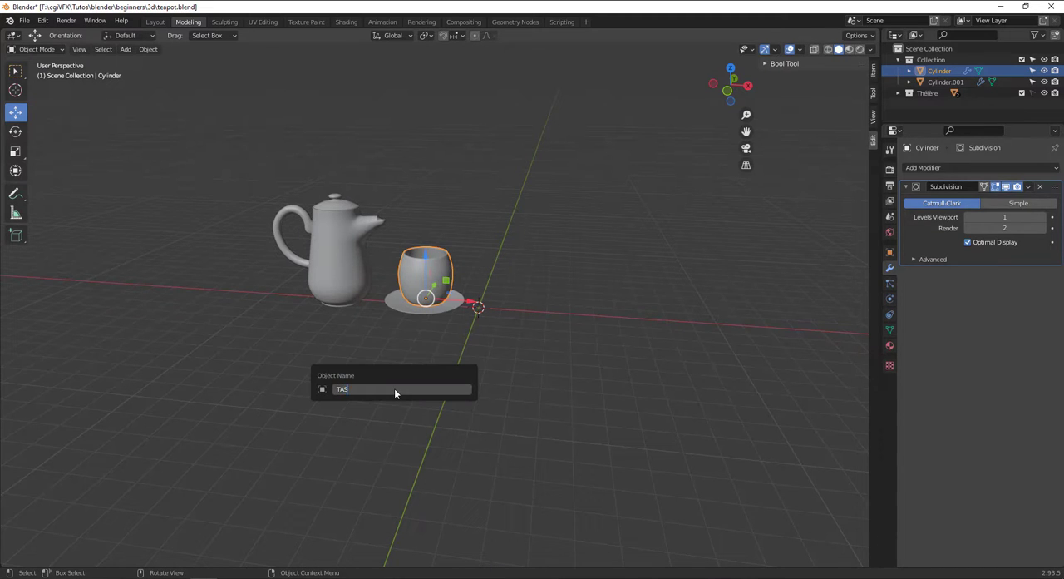
key(BackSpace)
key(BackSpace)
key(BackSpace)
text(asse)
key(Return)
Rename the saucer object to sous_tasse and save the file.
click(455, 306)
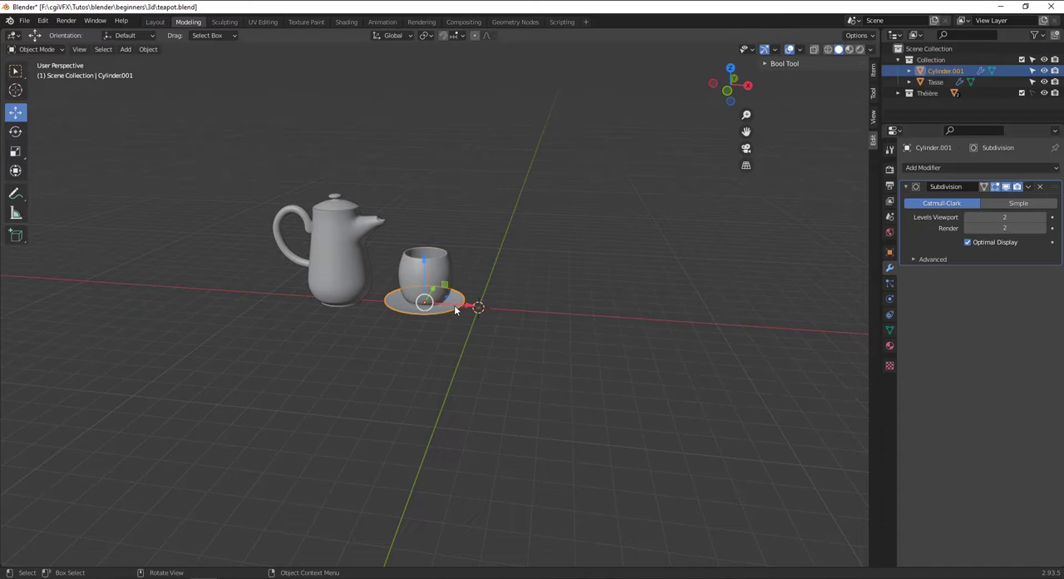
right_click(455, 308)
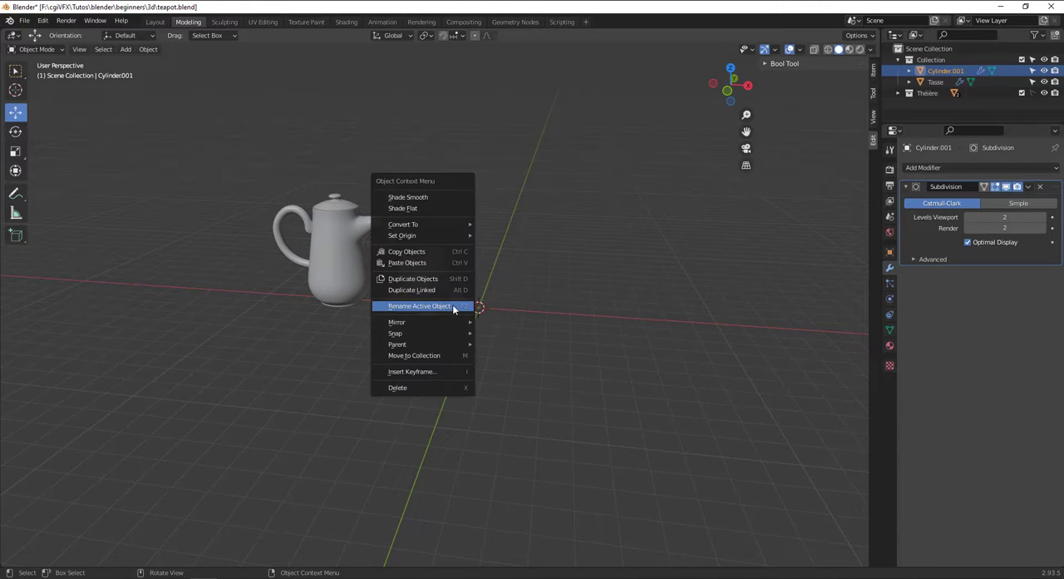
click(453, 305)
text(sous_tasse)
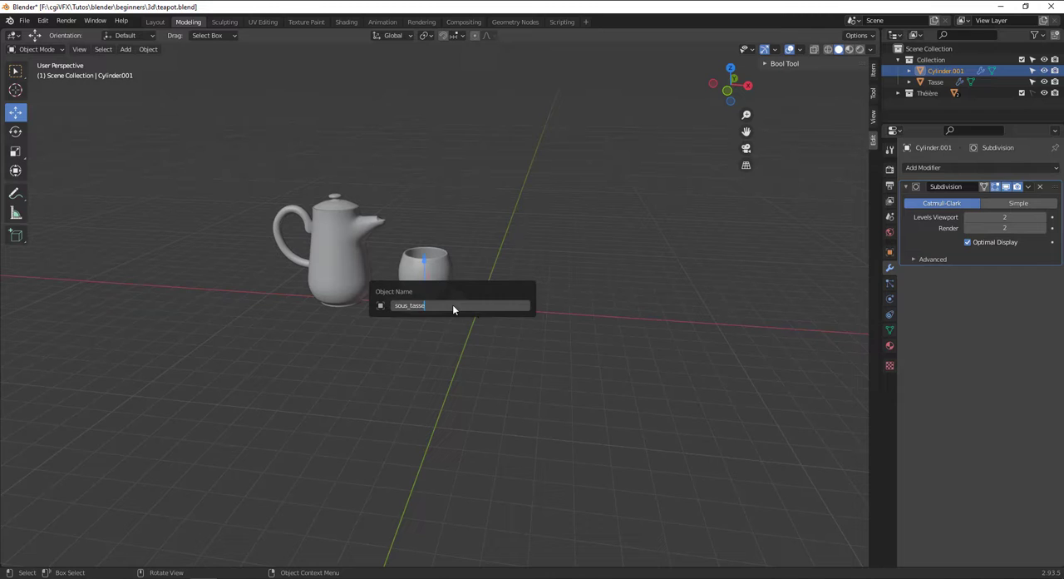
key(Return)
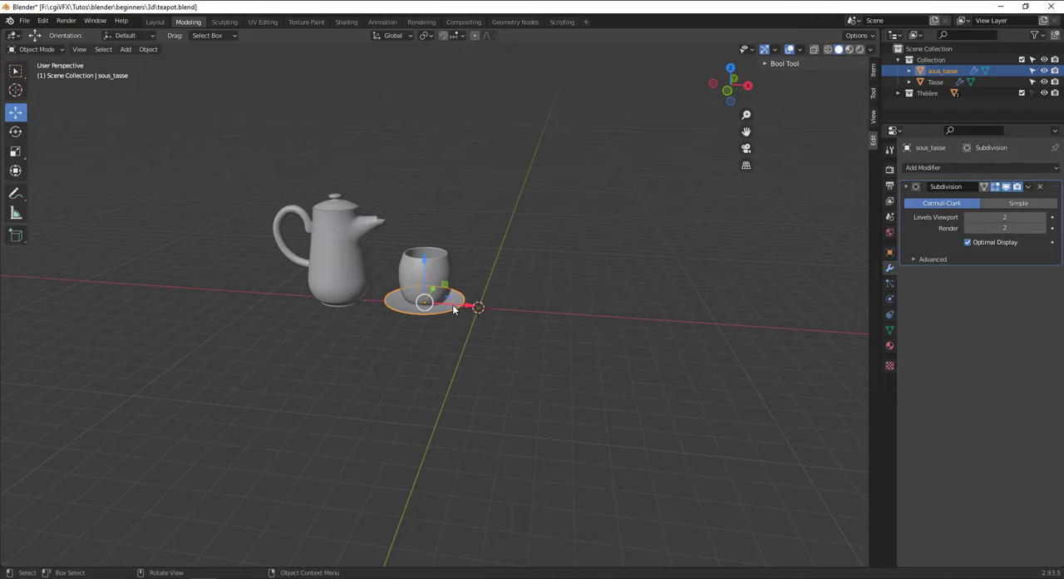
key(ctrl+s)
Clear the selection, look over the teapot, cup and saucer together, and save teapot.blend again.
key(alt+a)
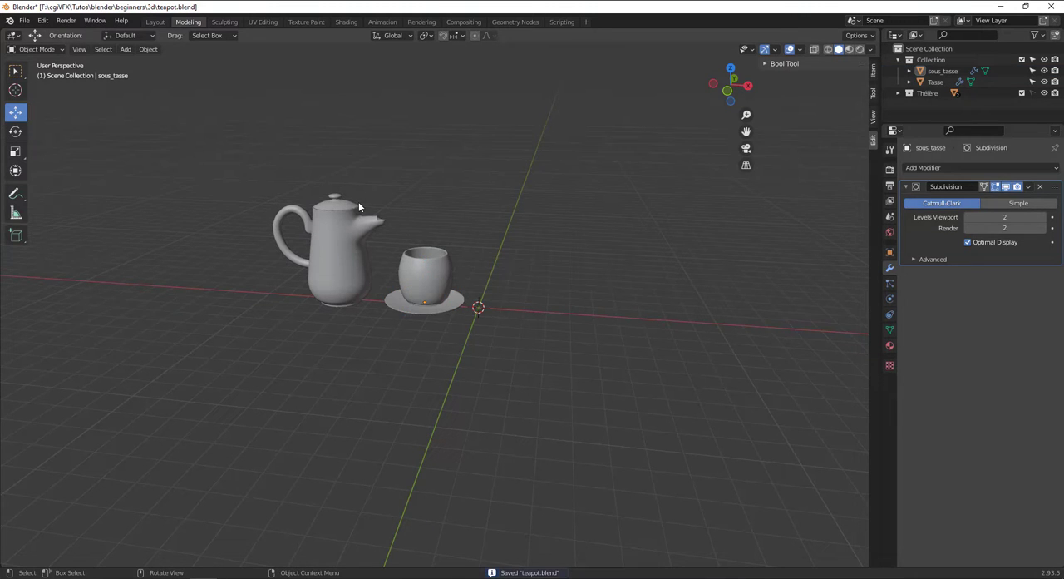
scroll(387, 265, up, 2)
middle_drag(394, 266, 440, 252)
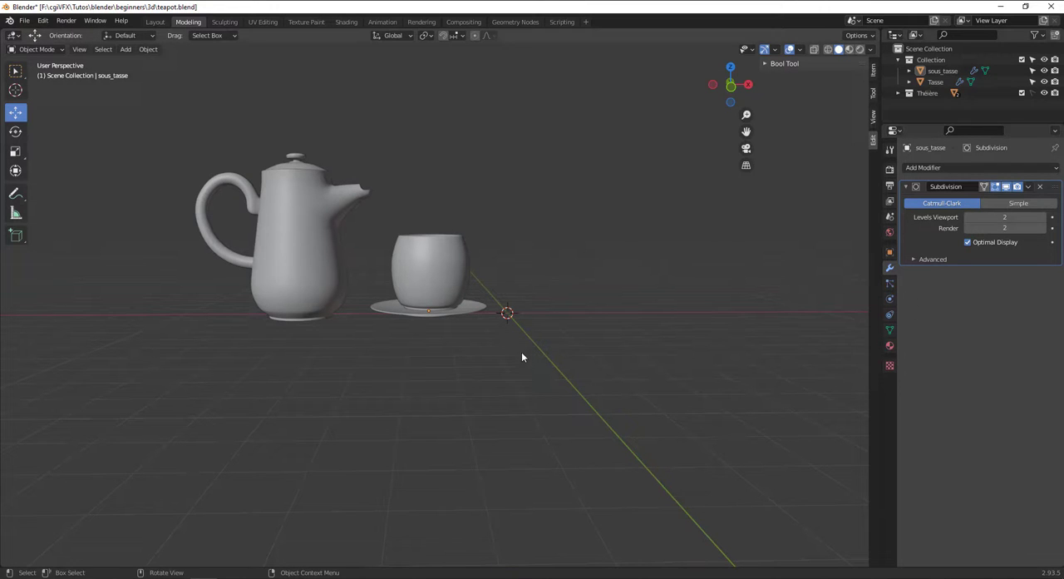
middle_drag(666, 349, 534, 363)
key(ctrl+s)
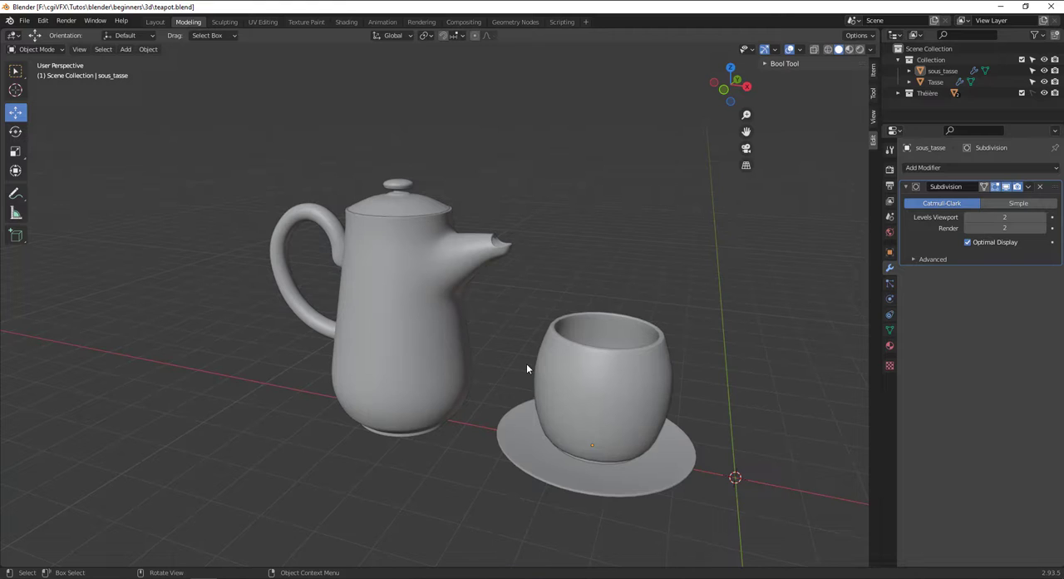
scroll(639, 374, down, 3)
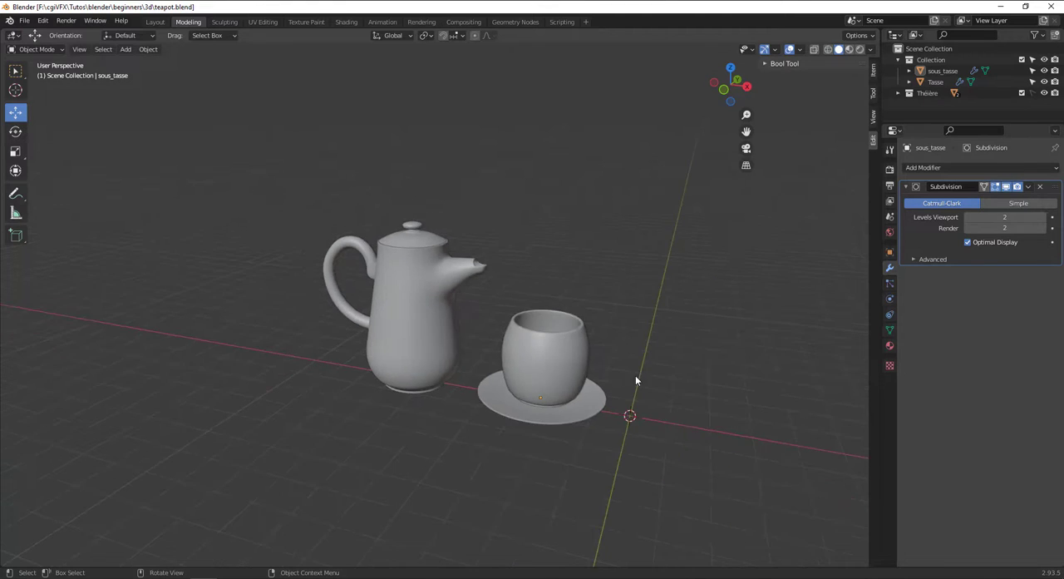
mouse_move(545, 344)
middle_down()
mouse_move(543, 391)
mouse_move(566, 358)
mouse_move(552, 333)
mouse_move(410, 305)
mouse_move(534, 324)
mouse_move(539, 334)
middle_up()
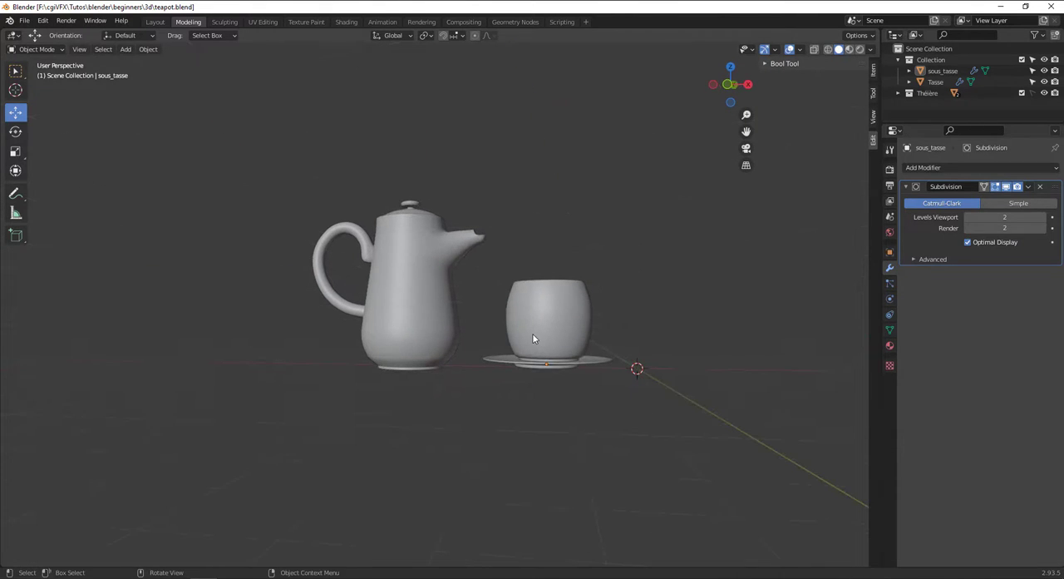